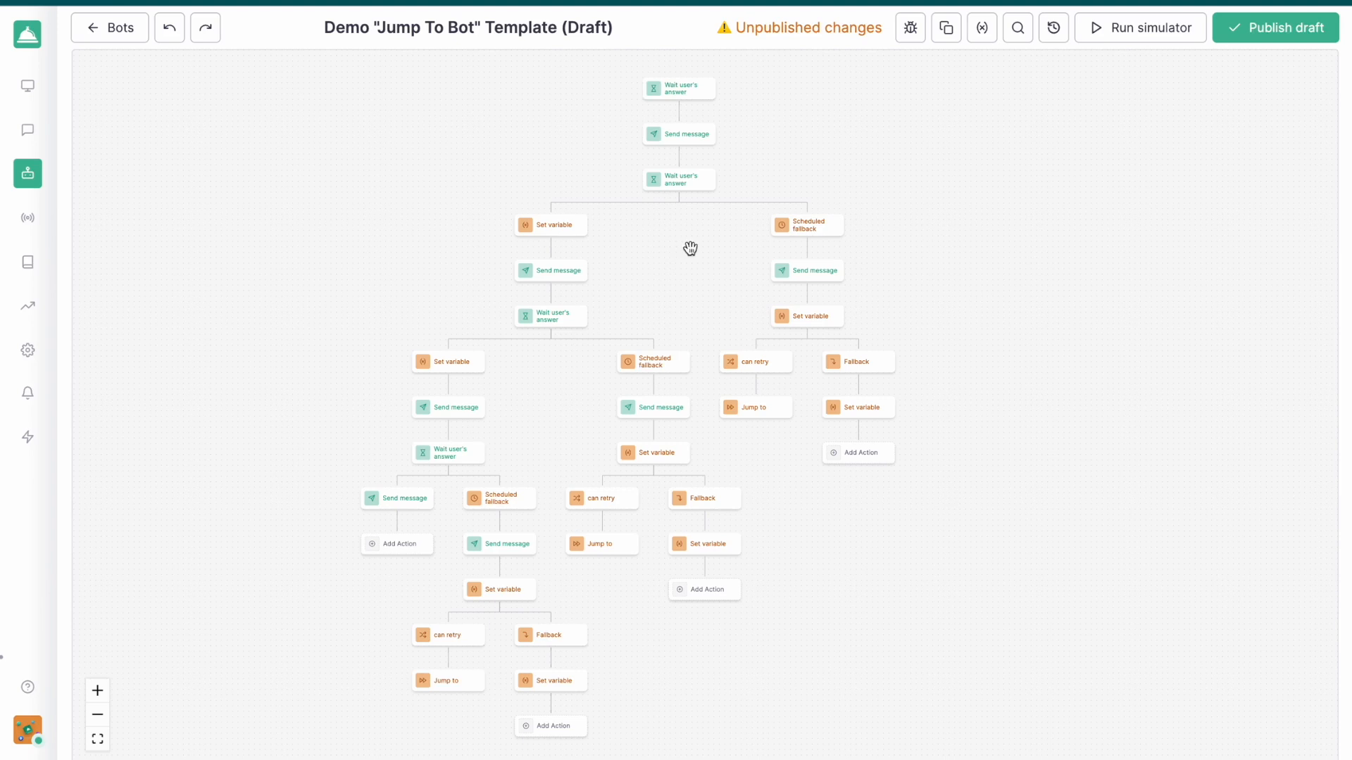
Examine the bot flow and the message sent in the first scheduled fallback branch
{"action": "mouse_move", "coordinate": [649, 133]}
{"action": "mouse_move", "coordinate": [682, 187]}
{"action": "mouse_move", "coordinate": [555, 275]}
{"action": "mouse_move", "coordinate": [548, 324]}
{"action": "mouse_move", "coordinate": [826, 225]}
{"action": "left_click", "coordinate": [814, 280]}
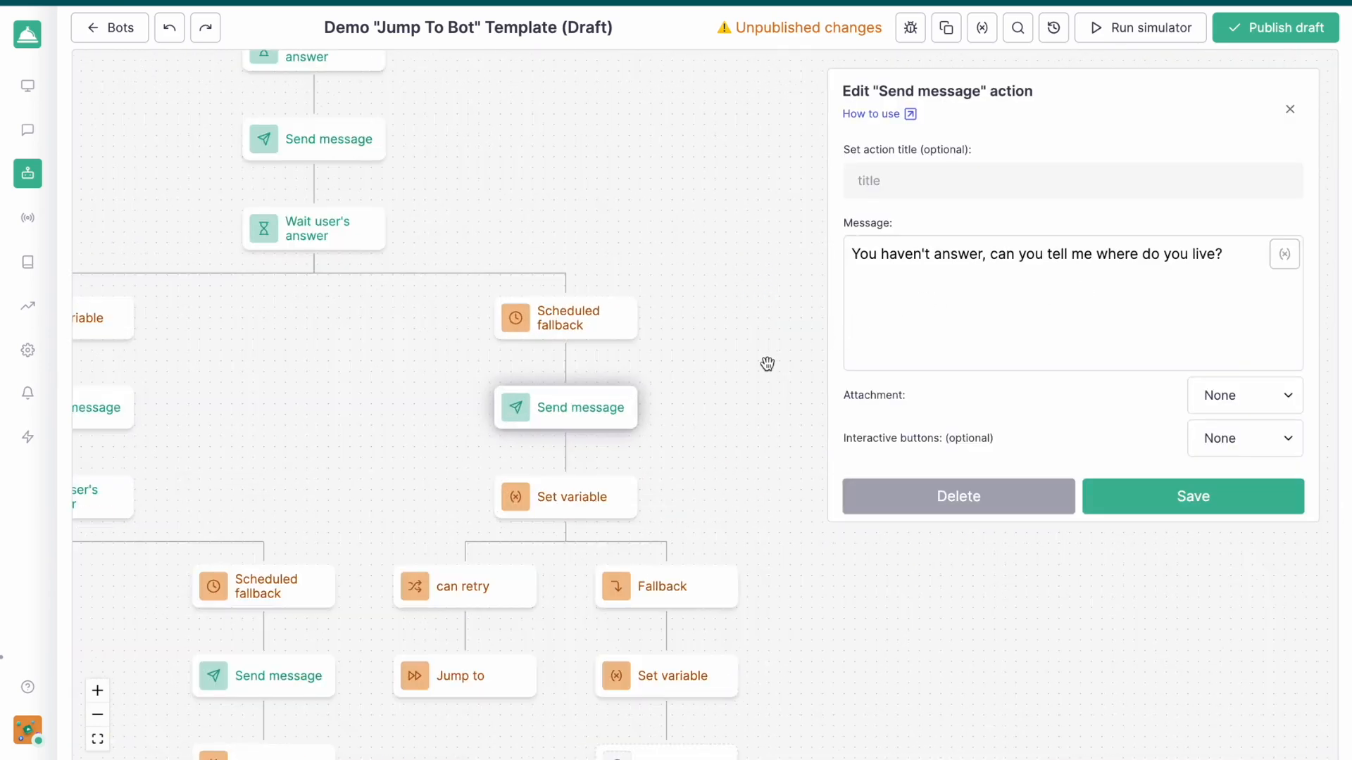
{"action": "left_click", "coordinate": [757, 366]}
{"action": "left_click_drag", "start_coordinate": [854, 580], "coordinate": [910, 442]}
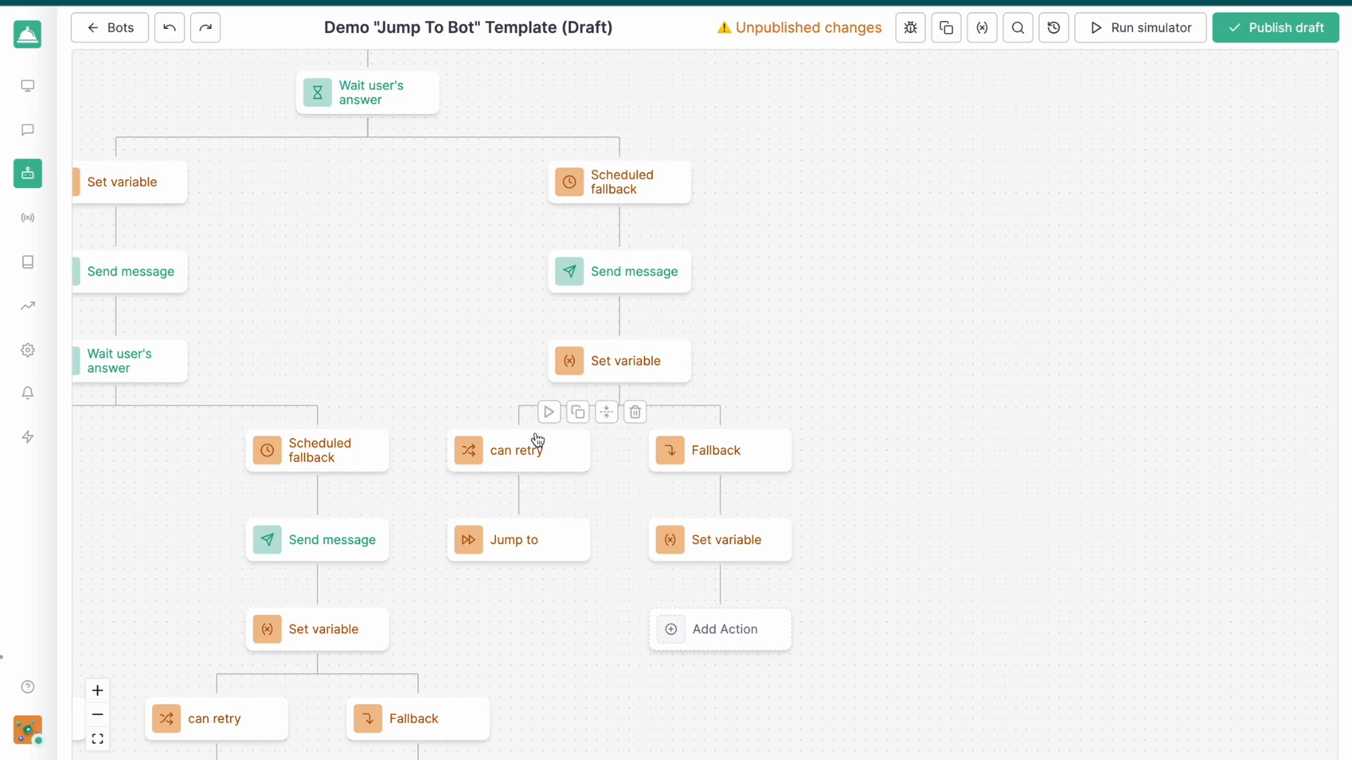
Examine the retry counter's Set variable action and the condition of the can retry choice in the first scheduled fallback branch
{"action": "left_click", "coordinate": [585, 373]}
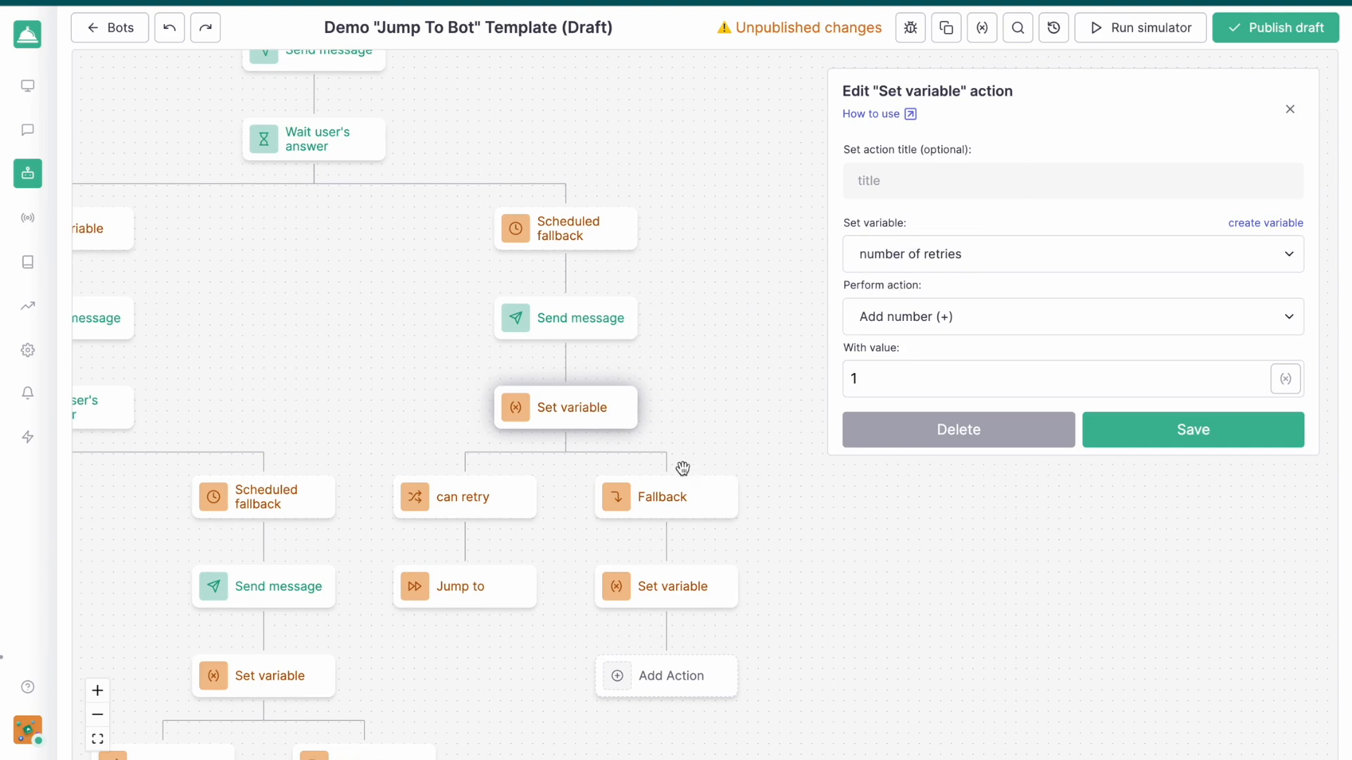
{"action": "left_click", "coordinate": [444, 458]}
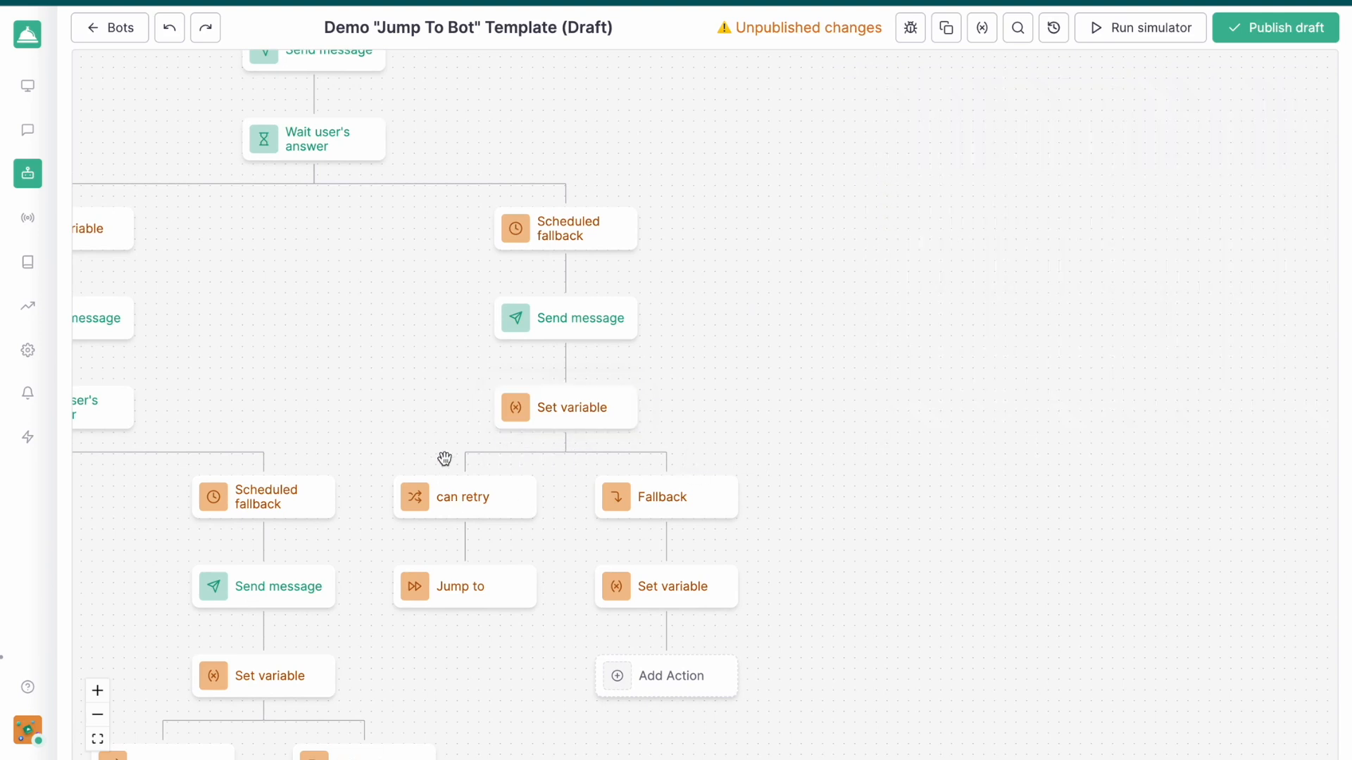
{"action": "left_click", "coordinate": [489, 508]}
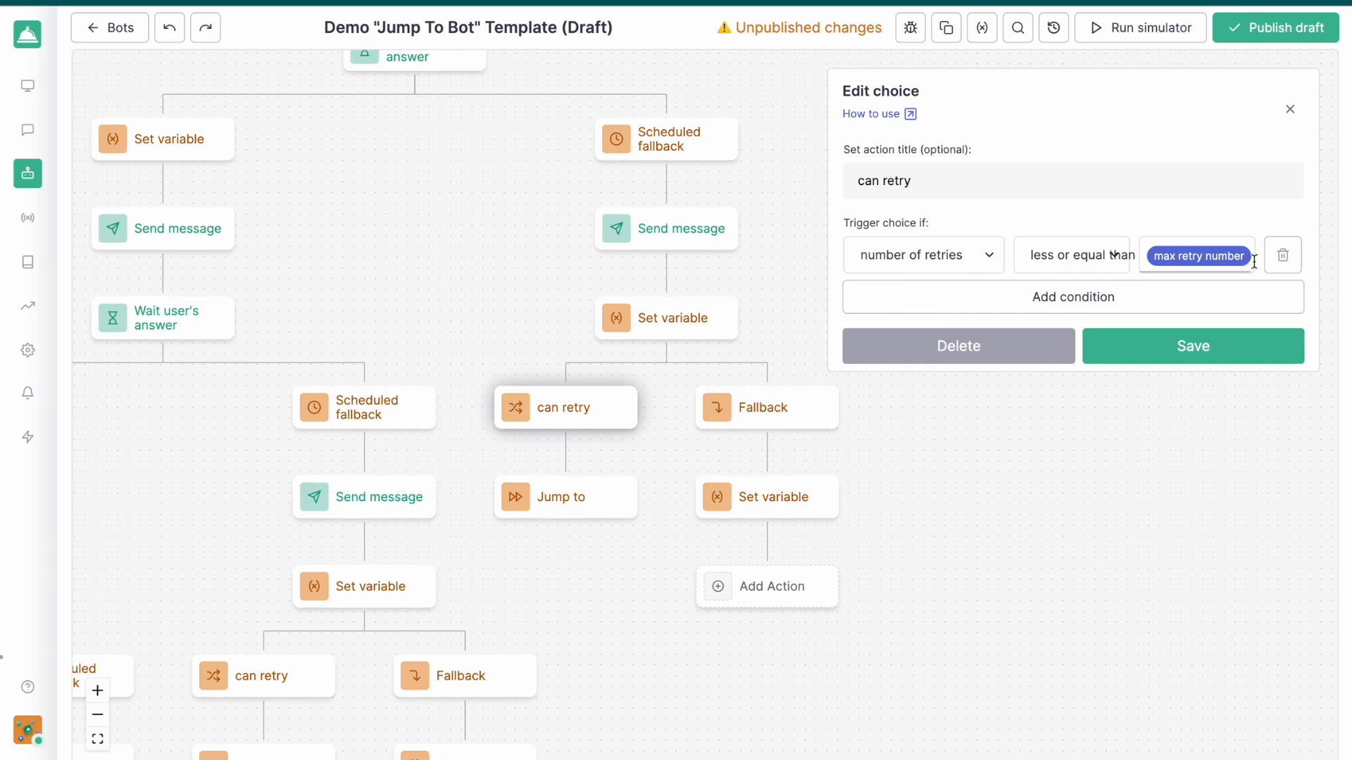
{"action": "left_click", "coordinate": [989, 521]}
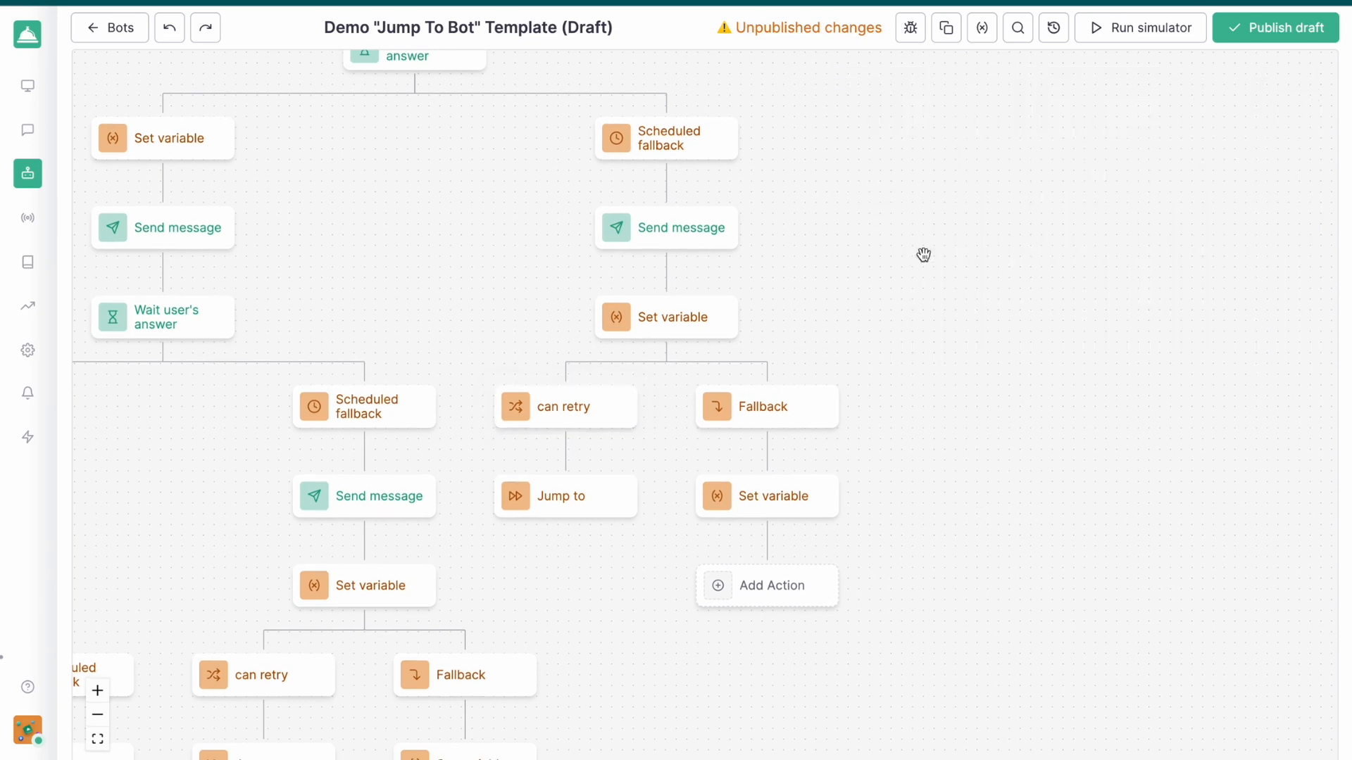
Examine the whole flow's repeated question, wait, scheduled fallback and retry branches
{"action": "left_click_drag", "start_coordinate": [923, 255], "coordinate": [935, 341]}
{"action": "mouse_move", "coordinate": [716, 409]}
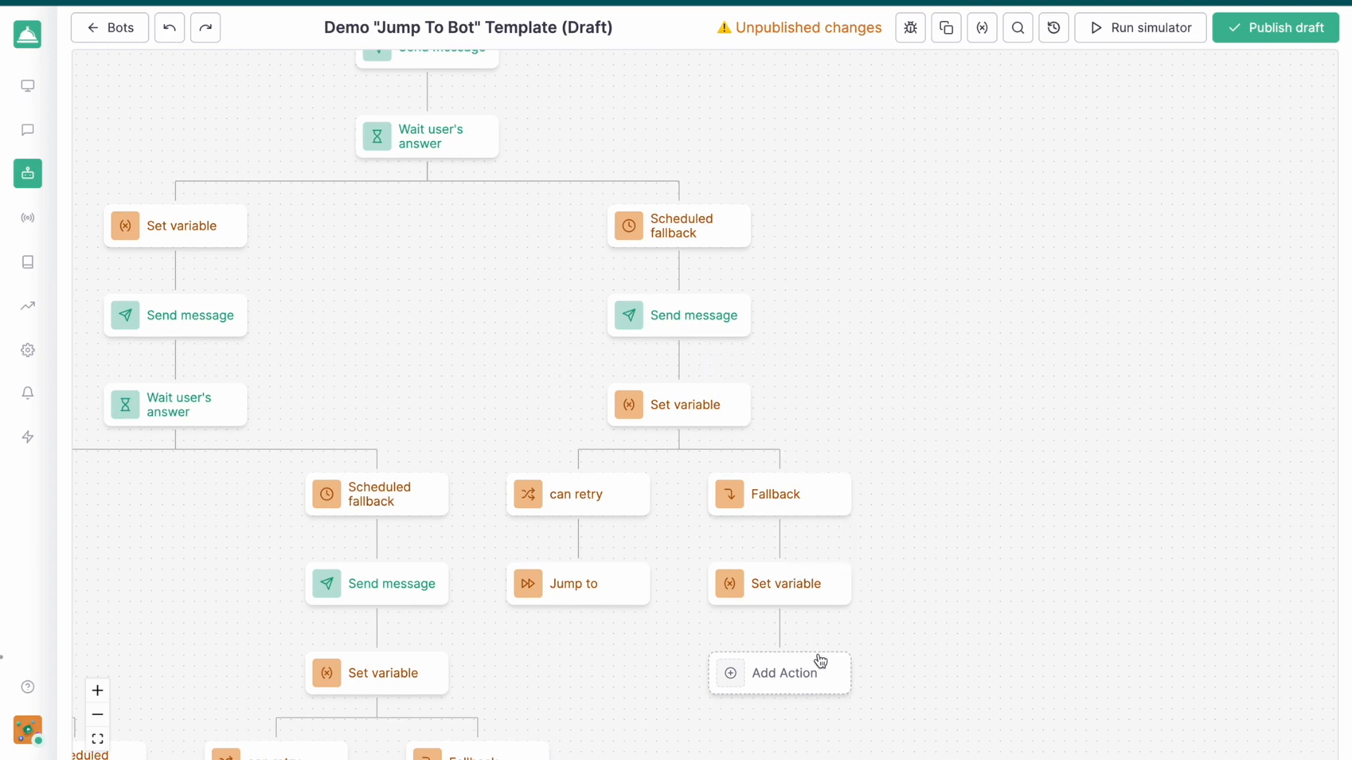
{"action": "left_click_drag", "start_coordinate": [910, 549], "coordinate": [1005, 567]}
{"action": "scroll", "coordinate": [555, 345], "scroll_direction": "down", "scroll_amount": 2}
{"action": "left_click_drag", "start_coordinate": [555, 344], "coordinate": [682, 335]}
{"action": "scroll", "coordinate": [609, 326], "scroll_direction": "down", "scroll_amount": 2}
{"action": "scroll", "coordinate": [685, 331], "scroll_direction": "down", "scroll_amount": 1}
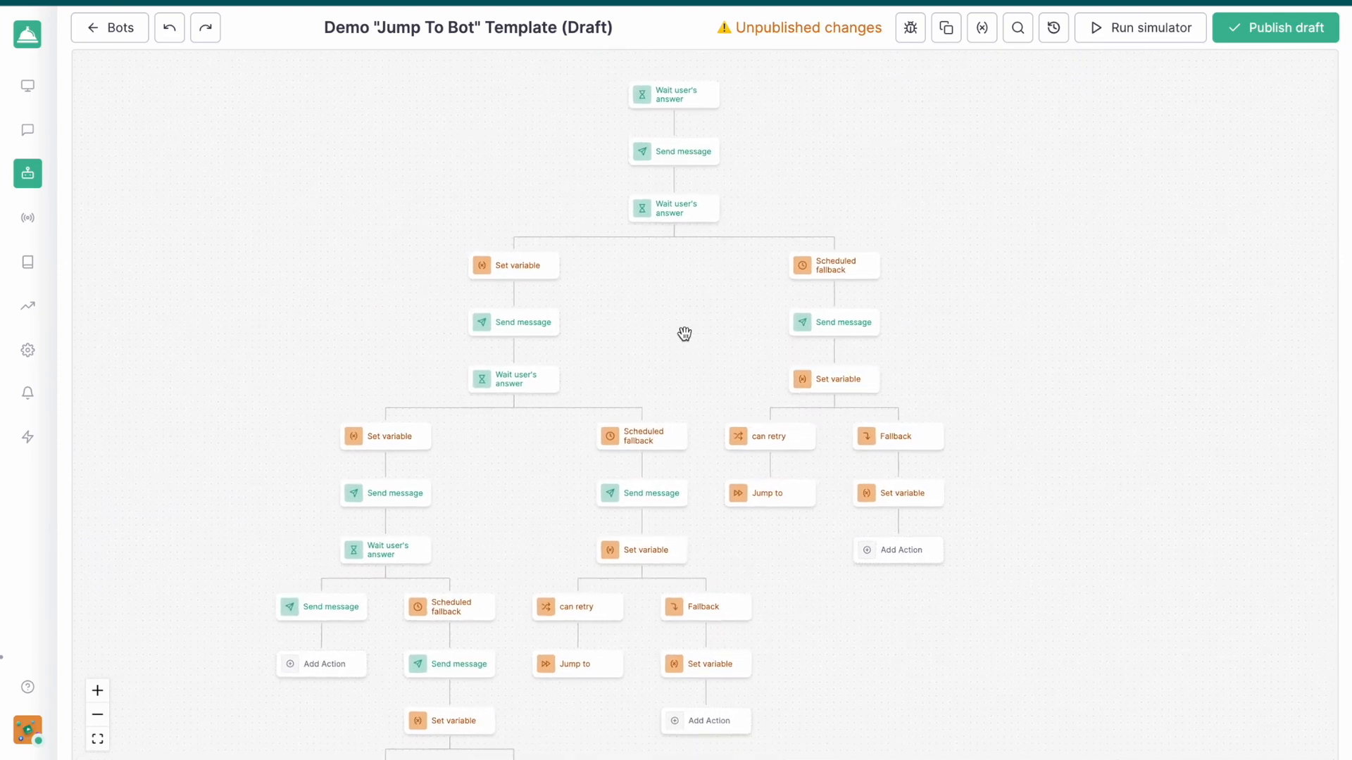
{"action": "left_click_drag", "start_coordinate": [552, 503], "coordinate": [575, 450]}
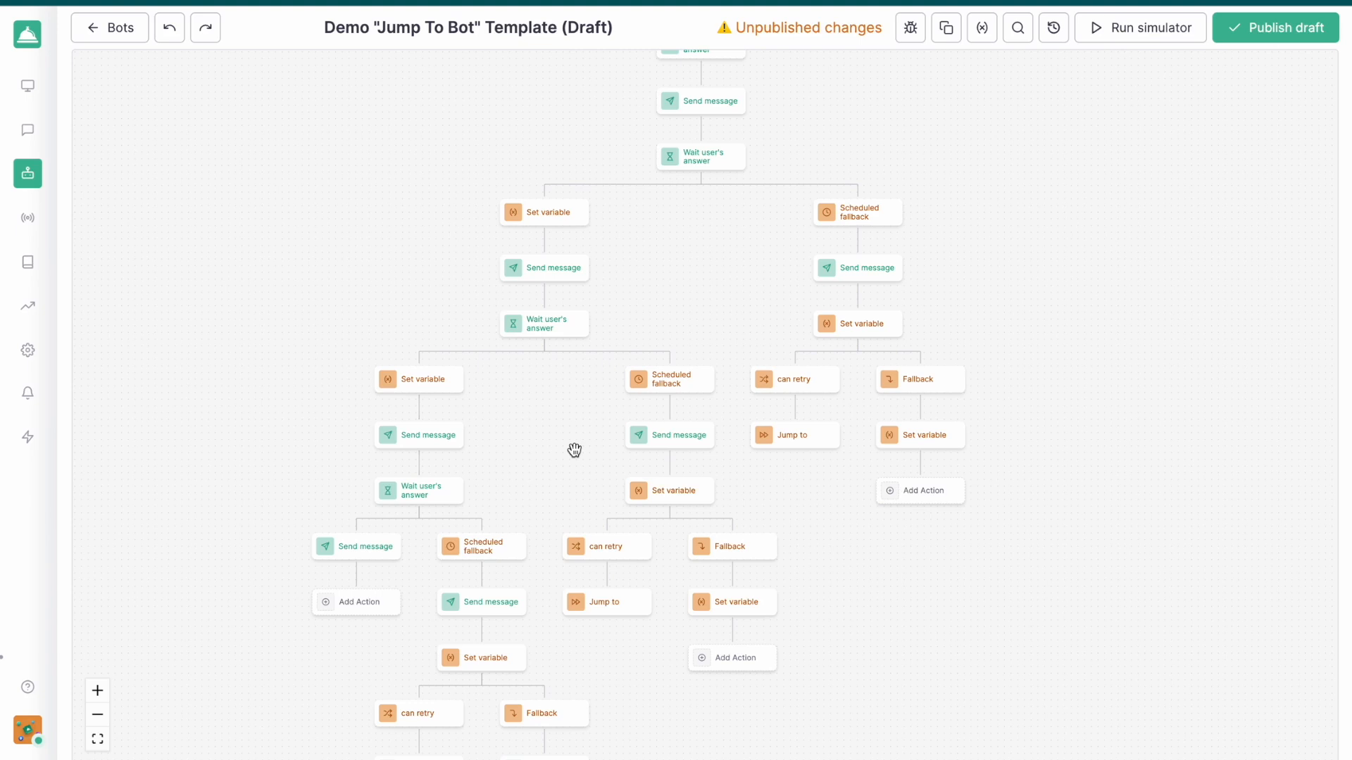
{"action": "scroll", "coordinate": [680, 308], "scroll_direction": "down", "scroll_amount": 1}
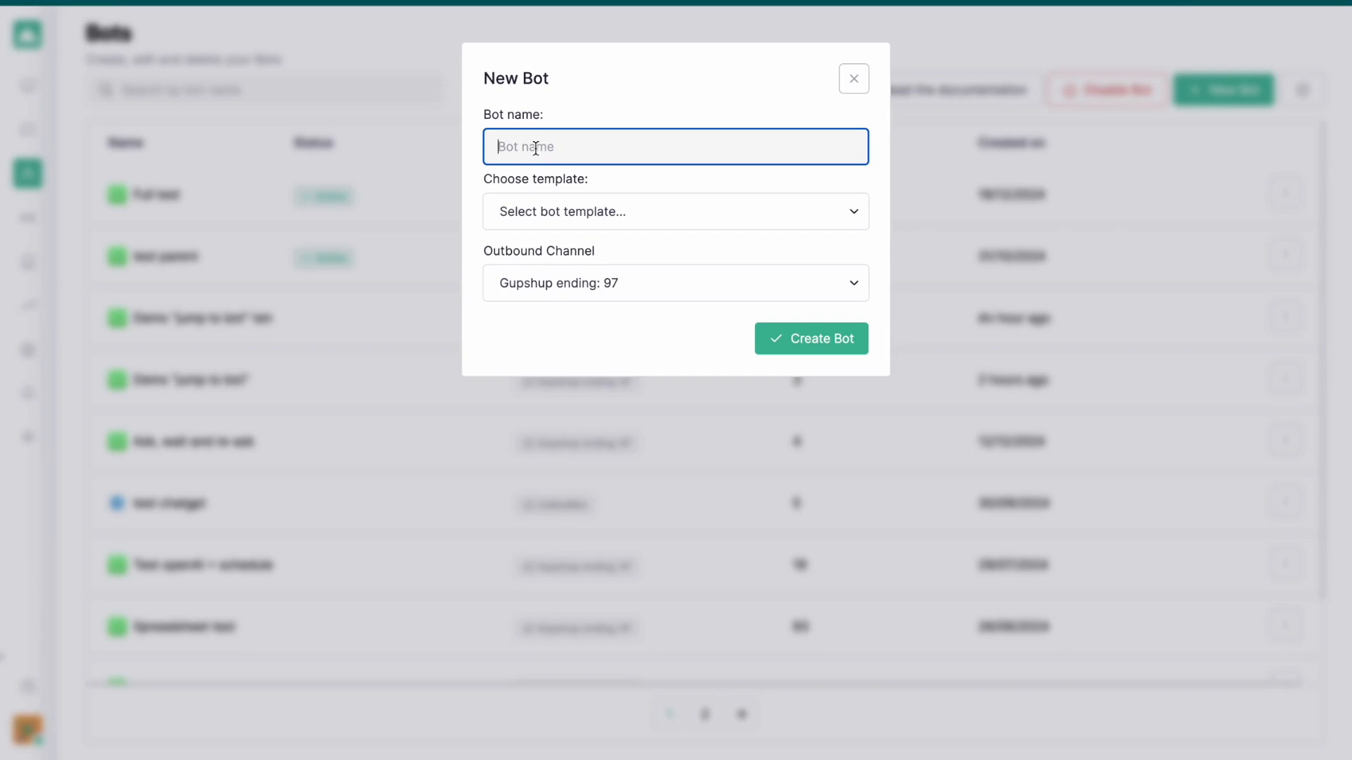
Create a bot named "Ask, wait and schedule message" from the Empty flow template
{"action": "type", "text": "Ask, wait and sch"}
{"action": "key", "text": "BackSpace"}
{"action": "type", "text": "chedule message"}
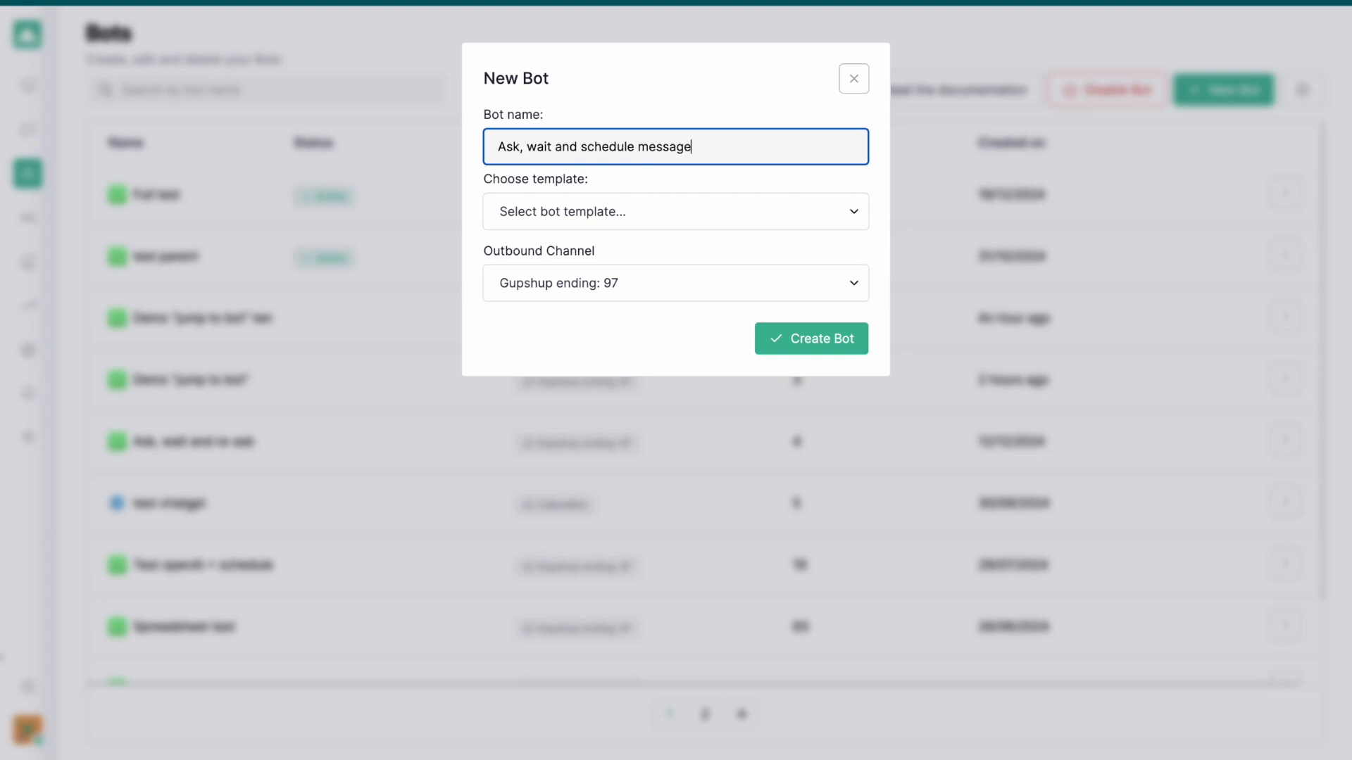
{"action": "left_click", "coordinate": [806, 339]}
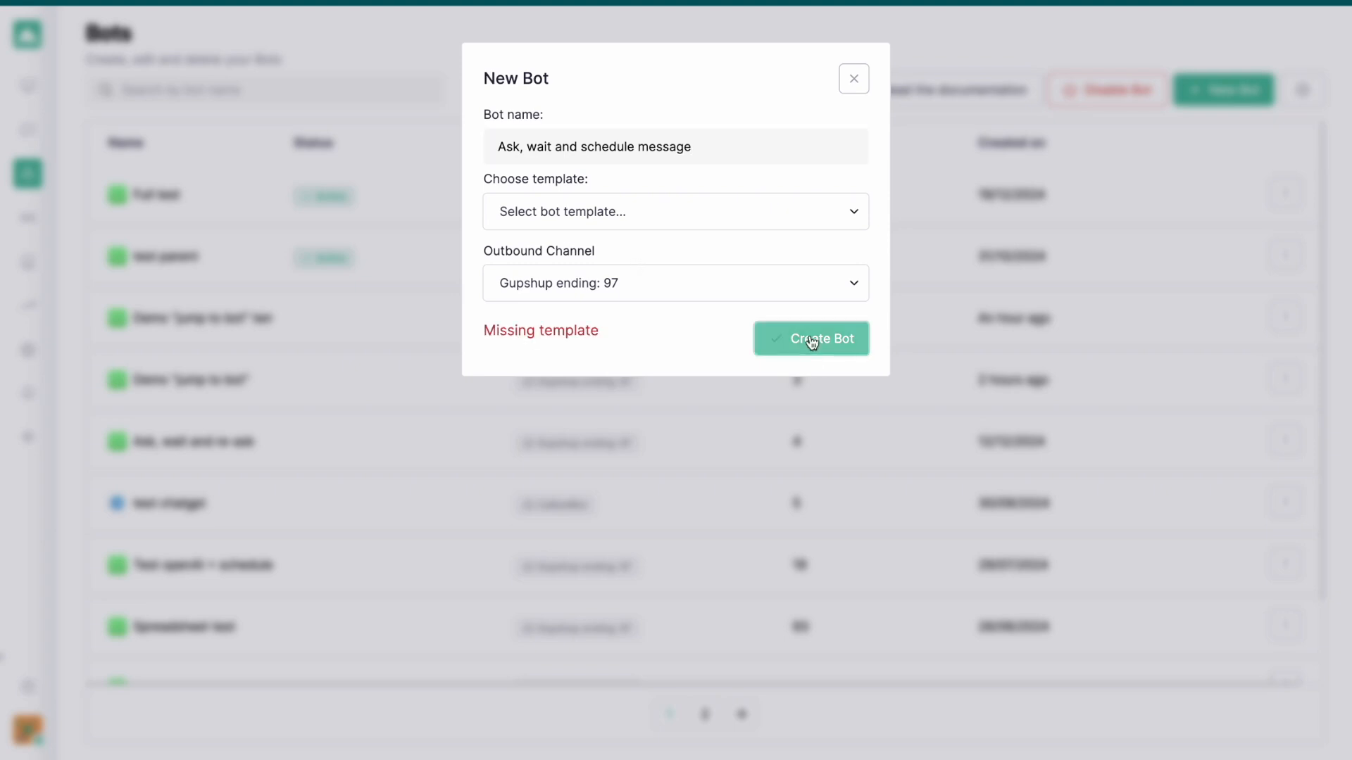
{"action": "left_click", "coordinate": [572, 218]}
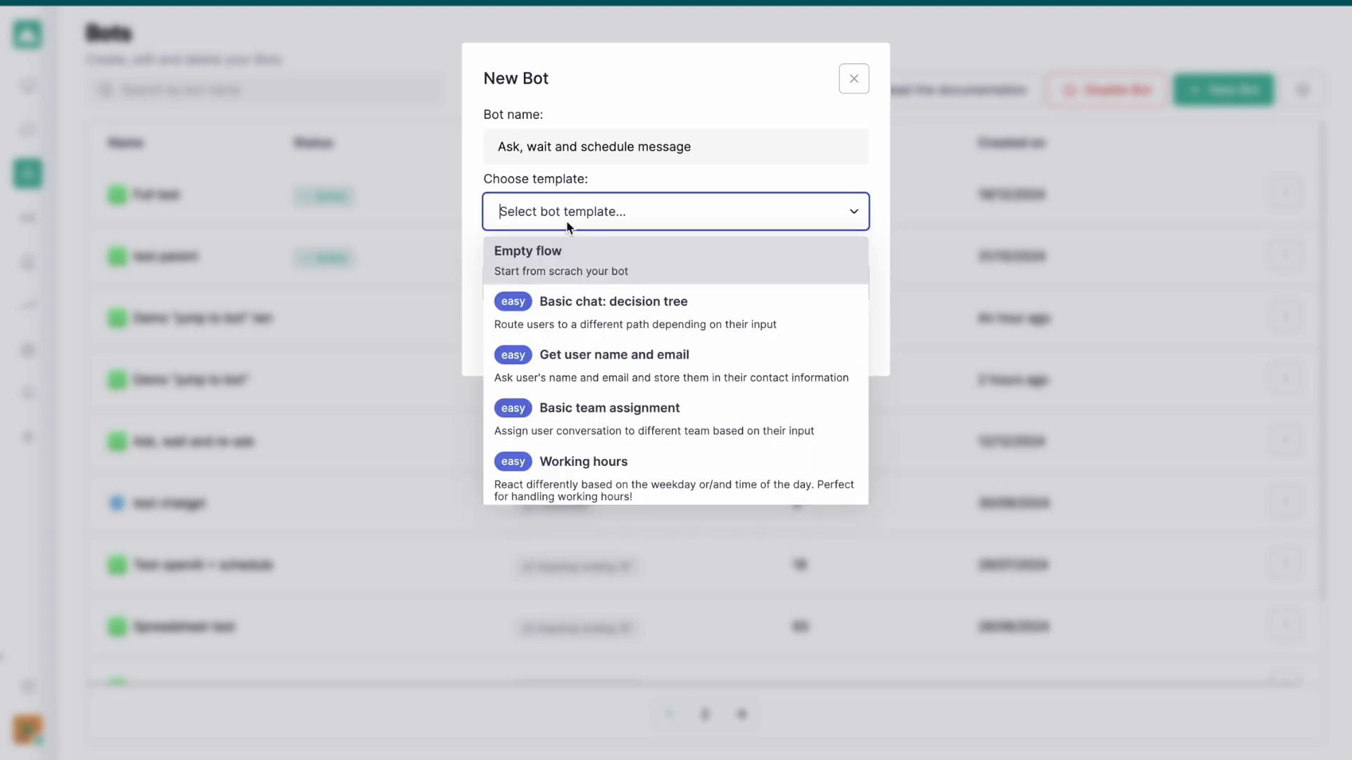
{"action": "left_click", "coordinate": [527, 259]}
{"action": "left_click", "coordinate": [792, 344]}
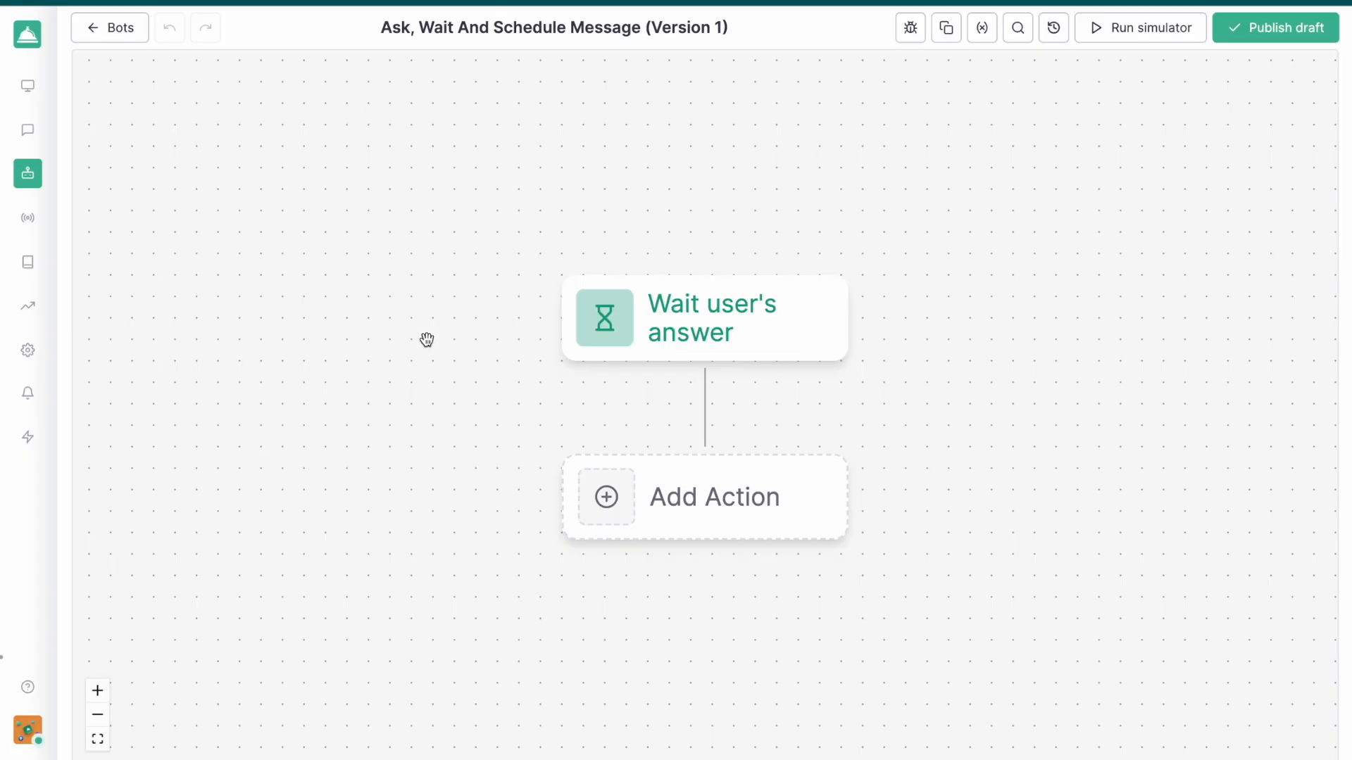
{"action": "left_click_drag", "start_coordinate": [936, 277], "coordinate": [908, 151]}
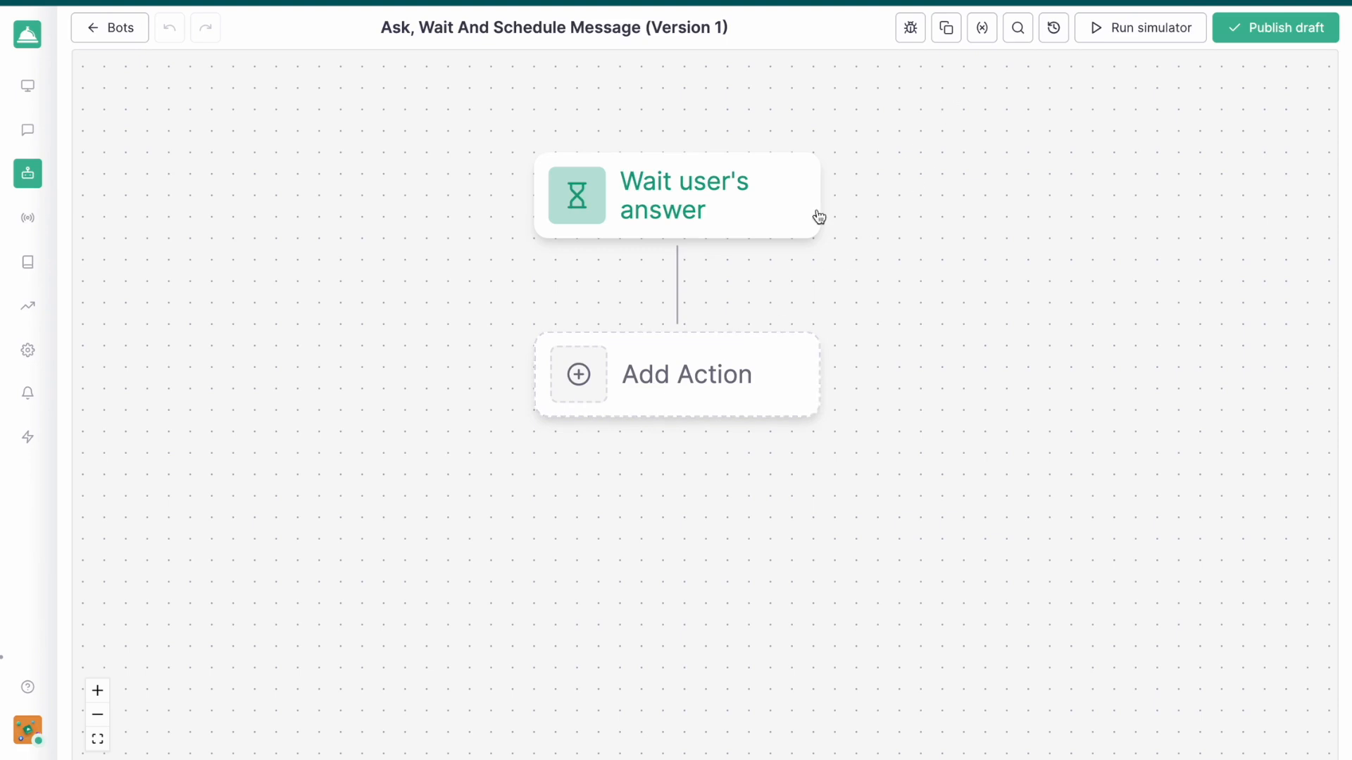
{"action": "left_click", "coordinate": [628, 393]}
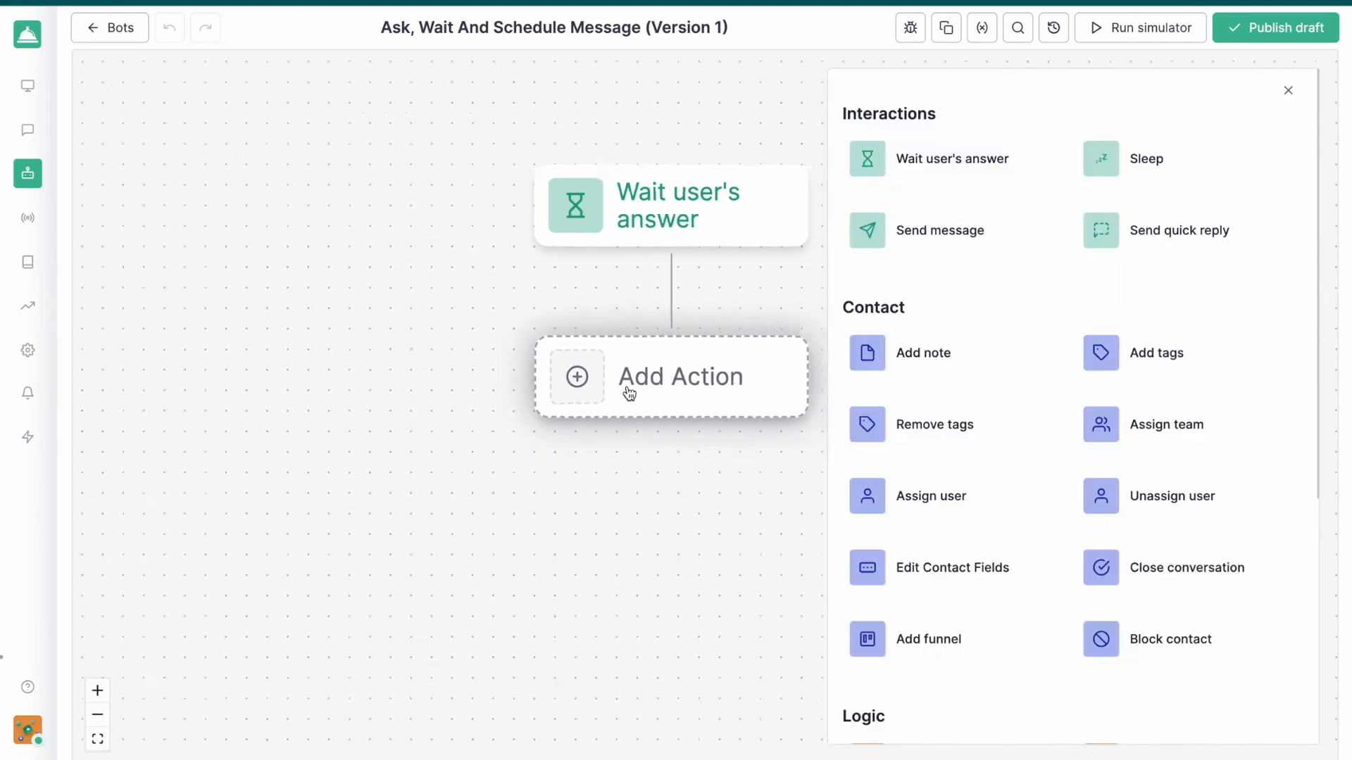
{"action": "left_click", "coordinate": [918, 238]}
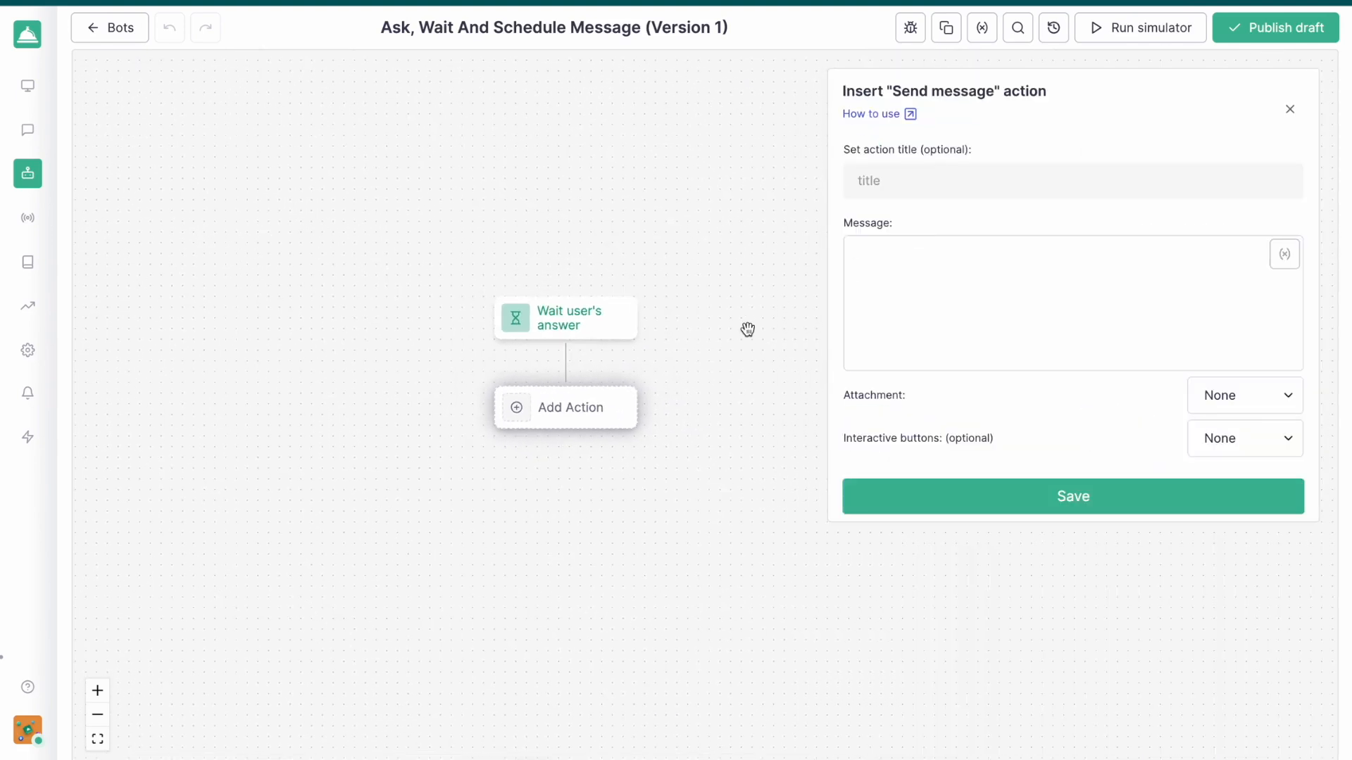
{"action": "left_click", "coordinate": [937, 301]}
{"action": "type", "text": "ques"}
{"action": "key", "text": "BackSpace"}
{"action": "key", "text": "BackSpace"}
{"action": "left_click", "coordinate": [1290, 109]}
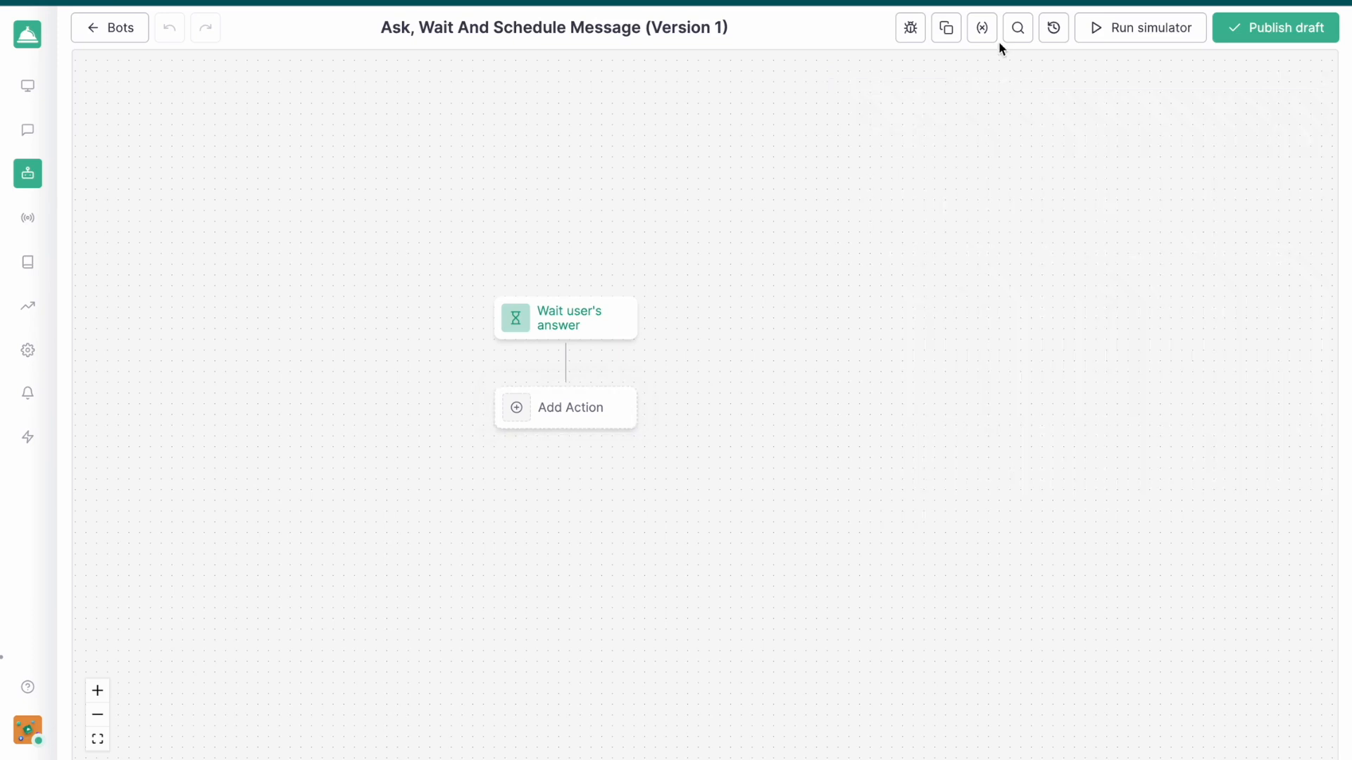
Create a String variable labelled "question" in the bot's variables
{"action": "left_click", "coordinate": [983, 31]}
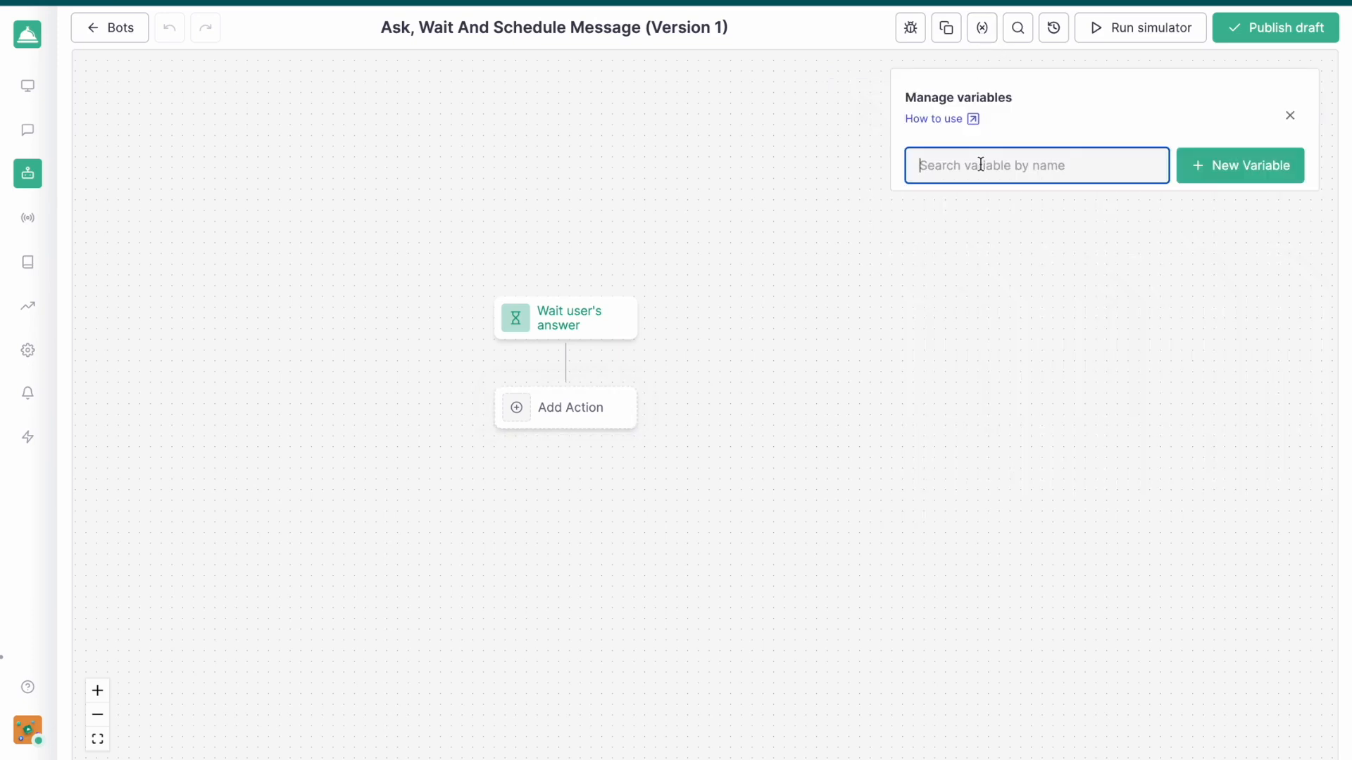
{"action": "left_click", "coordinate": [1204, 165]}
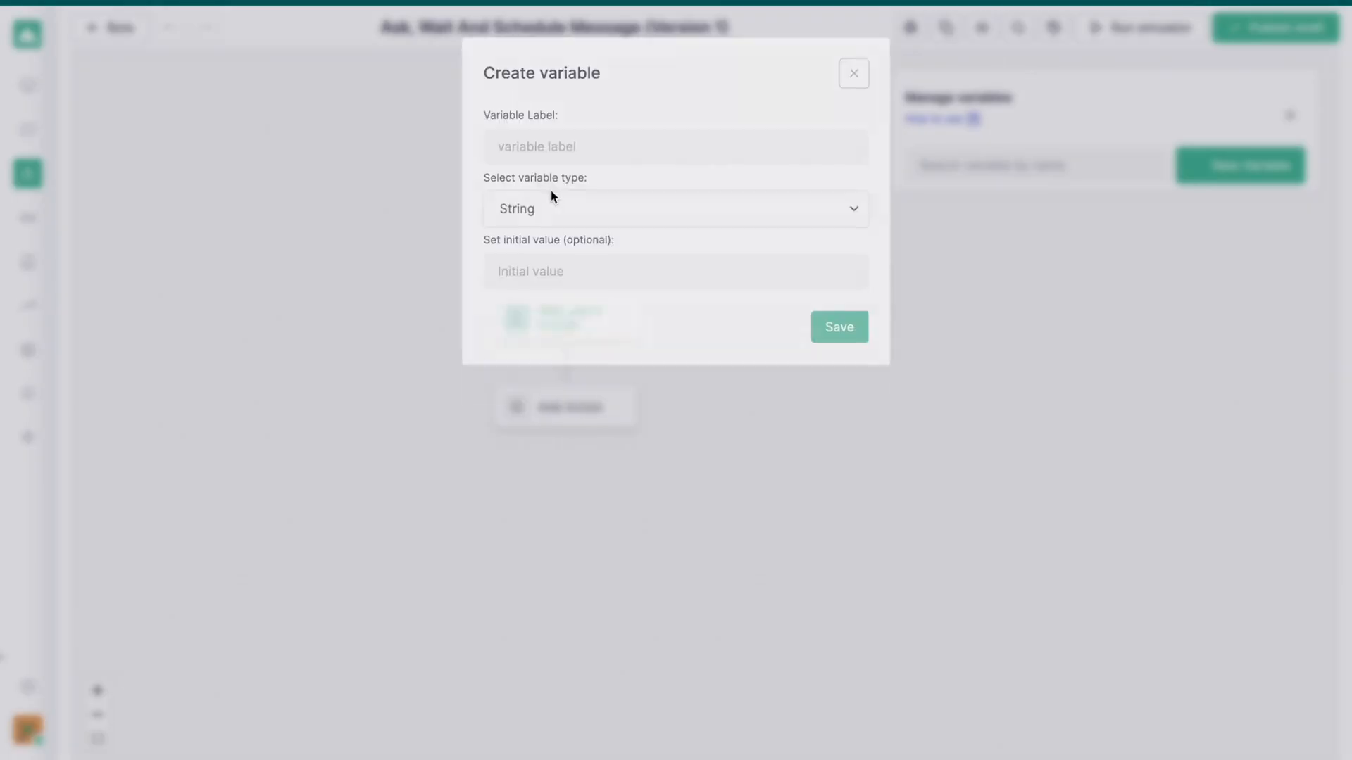
{"action": "left_click", "coordinate": [573, 151]}
{"action": "type", "text": "question"}
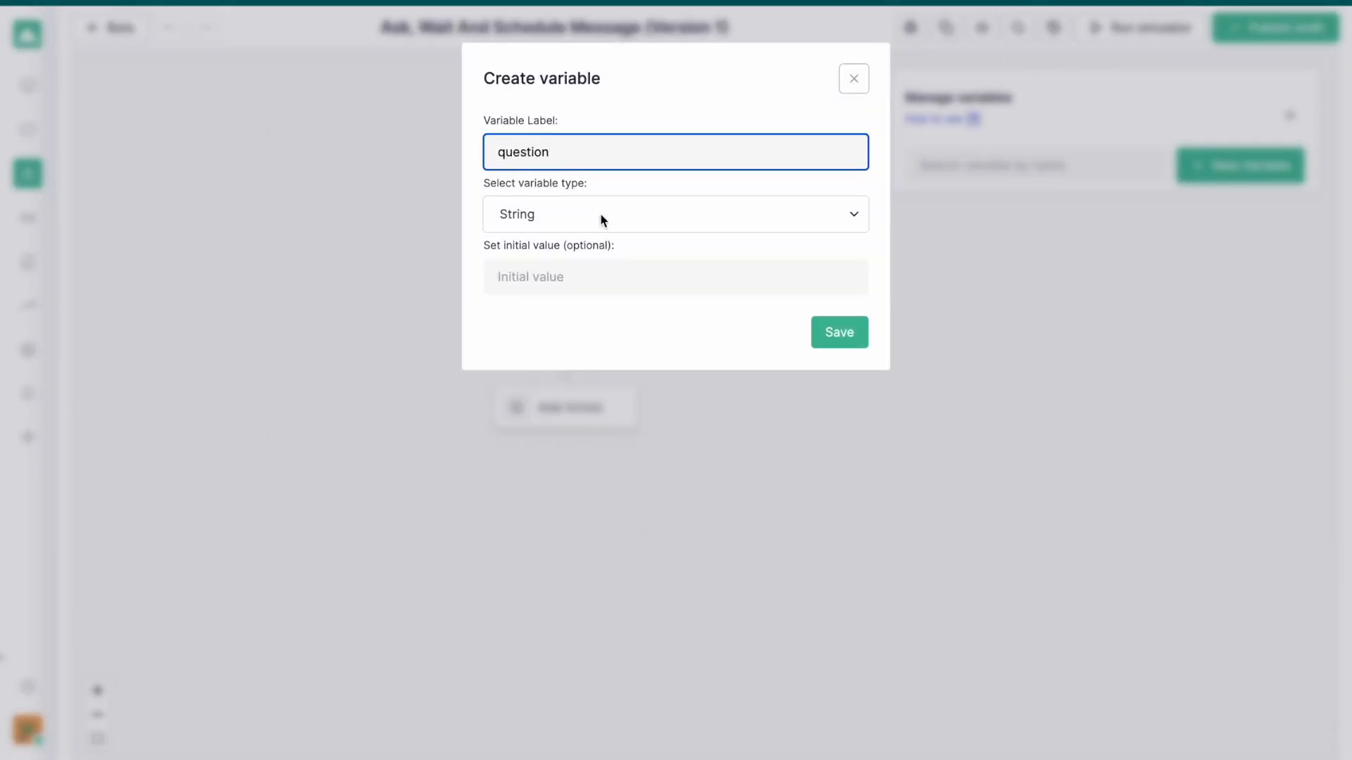
{"action": "left_click", "coordinate": [816, 327]}
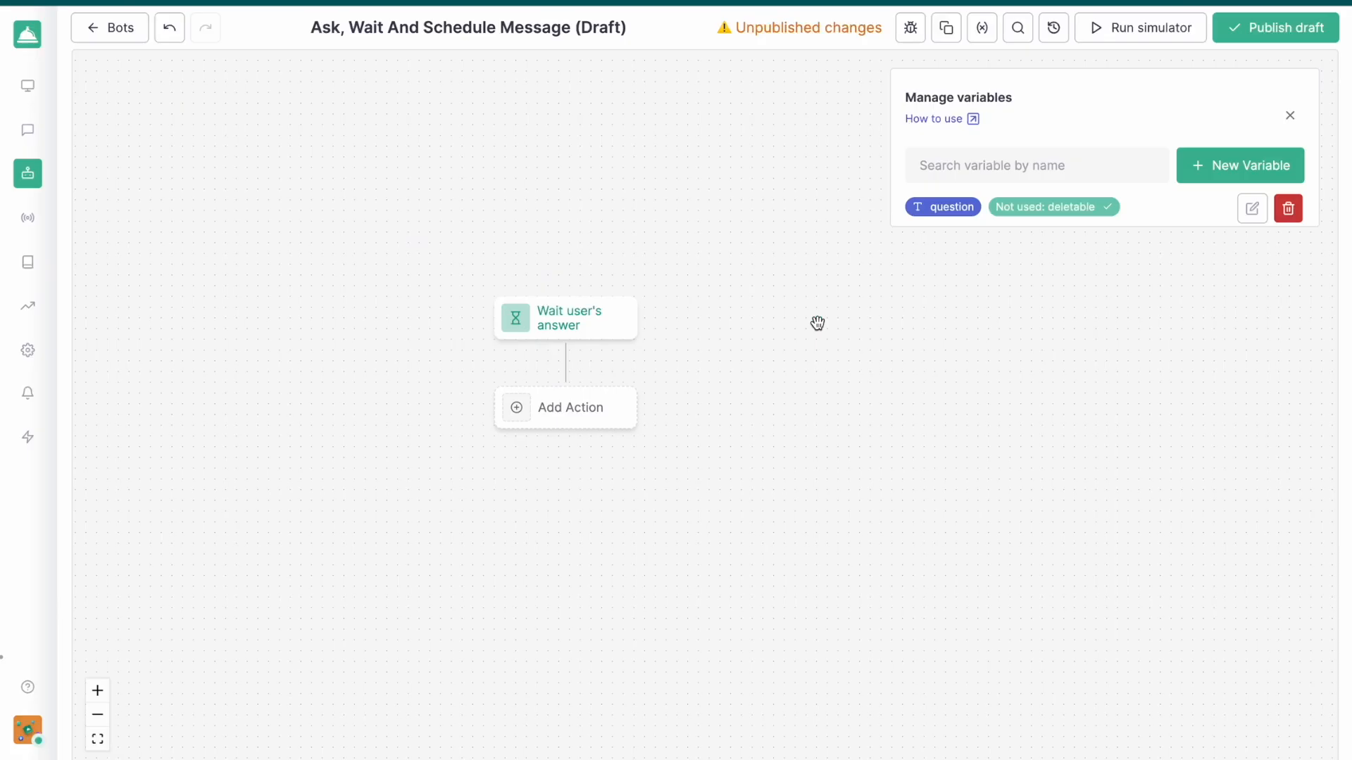
Create a second String variable labelled "reminder message"
{"action": "left_click", "coordinate": [1197, 181]}
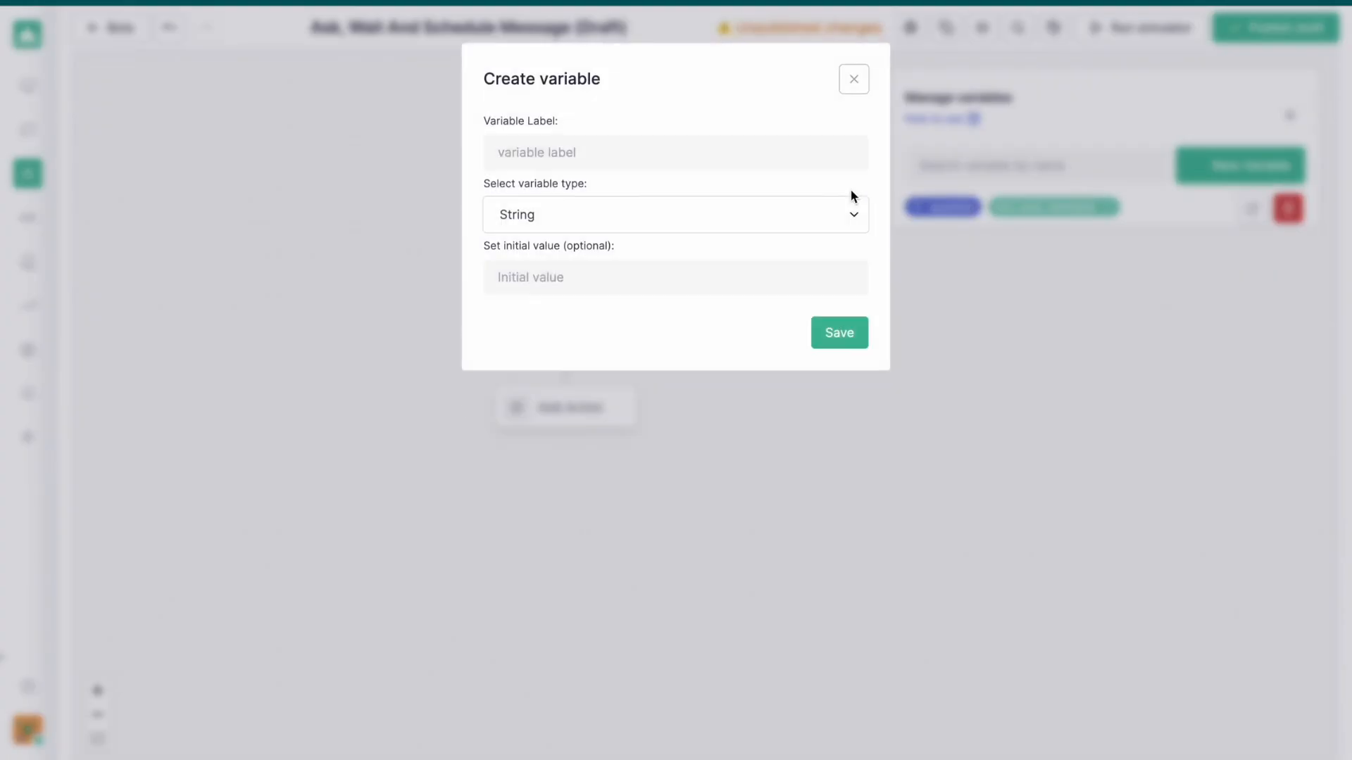
{"action": "left_click", "coordinate": [678, 155]}
{"action": "type", "text": "re"}
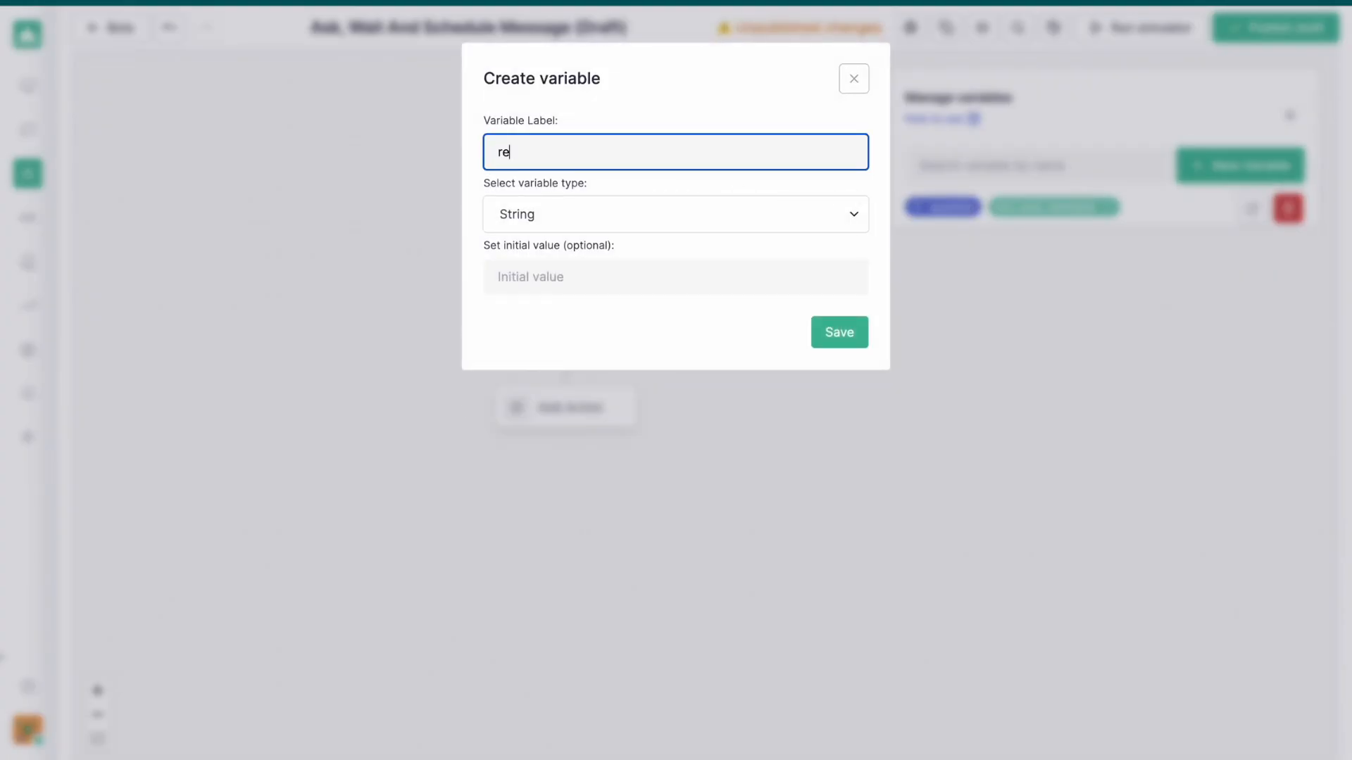
{"action": "type", "text": "minder message"}
{"action": "left_click", "coordinate": [842, 341]}
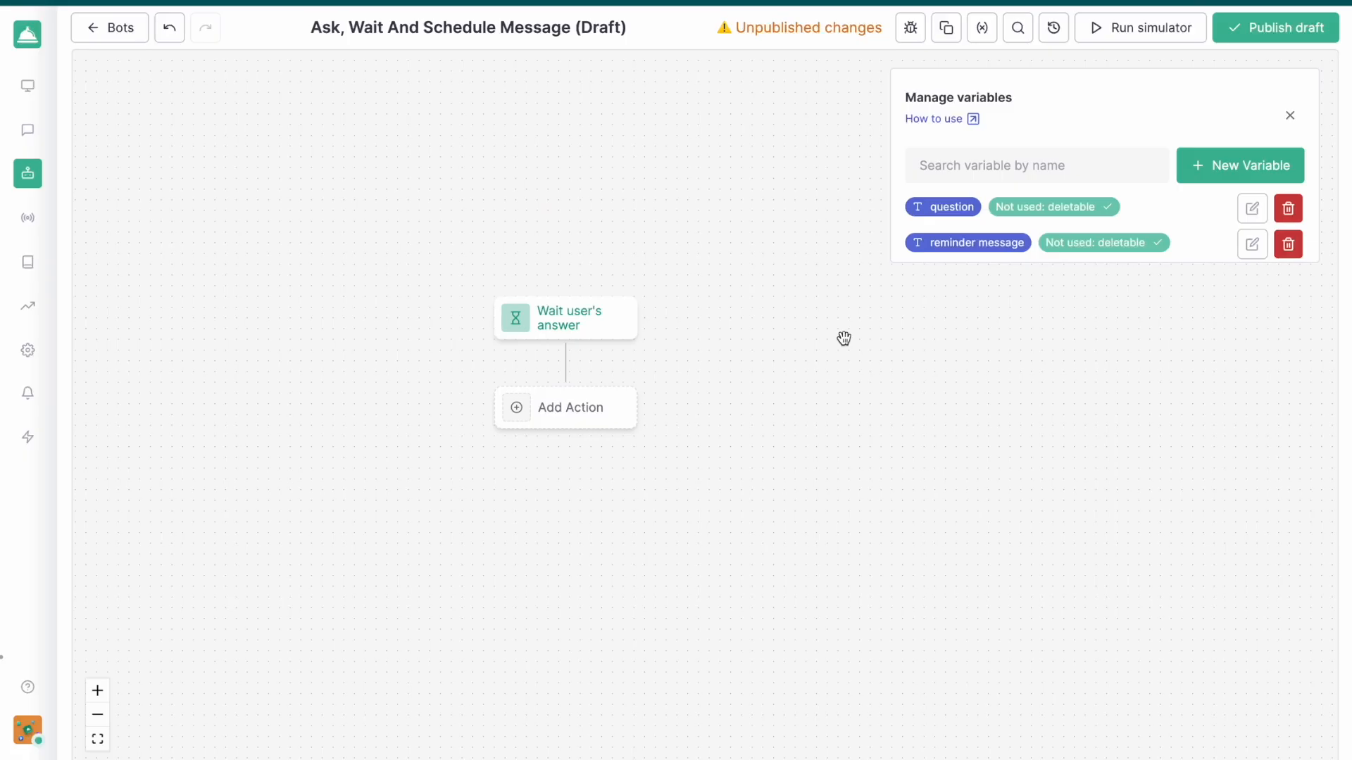
Create a third String variable labelled "user answer" and close the variable manager
{"action": "left_click", "coordinate": [1236, 172]}
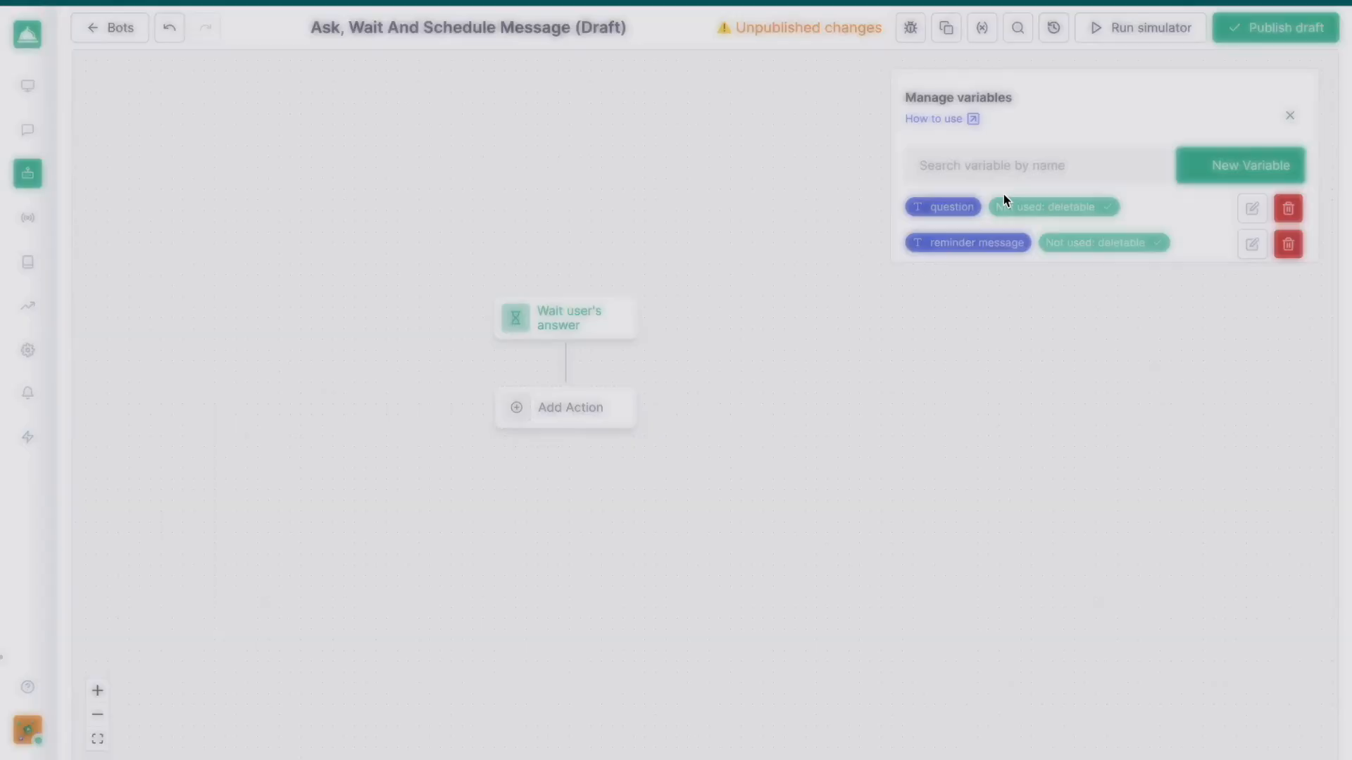
{"action": "left_click", "coordinate": [582, 160]}
{"action": "type", "text": "user answe"}
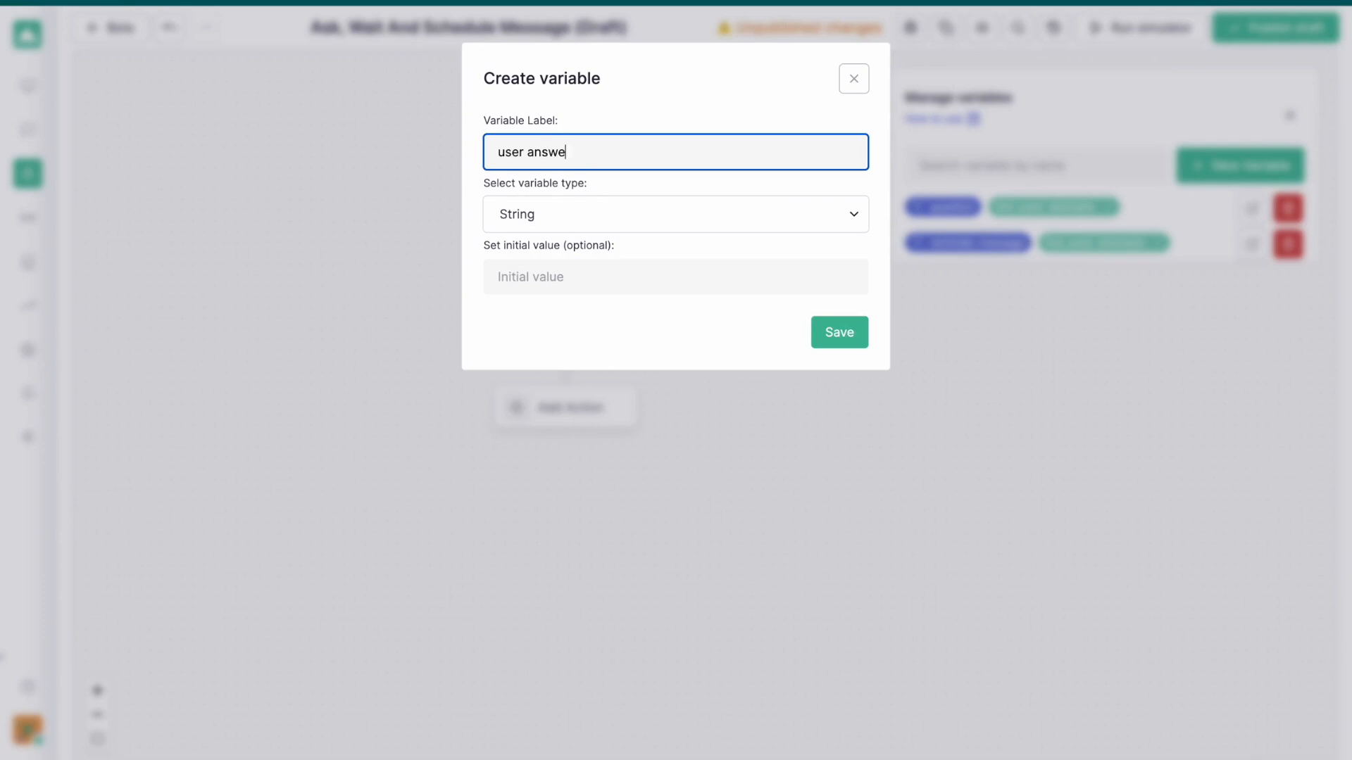
{"action": "left_click", "coordinate": [850, 339]}
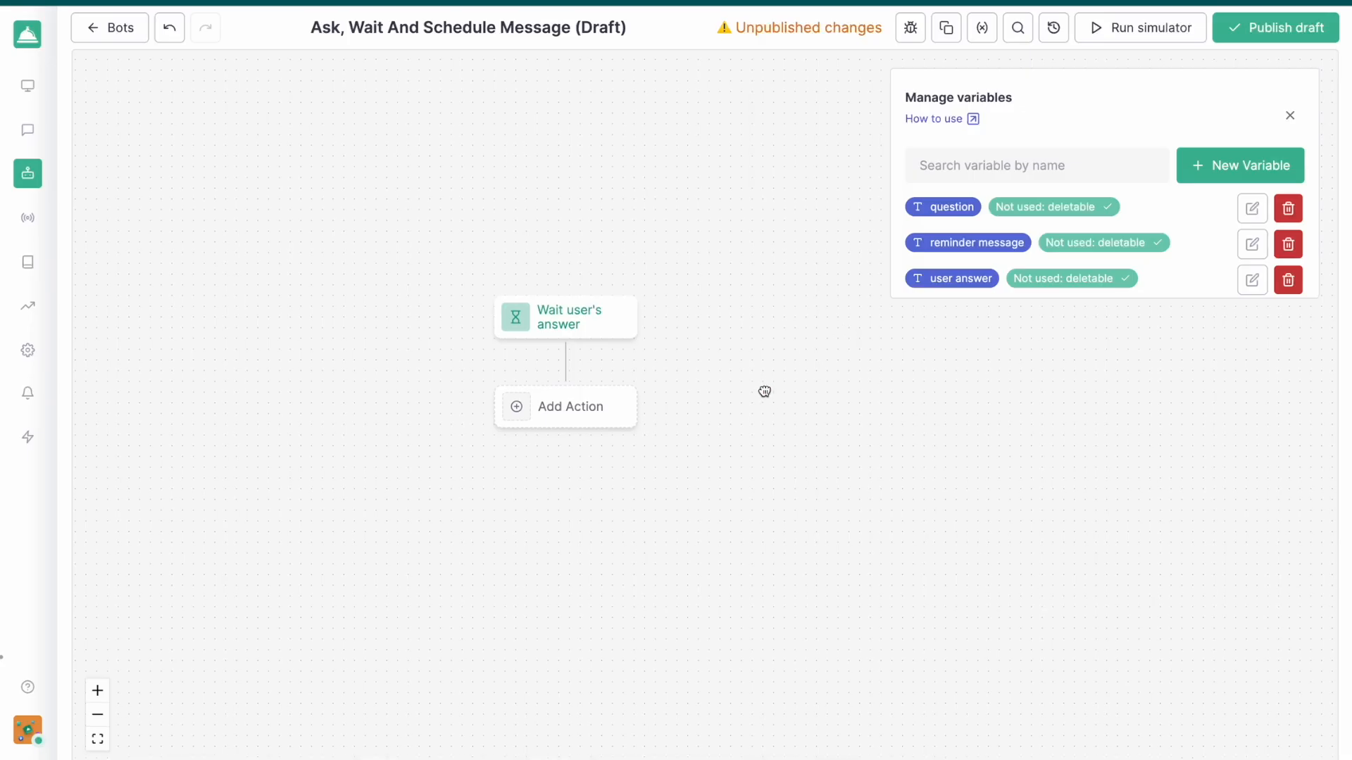
{"action": "left_click_drag", "start_coordinate": [763, 392], "coordinate": [790, 338]}
{"action": "left_click", "coordinate": [689, 348]}
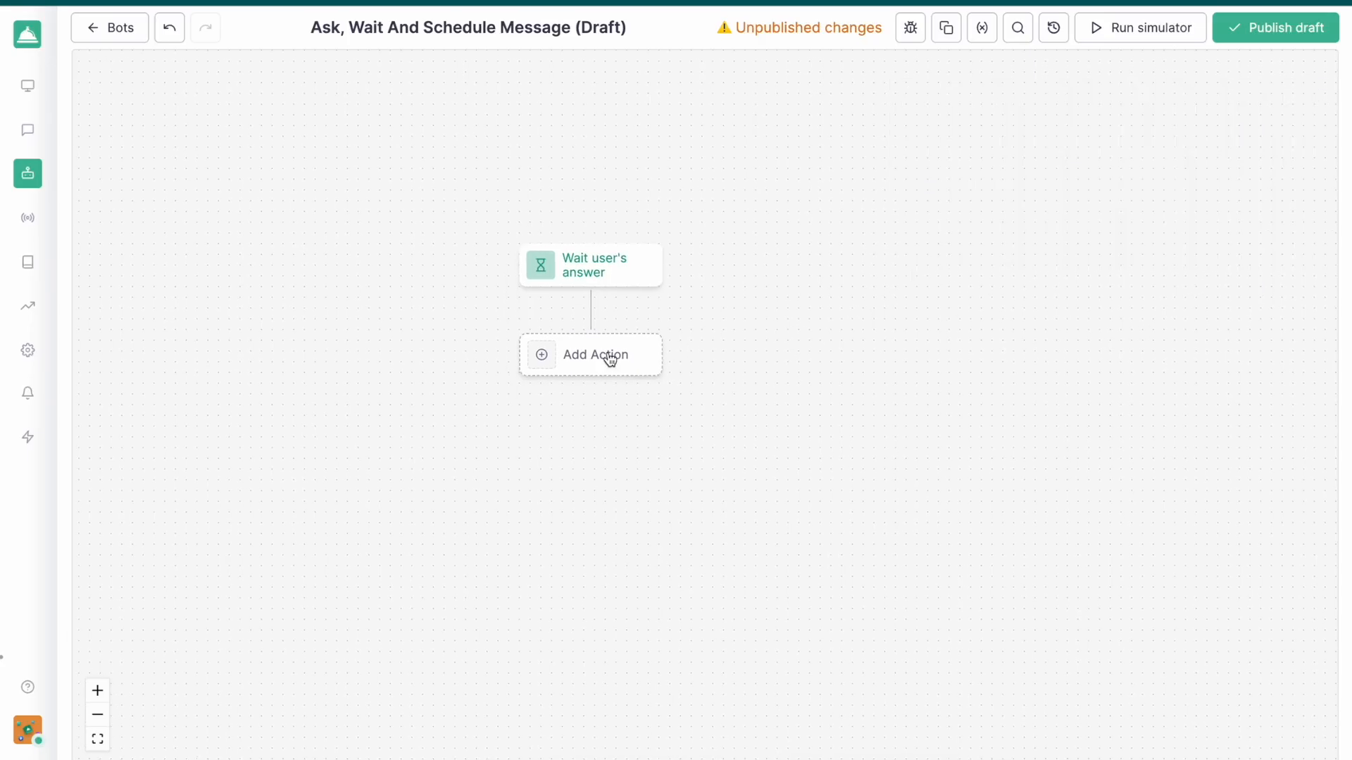
Add a Send message action after Wait user's answer, with the question variable as its message
{"action": "left_click", "coordinate": [580, 343]}
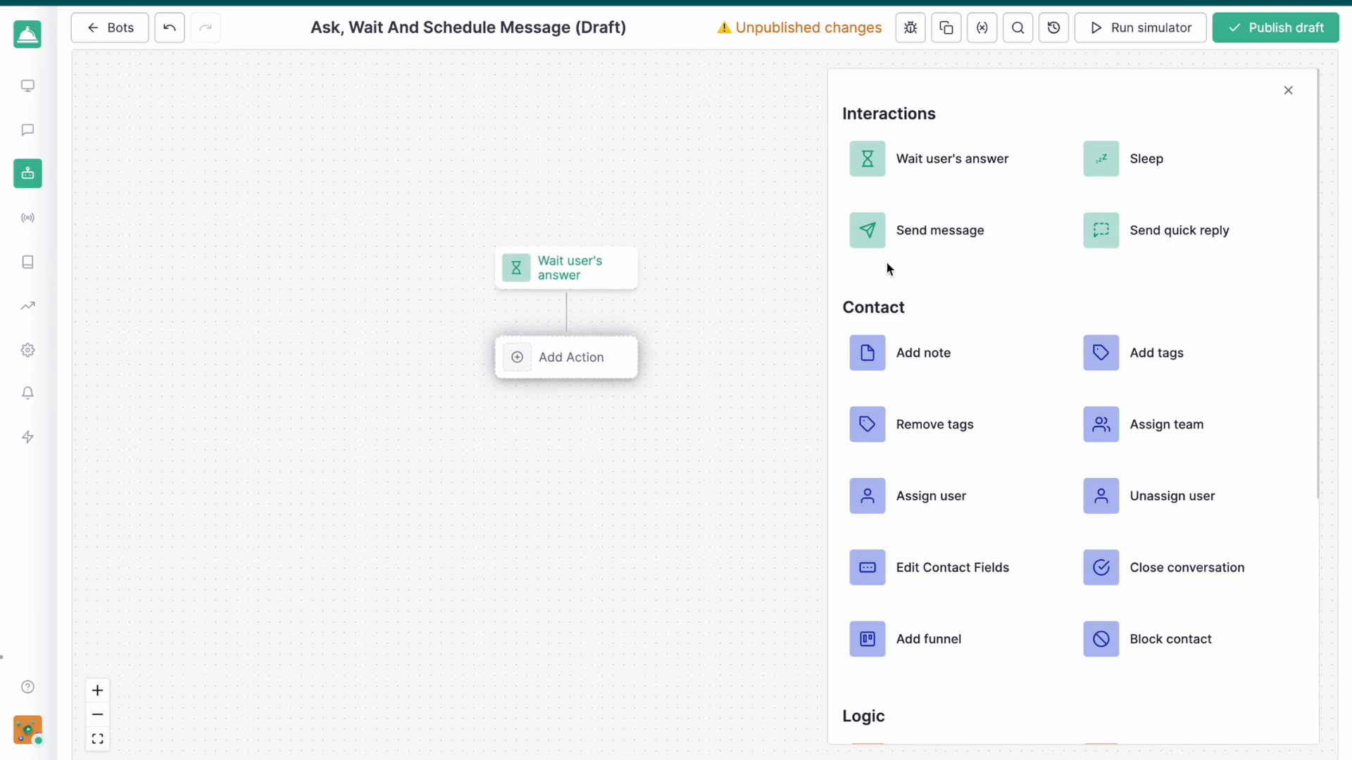
{"action": "left_click", "coordinate": [942, 234]}
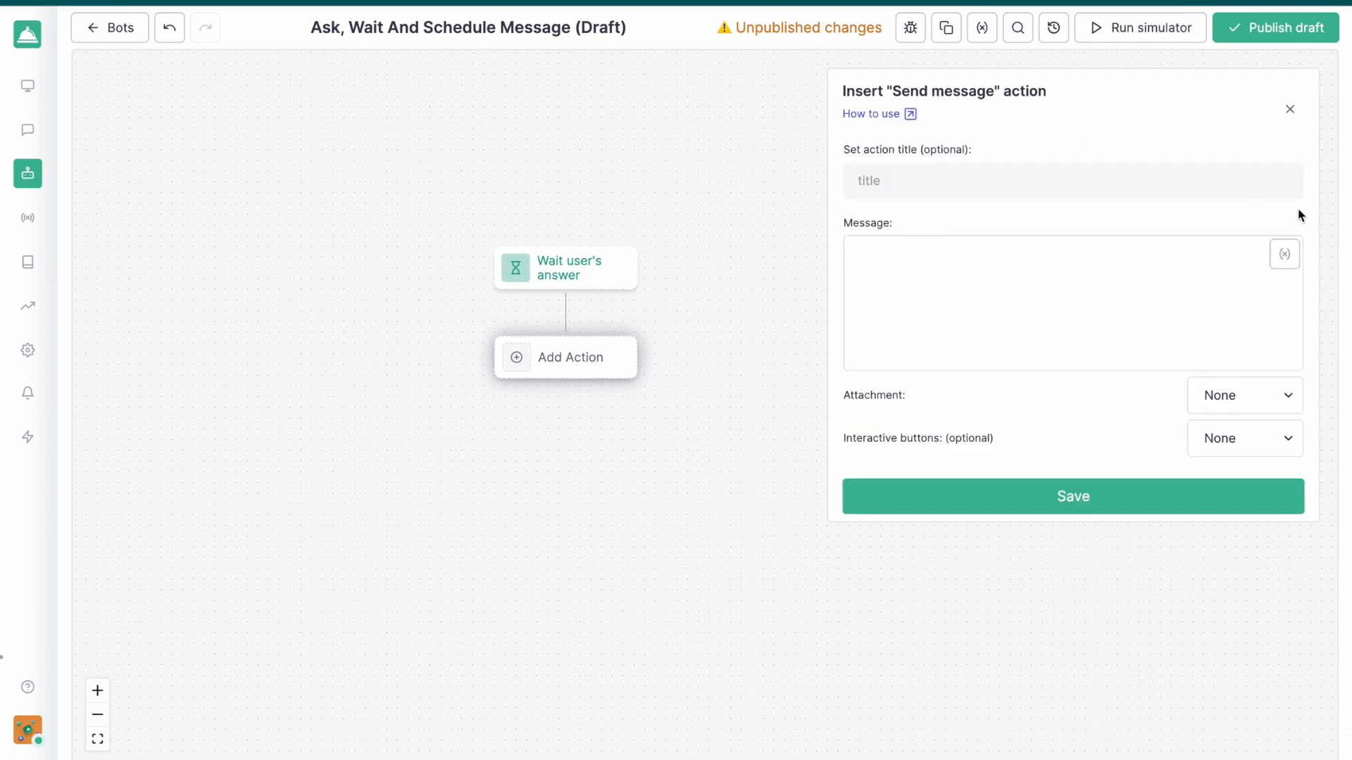
{"action": "left_click", "coordinate": [1274, 268]}
{"action": "scroll", "coordinate": [1131, 467], "scroll_direction": "down", "scroll_amount": 1}
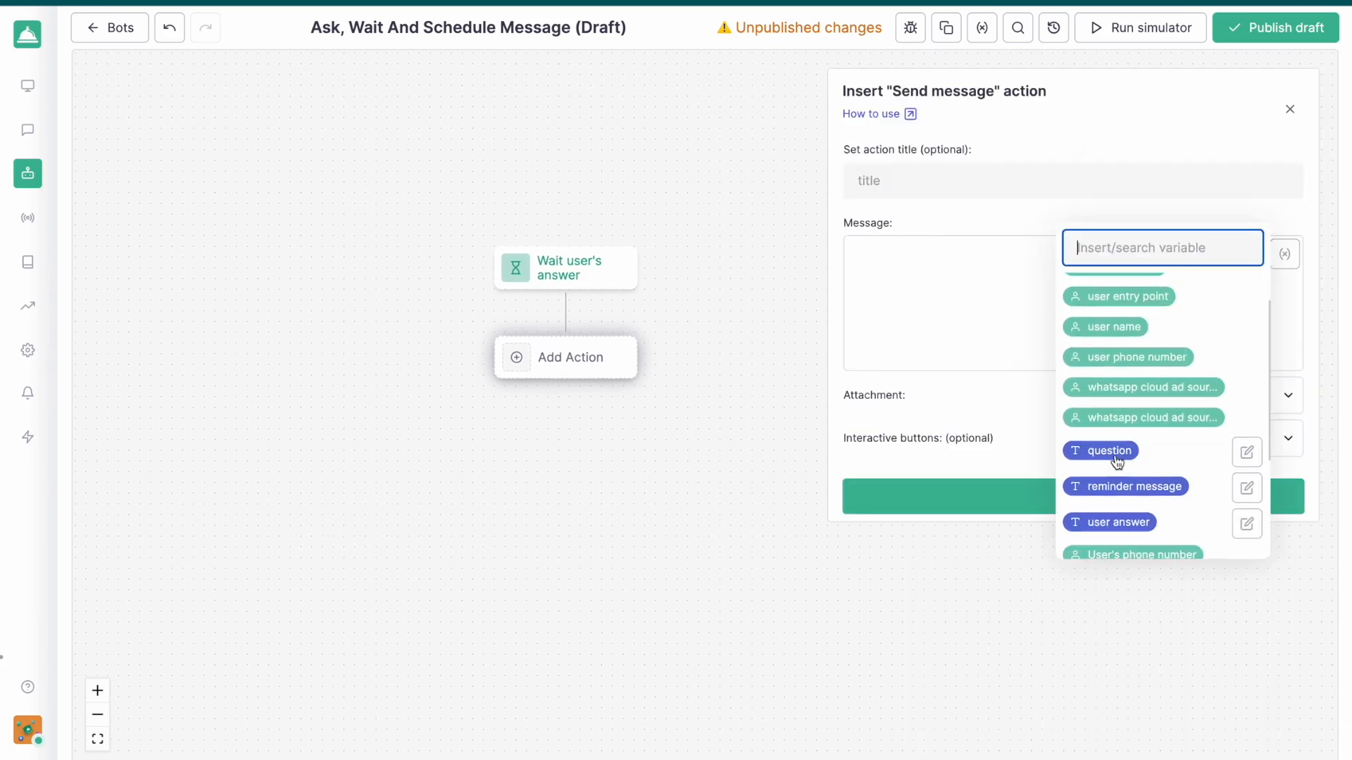
{"action": "left_click", "coordinate": [1113, 454]}
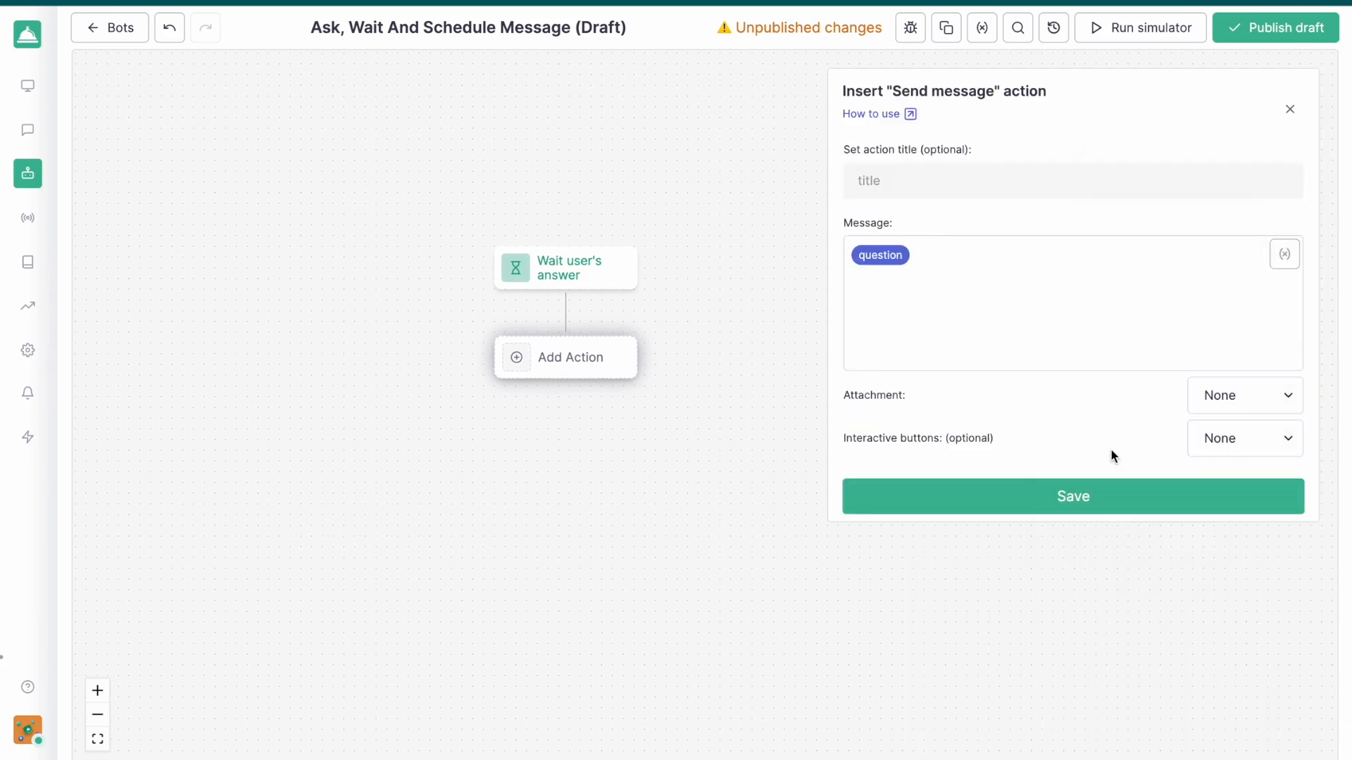
{"action": "left_click", "coordinate": [1082, 495]}
Add a Wait user's answer action after Send message, with a fallback triggered after 5 minutes without an answer
{"action": "left_click", "coordinate": [552, 451]}
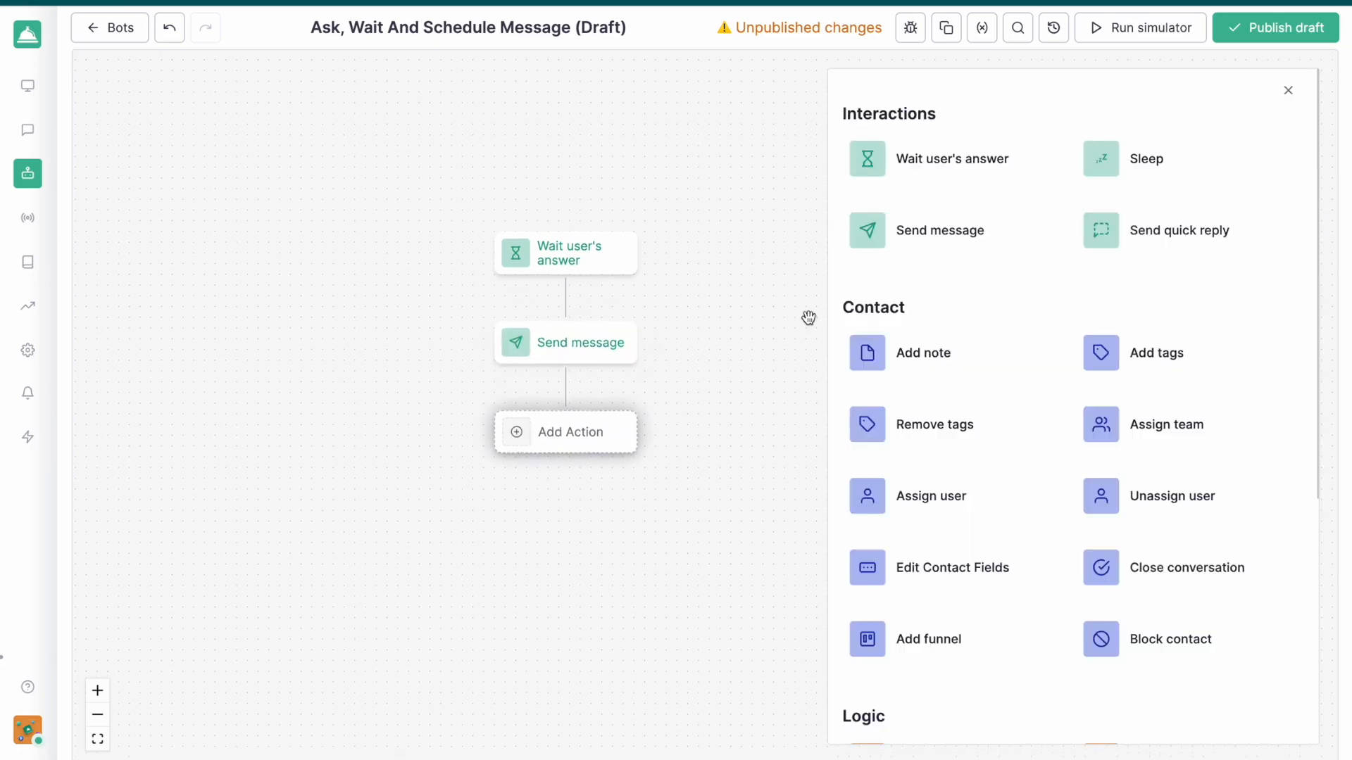
{"action": "left_click", "coordinate": [968, 162]}
{"action": "left_click", "coordinate": [956, 261]}
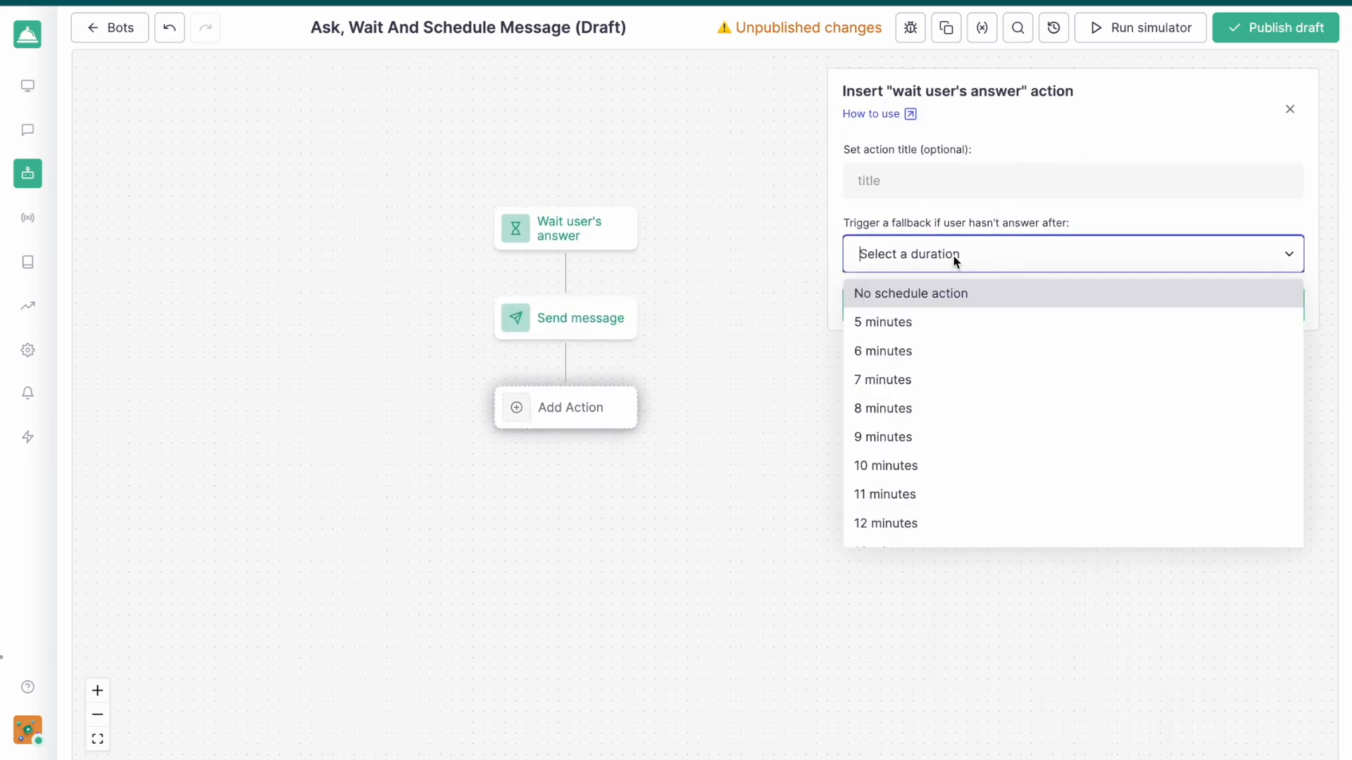
{"action": "left_click", "coordinate": [924, 322]}
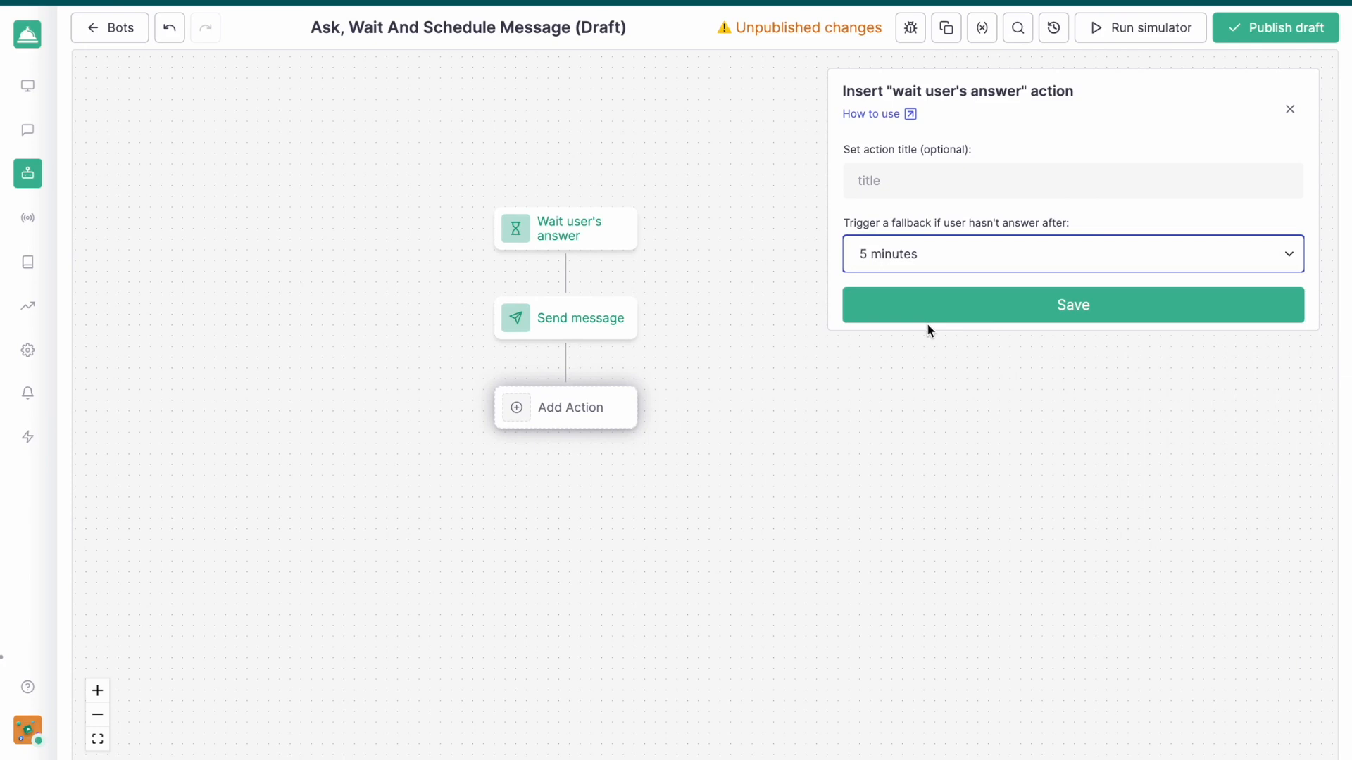
{"action": "left_click", "coordinate": [986, 317]}
Add a Set variable action on the answered branch that replaces the user answer variable's text with Last user's answer
{"action": "left_click_drag", "start_coordinate": [814, 356], "coordinate": [963, 315]}
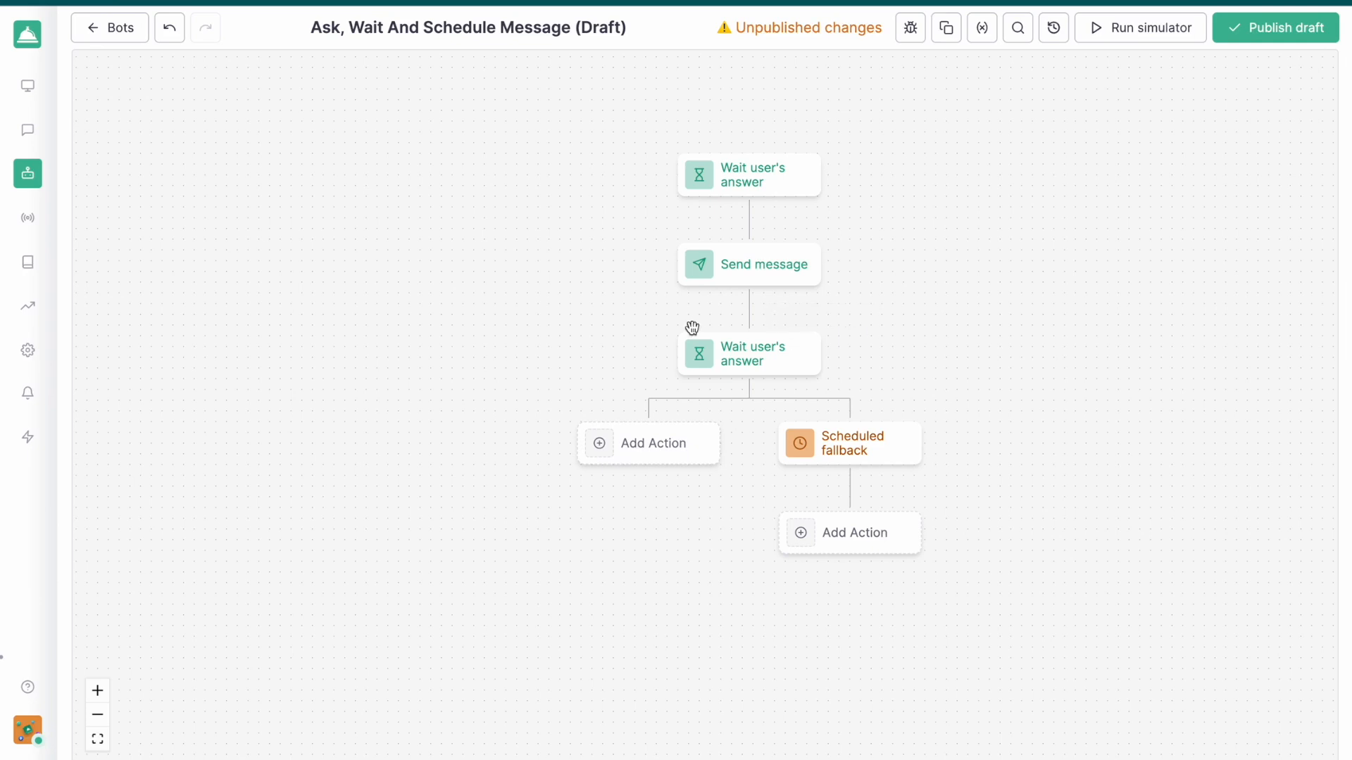
{"action": "left_click", "coordinate": [648, 450]}
{"action": "scroll", "coordinate": [953, 347], "scroll_direction": "down", "scroll_amount": 5}
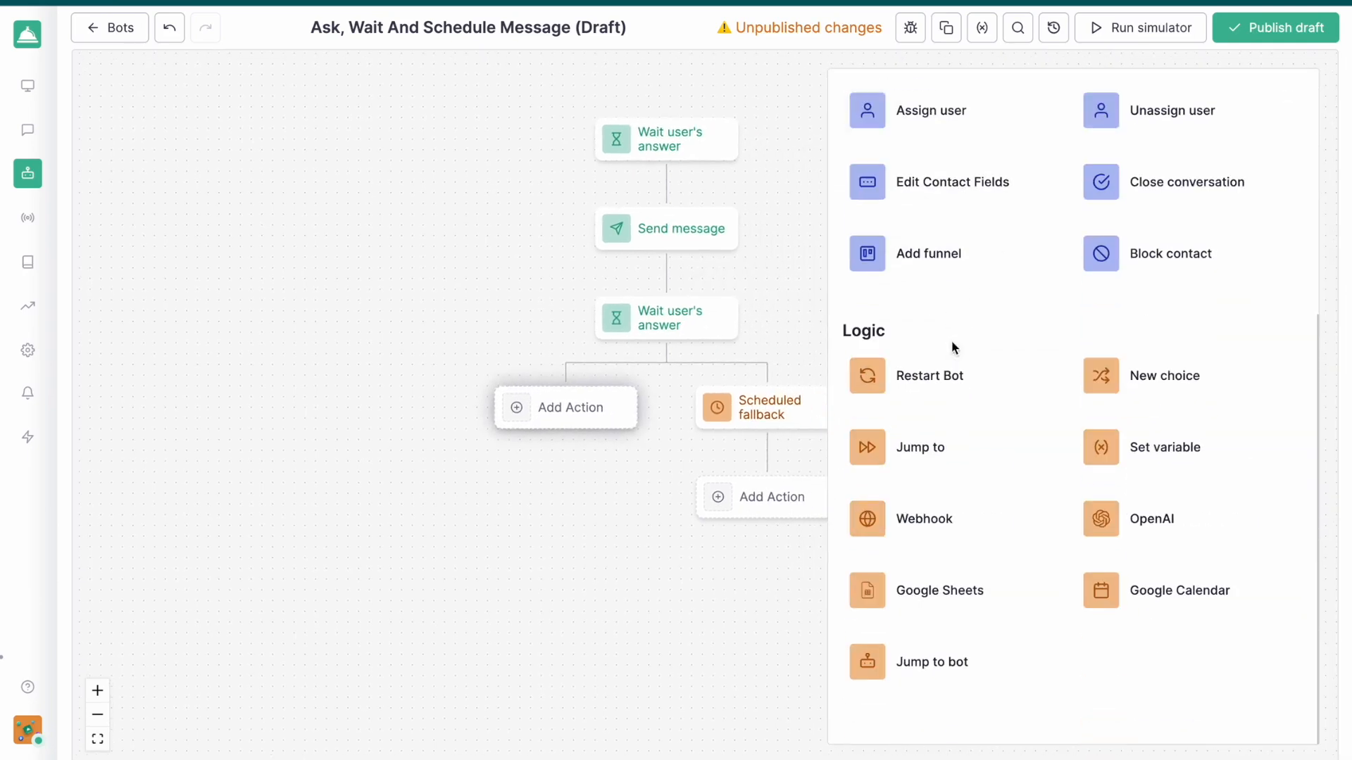
{"action": "left_click", "coordinate": [1103, 446]}
{"action": "left_click", "coordinate": [910, 267]}
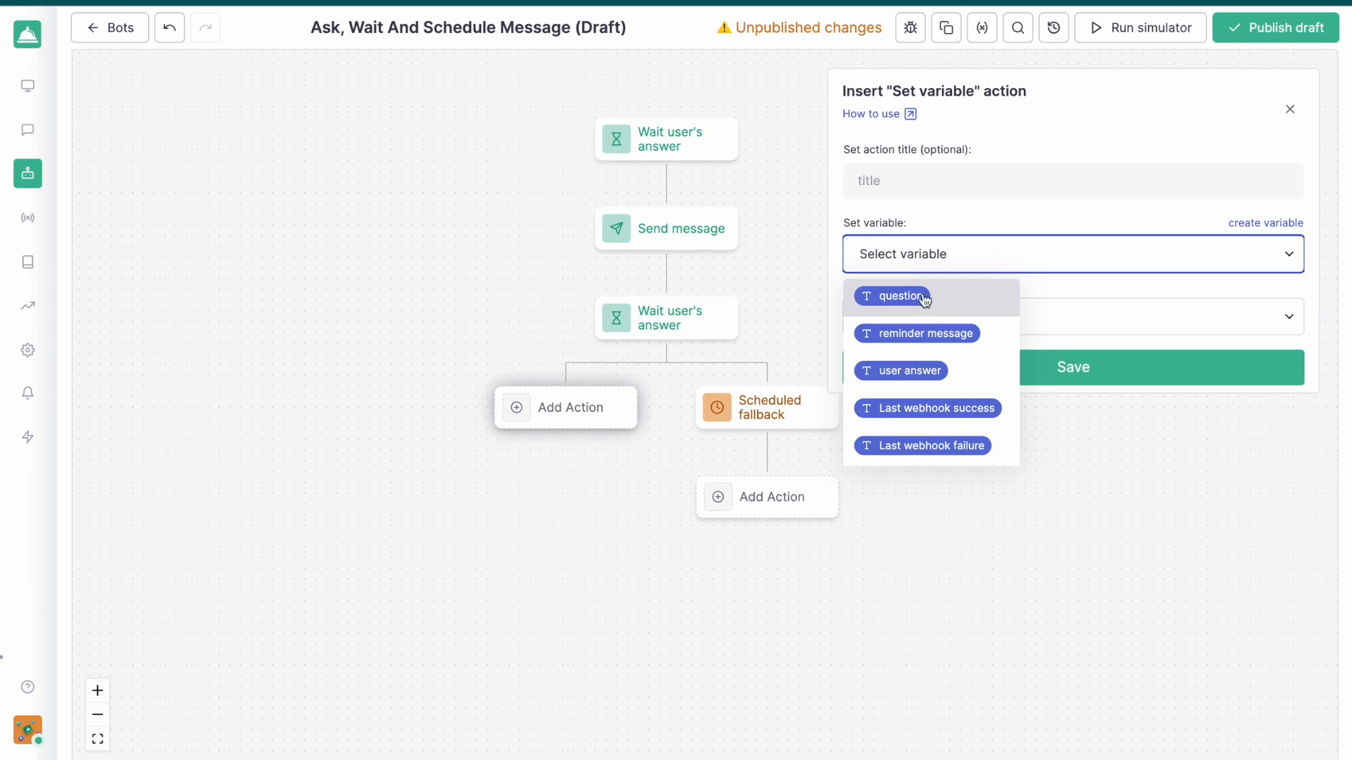
{"action": "key", "text": "Return"}
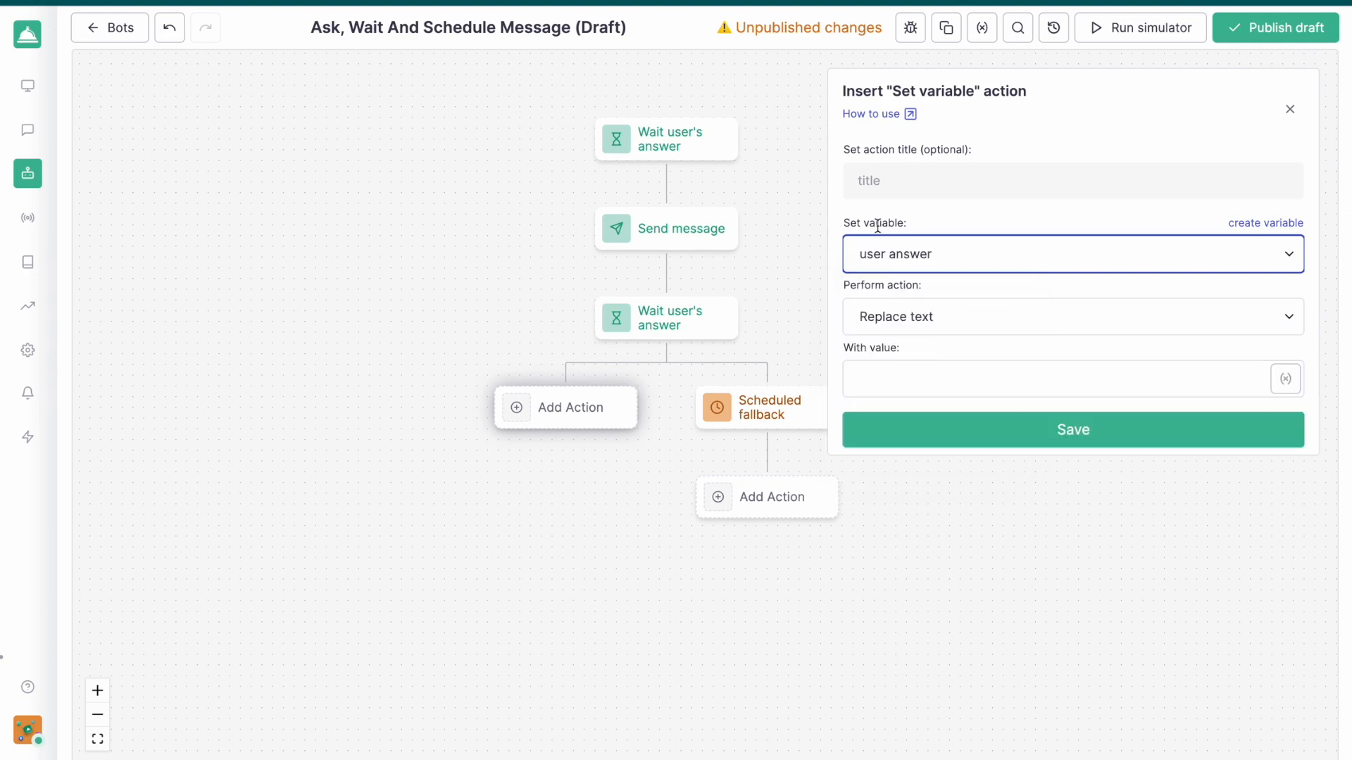
{"action": "left_click", "coordinate": [1285, 379]}
{"action": "scroll", "coordinate": [1165, 373], "scroll_direction": "down", "scroll_amount": 2}
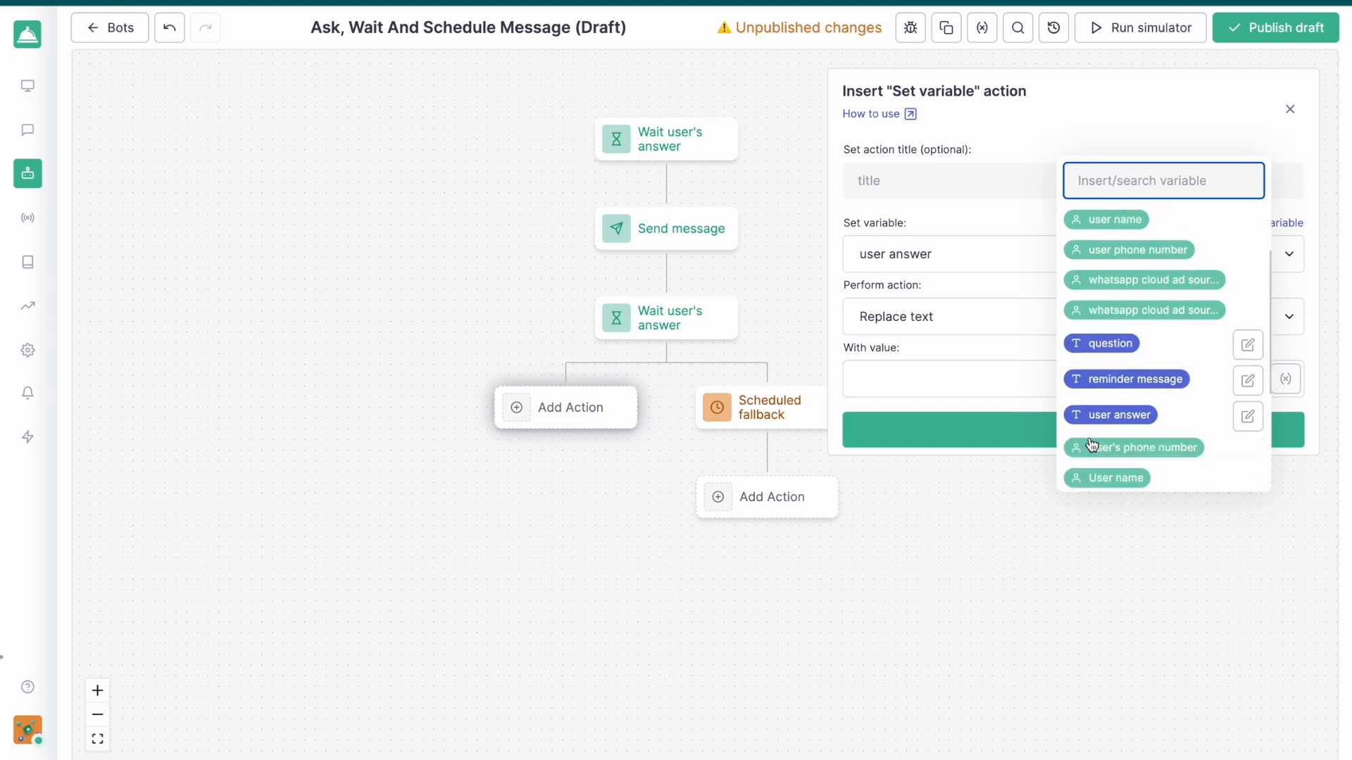
{"action": "scroll", "coordinate": [1166, 389], "scroll_direction": "down", "scroll_amount": 1}
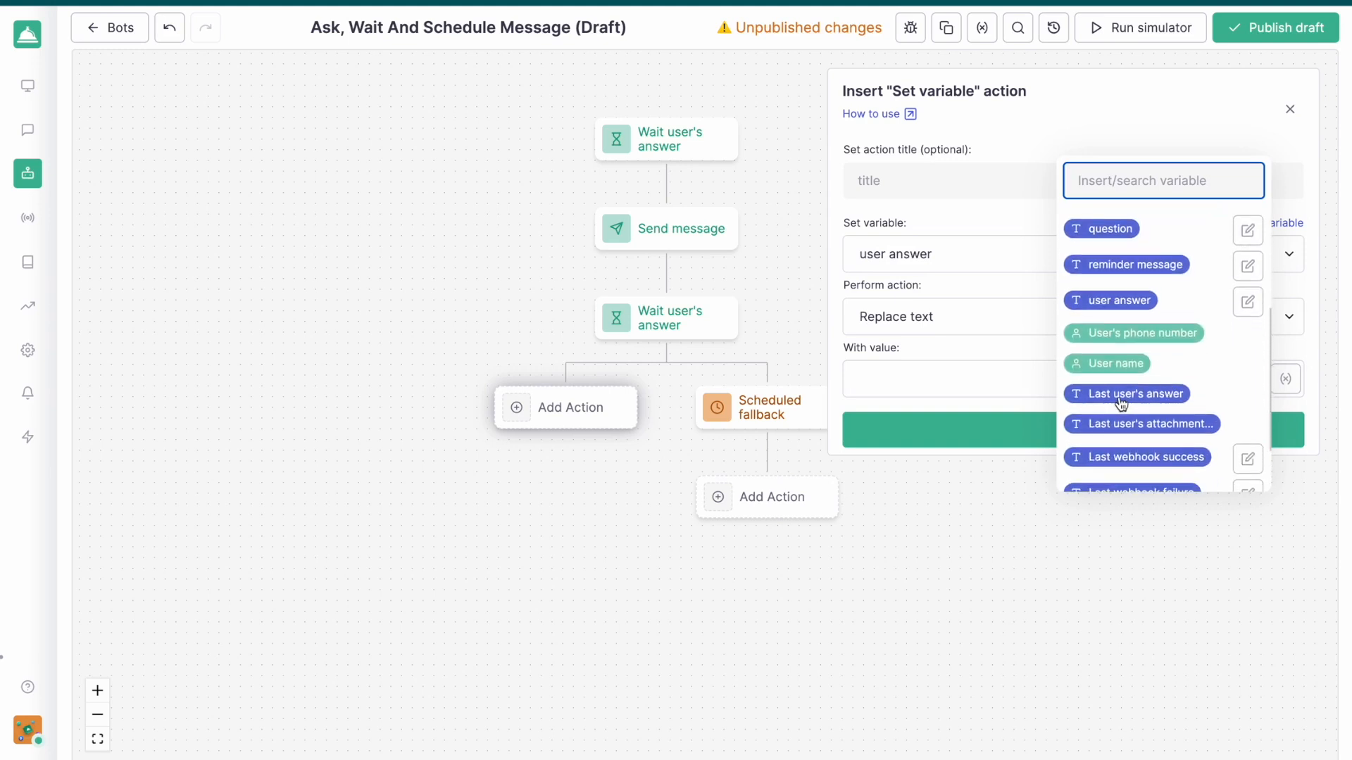
{"action": "left_click", "coordinate": [1120, 396]}
{"action": "left_click", "coordinate": [1111, 428]}
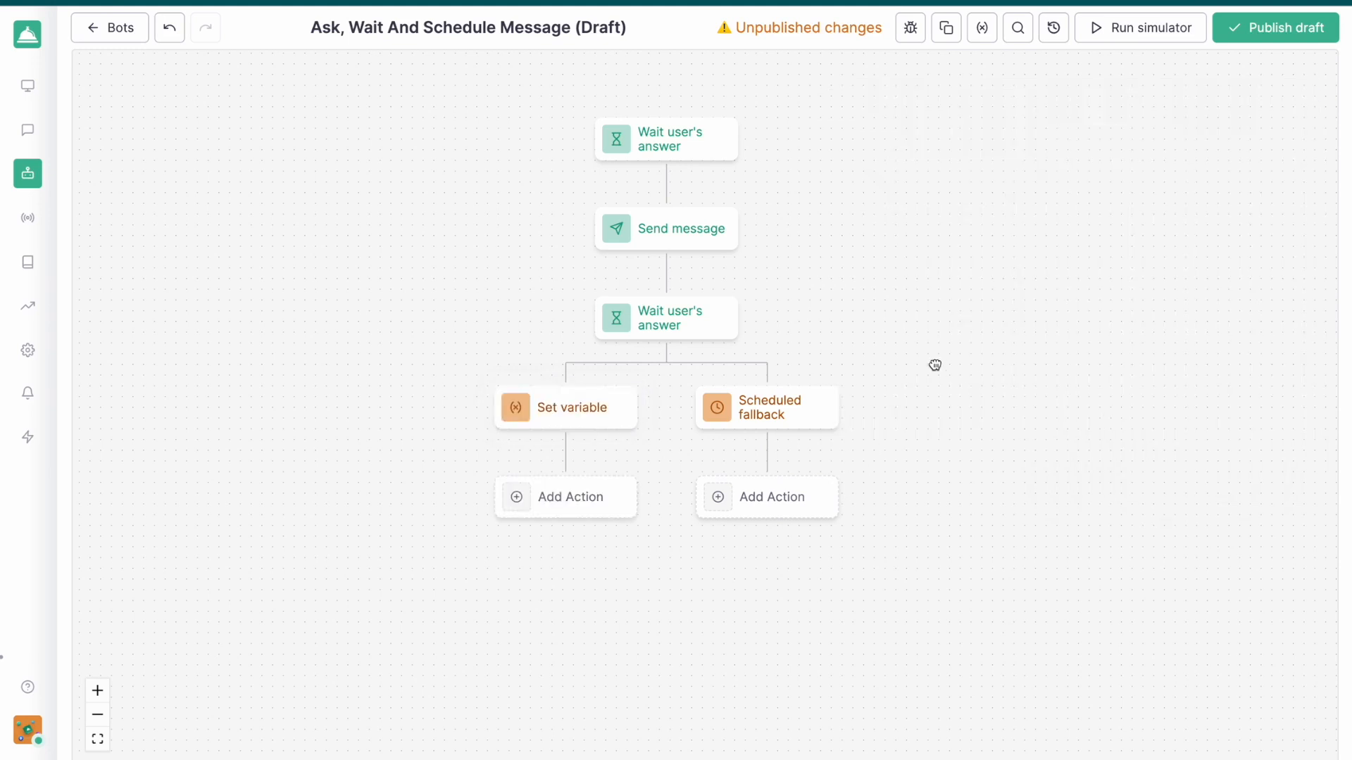
Add a Send message action under Scheduled fallback, with the reminder message variable as its message
{"action": "left_click_drag", "start_coordinate": [935, 365], "coordinate": [1004, 395]}
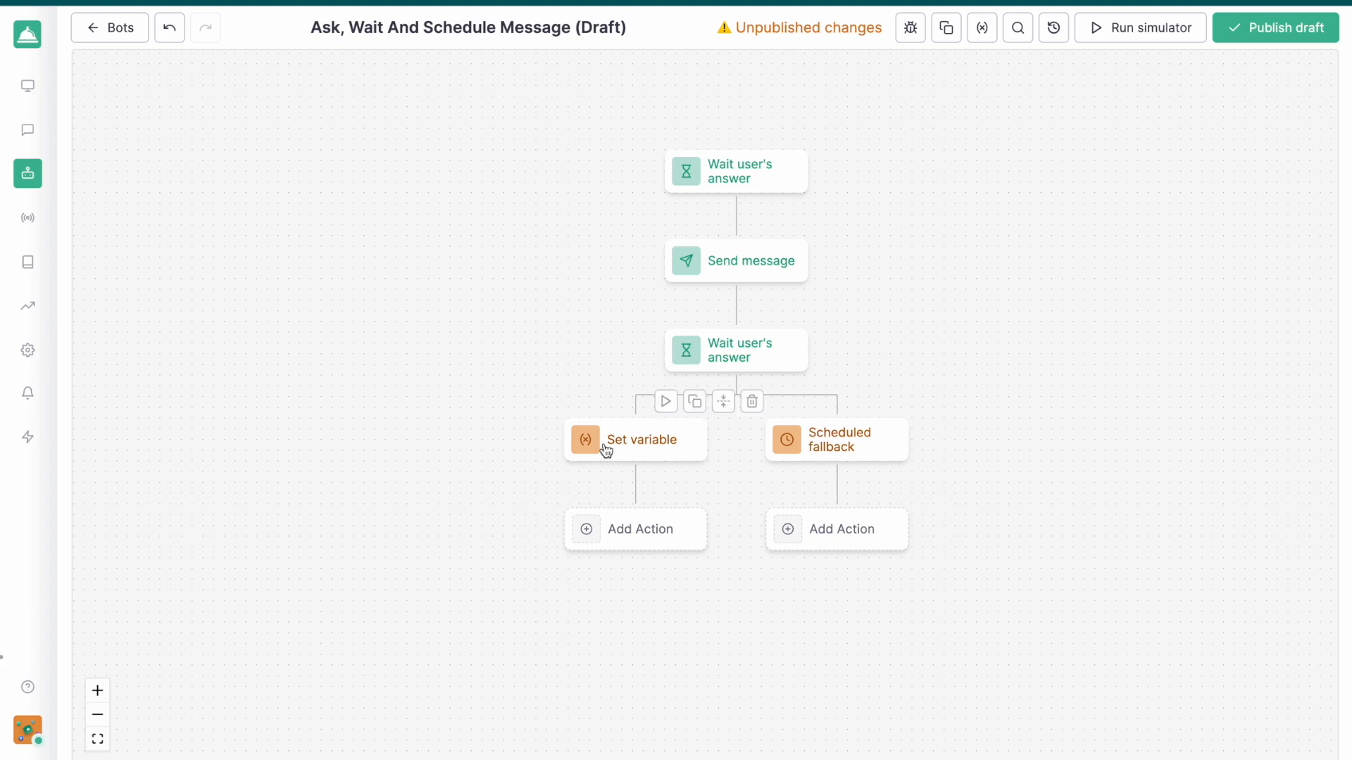
{"action": "left_click", "coordinate": [847, 533]}
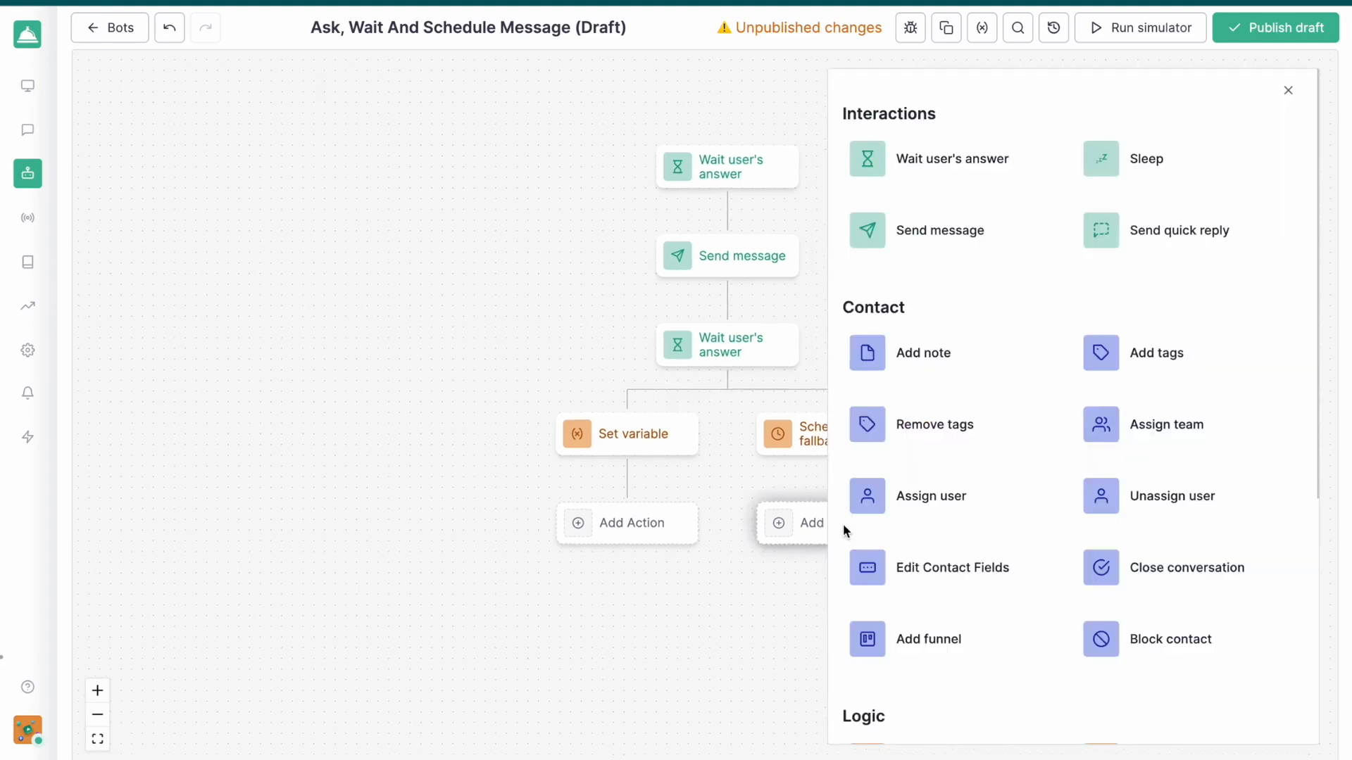
{"action": "left_click", "coordinate": [943, 232]}
{"action": "left_click", "coordinate": [1284, 255]}
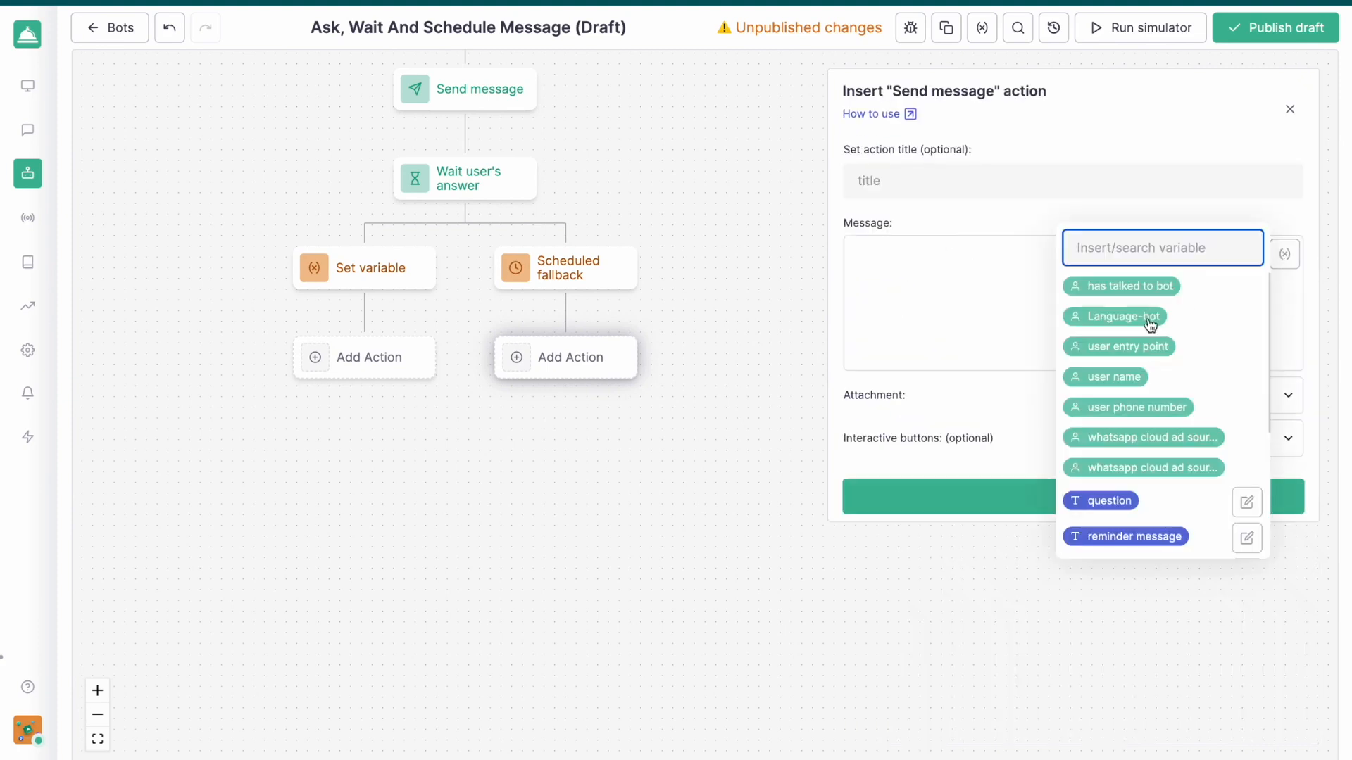
{"action": "scroll", "coordinate": [1119, 454], "scroll_direction": "down", "scroll_amount": 2}
{"action": "left_click", "coordinate": [1141, 485]}
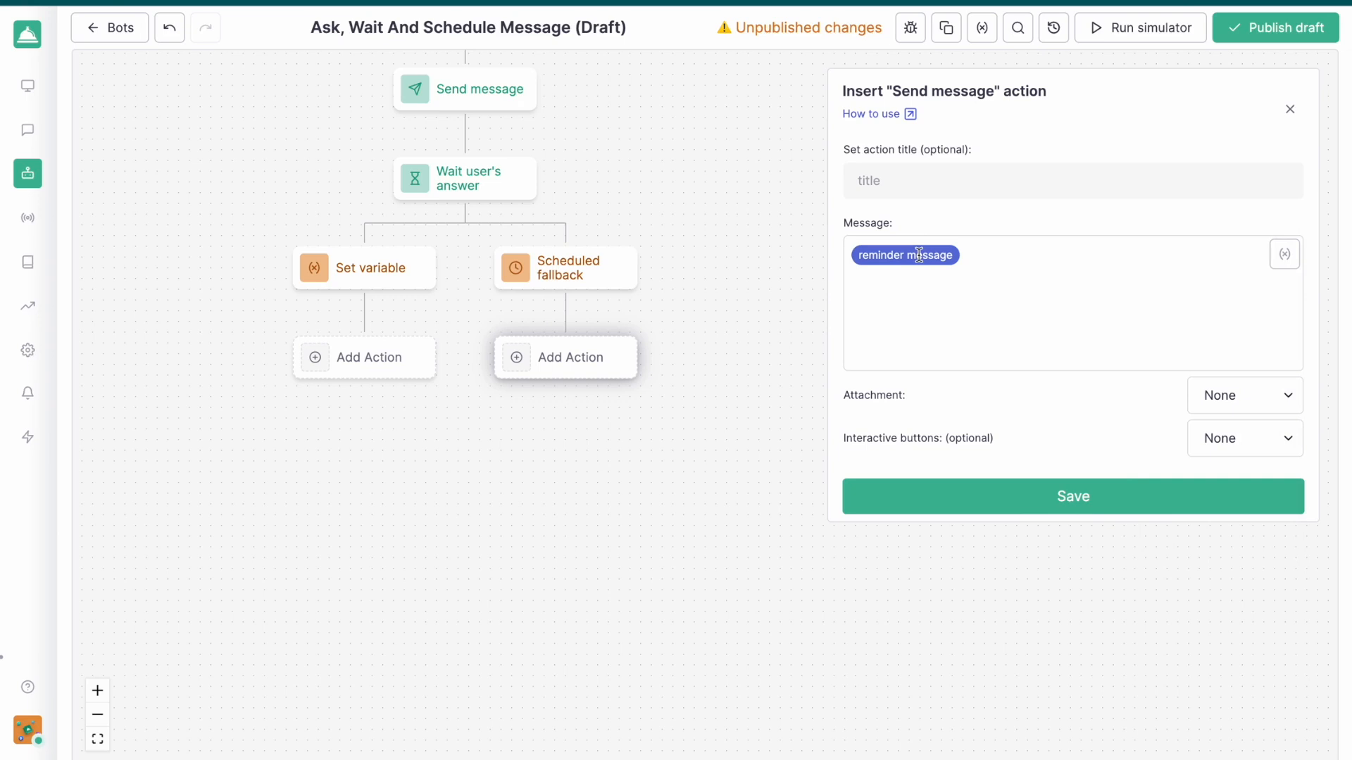
{"action": "left_click", "coordinate": [1077, 497]}
{"action": "left_click_drag", "start_coordinate": [757, 377], "coordinate": [977, 390]}
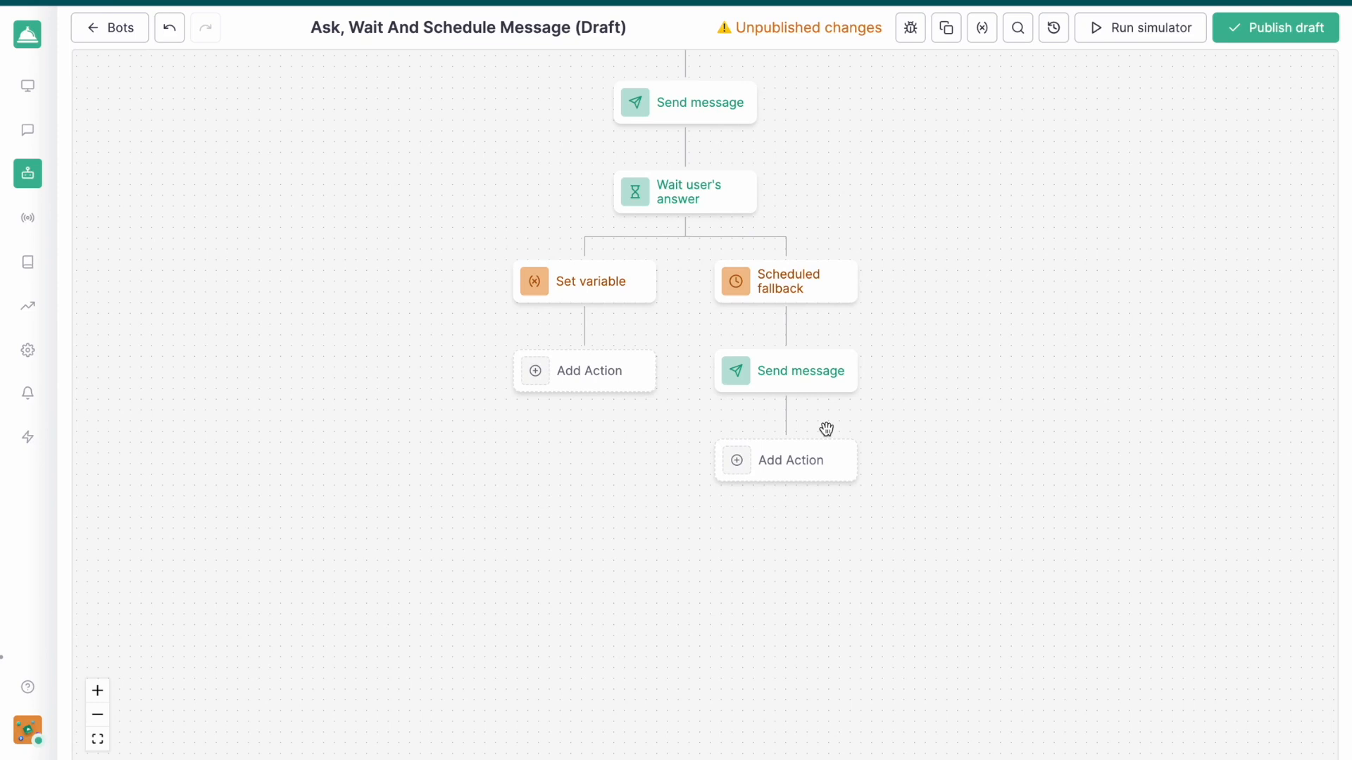
{"action": "left_click", "coordinate": [814, 460]}
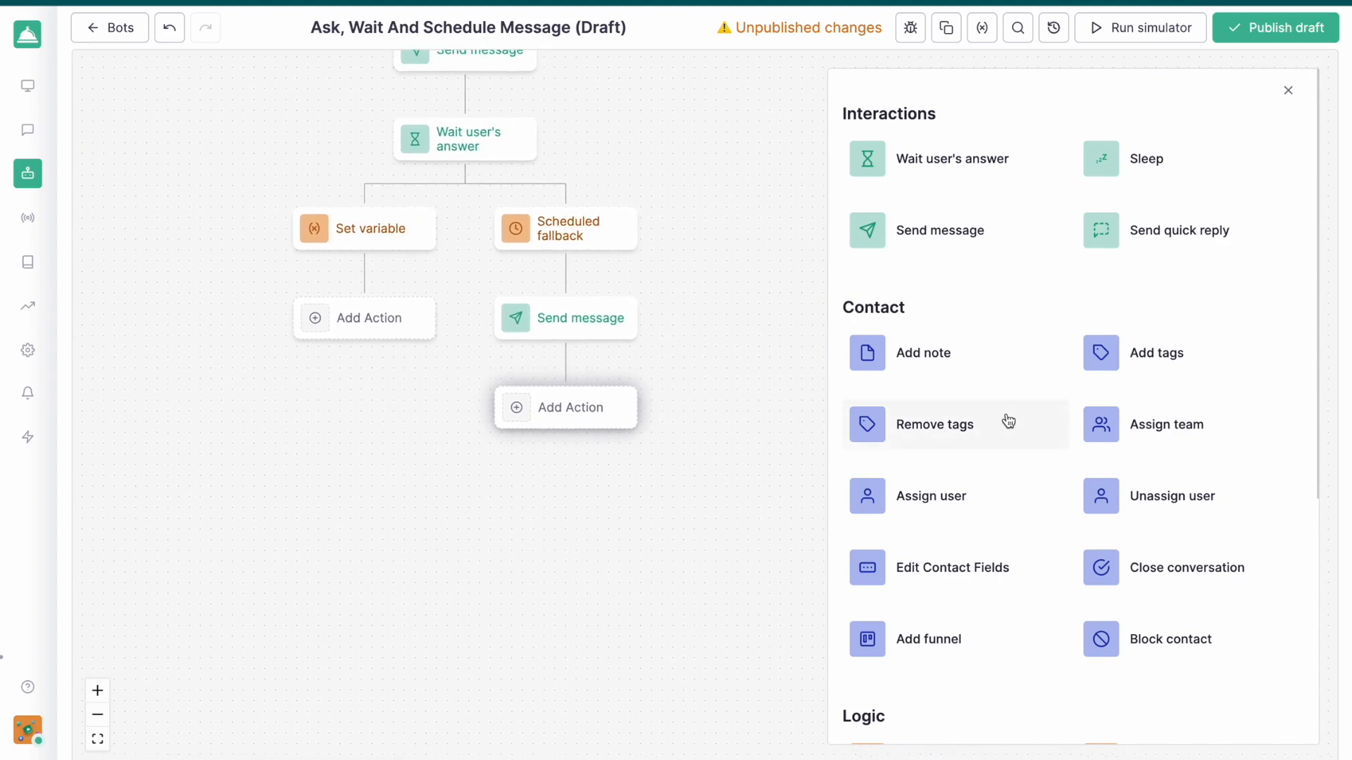
{"action": "scroll", "coordinate": [1034, 328], "scroll_direction": "down", "scroll_amount": 5}
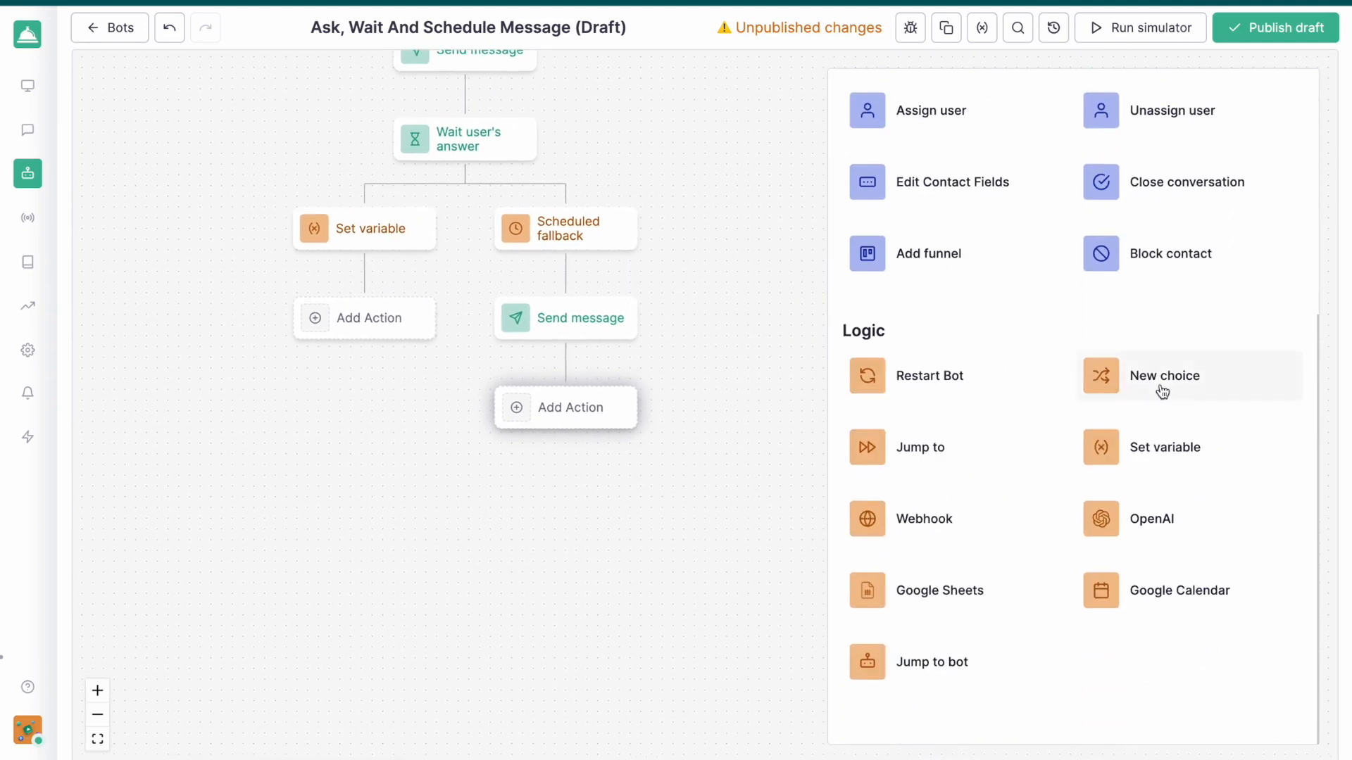
{"action": "left_click", "coordinate": [1165, 451]}
{"action": "left_click", "coordinate": [931, 253]}
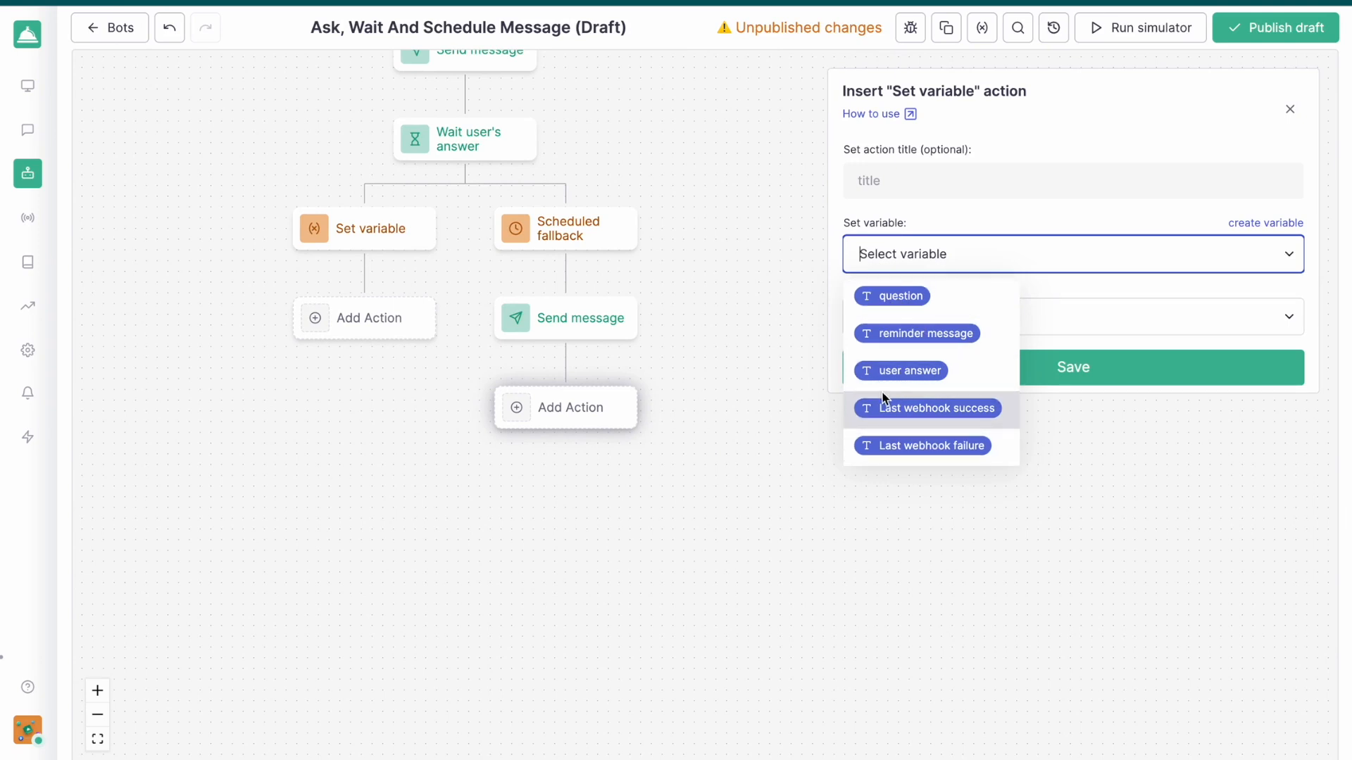
{"action": "left_click", "coordinate": [793, 314]}
{"action": "left_click", "coordinate": [793, 314]}
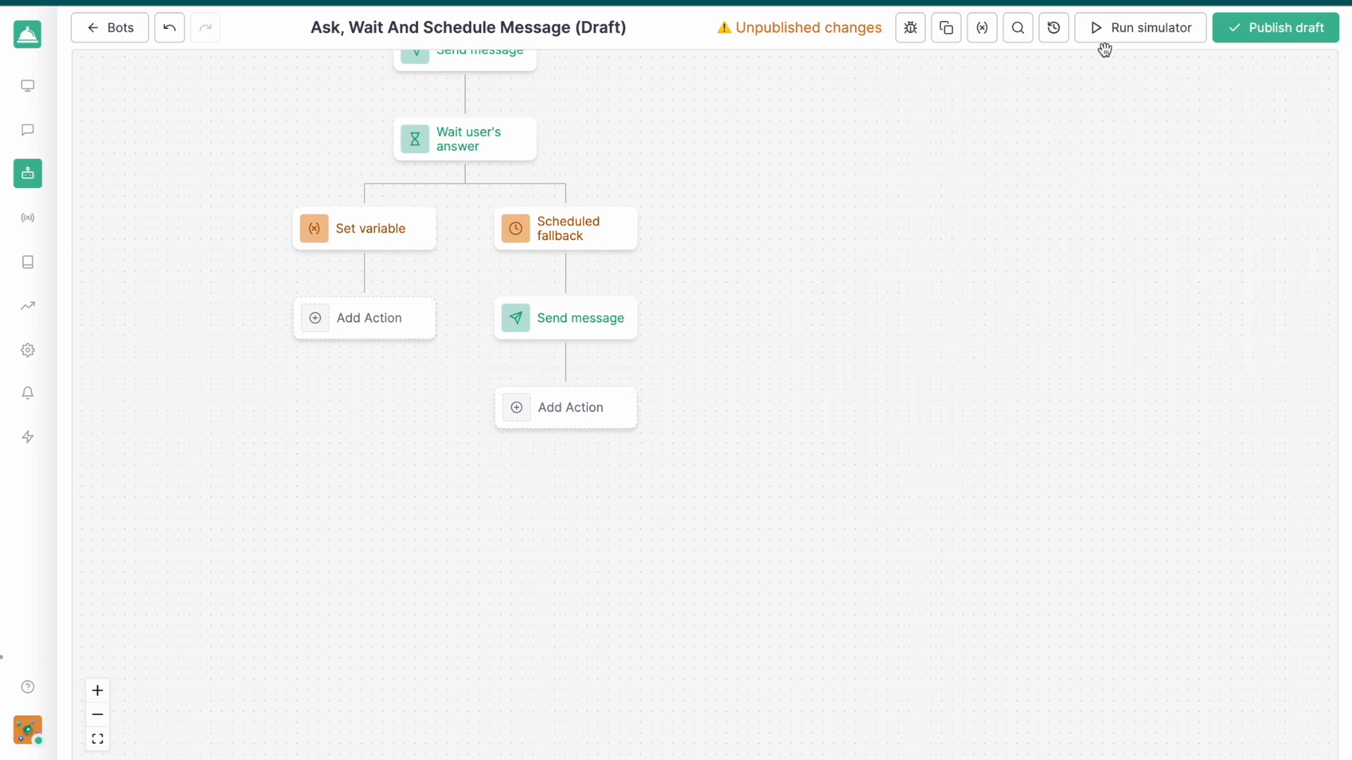
Create a Number variable labelled "number of retry" in the bot's variables
{"action": "left_click", "coordinate": [987, 31]}
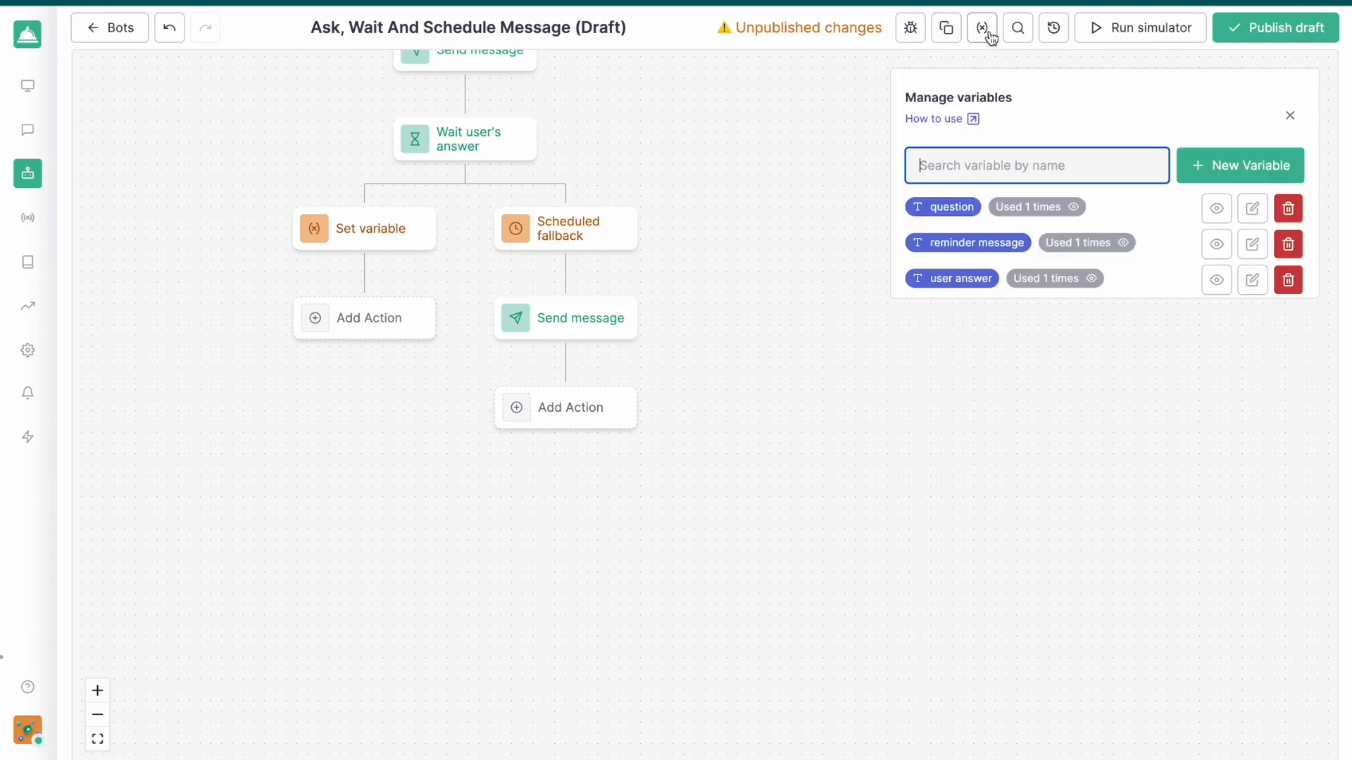
{"action": "type", "text": "number of retry"}
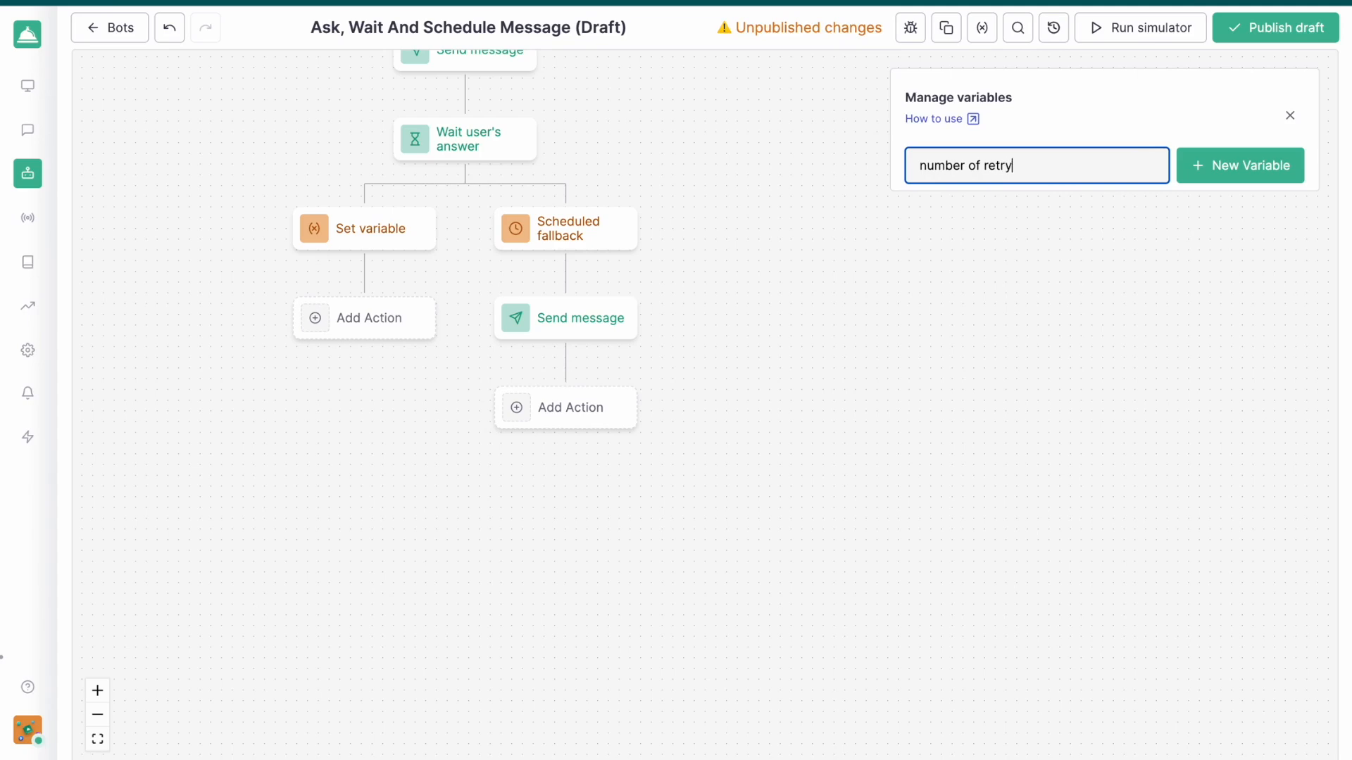
{"action": "left_click", "coordinate": [1274, 174]}
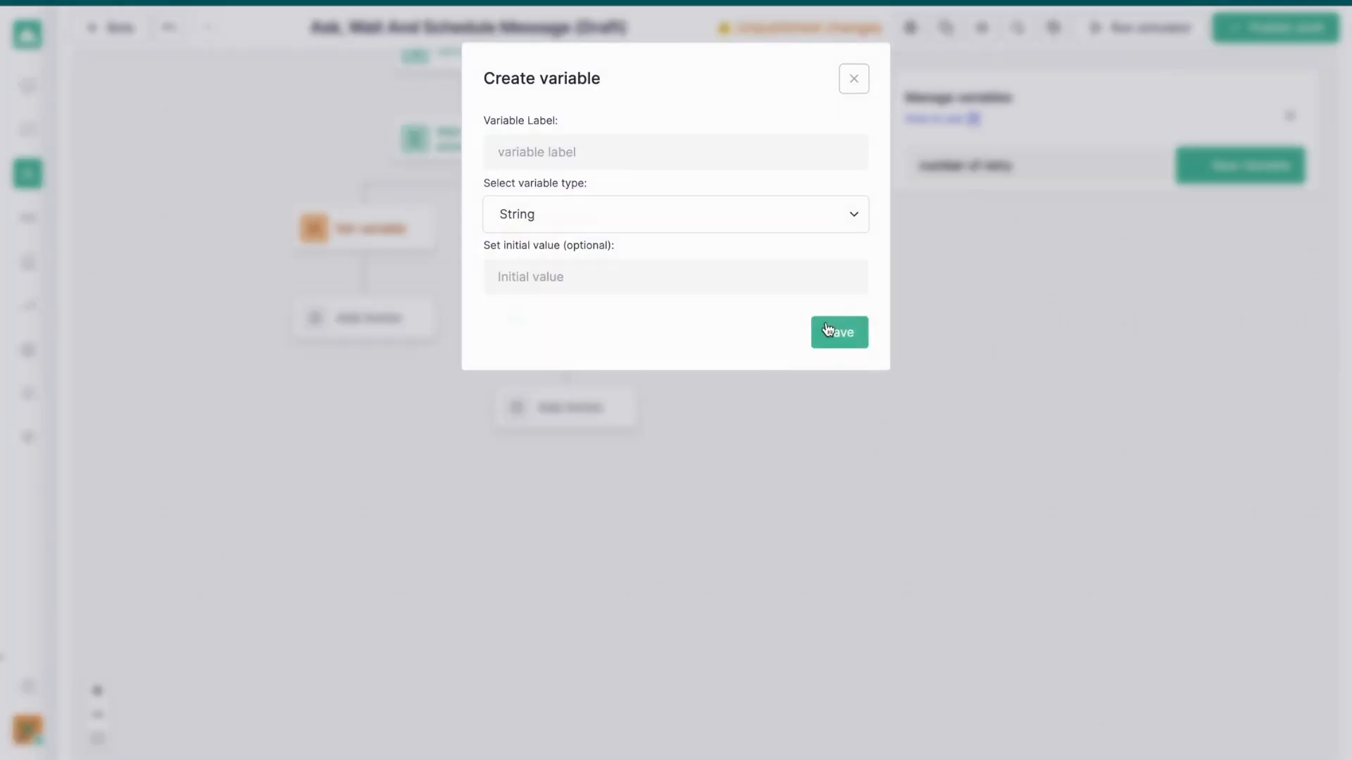
{"action": "left_click", "coordinate": [610, 216]}
{"action": "left_click", "coordinate": [568, 281]}
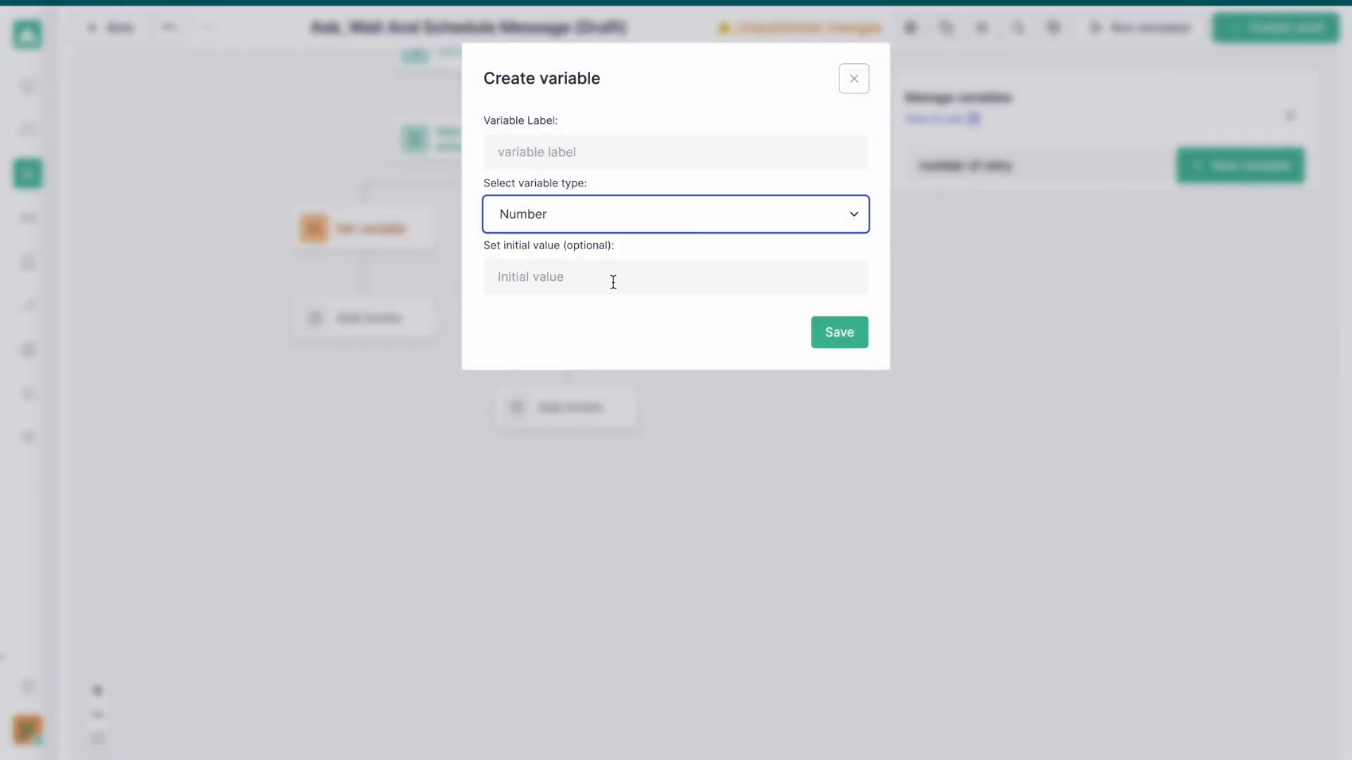
{"action": "left_click", "coordinate": [657, 161]}
{"action": "type", "text": "number of retry"}
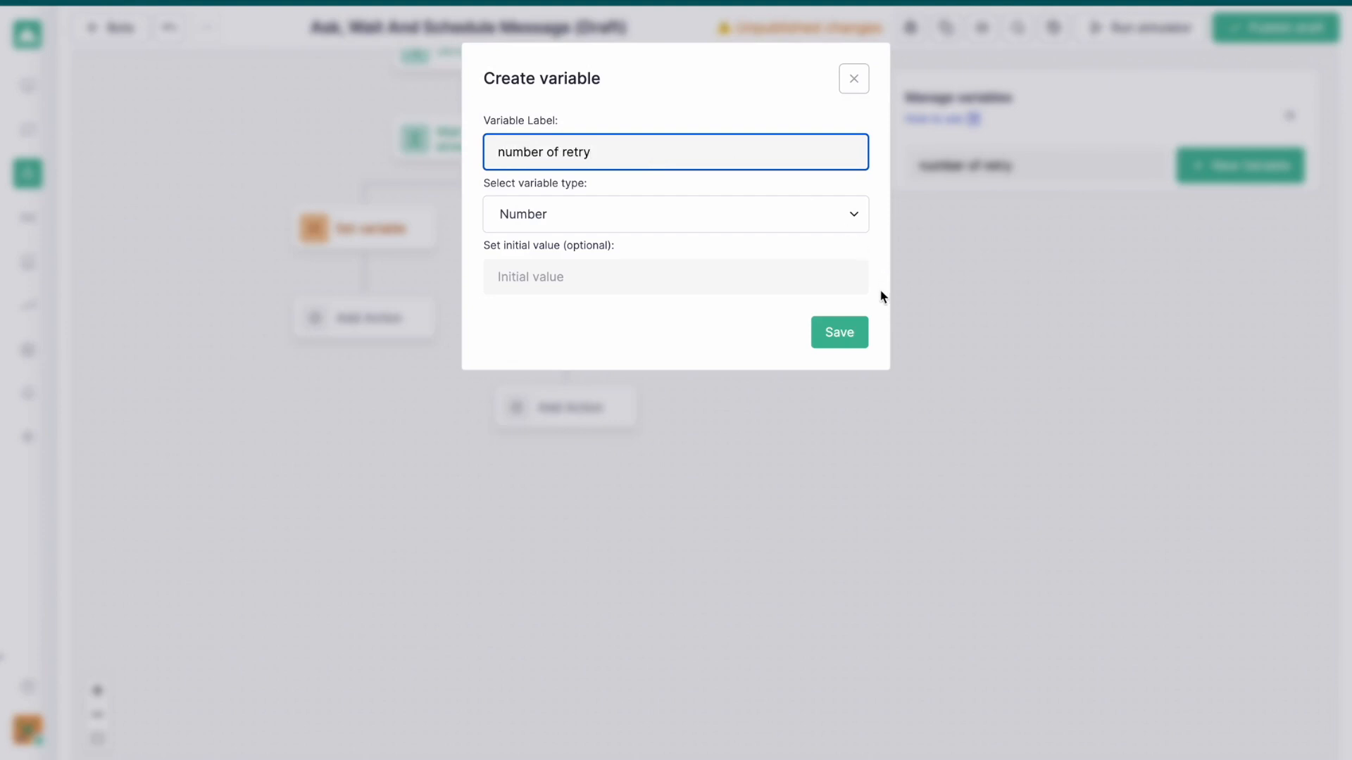
{"action": "left_click", "coordinate": [839, 332]}
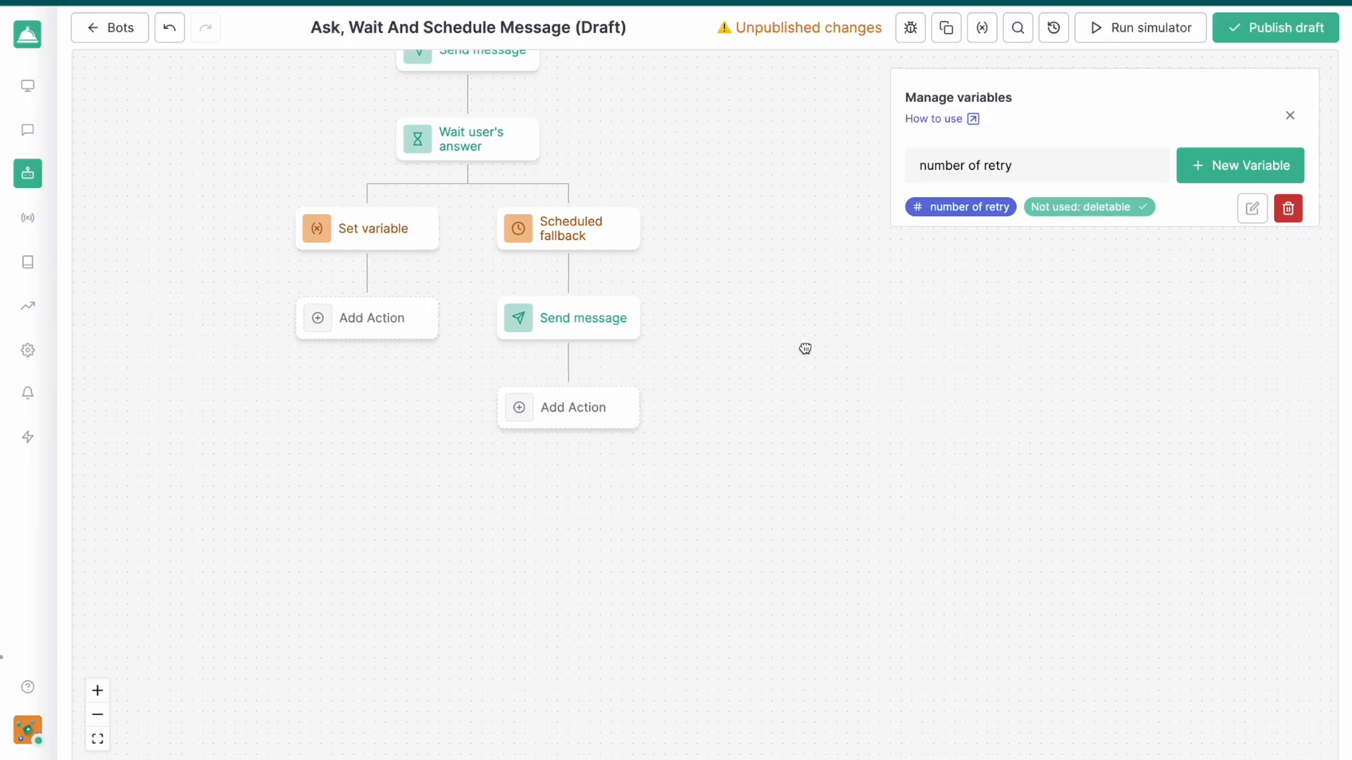
Add a Set variable action after the fallback's Send message that adds 1 to the number of retry variable
{"action": "left_click", "coordinate": [730, 401]}
{"action": "scroll", "coordinate": [1140, 426], "scroll_direction": "down", "scroll_amount": 5}
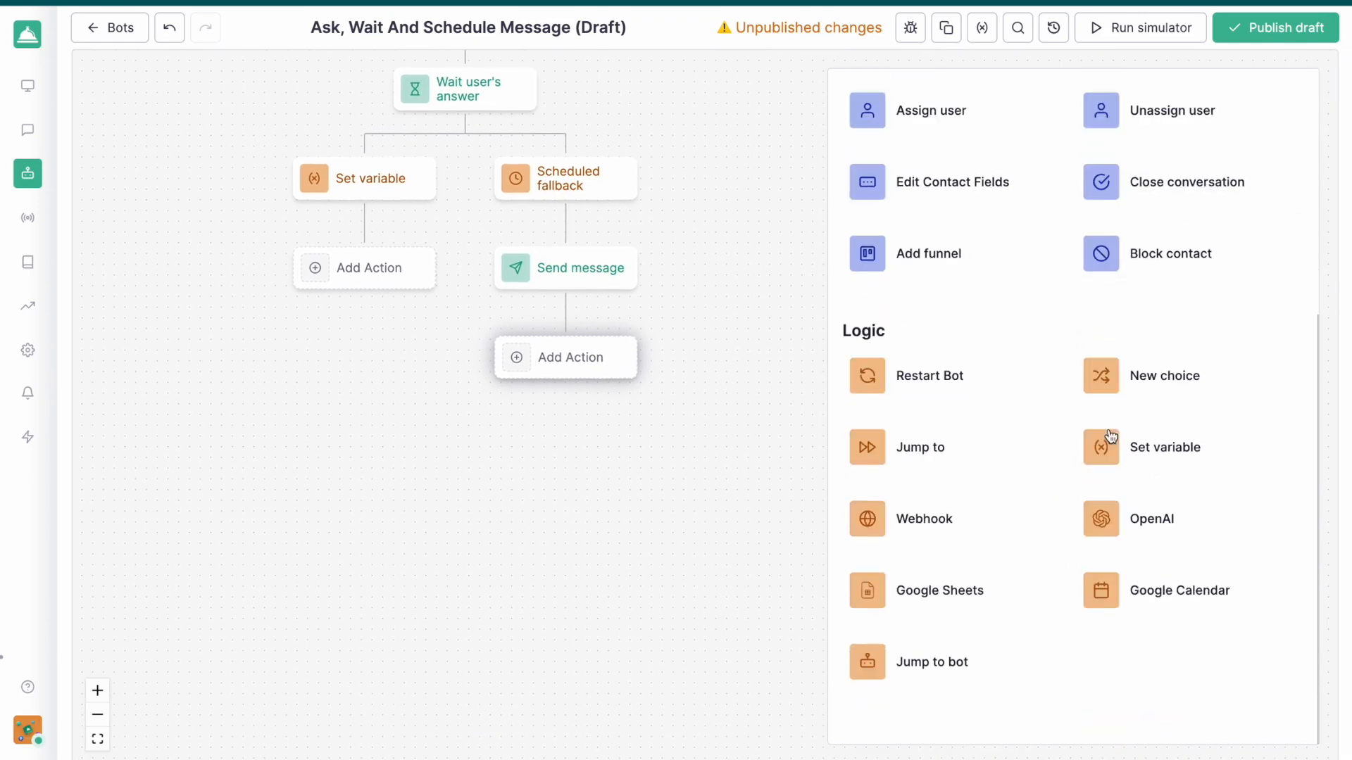
{"action": "left_click", "coordinate": [1195, 446]}
{"action": "left_click", "coordinate": [976, 261]}
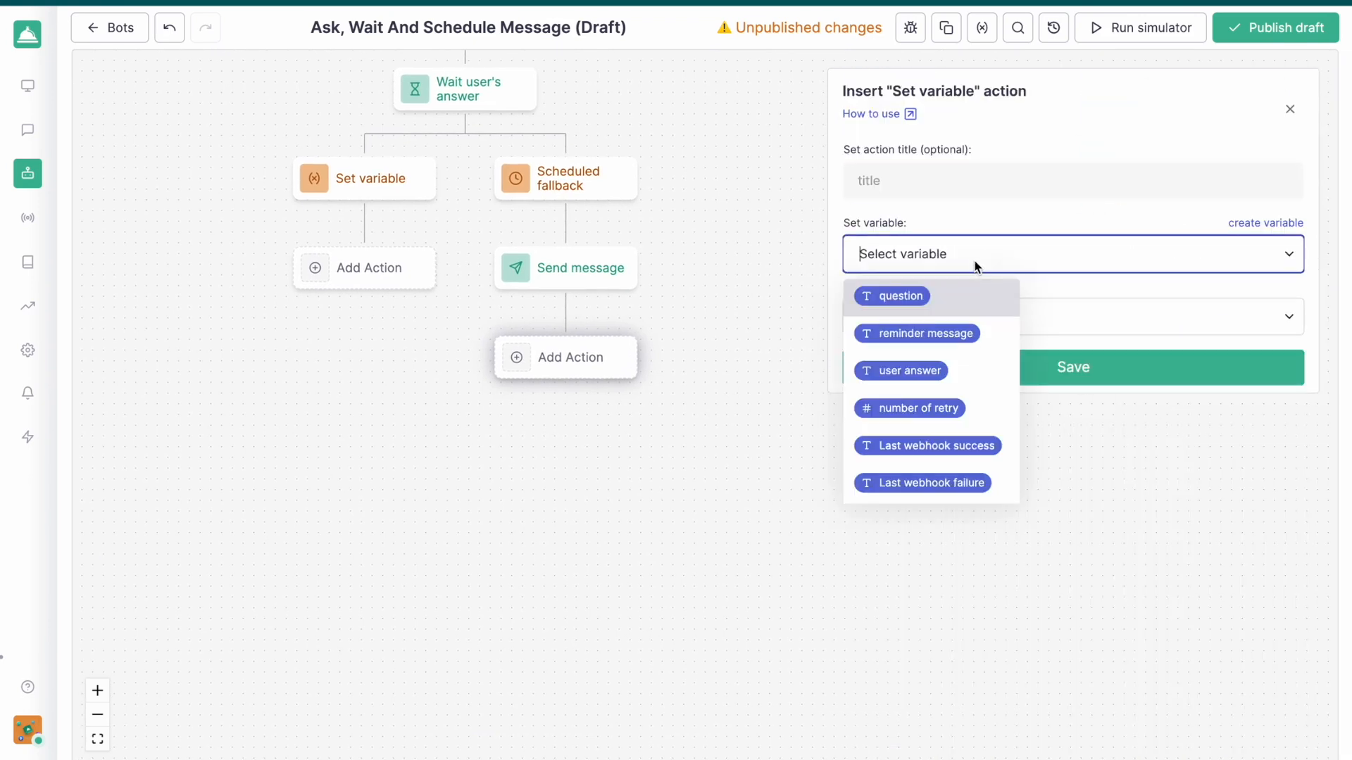
{"action": "left_click", "coordinate": [919, 410]}
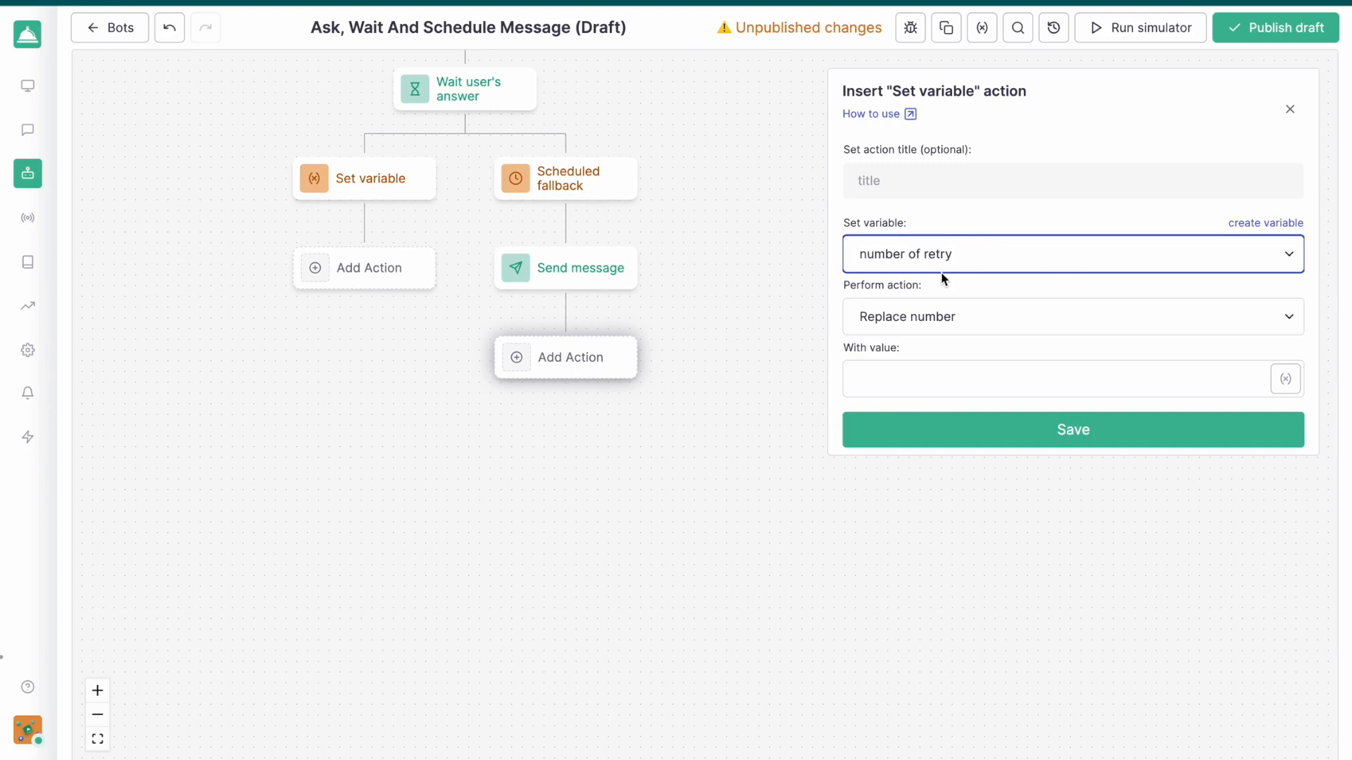
{"action": "left_click", "coordinate": [936, 315]}
{"action": "left_click", "coordinate": [910, 391]}
{"action": "left_click", "coordinate": [937, 390]}
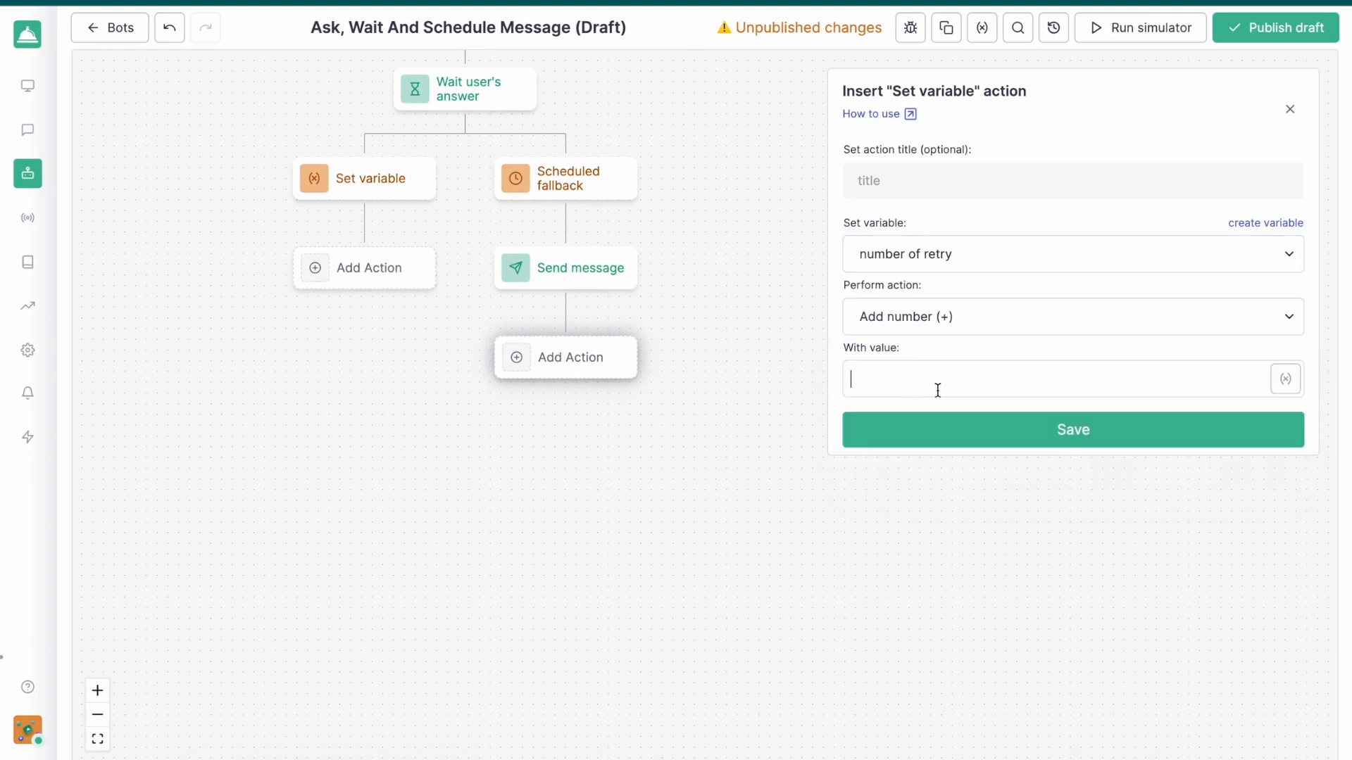
{"action": "left_click", "coordinate": [975, 445]}
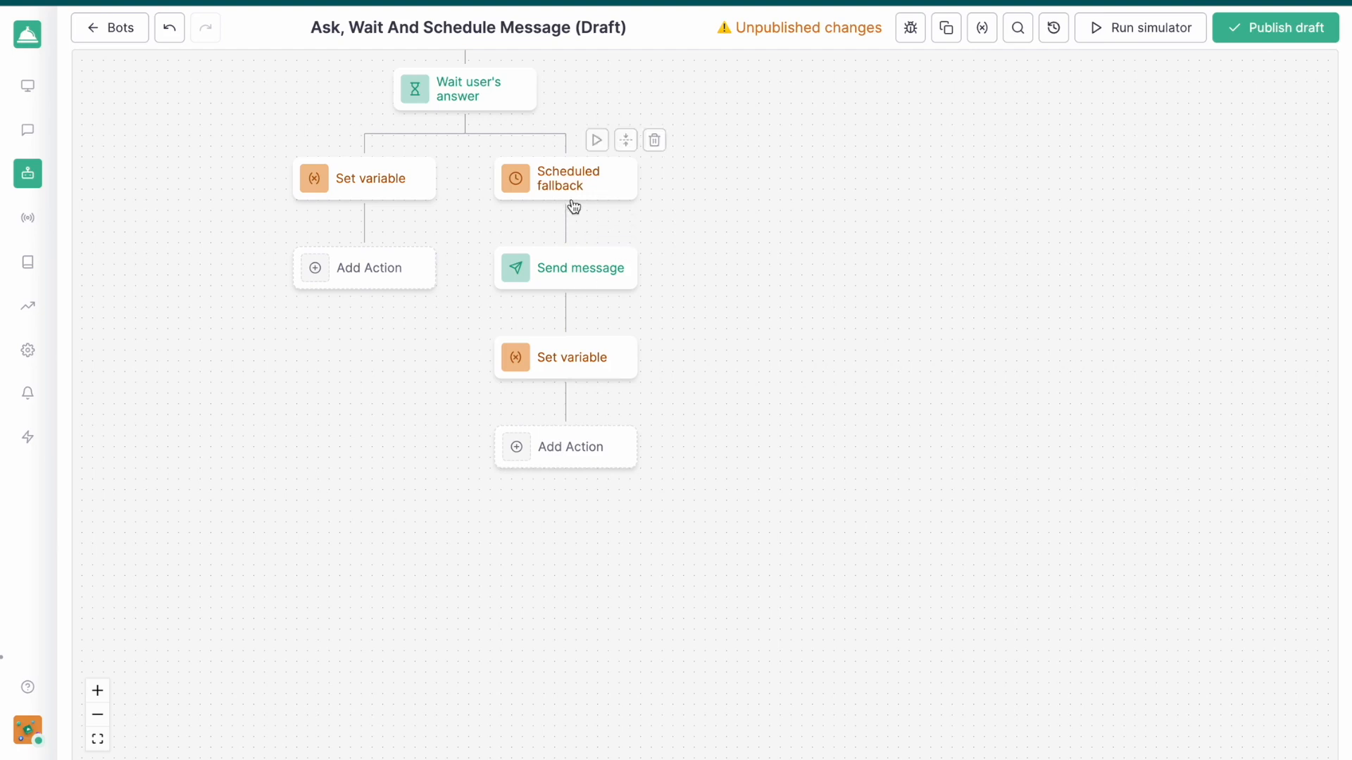
Add a New choice after the fallback's Set variable that triggers when number of retry is less than 5
{"action": "left_click_drag", "start_coordinate": [705, 379], "coordinate": [802, 398]}
{"action": "scroll", "coordinate": [603, 419], "scroll_direction": "up", "scroll_amount": 2}
{"action": "left_click_drag", "start_coordinate": [582, 476], "coordinate": [619, 608]}
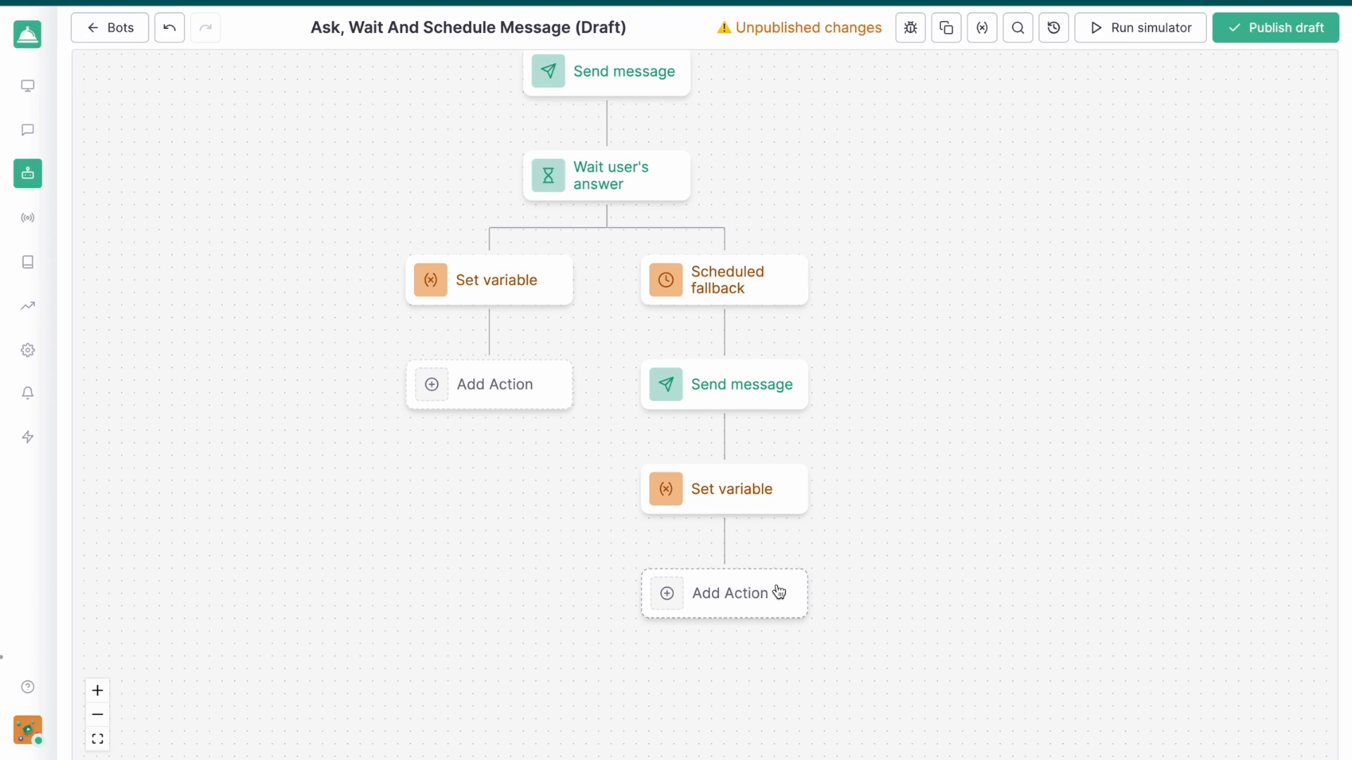
{"action": "left_click", "coordinate": [718, 608]}
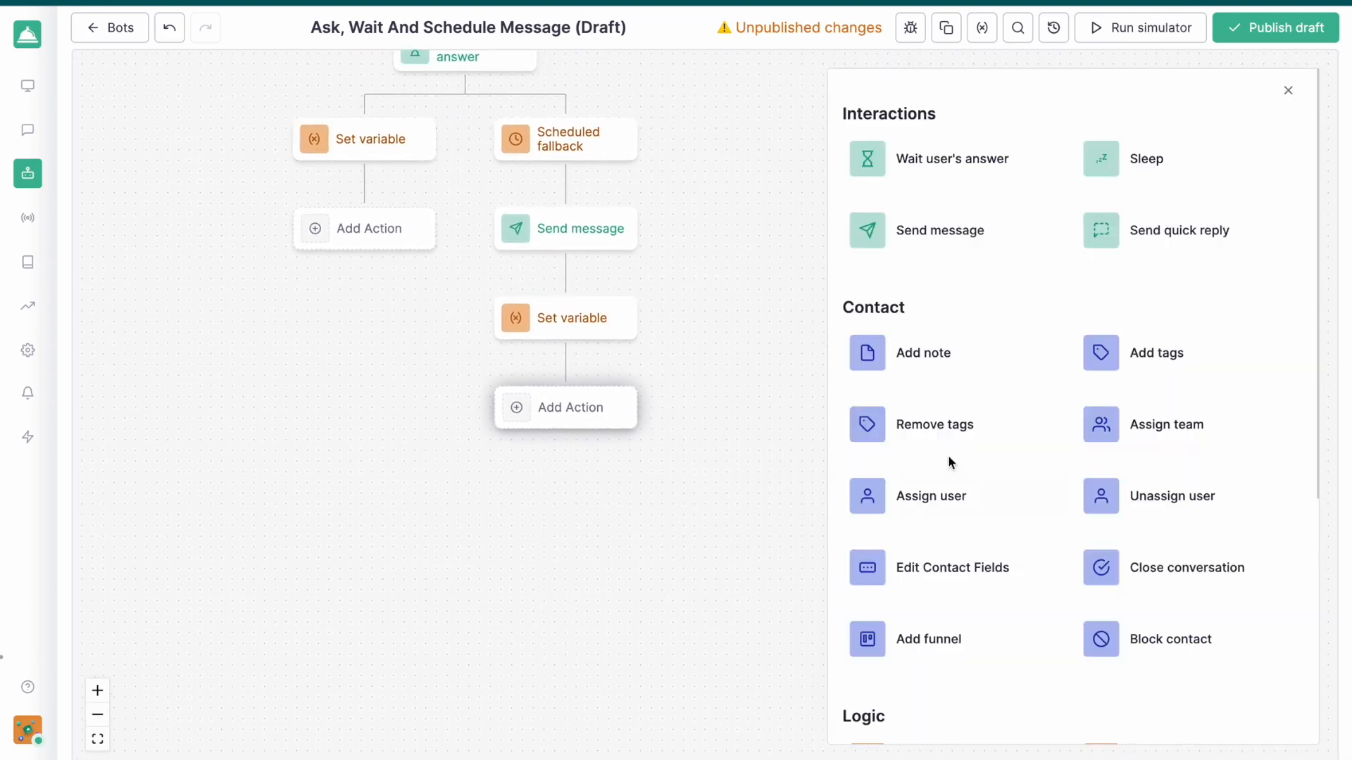
{"action": "scroll", "coordinate": [1042, 393], "scroll_direction": "down", "scroll_amount": 5}
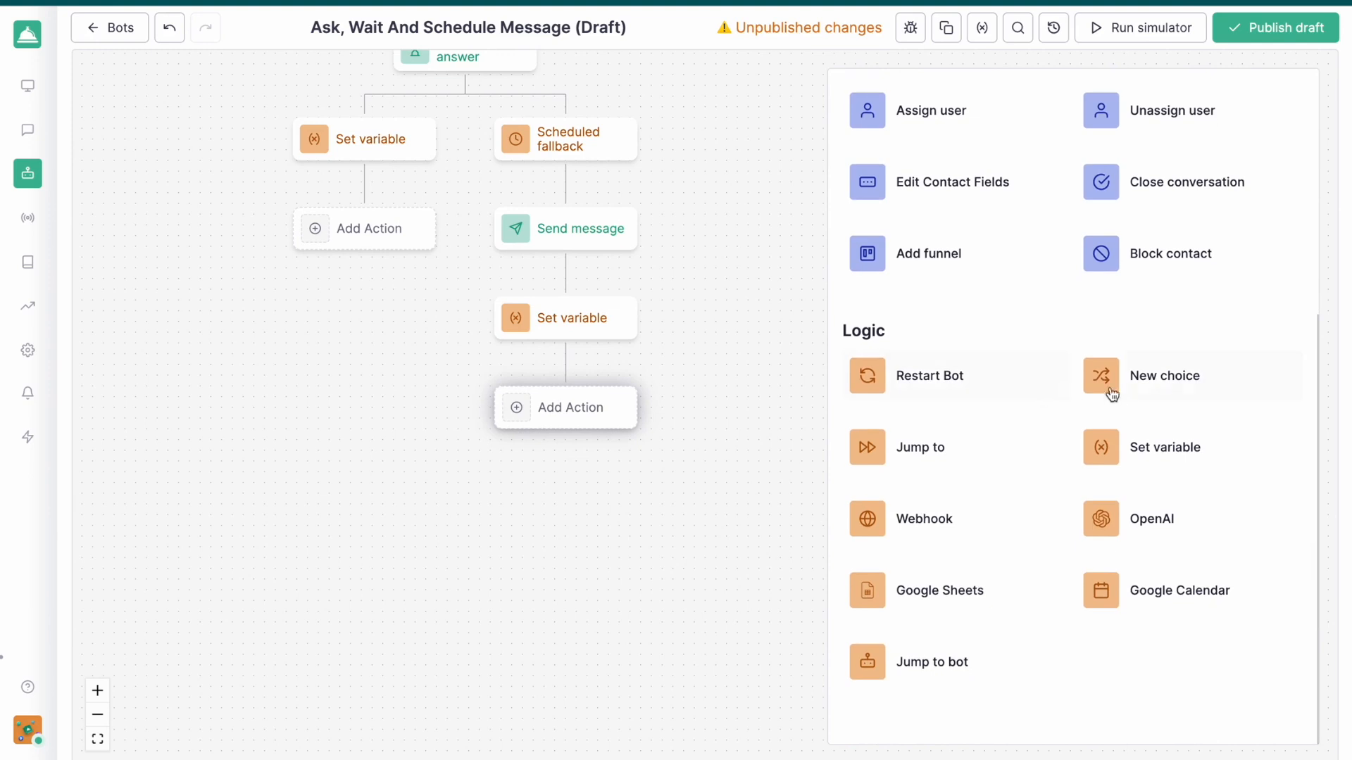
{"action": "left_click", "coordinate": [1107, 383]}
{"action": "left_click", "coordinate": [887, 262]}
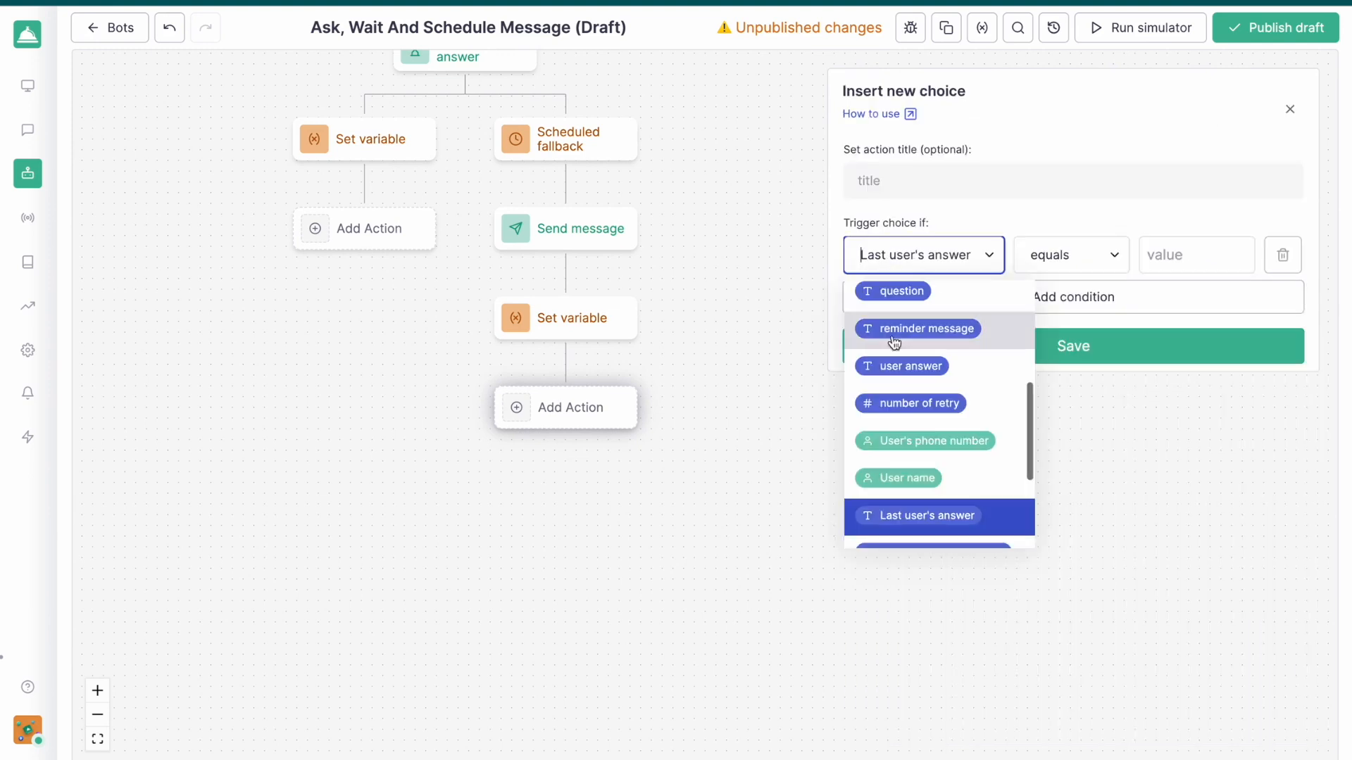
{"action": "scroll", "coordinate": [895, 387], "scroll_direction": "down", "scroll_amount": 3}
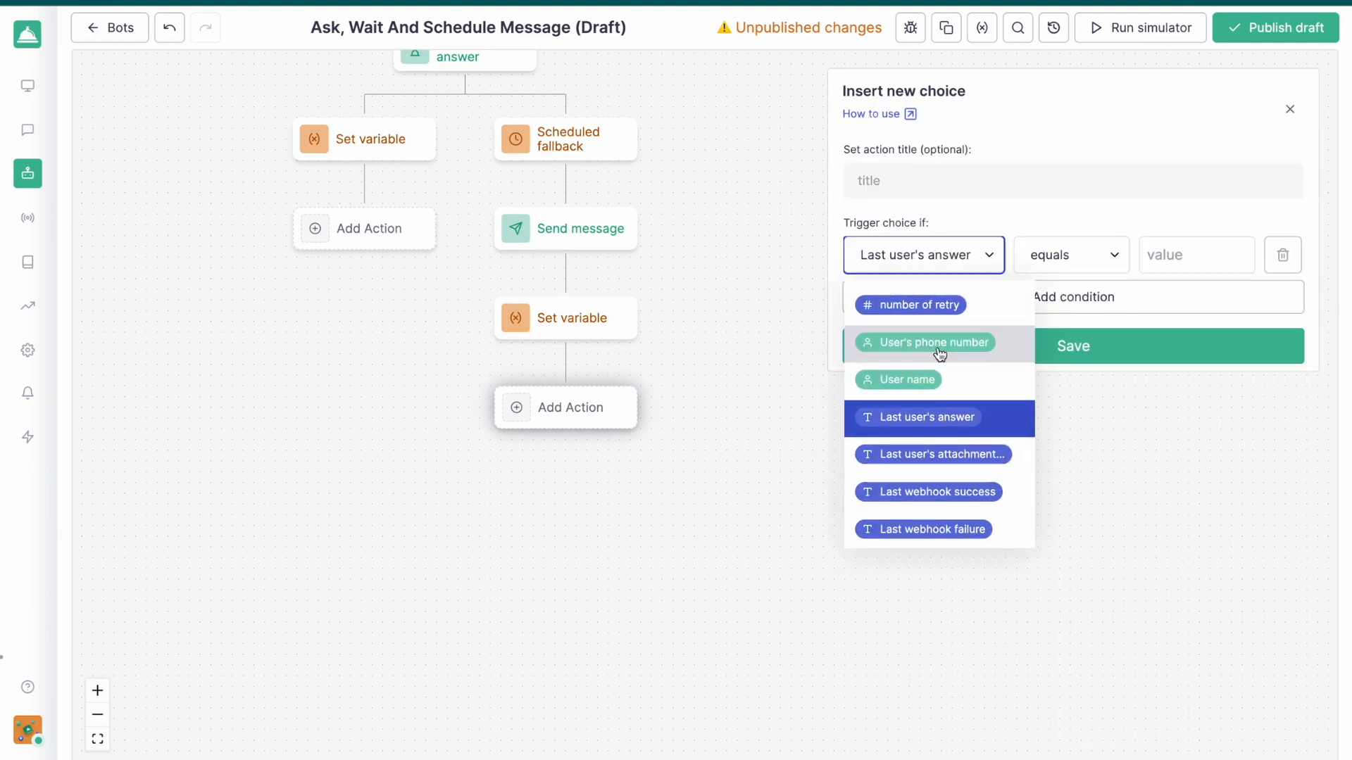
{"action": "left_click", "coordinate": [931, 309]}
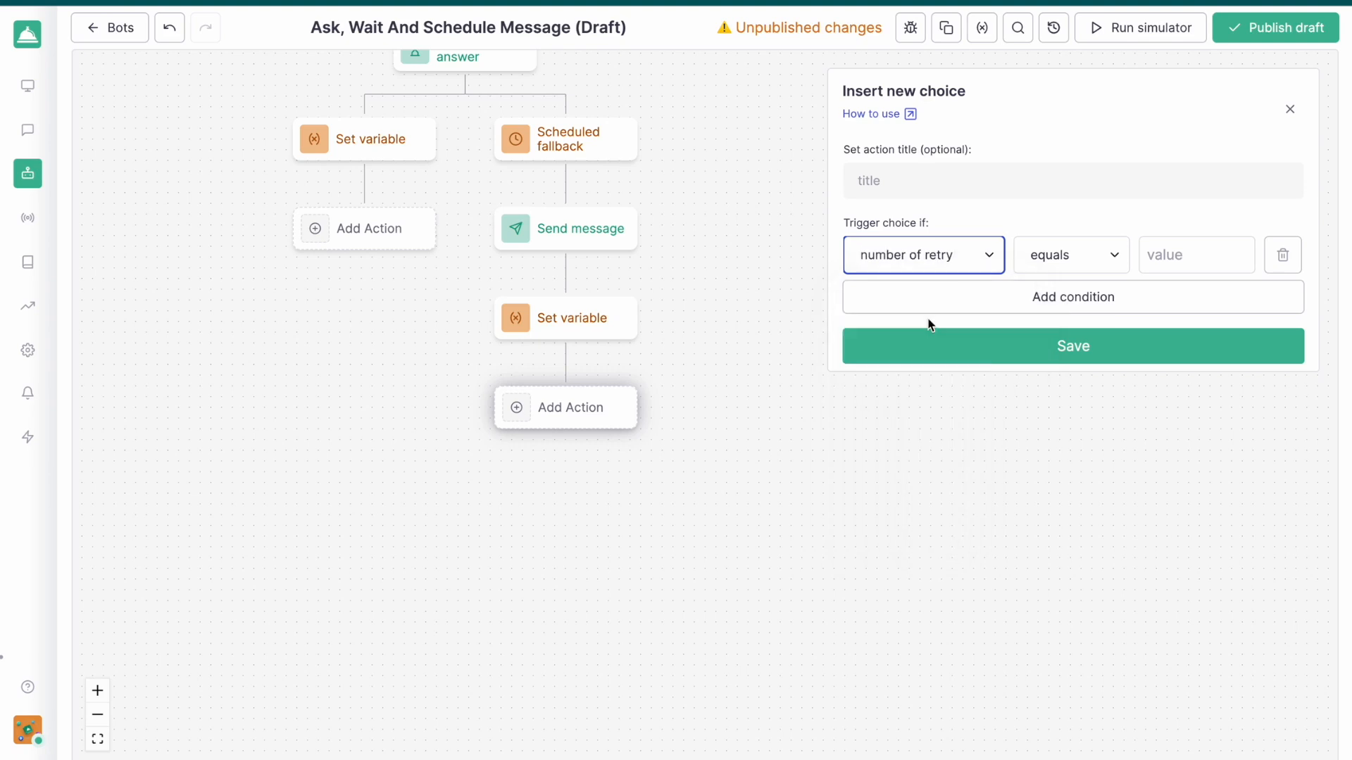
{"action": "left_click", "coordinate": [1075, 264]}
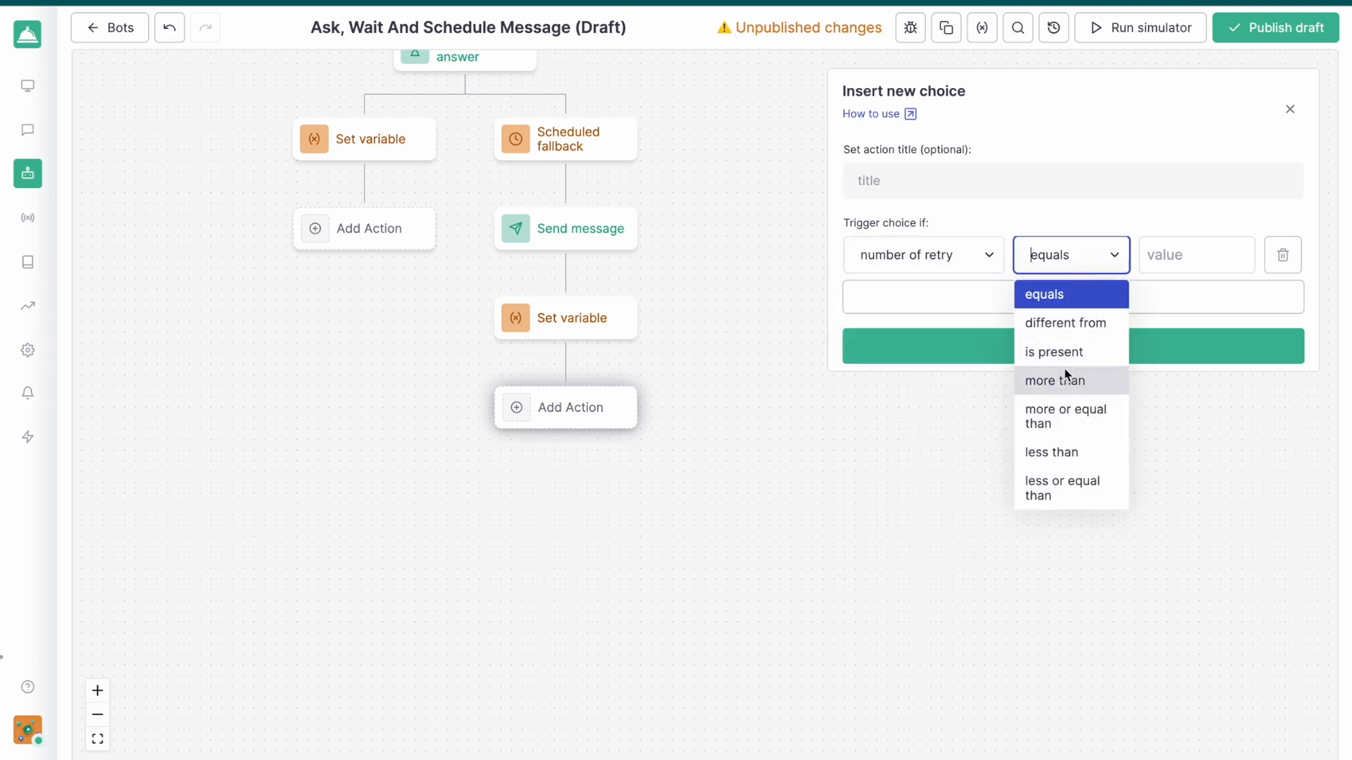
{"action": "left_click", "coordinate": [1068, 449]}
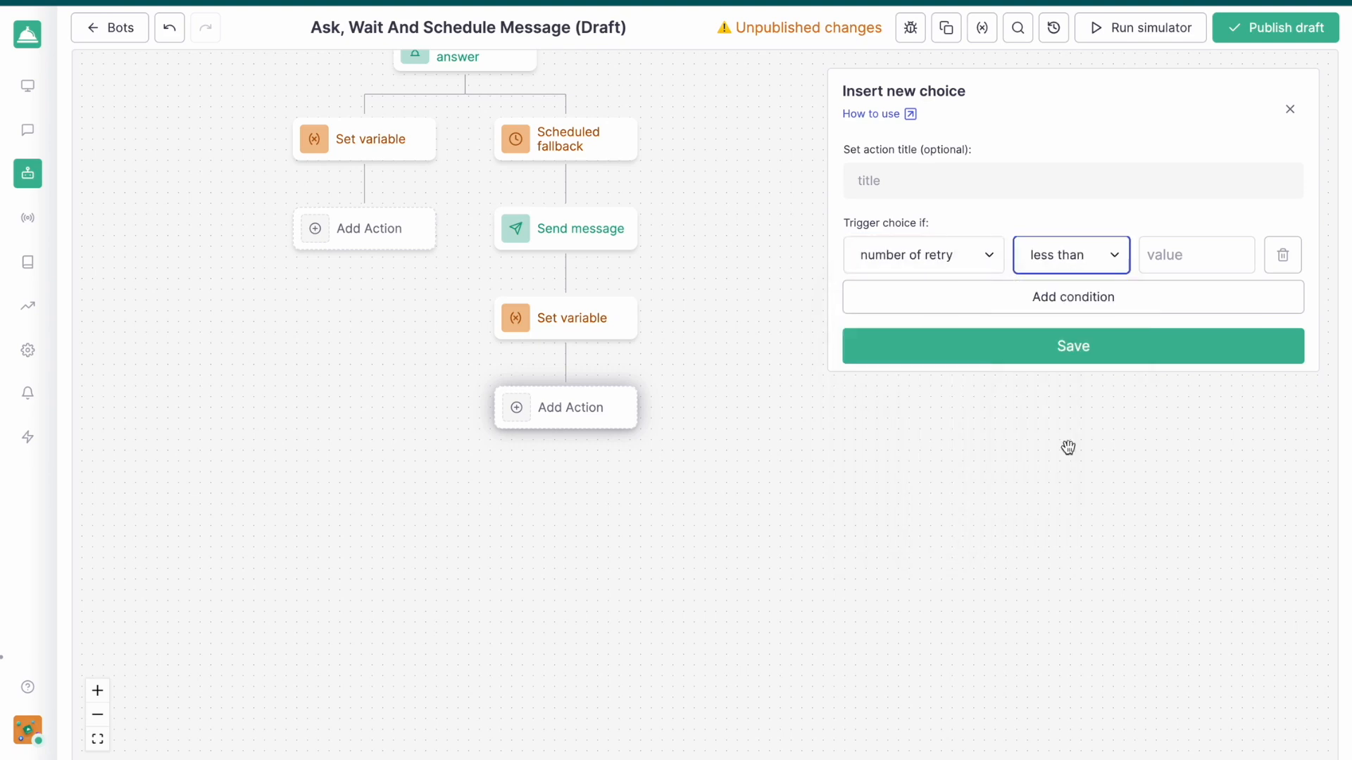
{"action": "left_click", "coordinate": [1184, 251]}
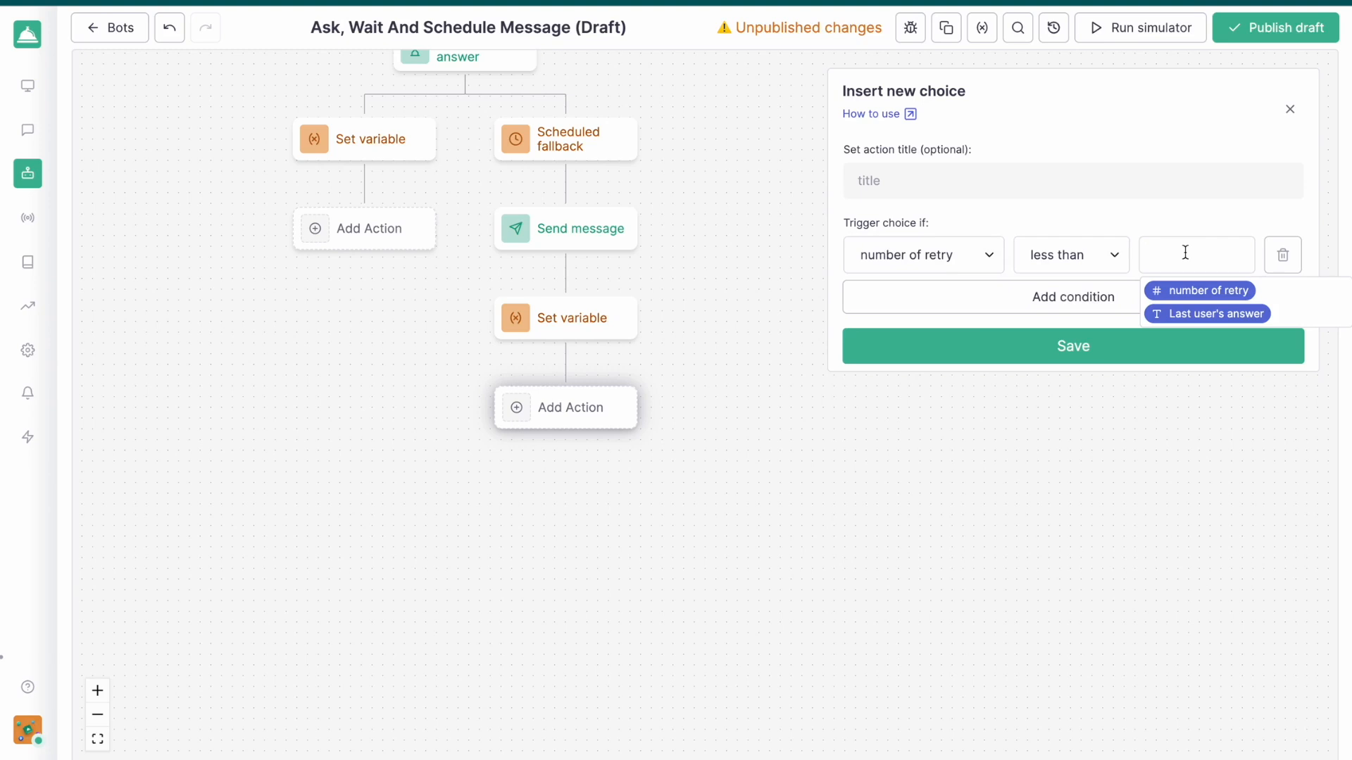
{"action": "type", "text": "5"}
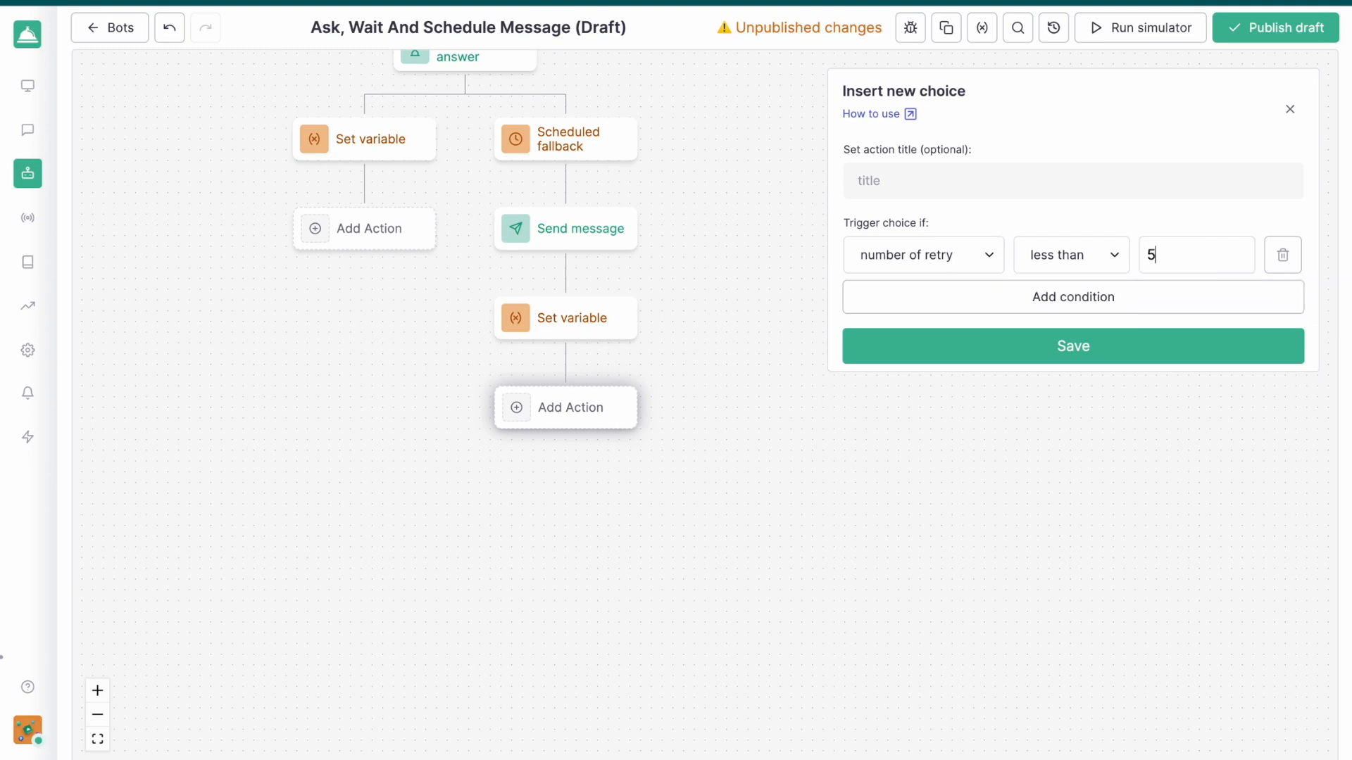
{"action": "left_click", "coordinate": [1106, 344]}
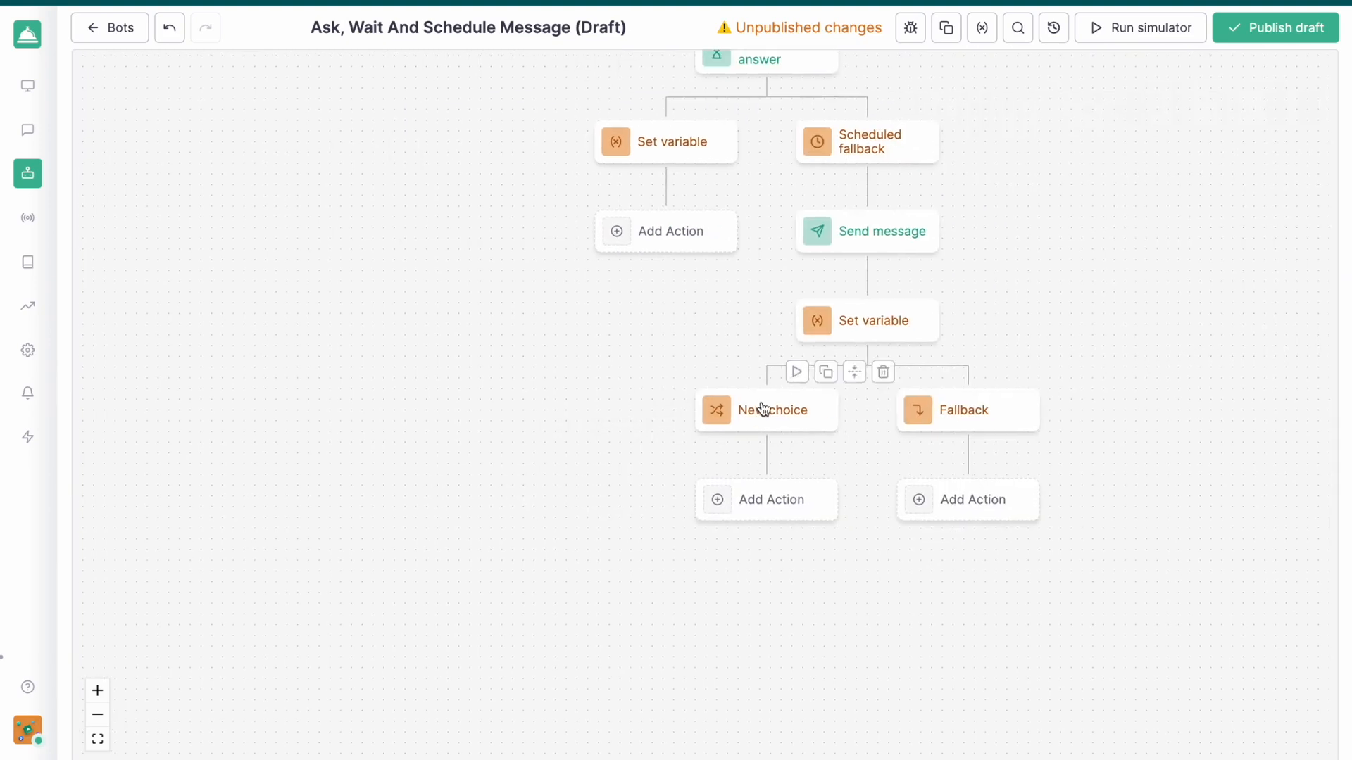
Title the new choice "less than 5 retries" and save it
{"action": "left_click", "coordinate": [762, 409]}
{"action": "left_click", "coordinate": [924, 187]}
{"action": "type", "text": "less than 5 retries"}
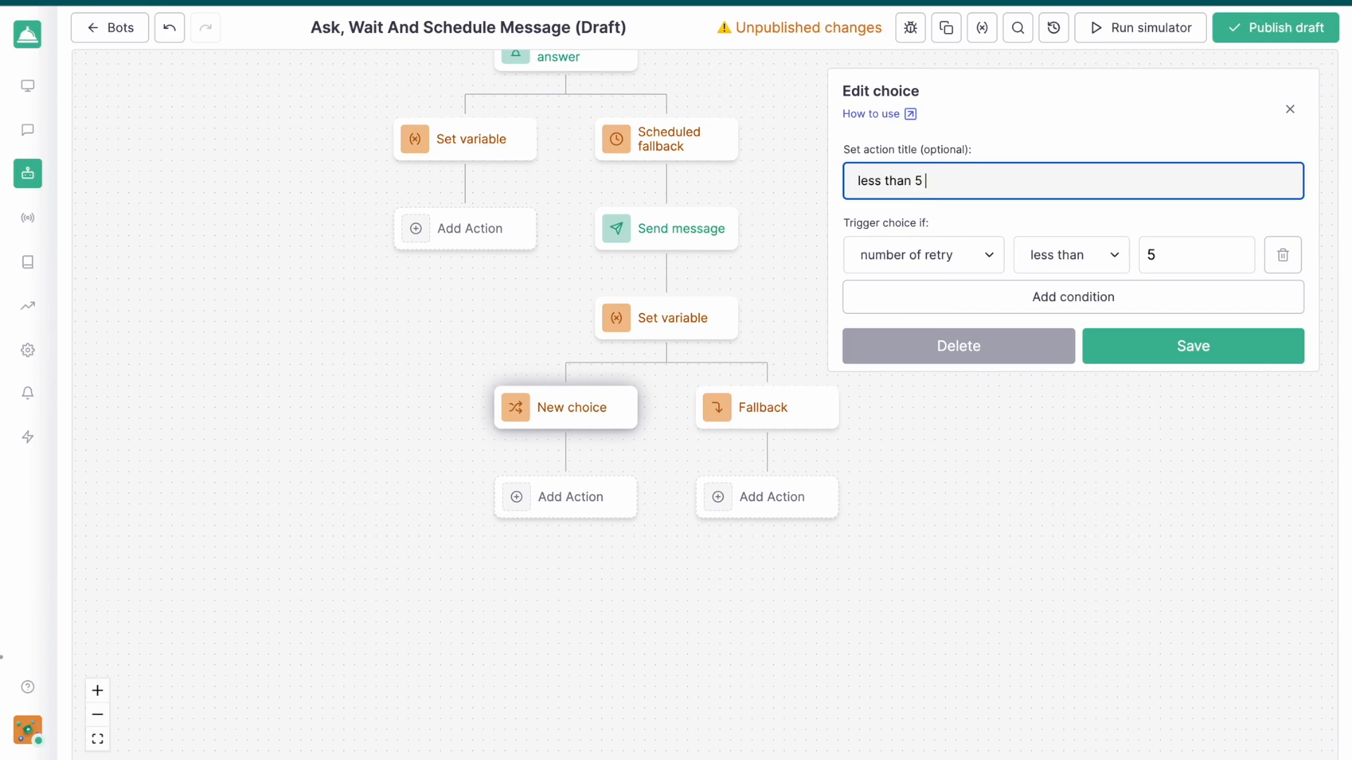
{"action": "left_click", "coordinate": [1119, 335]}
Add a Jump to action under "less than 5 retries" that leads back to the first Send message node
{"action": "left_click_drag", "start_coordinate": [410, 170], "coordinate": [410, 403]}
{"action": "left_click_drag", "start_coordinate": [460, 491], "coordinate": [459, 476]}
{"action": "scroll", "coordinate": [459, 477], "scroll_direction": "down", "scroll_amount": 3}
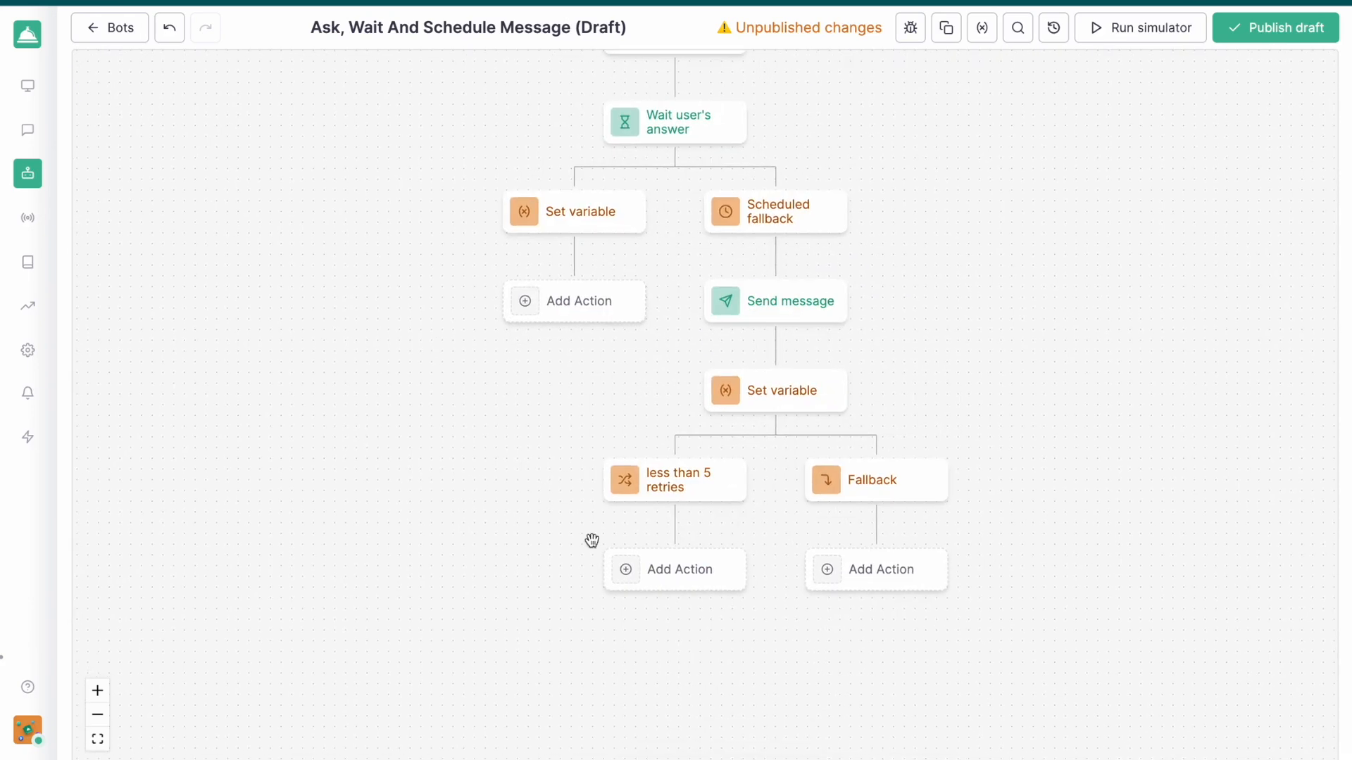
{"action": "left_click", "coordinate": [609, 560]}
{"action": "left_click", "coordinate": [920, 447]}
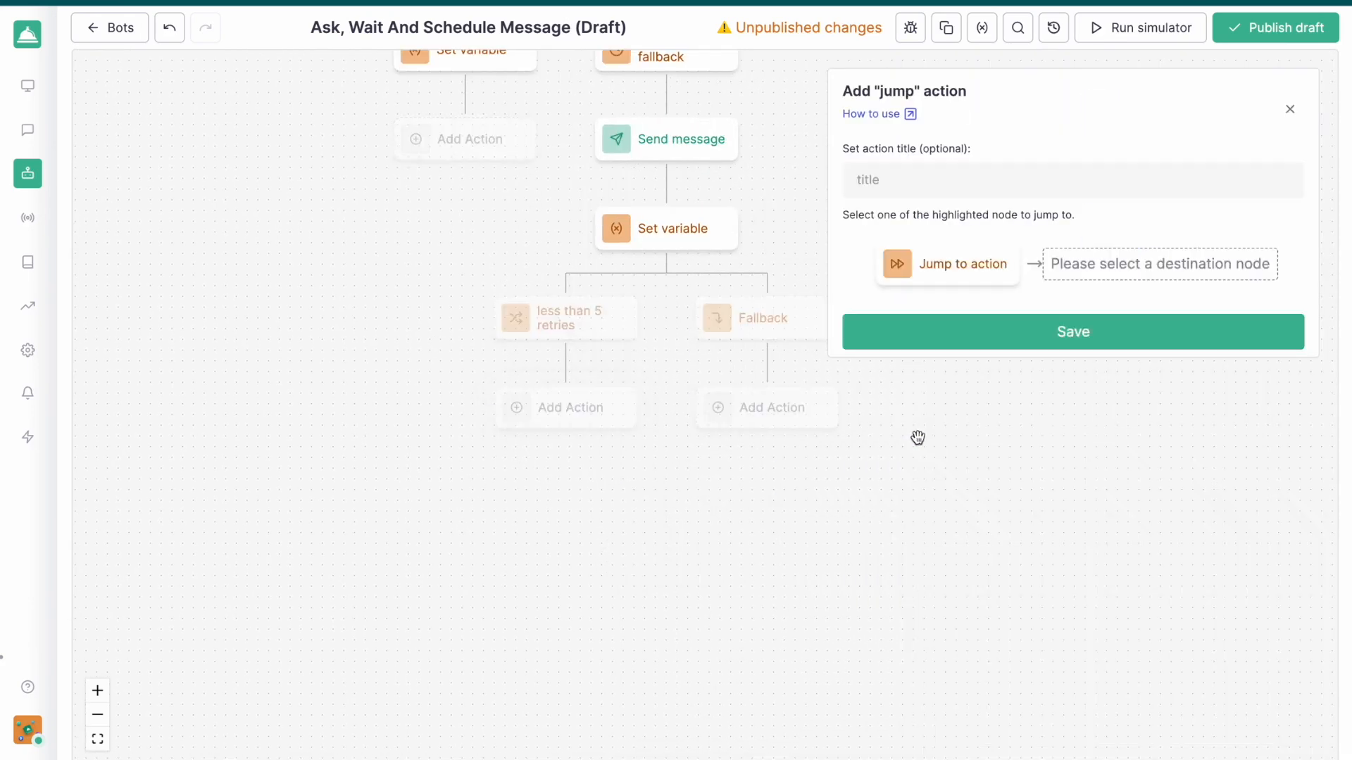
{"action": "left_click_drag", "start_coordinate": [356, 223], "coordinate": [429, 751]}
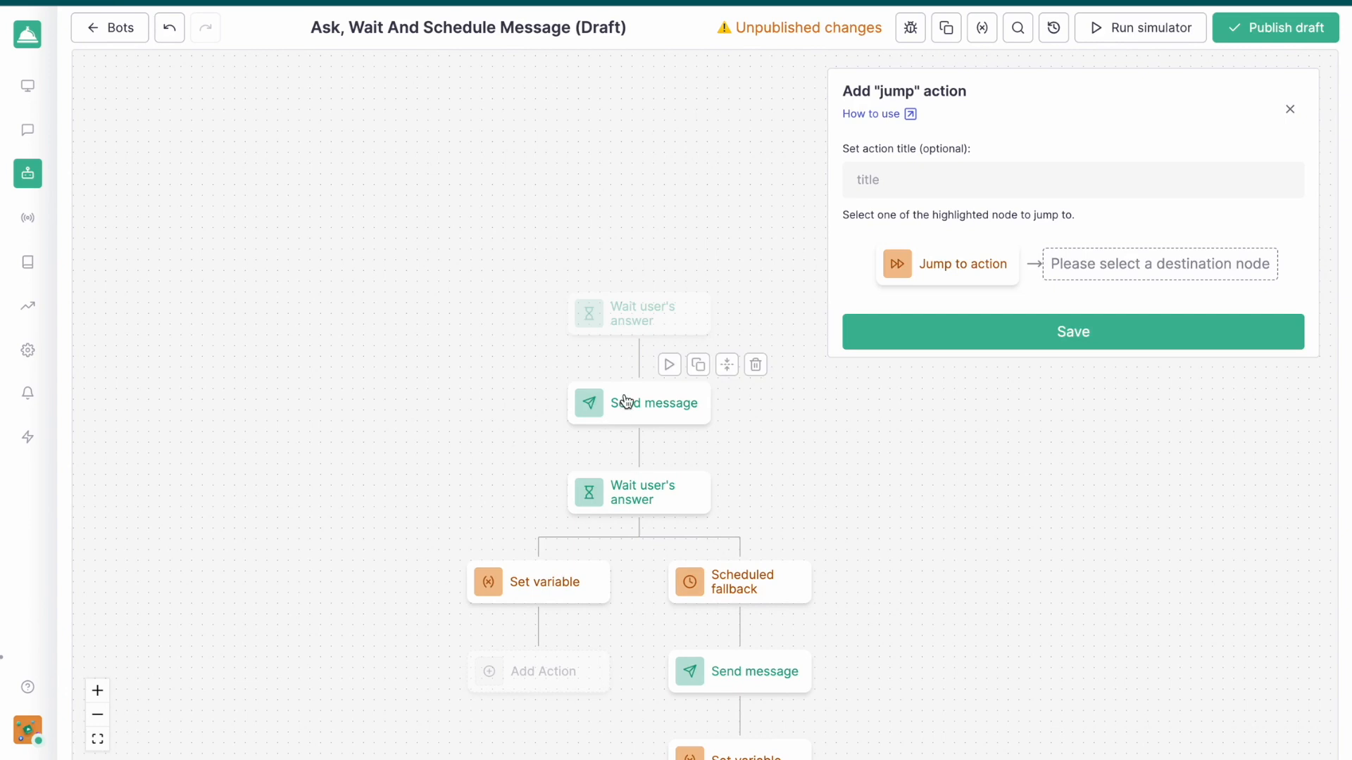
{"action": "left_click", "coordinate": [659, 413]}
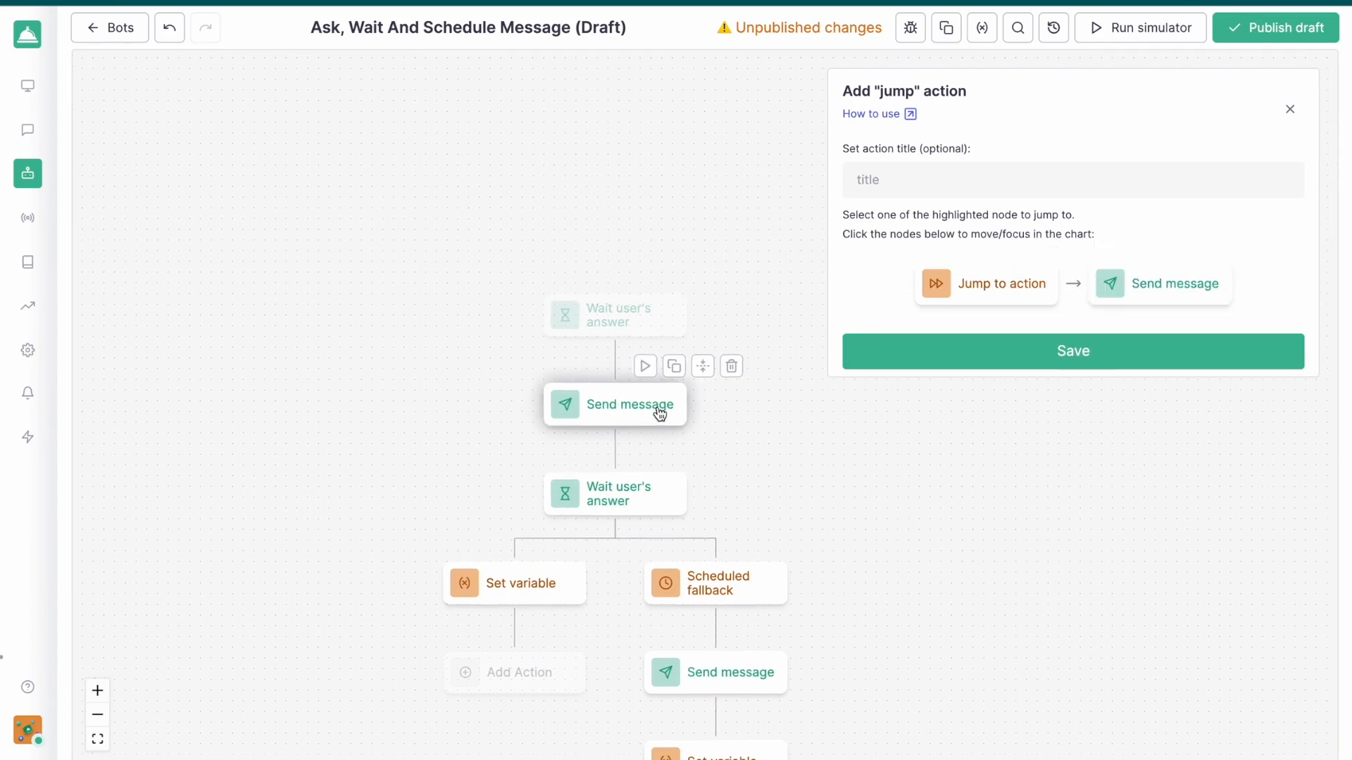
{"action": "left_click", "coordinate": [1081, 350]}
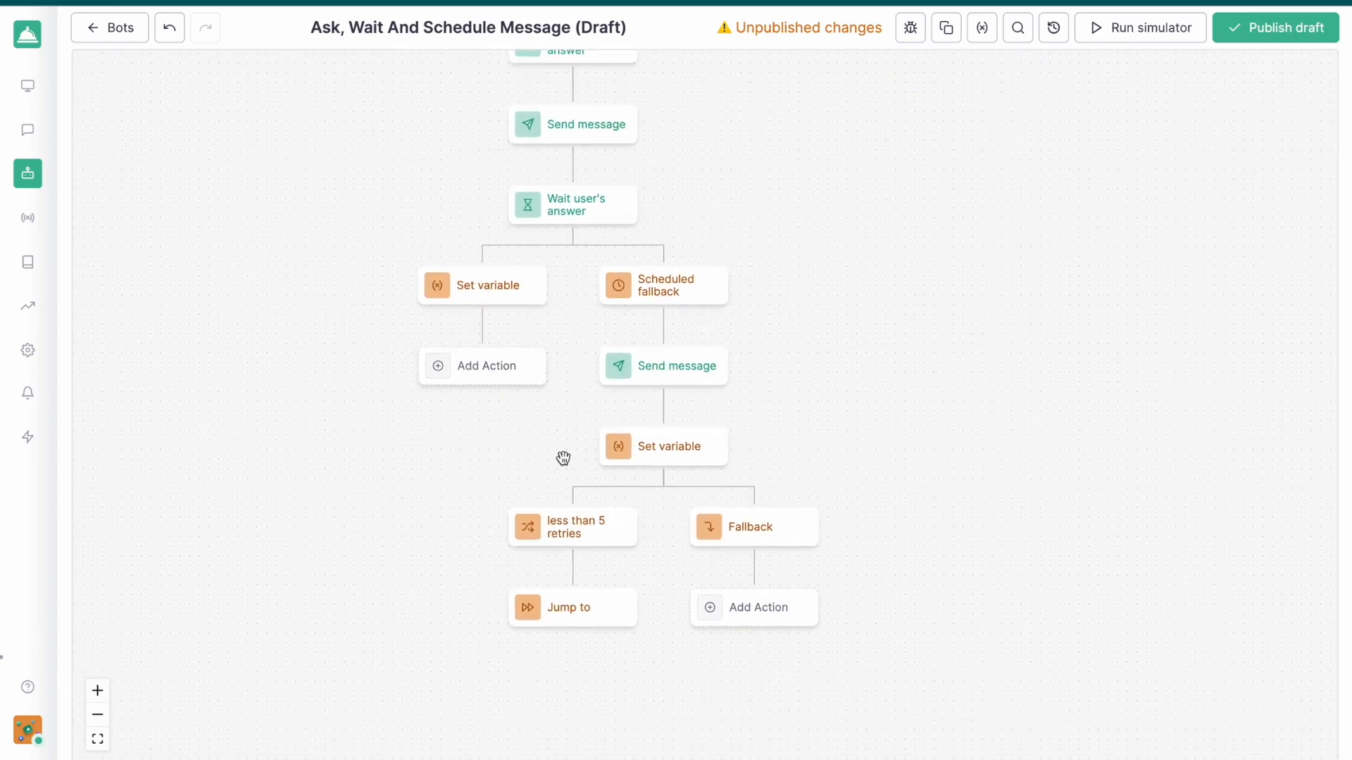
{"action": "left_click", "coordinate": [557, 537]}
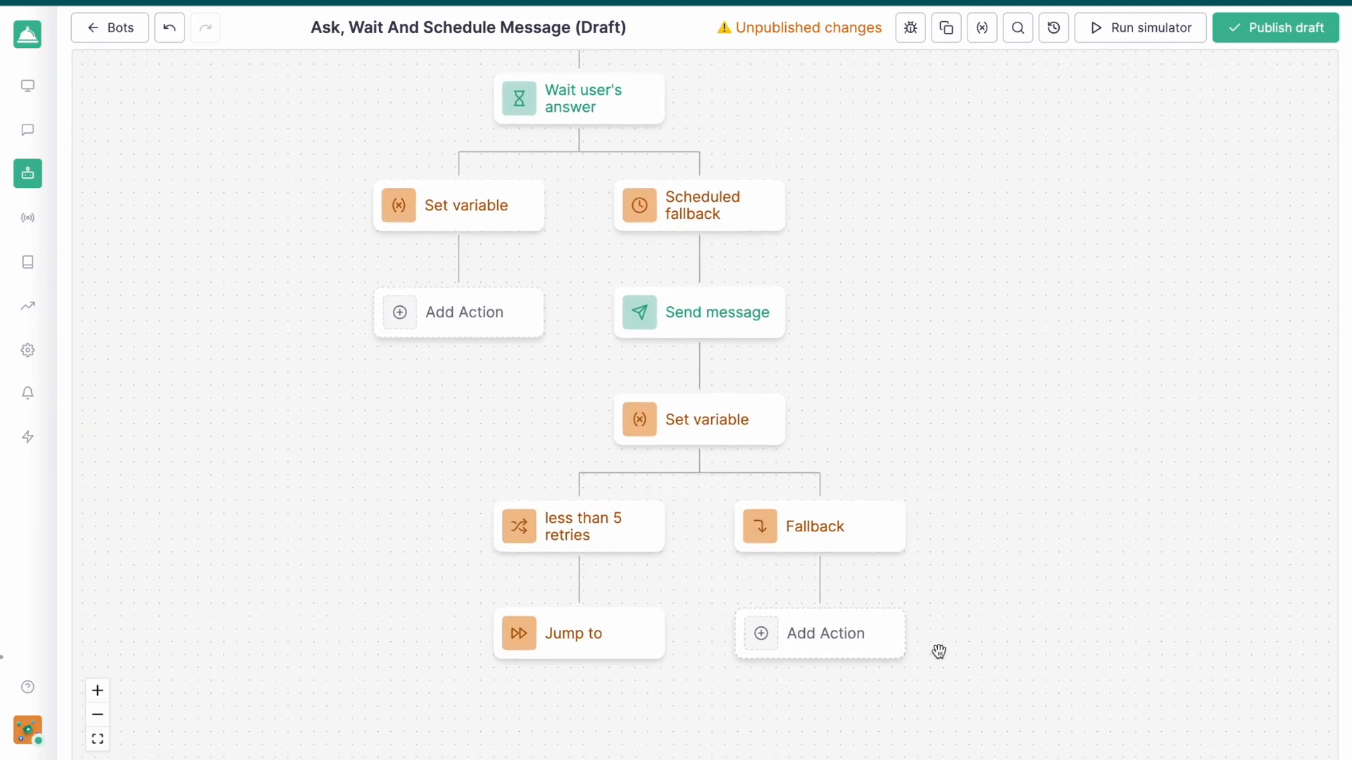
{"action": "scroll", "coordinate": [1025, 428], "scroll_direction": "down", "scroll_amount": 3}
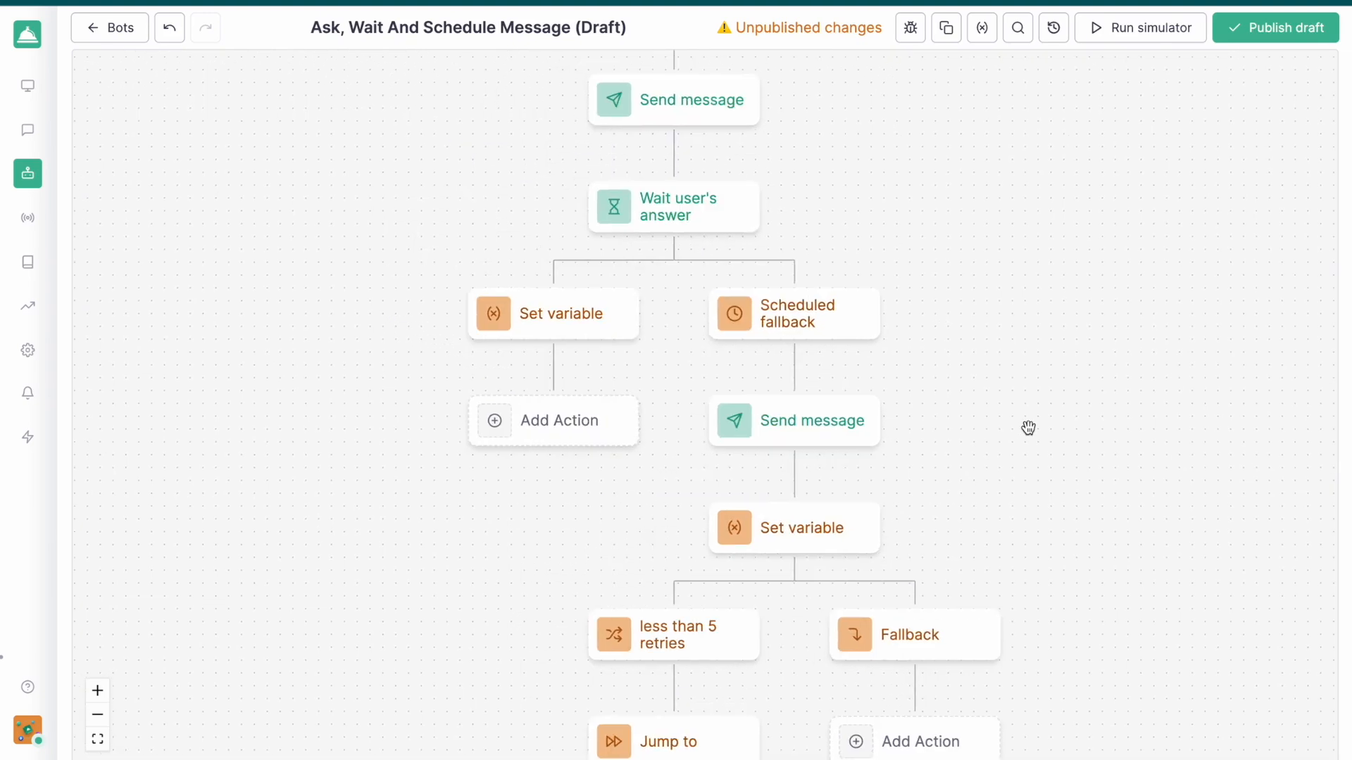
{"action": "left_click_drag", "start_coordinate": [990, 371], "coordinate": [983, 374]}
{"action": "scroll", "coordinate": [984, 374], "scroll_direction": "down", "scroll_amount": 1}
{"action": "left_click_drag", "start_coordinate": [1010, 450], "coordinate": [951, 402]}
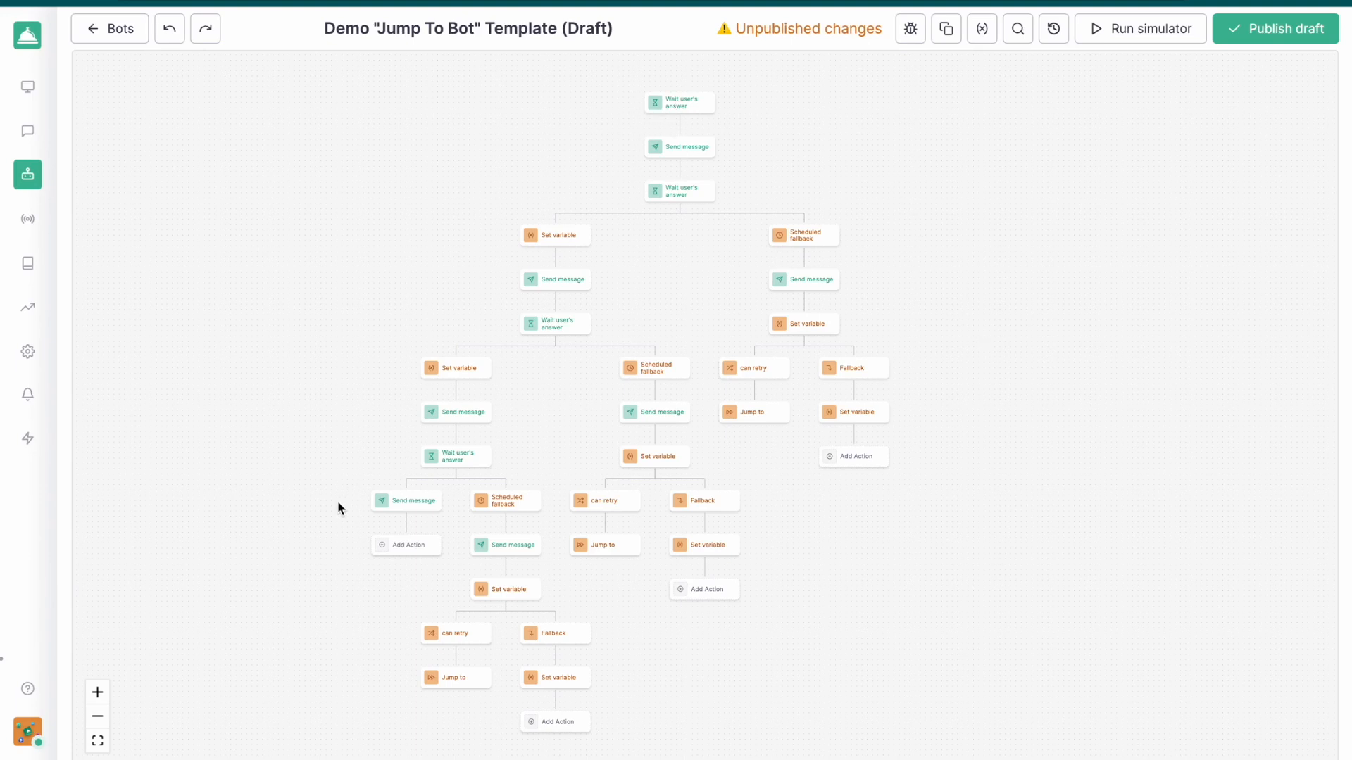
Run the bot in the simulator, greet it with "Hello" and answer its name question with a first name
{"action": "left_click", "coordinate": [1128, 31]}
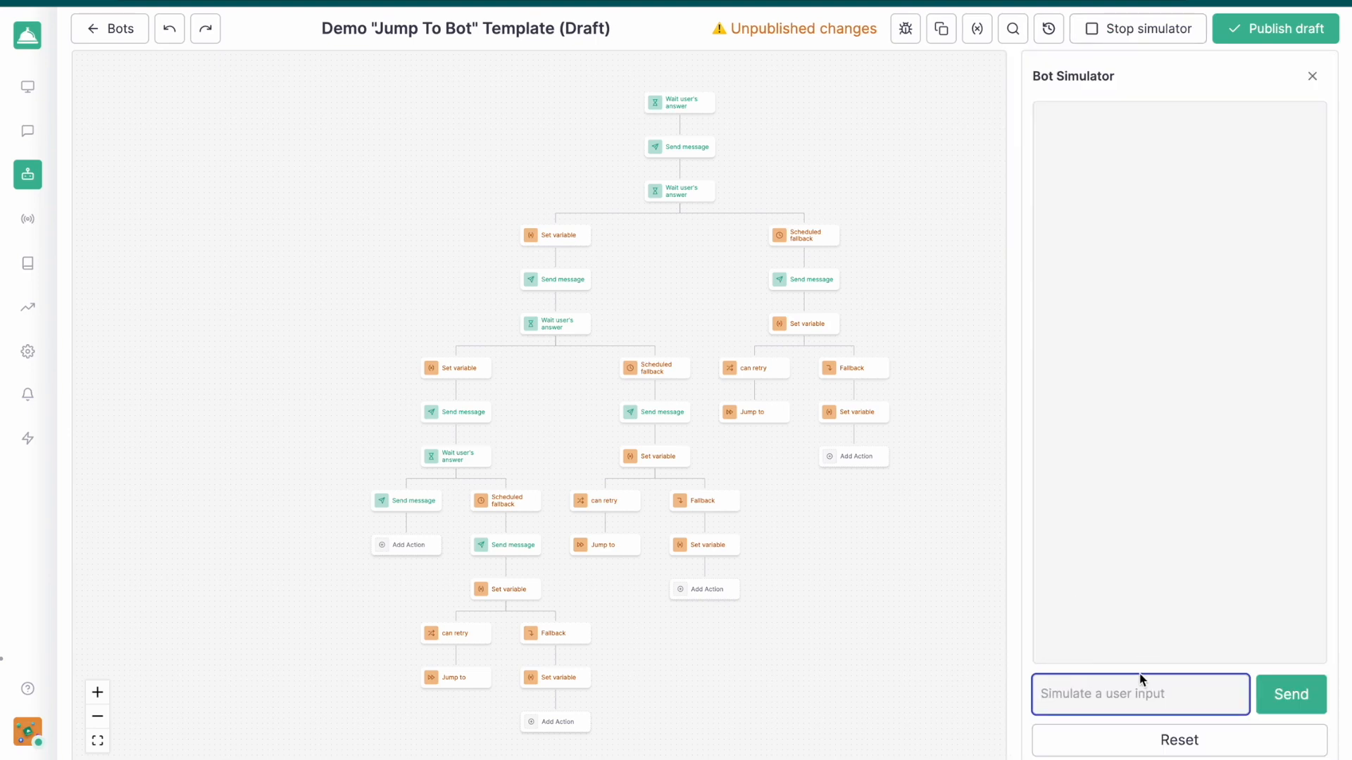
{"action": "type", "text": "Hello"}
{"action": "key", "text": "Return"}
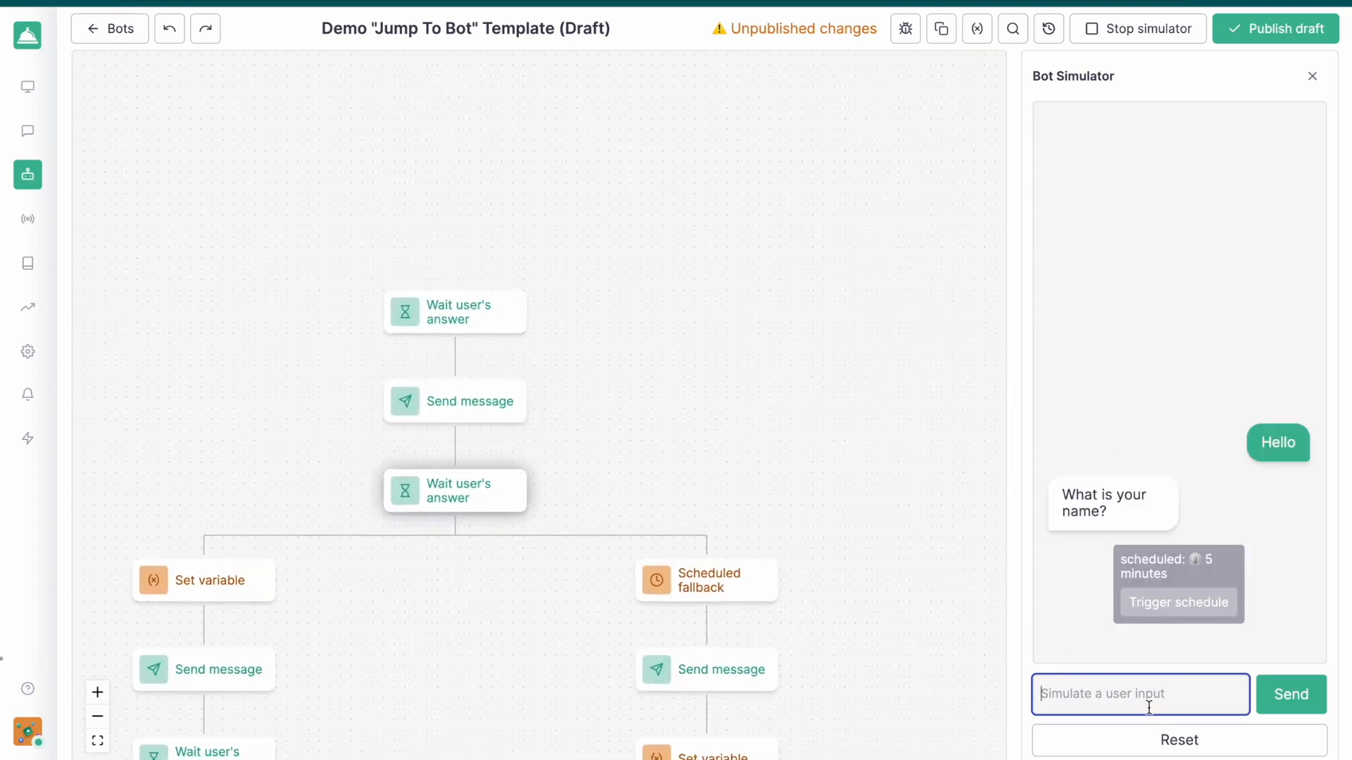
{"action": "type", "text": "romain"}
{"action": "key", "text": "Return"}
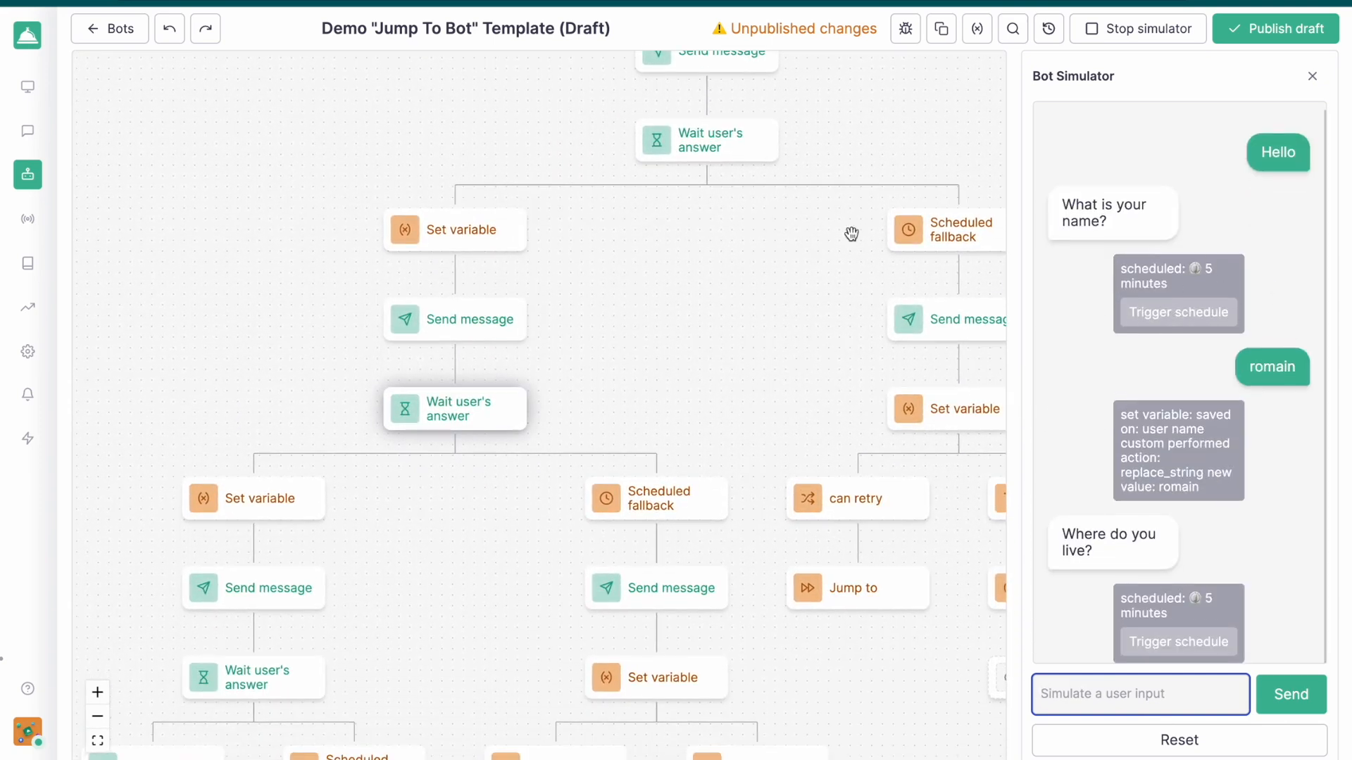
Answer the simulated bot's location question with "paris" and its food question with "pasta", and close the simulator
{"action": "left_click", "coordinate": [1119, 694]}
{"action": "type", "text": "p"}
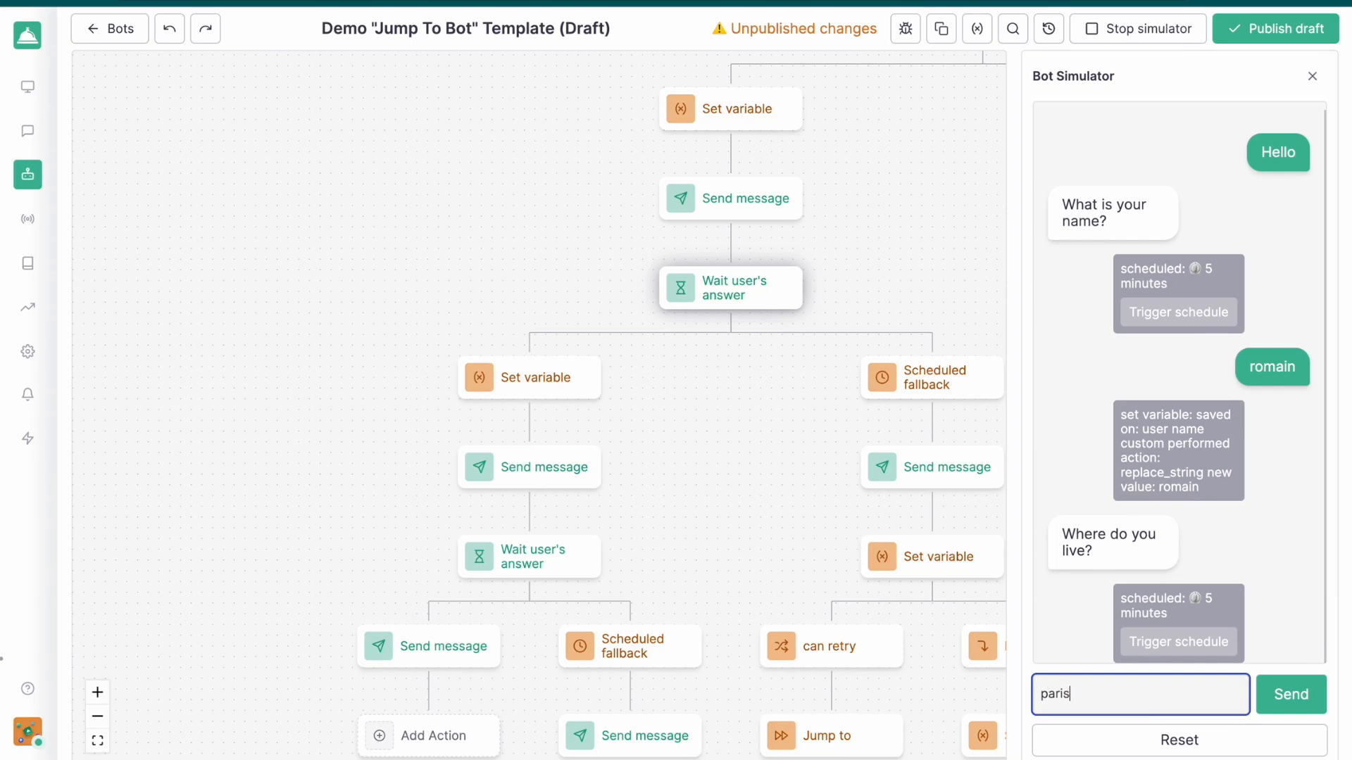
{"action": "type", "text": "aris"}
{"action": "key", "text": "Return"}
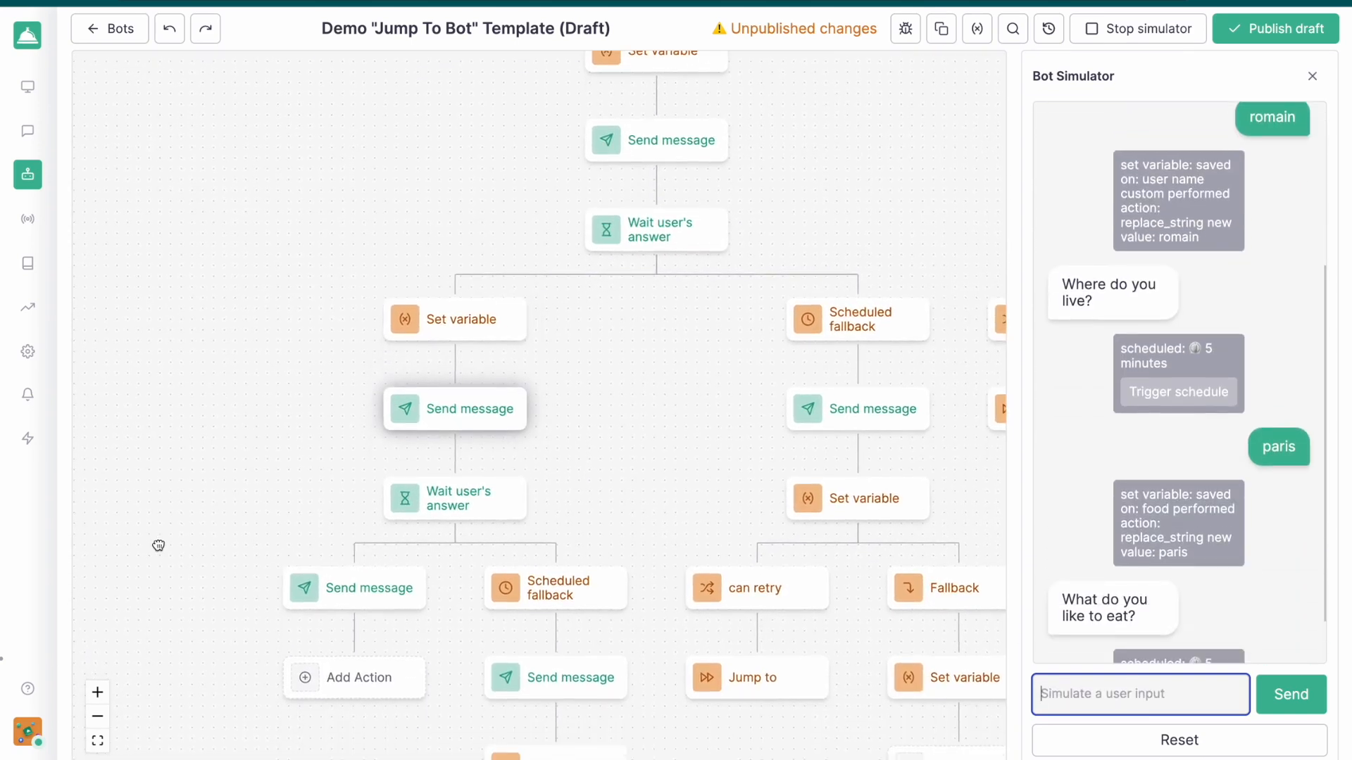
{"action": "left_click", "coordinate": [1137, 696]}
{"action": "type", "text": "pa"}
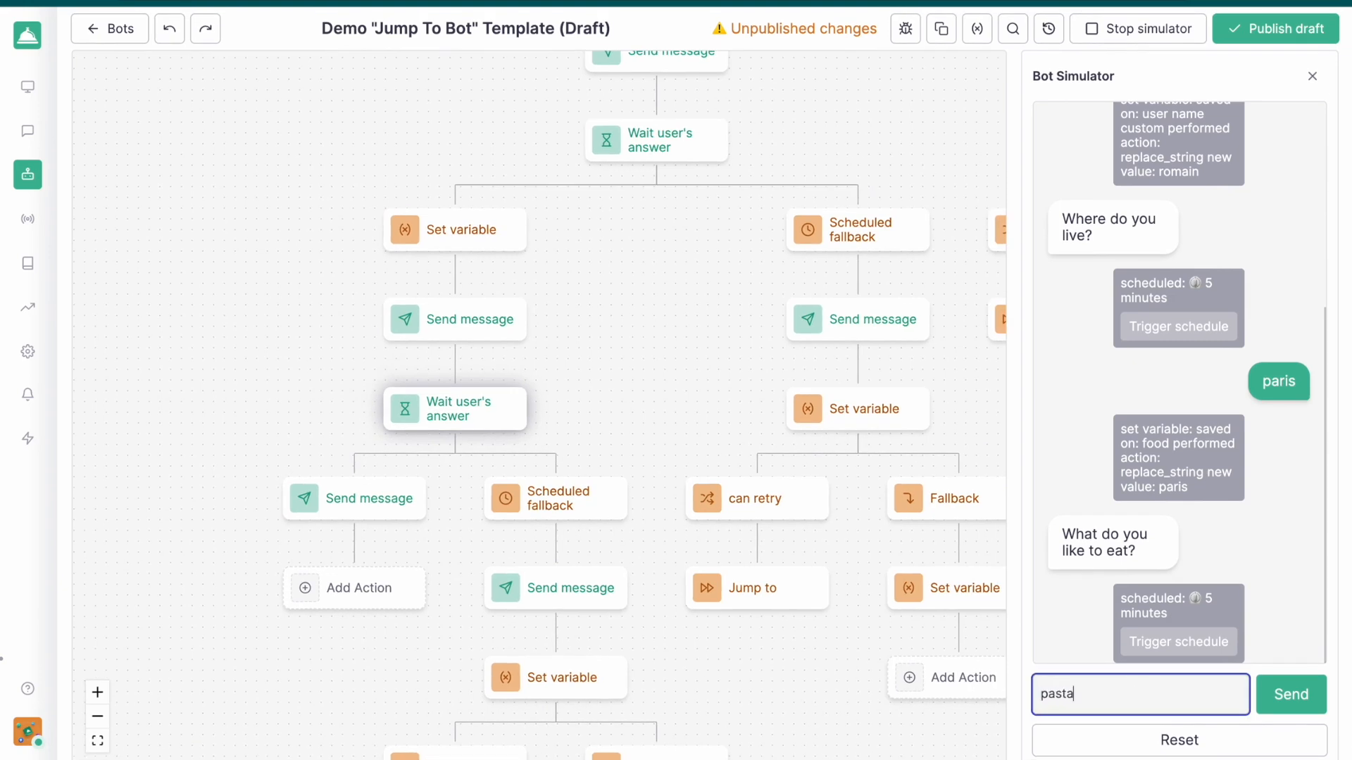
{"action": "type", "text": "sta"}
{"action": "key", "text": "Return"}
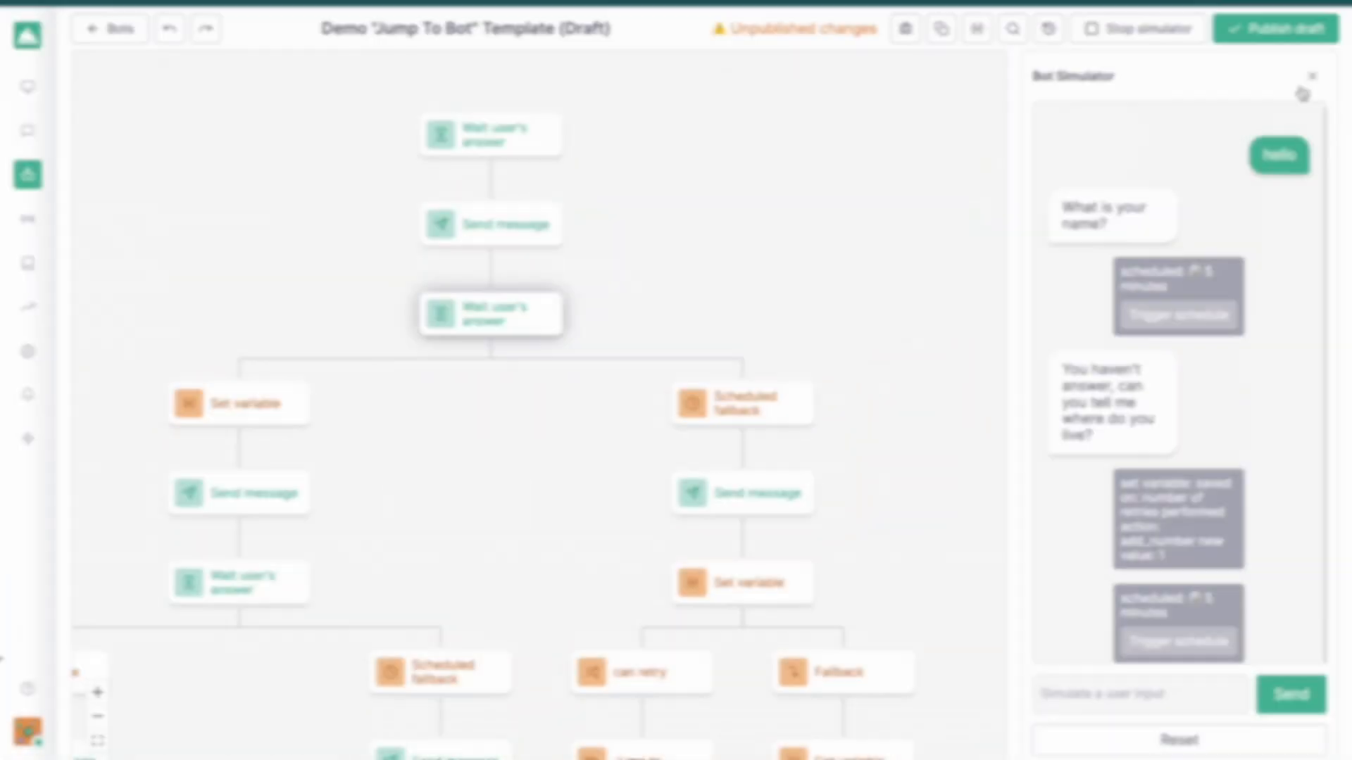
{"action": "left_click", "coordinate": [1311, 76]}
Open Version 1 of the Demo "Jump To Bot" Template from its version history
{"action": "left_click_drag", "start_coordinate": [374, 531], "coordinate": [586, 506]}
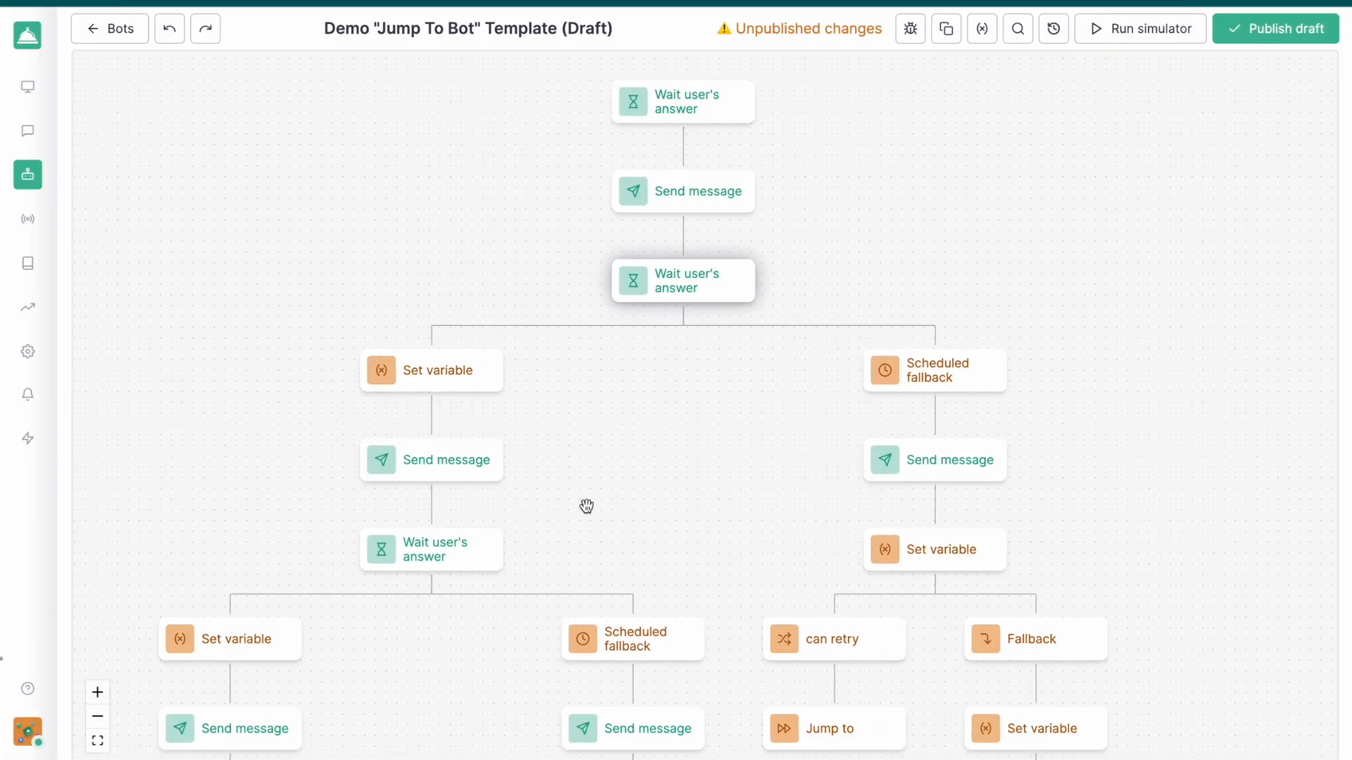
{"action": "scroll", "coordinate": [652, 441], "scroll_direction": "down", "scroll_amount": 3}
{"action": "scroll", "coordinate": [658, 440], "scroll_direction": "down", "scroll_amount": 3}
{"action": "left_click_drag", "start_coordinate": [666, 431], "coordinate": [709, 349]}
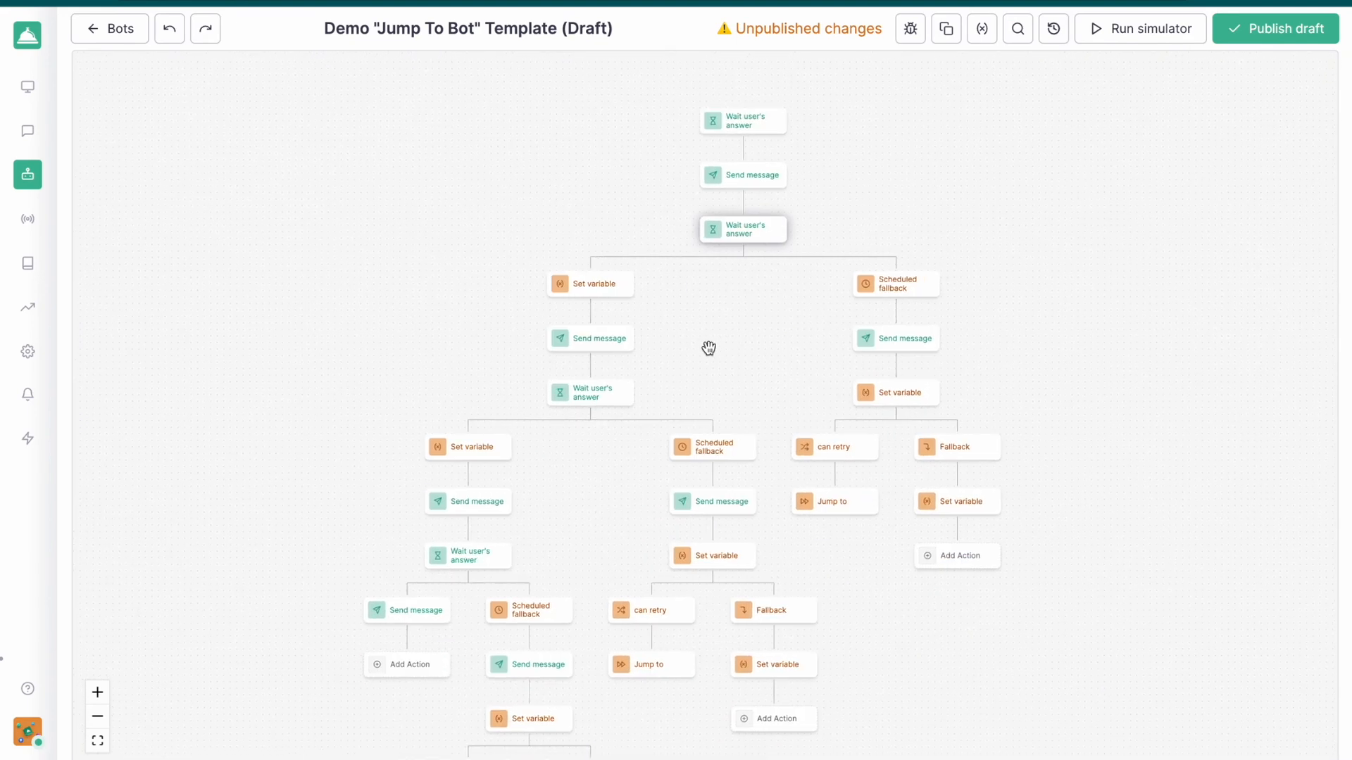
{"action": "scroll", "coordinate": [431, 457], "scroll_direction": "down", "scroll_amount": 1}
{"action": "left_click_drag", "start_coordinate": [358, 460], "coordinate": [383, 416]}
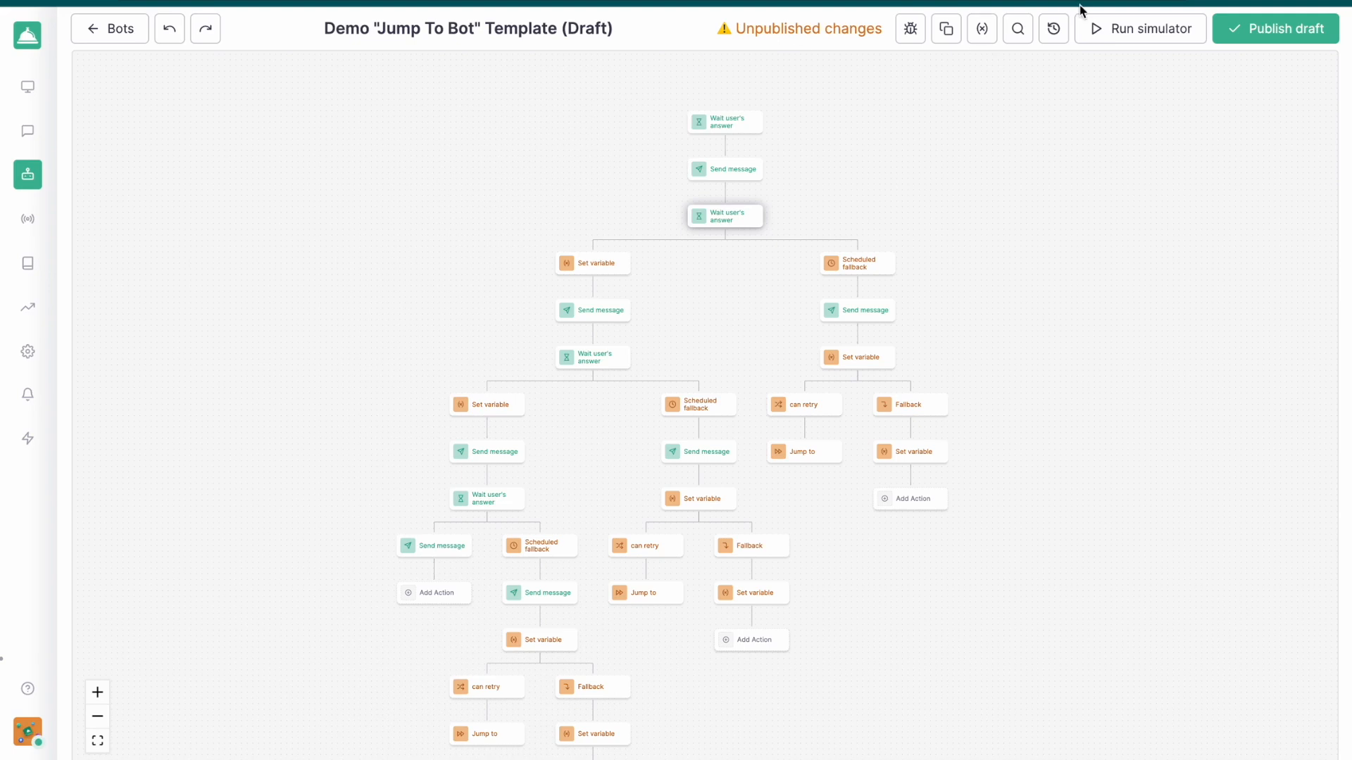
{"action": "left_click", "coordinate": [1053, 28]}
{"action": "left_click", "coordinate": [944, 103]}
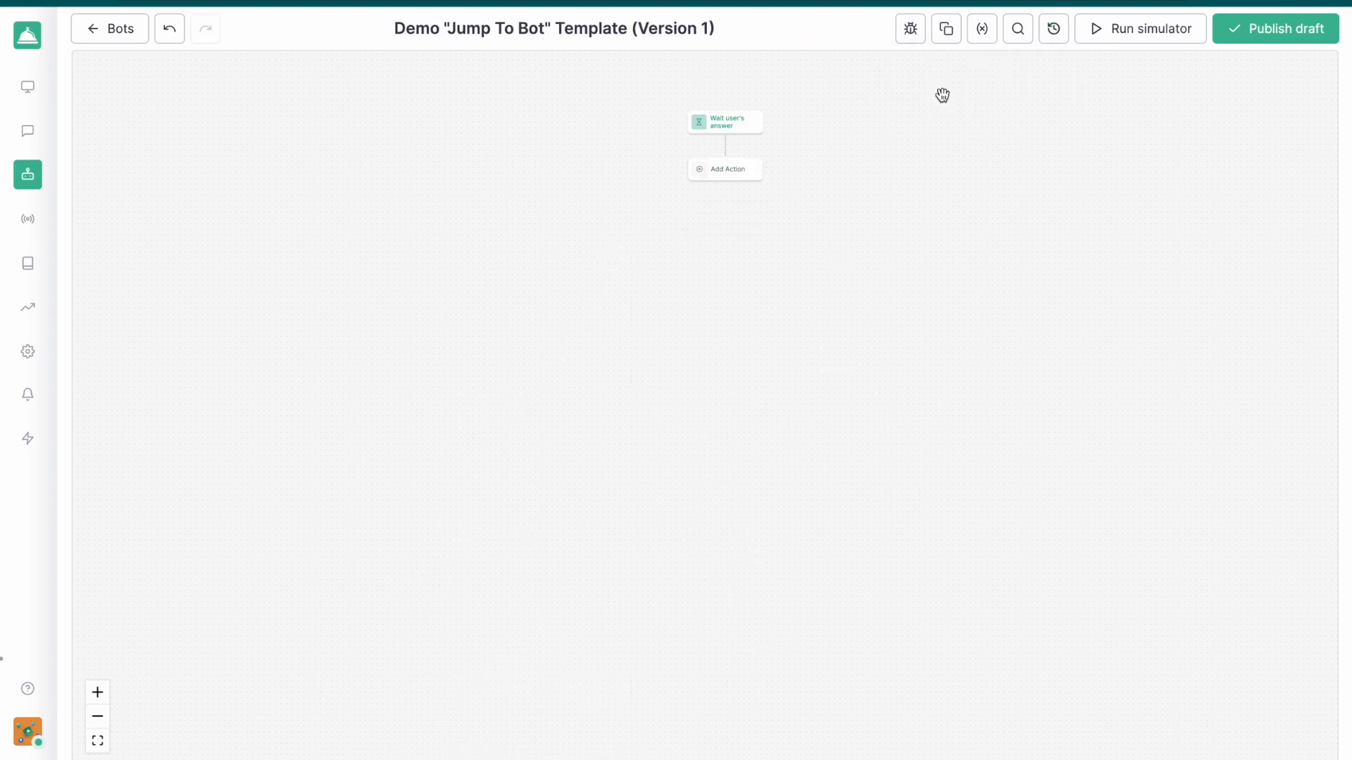
Add a Jump to bot action after the Wait user's answer node and target the "Ask, wait and schedule message" bot
{"action": "scroll", "coordinate": [760, 281], "scroll_direction": "up", "scroll_amount": 3}
{"action": "left_click_drag", "start_coordinate": [760, 281], "coordinate": [749, 542]}
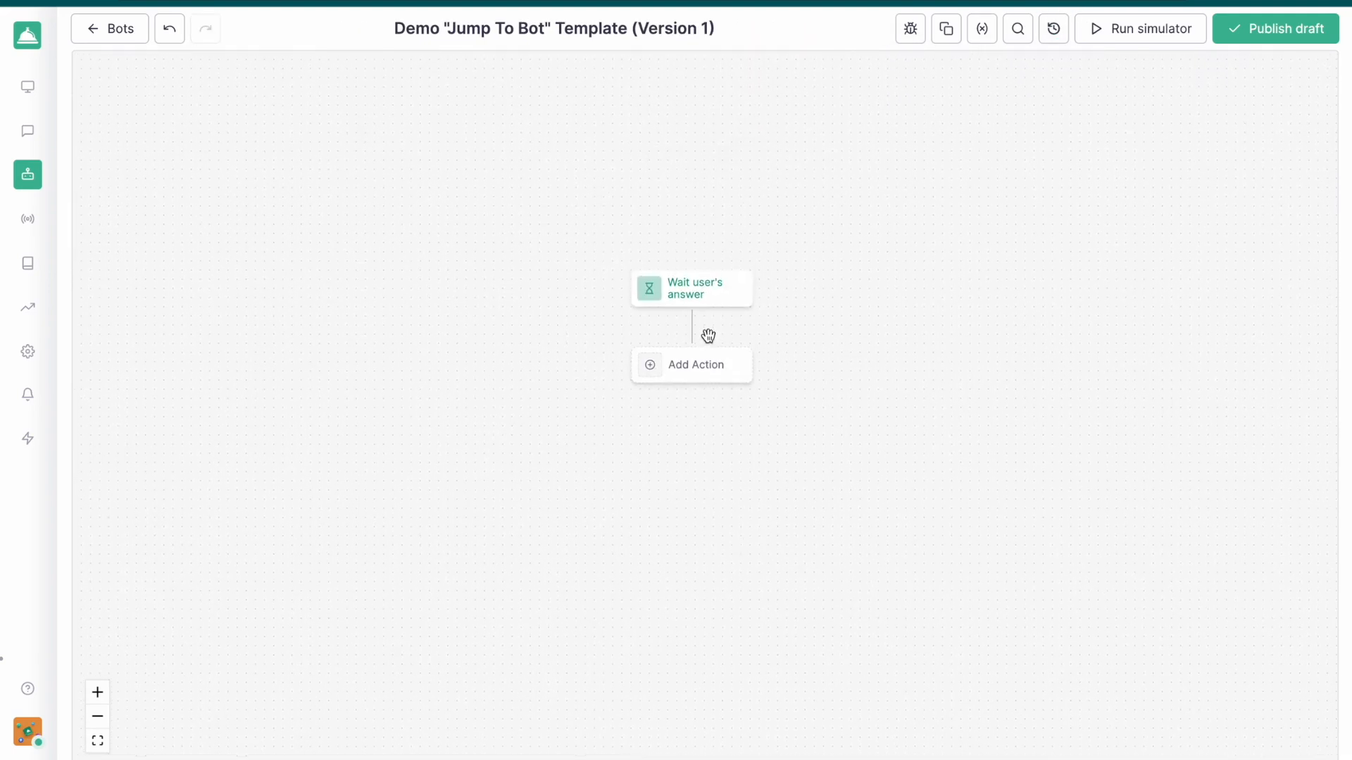
{"action": "scroll", "coordinate": [709, 335], "scroll_direction": "up", "scroll_amount": 1}
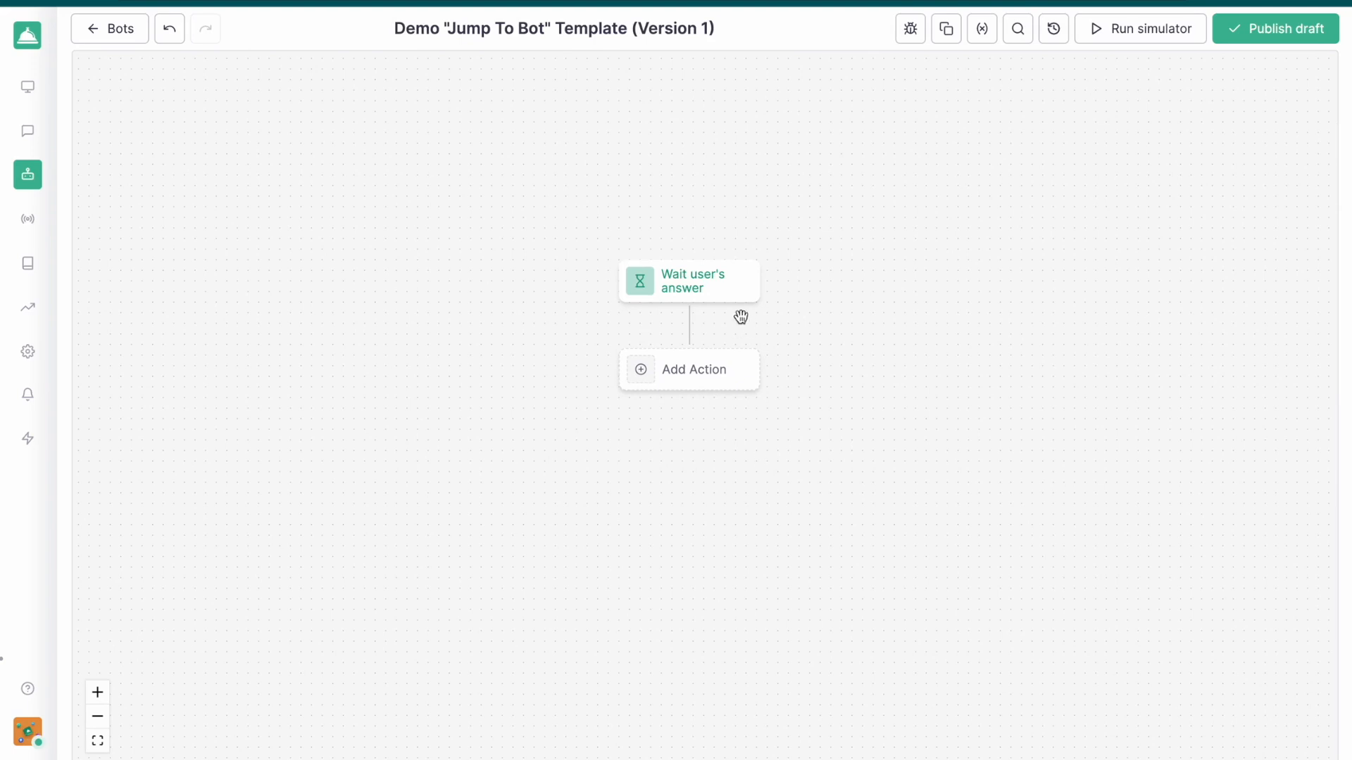
{"action": "scroll", "coordinate": [742, 462], "scroll_direction": "up", "scroll_amount": 1}
{"action": "mouse_move", "coordinate": [769, 240]}
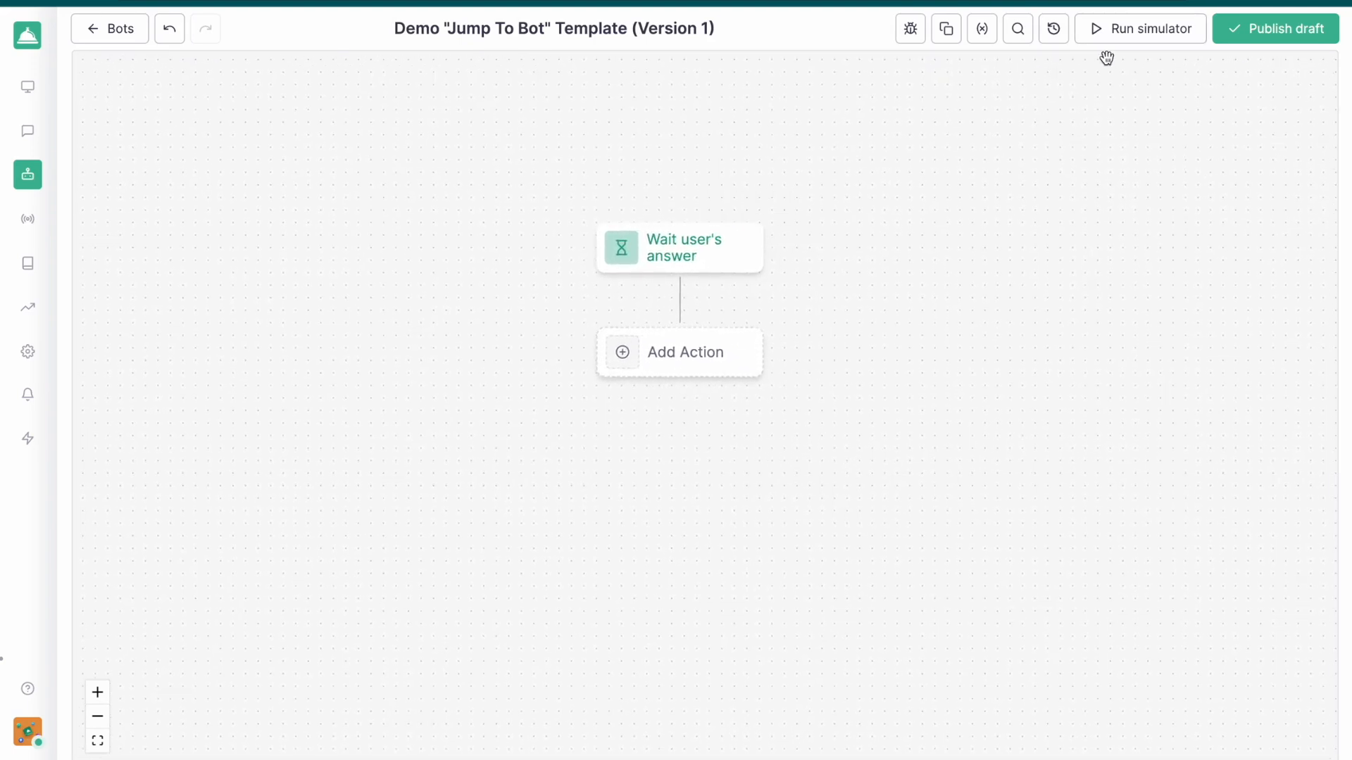
{"action": "left_click", "coordinate": [718, 352]}
{"action": "scroll", "coordinate": [1056, 373], "scroll_direction": "down", "scroll_amount": 5}
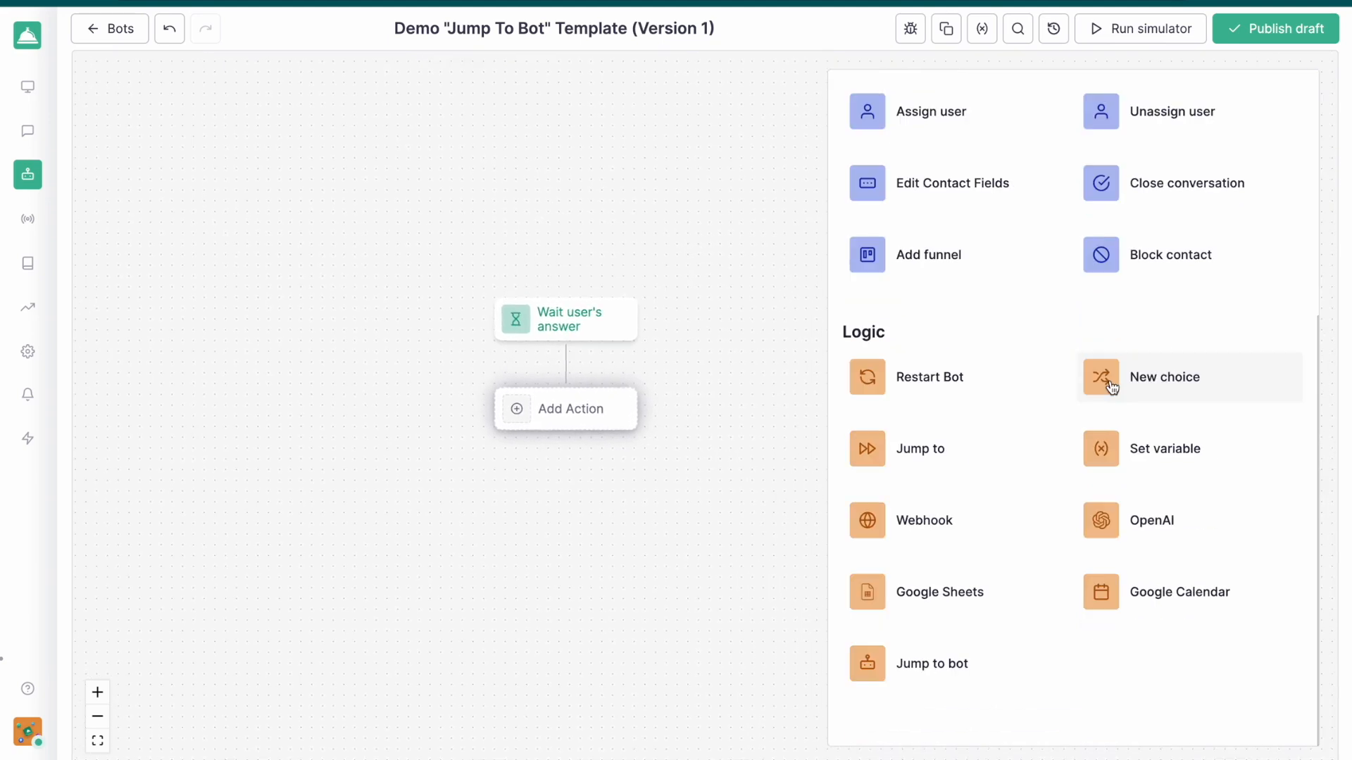
{"action": "left_click", "coordinate": [918, 666]}
{"action": "left_click", "coordinate": [870, 250]}
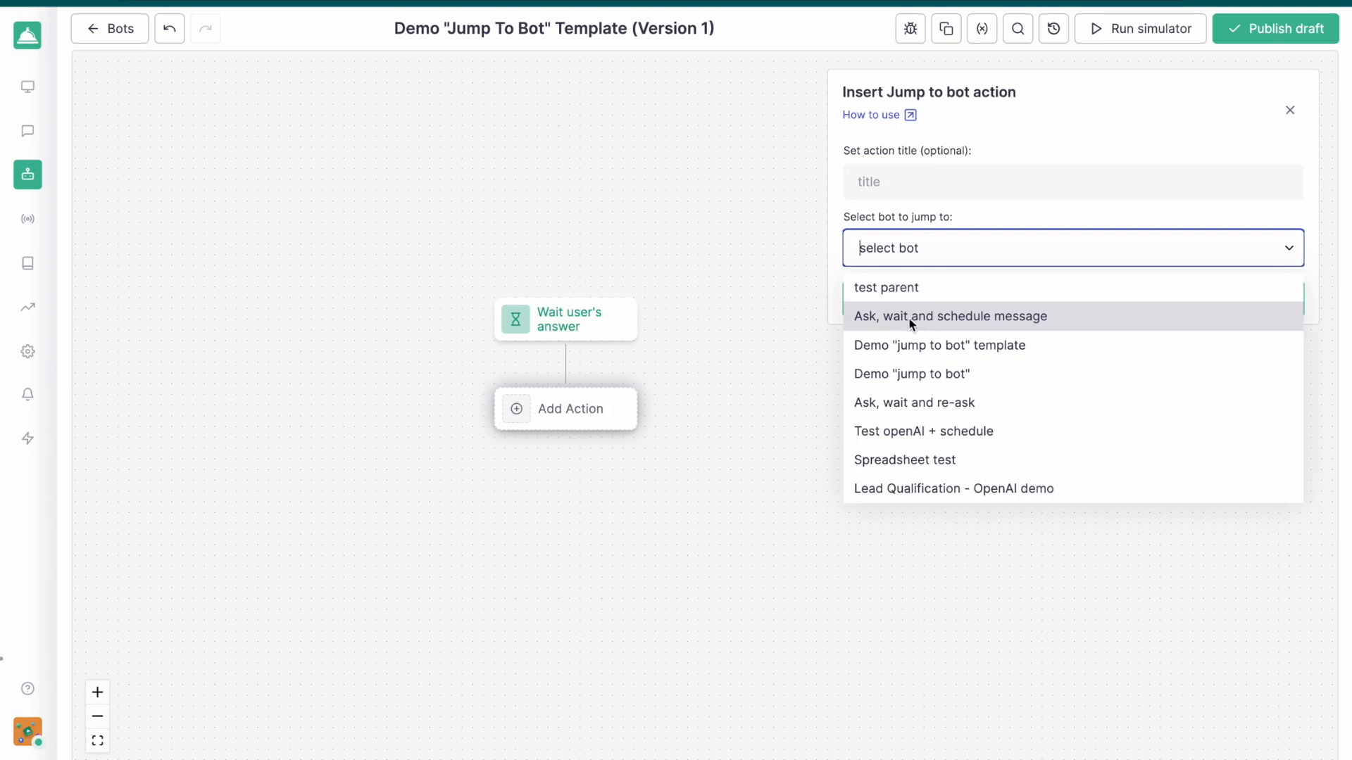
{"action": "left_click", "coordinate": [953, 319]}
Choose the first Send message node as the child bot's entry step and add a passed value for its question variable
{"action": "left_click", "coordinate": [950, 301]}
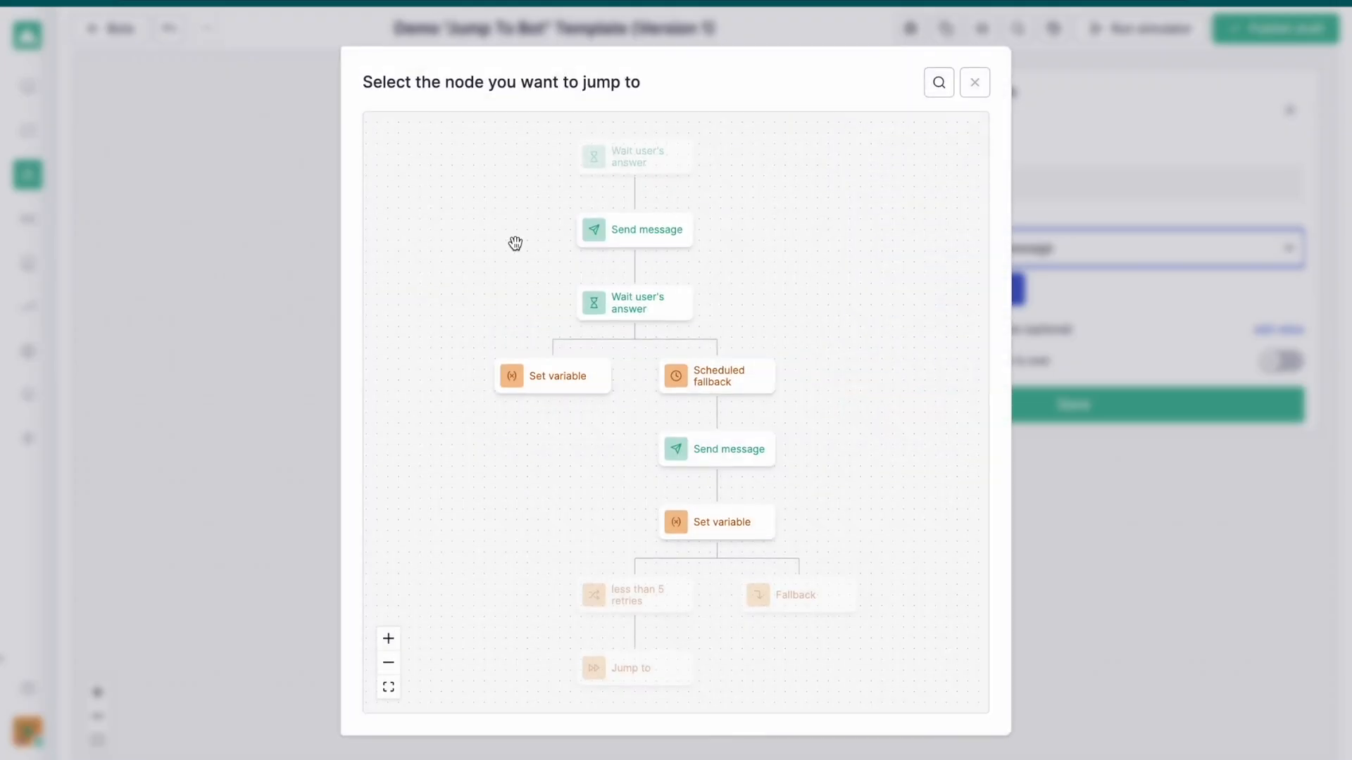
{"action": "scroll", "coordinate": [580, 239], "scroll_direction": "down", "scroll_amount": 1}
{"action": "left_click_drag", "start_coordinate": [581, 240], "coordinate": [561, 218]}
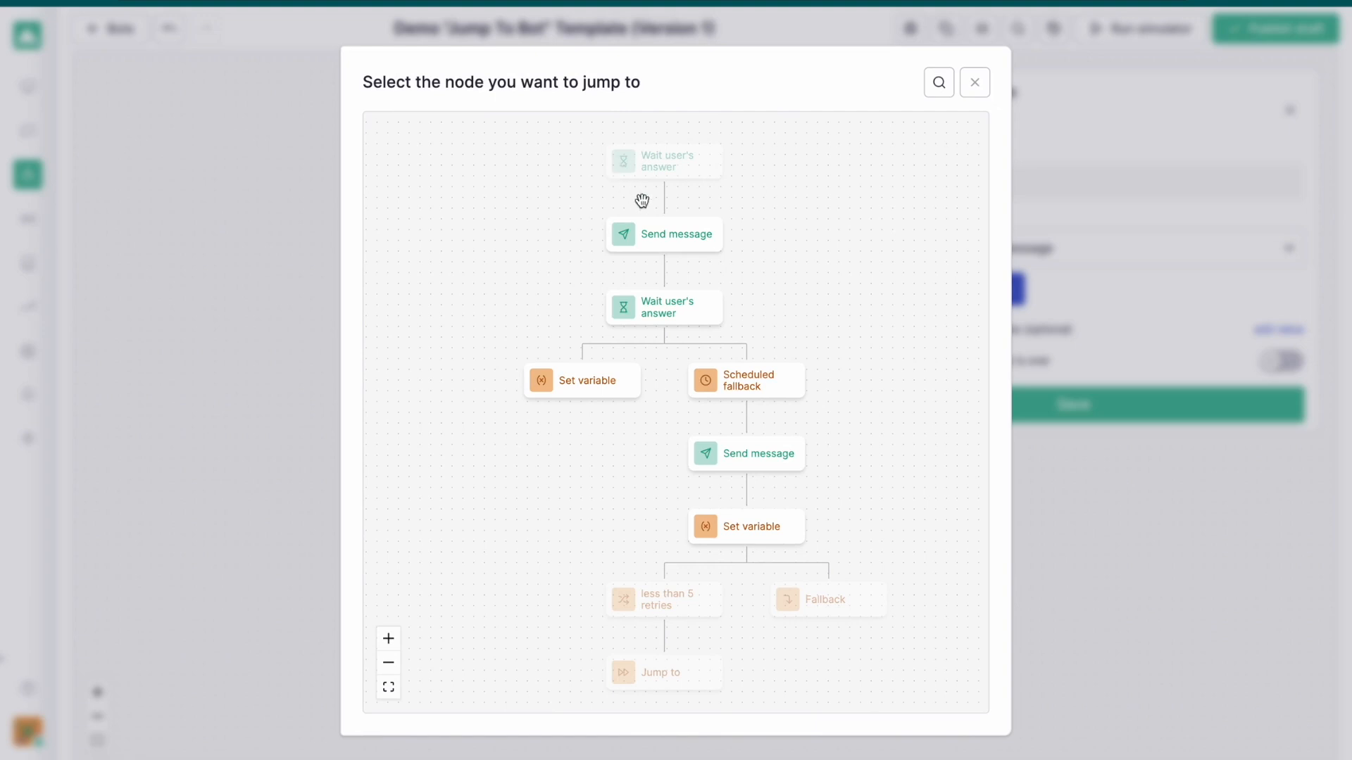
{"action": "scroll", "coordinate": [669, 237], "scroll_direction": "down", "scroll_amount": 1}
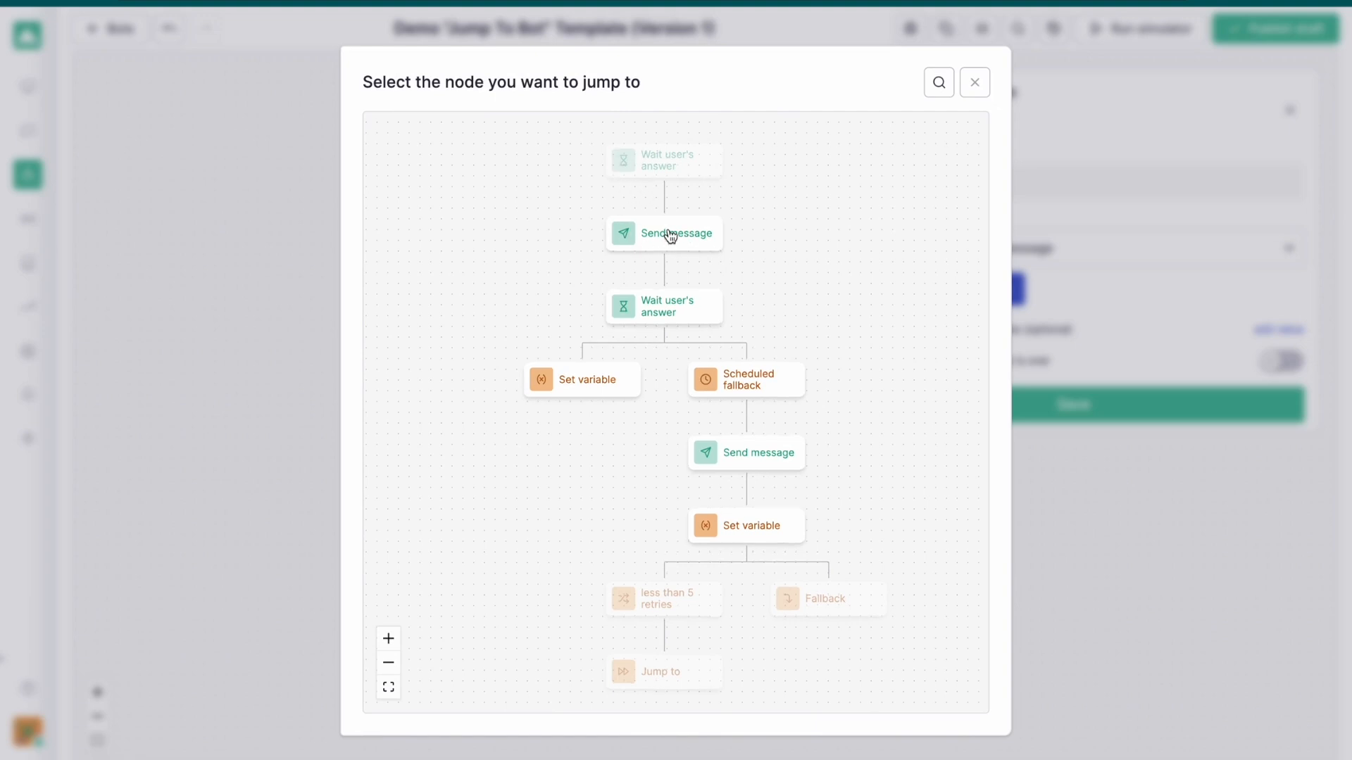
{"action": "left_click", "coordinate": [669, 236]}
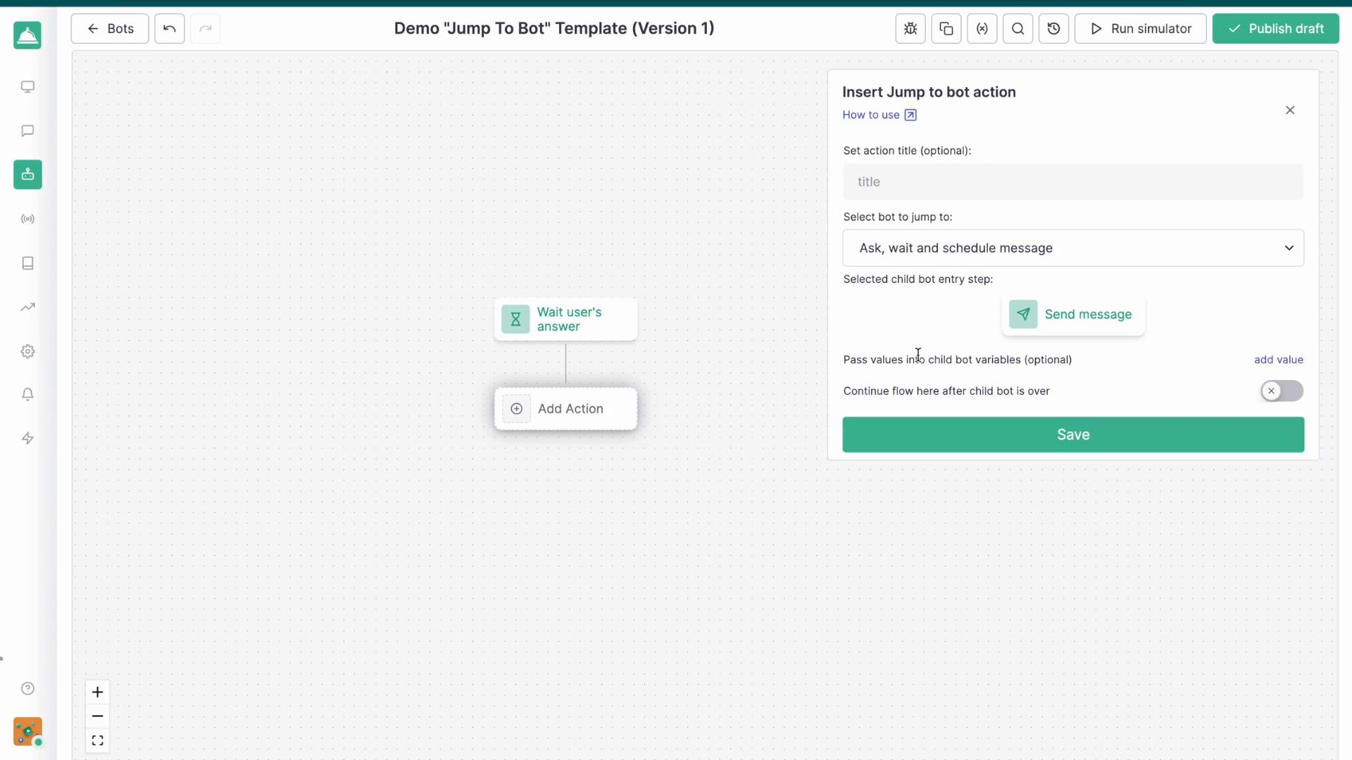
{"action": "left_click", "coordinate": [1276, 359]}
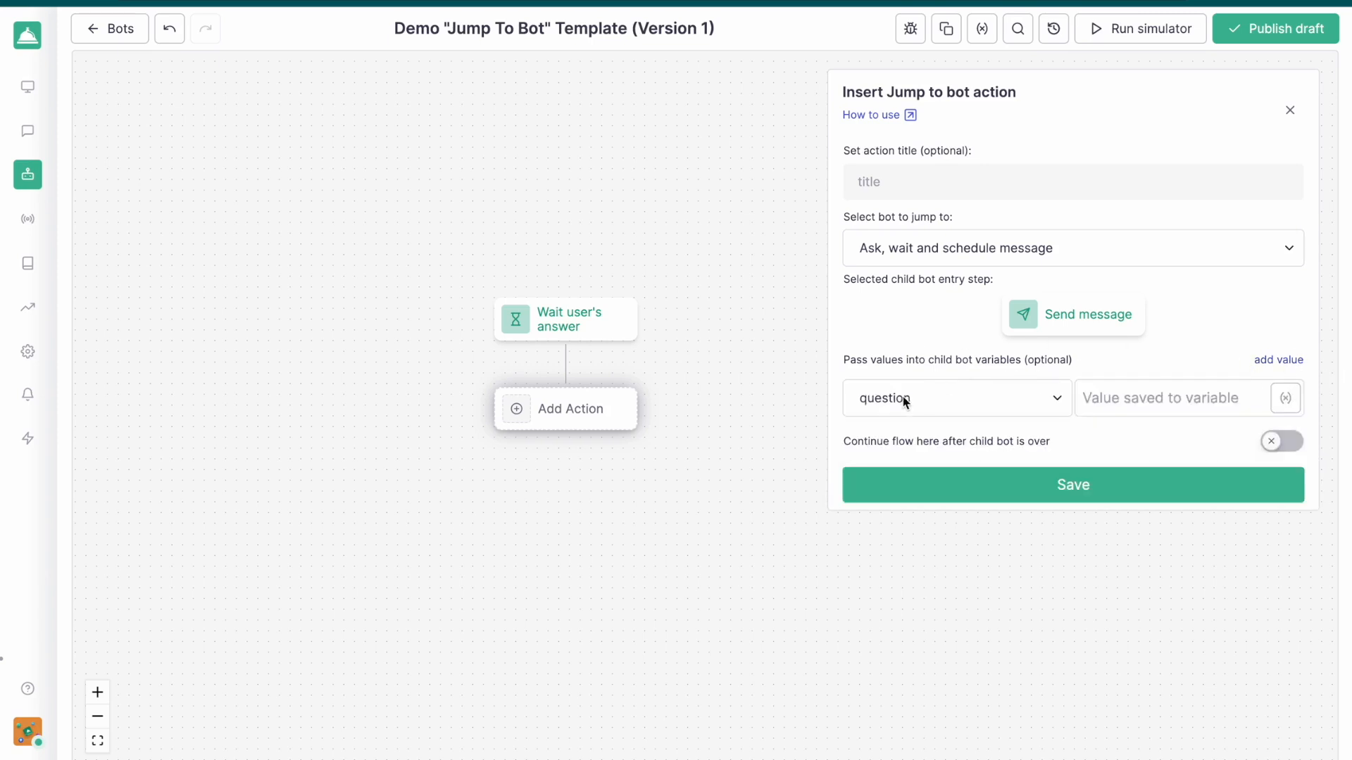
{"action": "left_click", "coordinate": [1120, 400]}
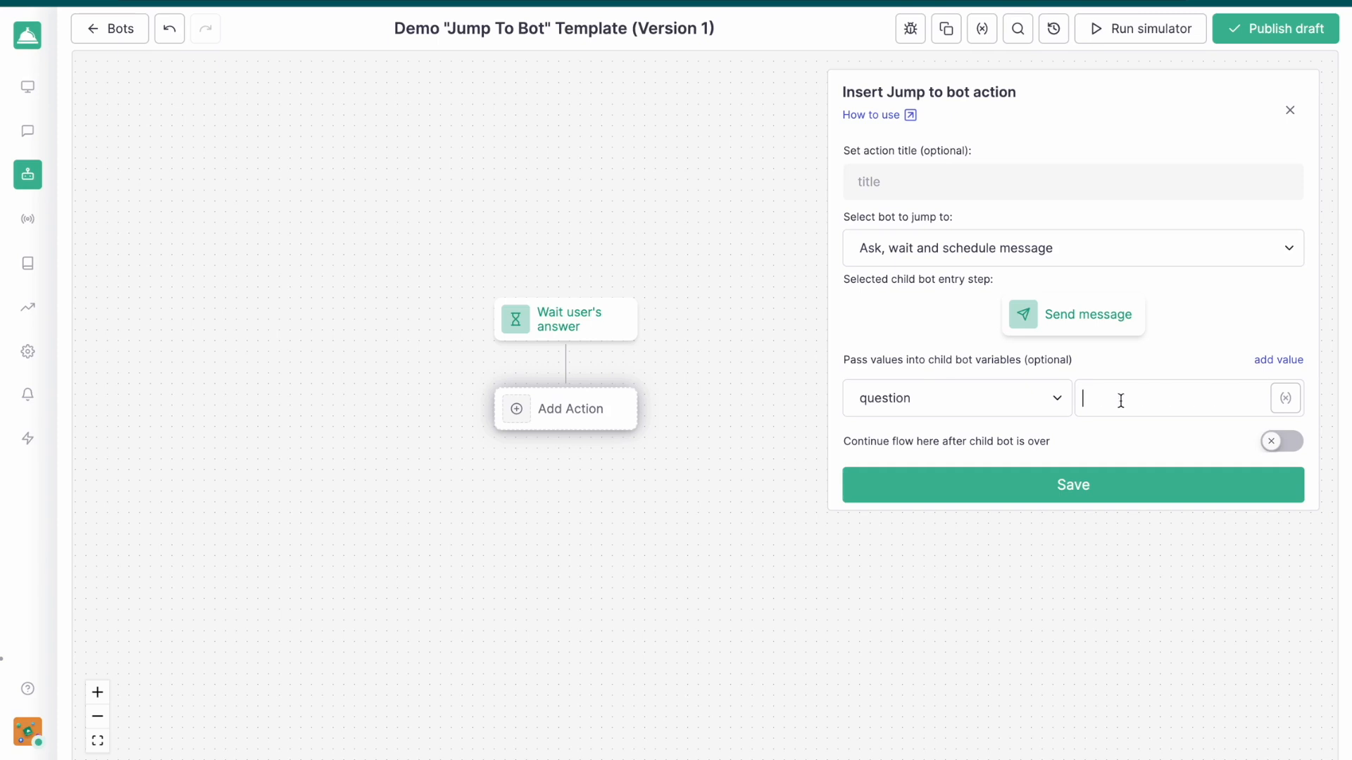
{"action": "left_click", "coordinate": [1286, 404]}
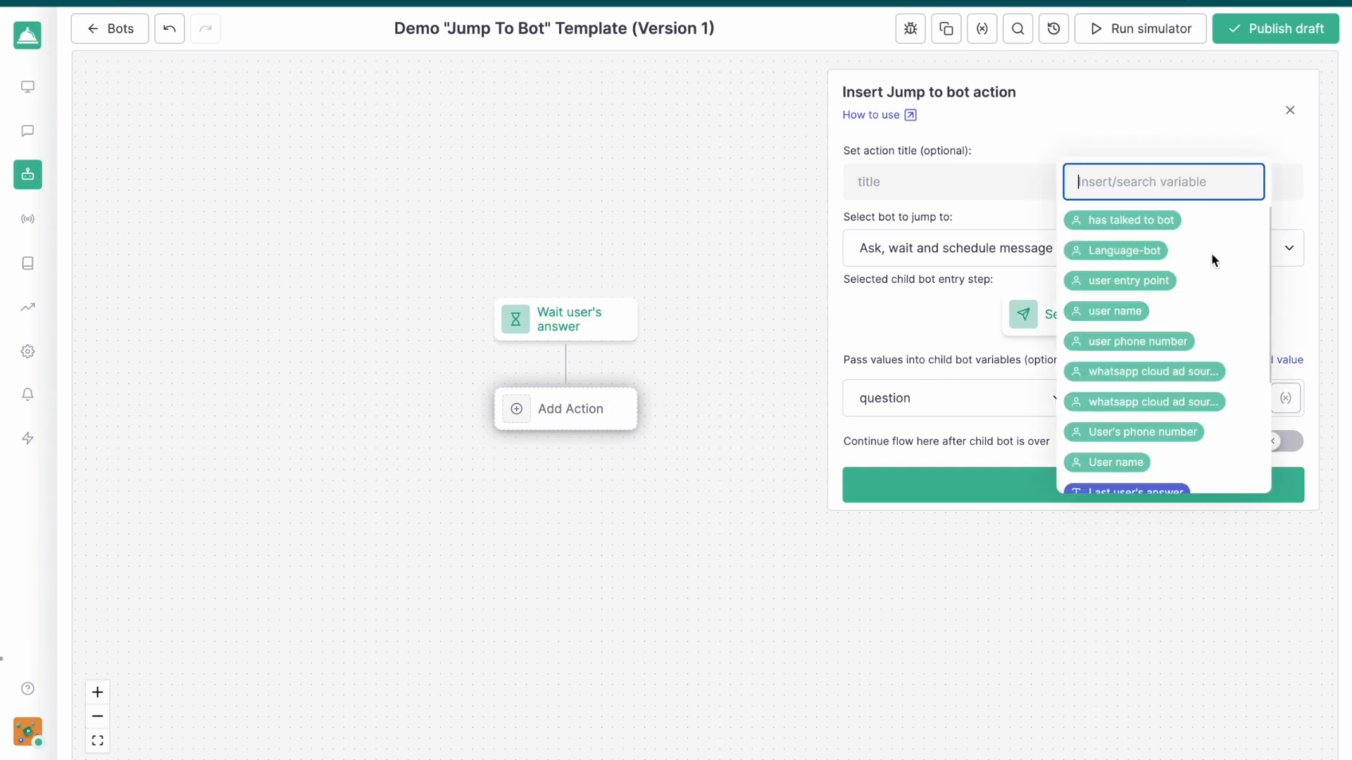
{"action": "left_click", "coordinate": [1298, 336]}
{"action": "left_click", "coordinate": [1299, 335]}
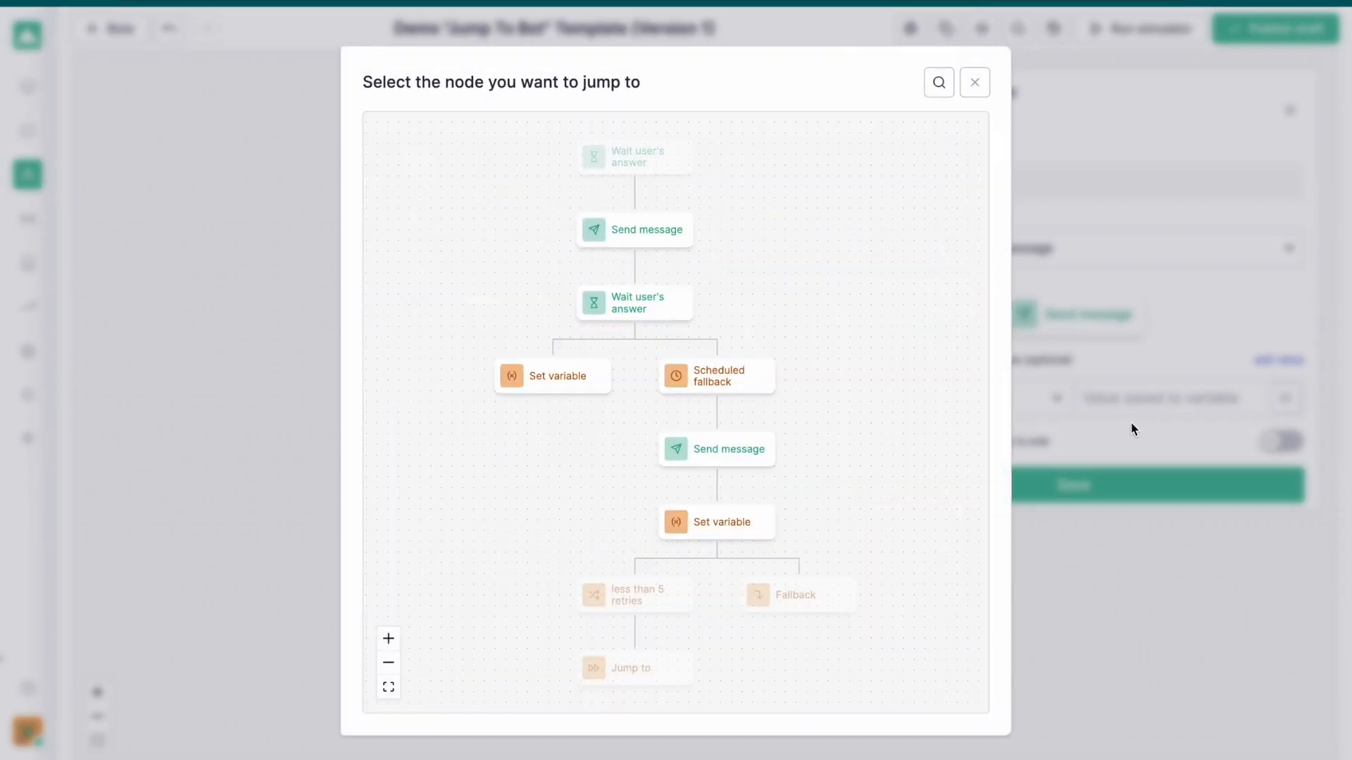
{"action": "left_click", "coordinate": [974, 82]}
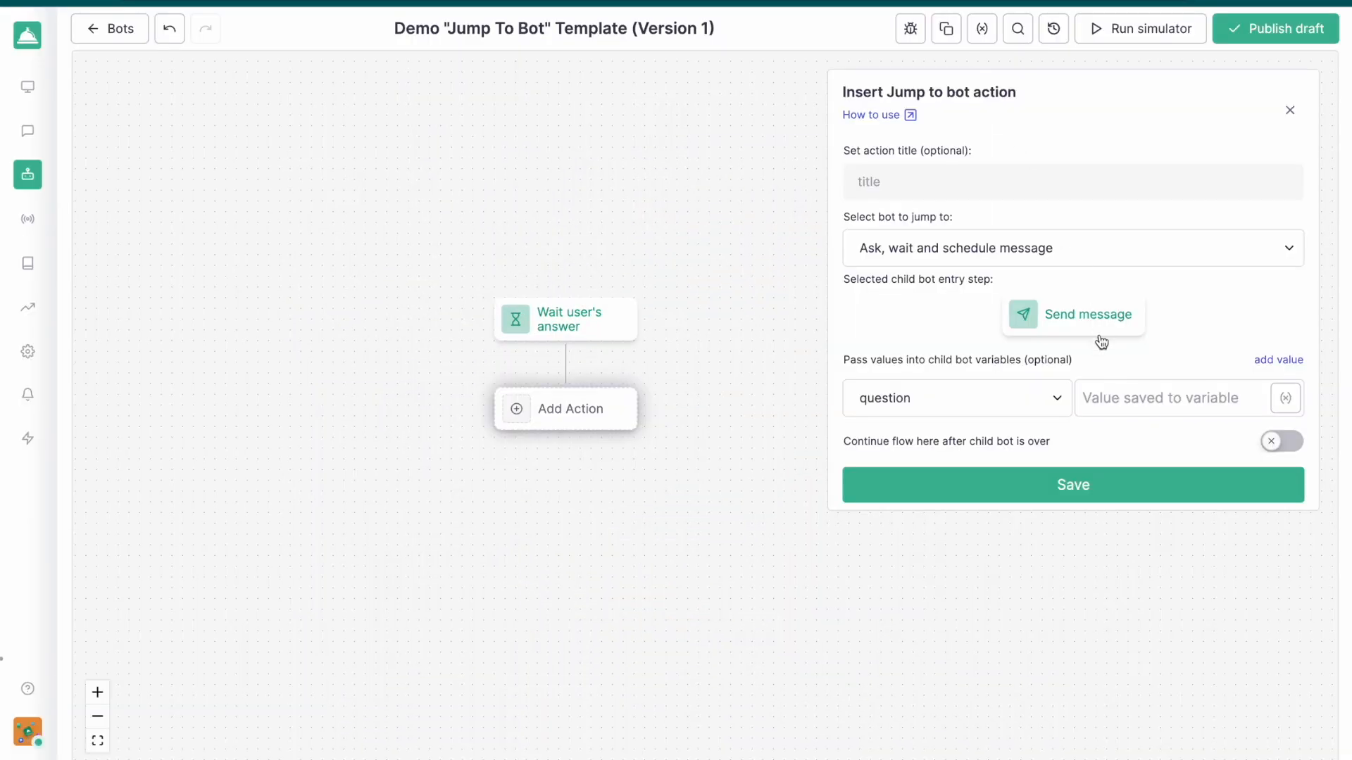
Enter "What is your name?" as the value passed into the child bot's question variable
{"action": "left_click", "coordinate": [1103, 393]}
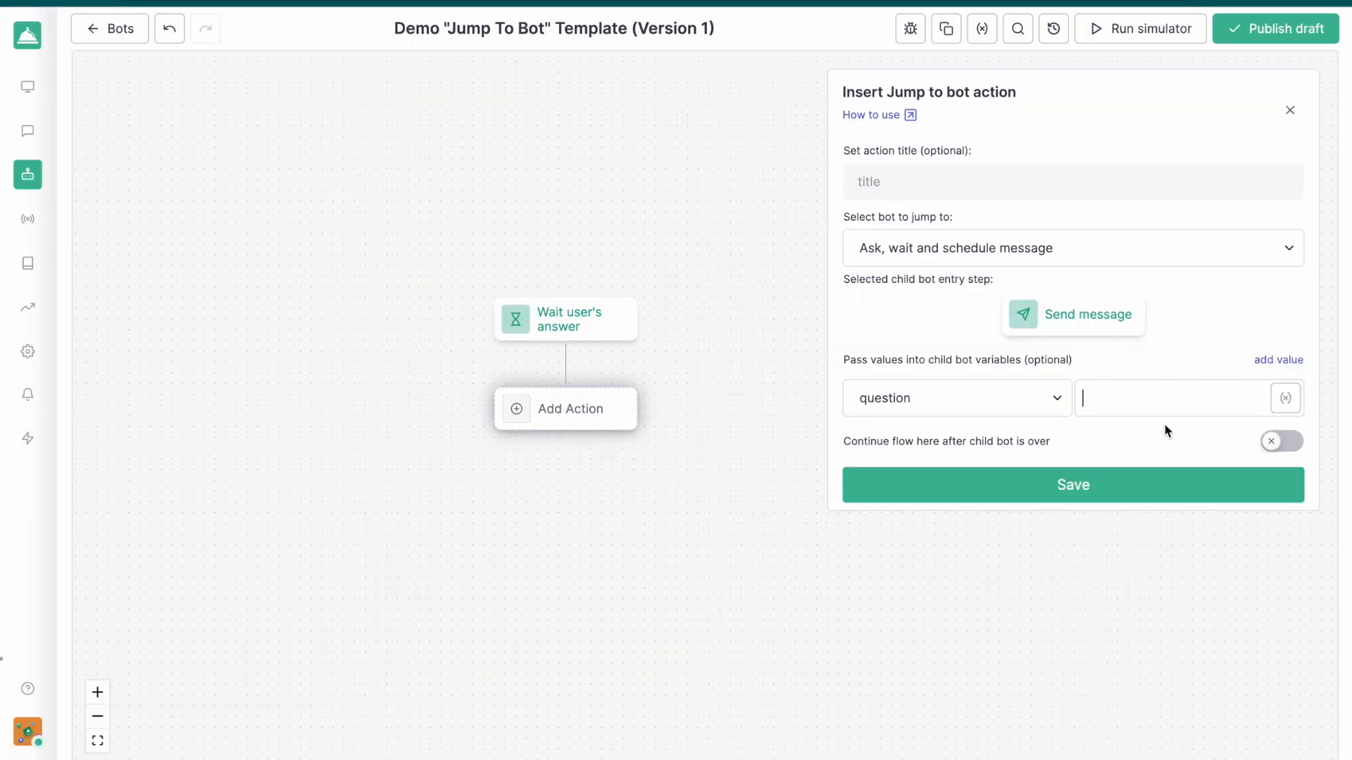
{"action": "type", "text": "What is your name?"}
Pass "You forgot to answer, what is your name?" as the reminder message, enable continuing the flow after the child bot, and save the action
{"action": "left_click", "coordinate": [1263, 360]}
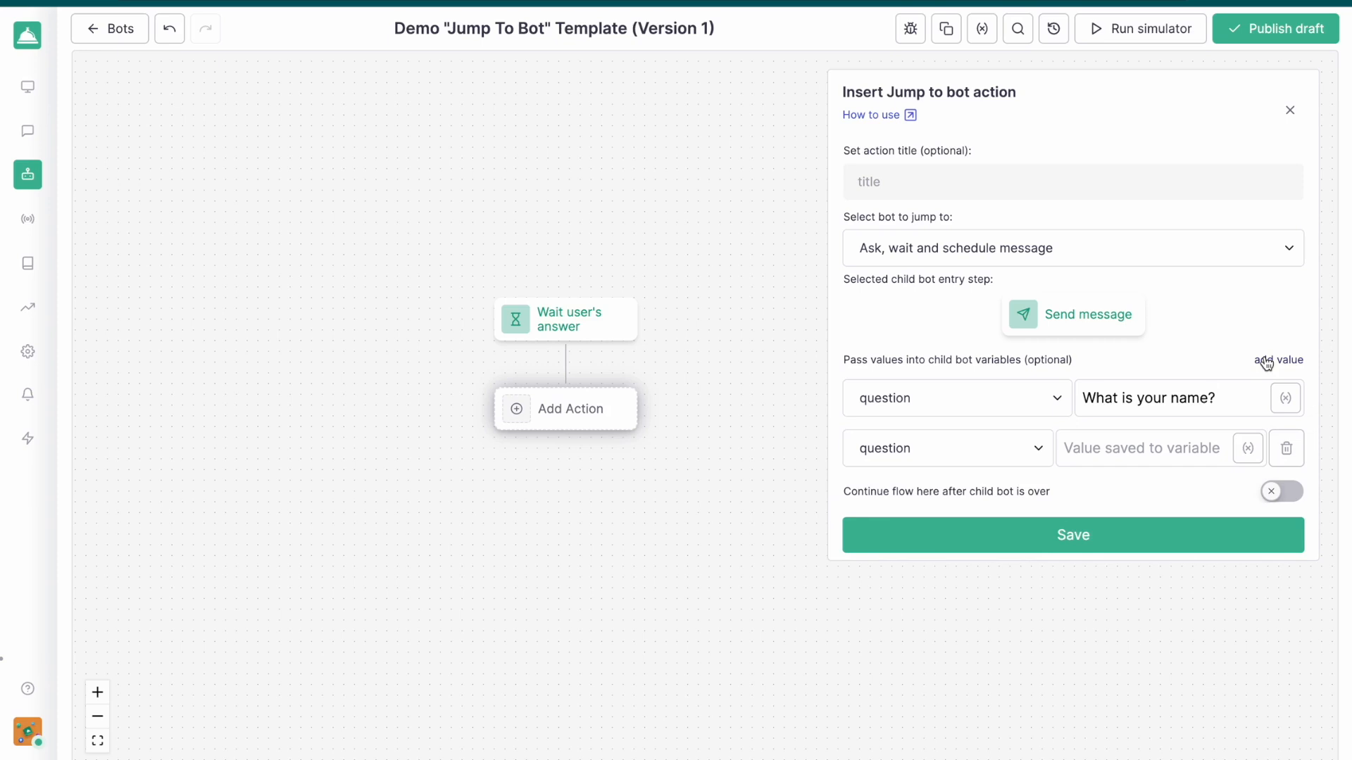
{"action": "left_click", "coordinate": [995, 438]}
{"action": "left_click", "coordinate": [897, 516]}
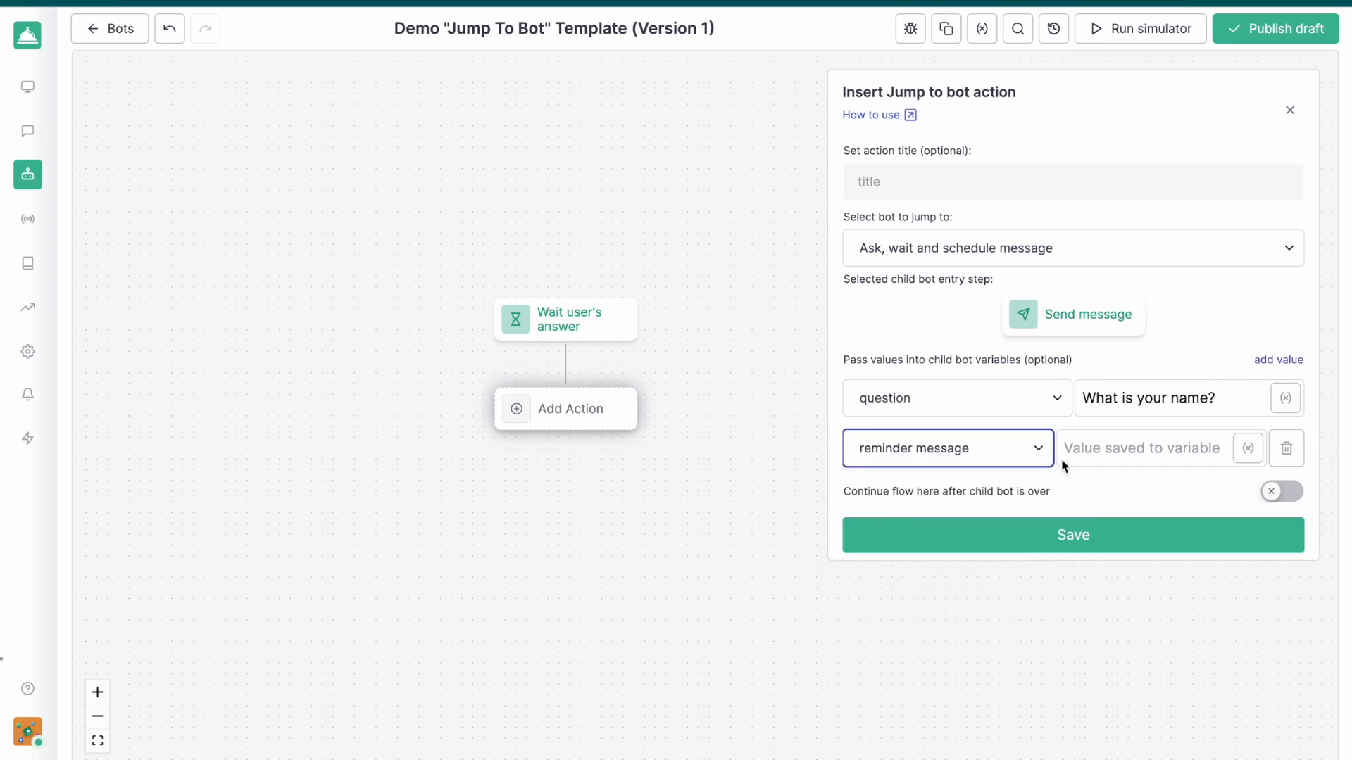
{"action": "left_click", "coordinate": [1106, 452]}
{"action": "type", "text": "You "}
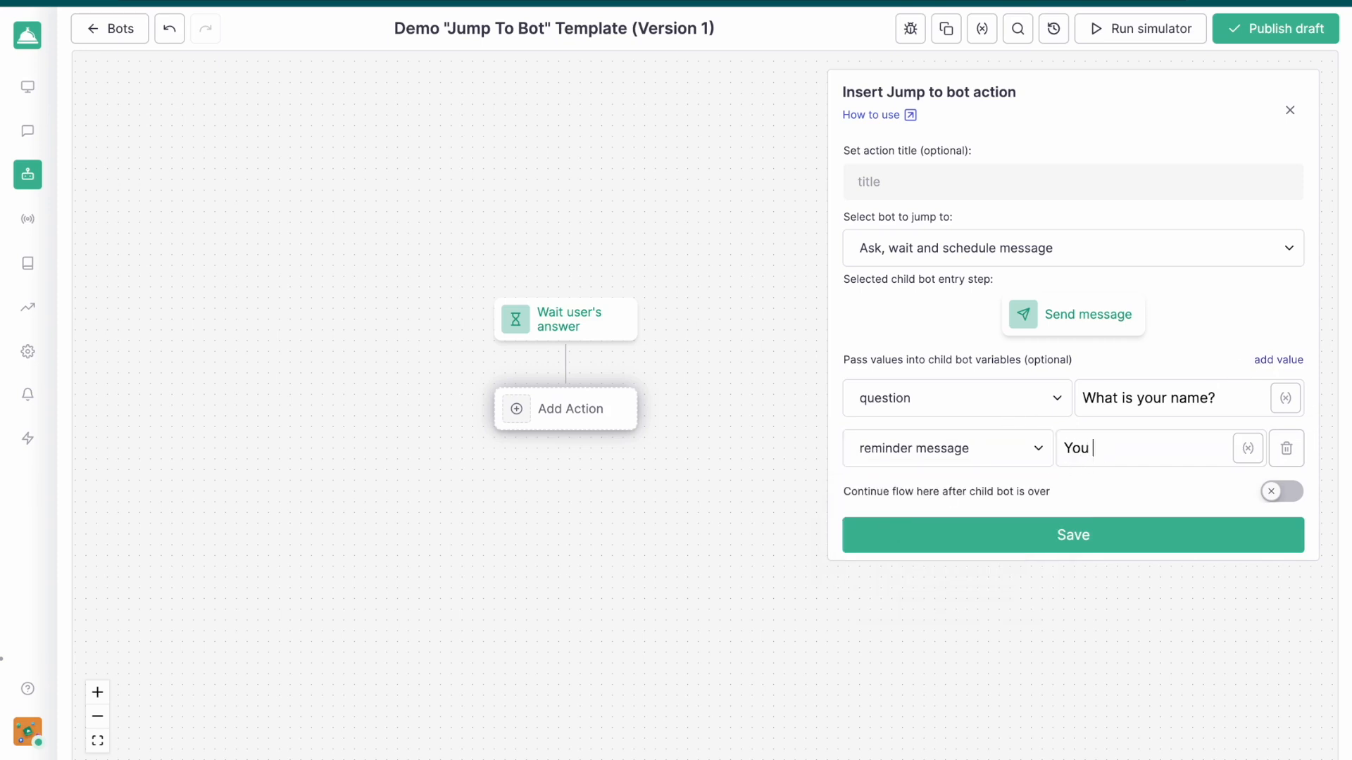
{"action": "type", "text": "forgot to answer, what is y"}
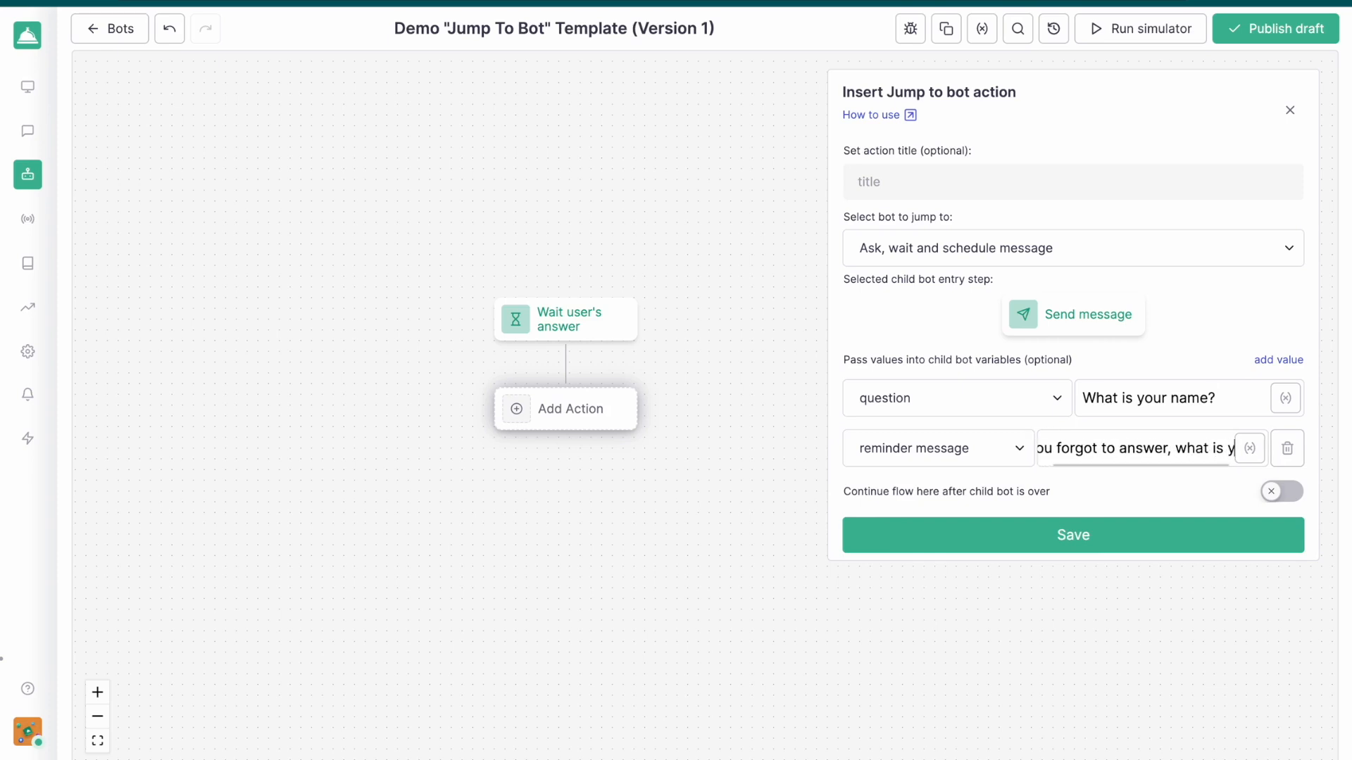
{"action": "type", "text": "our name?"}
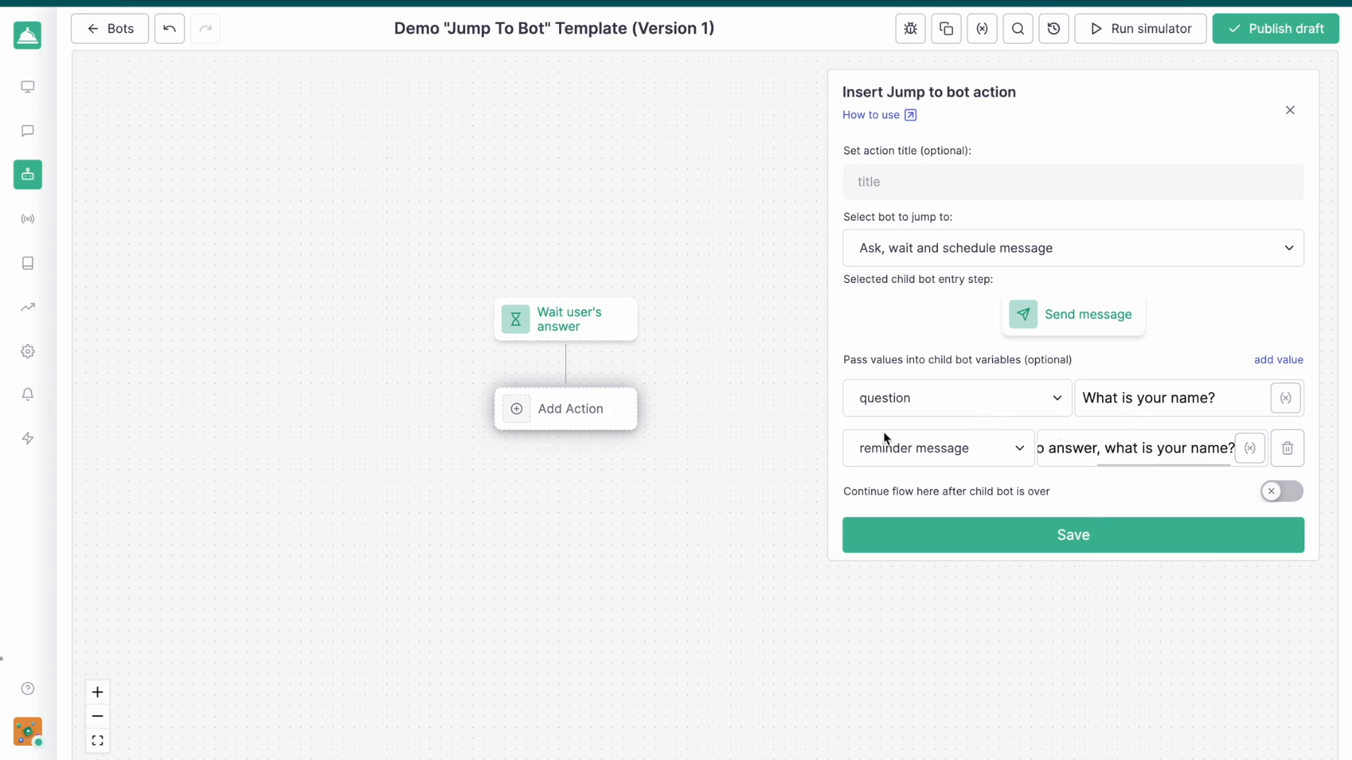
{"action": "left_click", "coordinate": [1273, 496]}
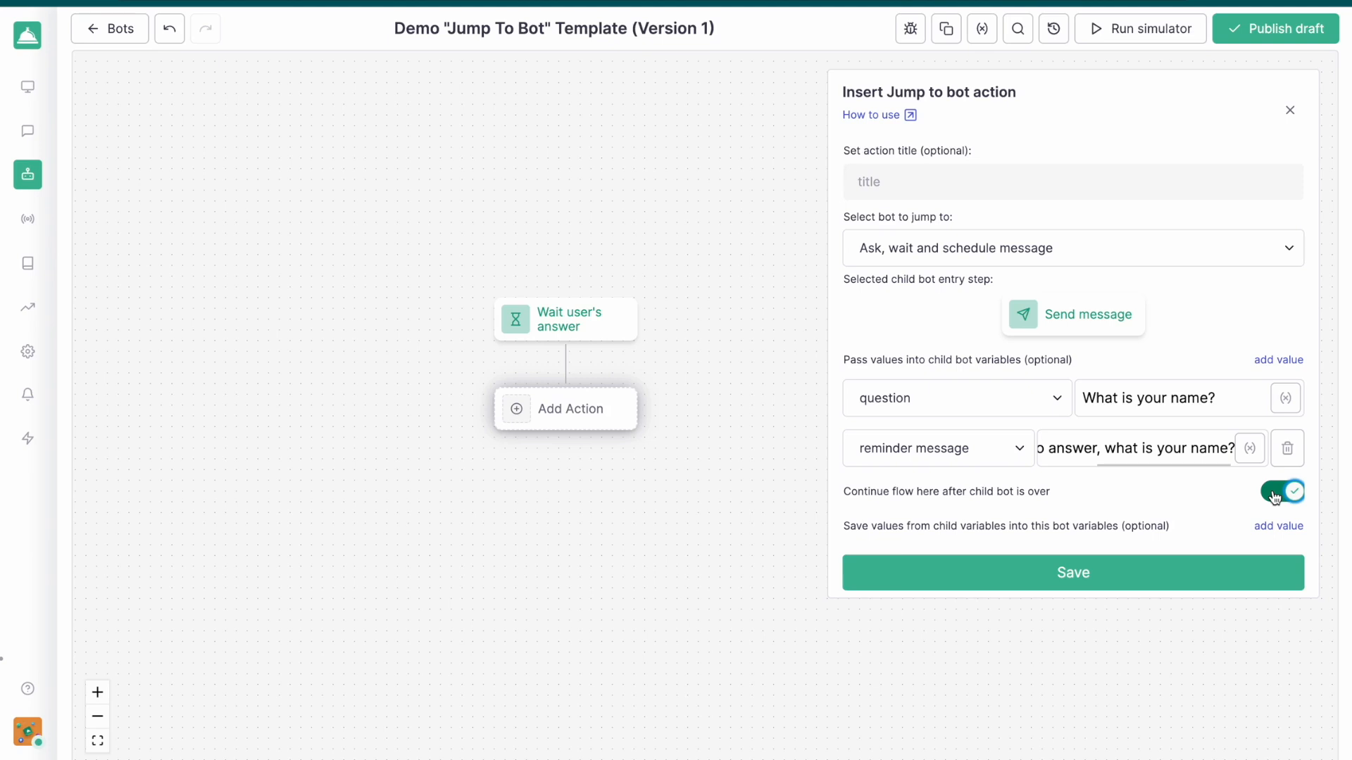
{"action": "left_click", "coordinate": [1199, 570]}
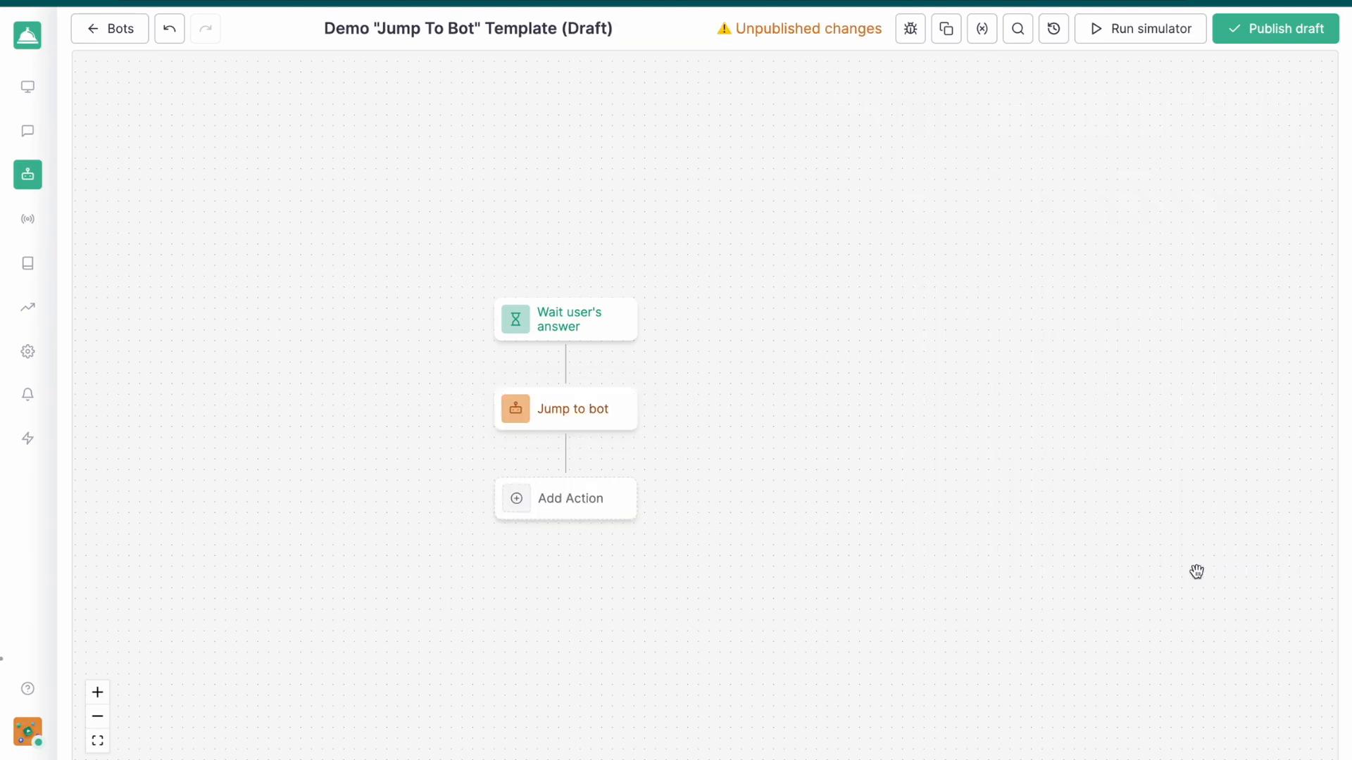
Title the Jump to bot action "Name and wait" and save it
{"action": "left_click_drag", "start_coordinate": [784, 516], "coordinate": [1040, 449]}
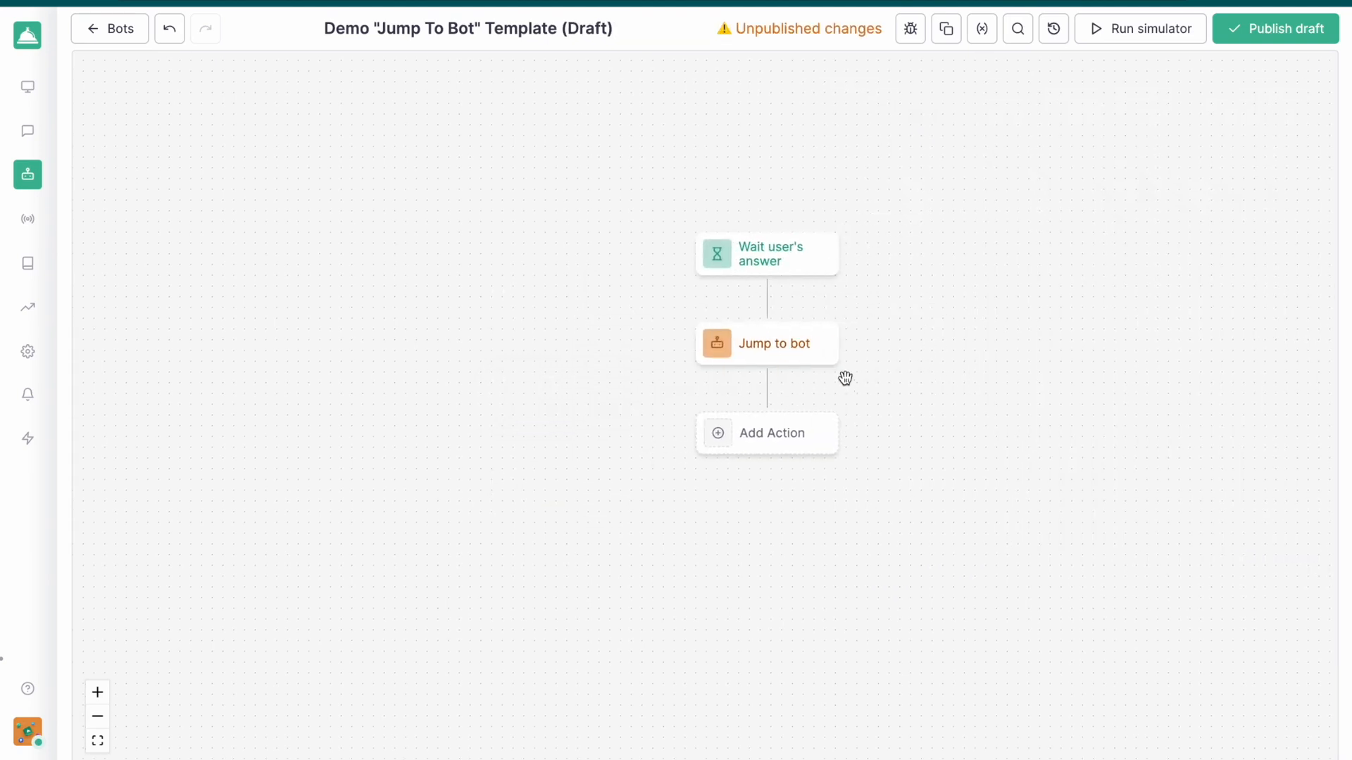
{"action": "left_click", "coordinate": [814, 355]}
{"action": "left_click", "coordinate": [958, 180]}
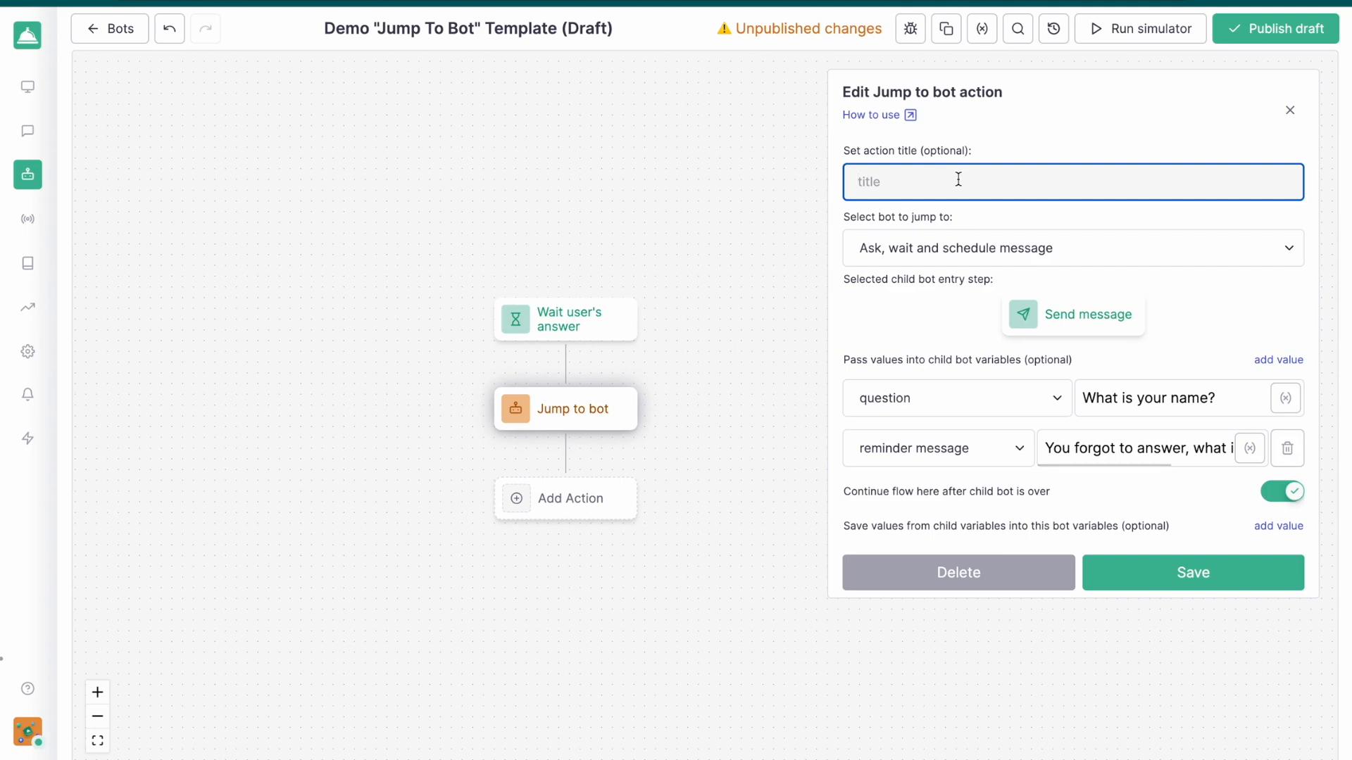
{"action": "type", "text": "Name and wait"}
{"action": "left_click", "coordinate": [1183, 573]}
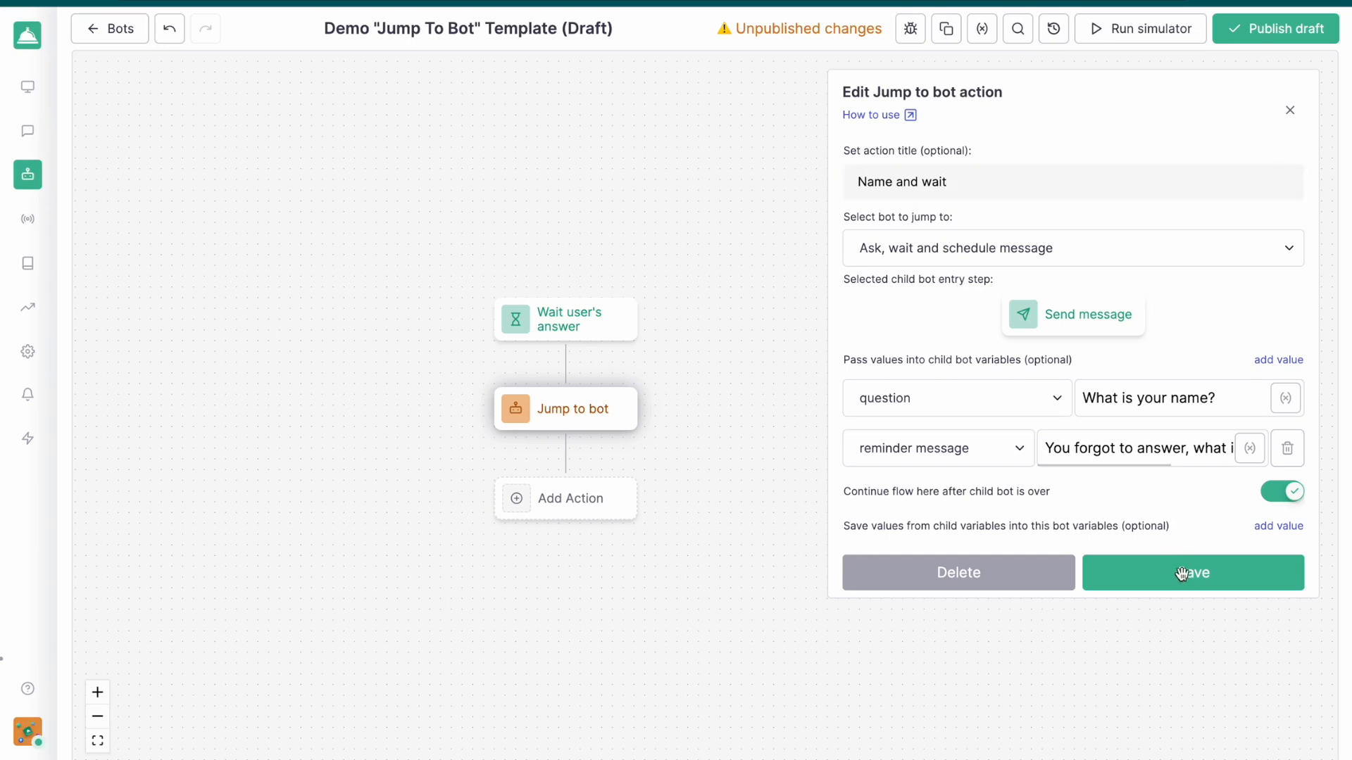
Add another Jump to bot action after "Name and wait", entering "Ask, wait and schedule message" at its first Send message node
{"action": "left_click_drag", "start_coordinate": [761, 483], "coordinate": [884, 482]}
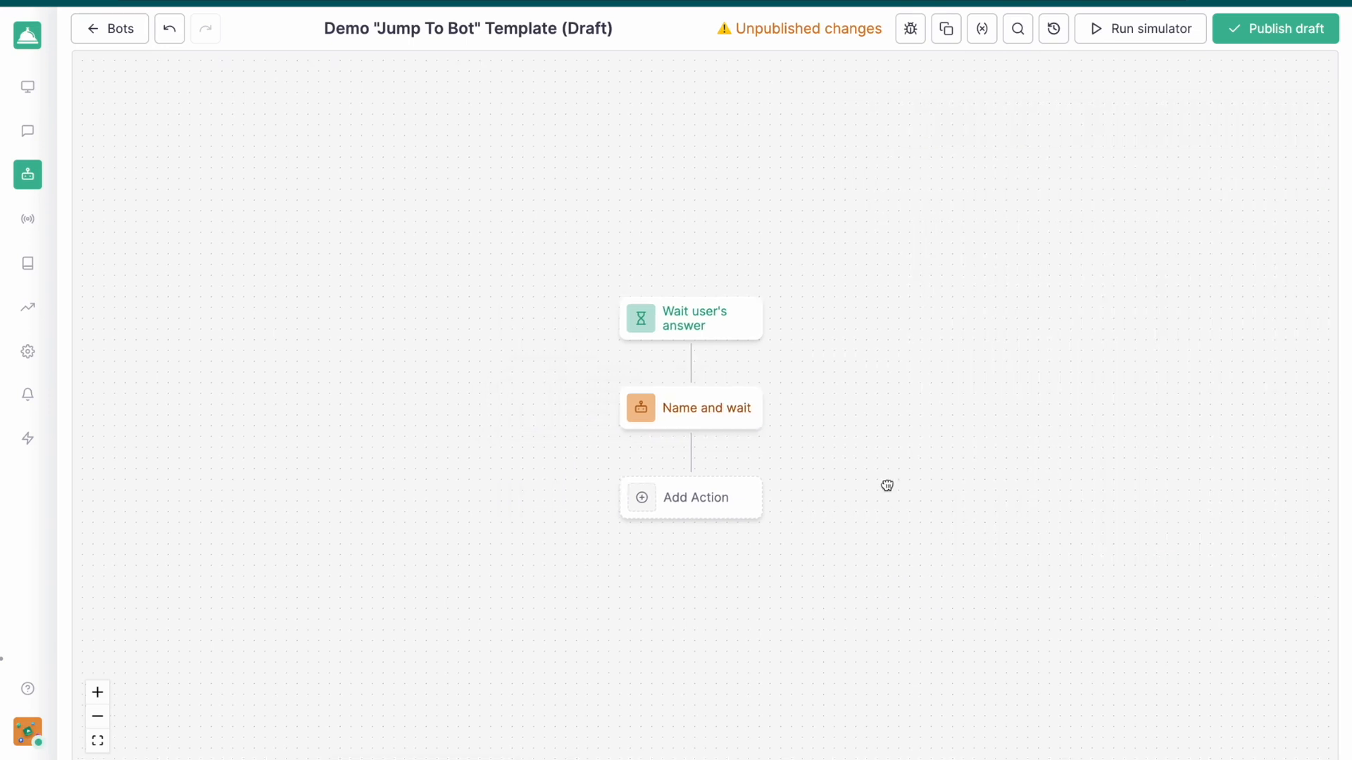
{"action": "left_click", "coordinate": [692, 496]}
{"action": "scroll", "coordinate": [936, 624], "scroll_direction": "down", "scroll_amount": 5}
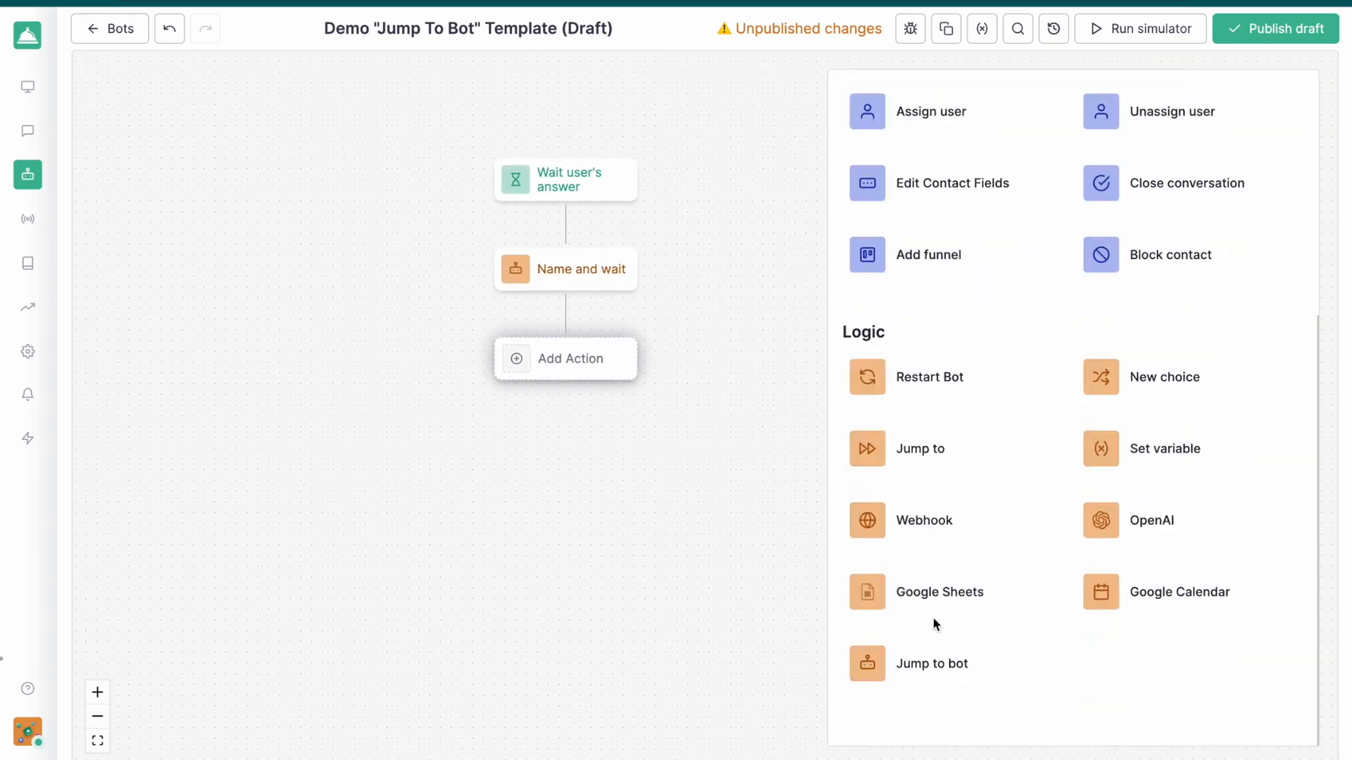
{"action": "left_click", "coordinate": [933, 672]}
{"action": "left_click", "coordinate": [925, 260]}
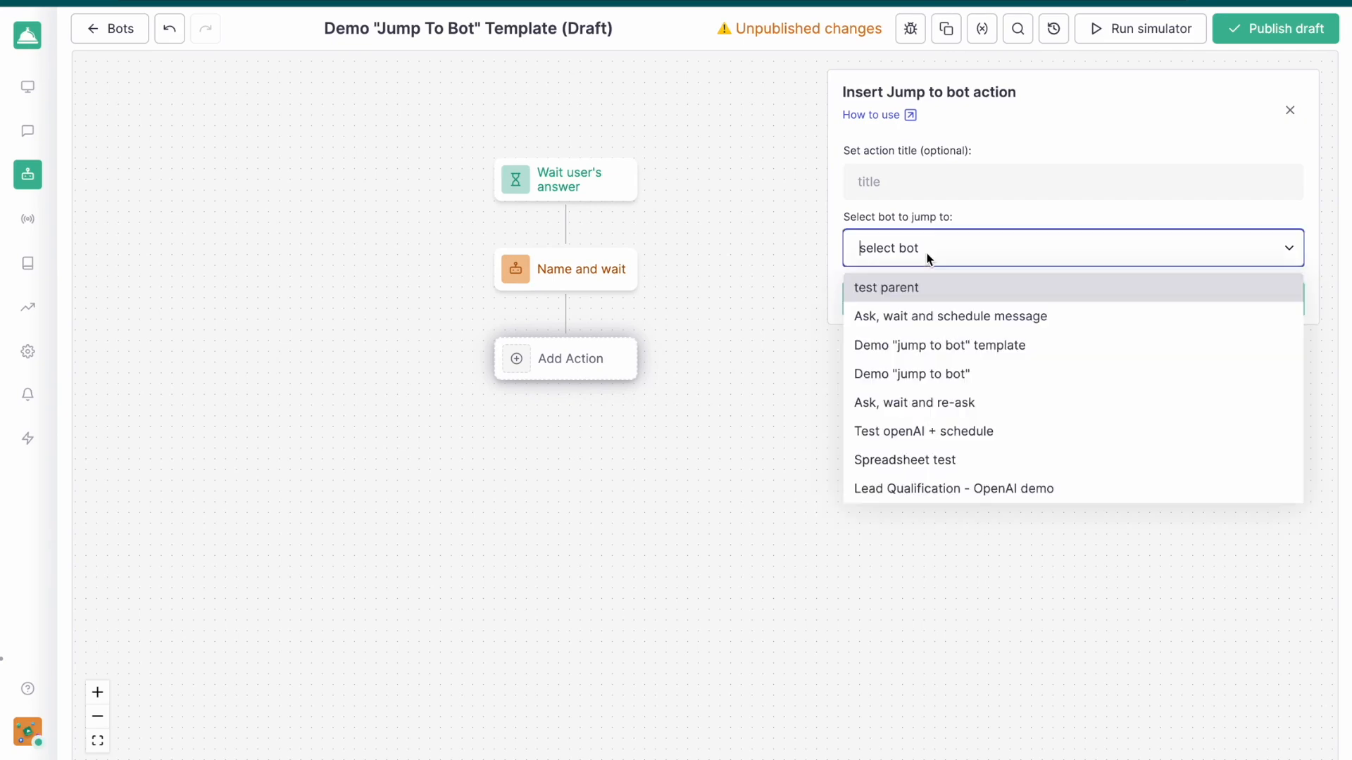
{"action": "left_click", "coordinate": [927, 319]}
{"action": "left_click", "coordinate": [925, 285]}
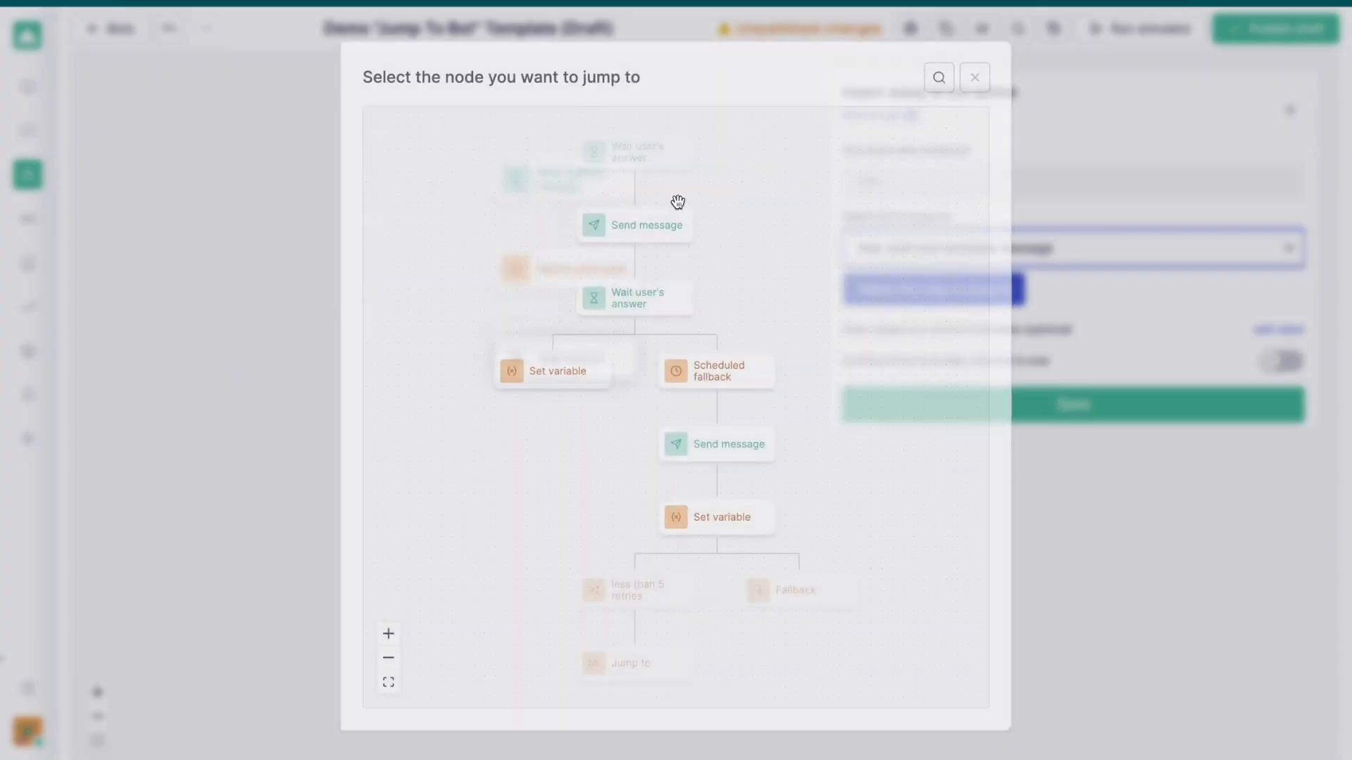
{"action": "left_click", "coordinate": [616, 239]}
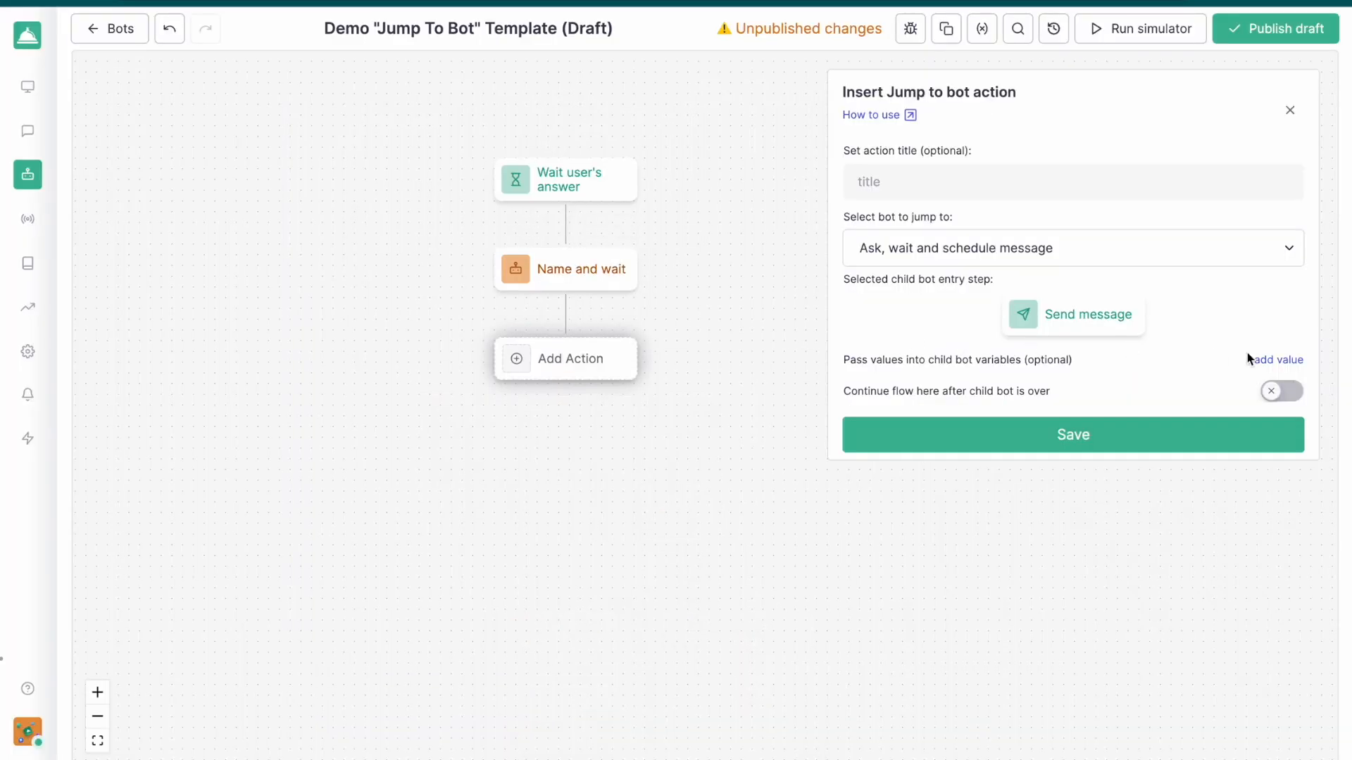
Pass "Where do you live?" into the child bot's question variable for the second Jump to bot action
{"action": "left_click", "coordinate": [1296, 362]}
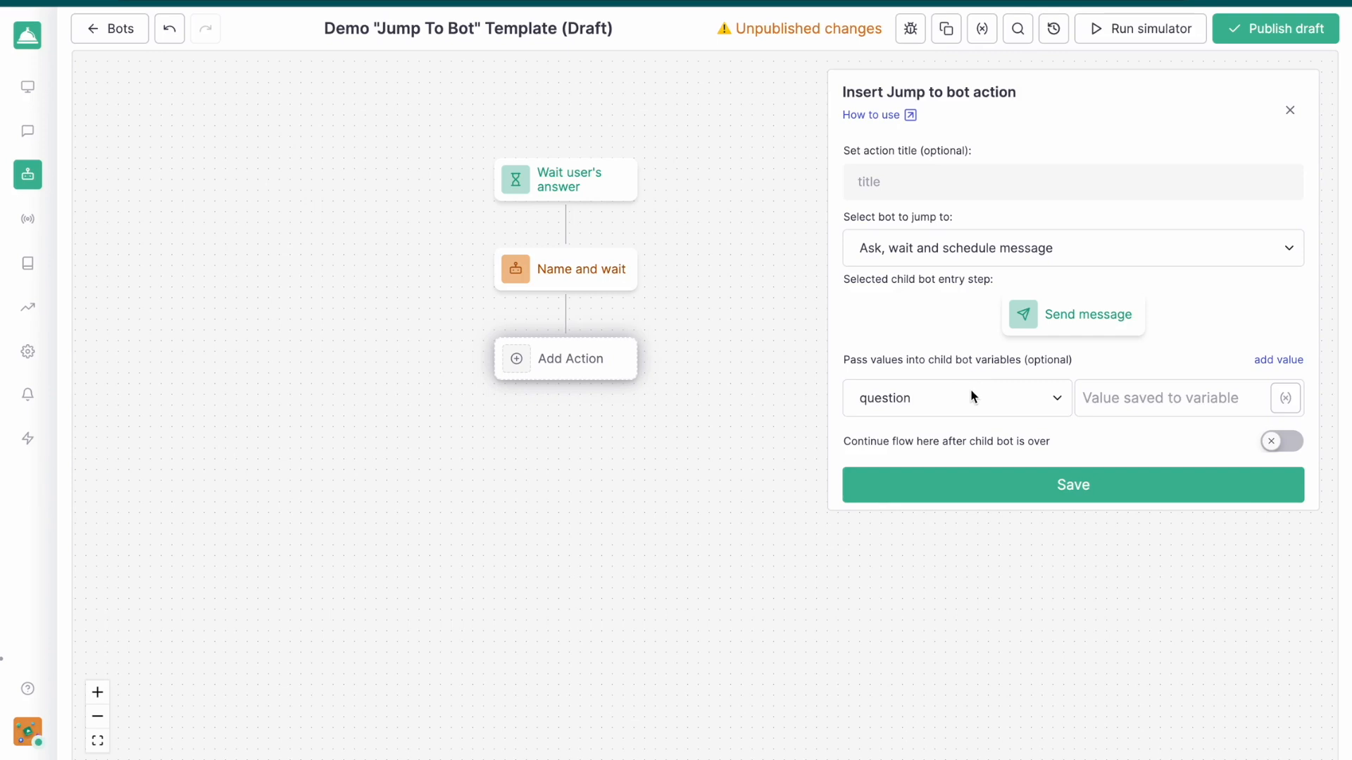
{"action": "left_click", "coordinate": [1117, 397]}
{"action": "type", "text": "What"}
{"action": "key", "text": "BackSpace"}
{"action": "key", "text": "BackSpace"}
{"action": "key", "text": "BackSpace"}
{"action": "type", "text": "ere do you live?"}
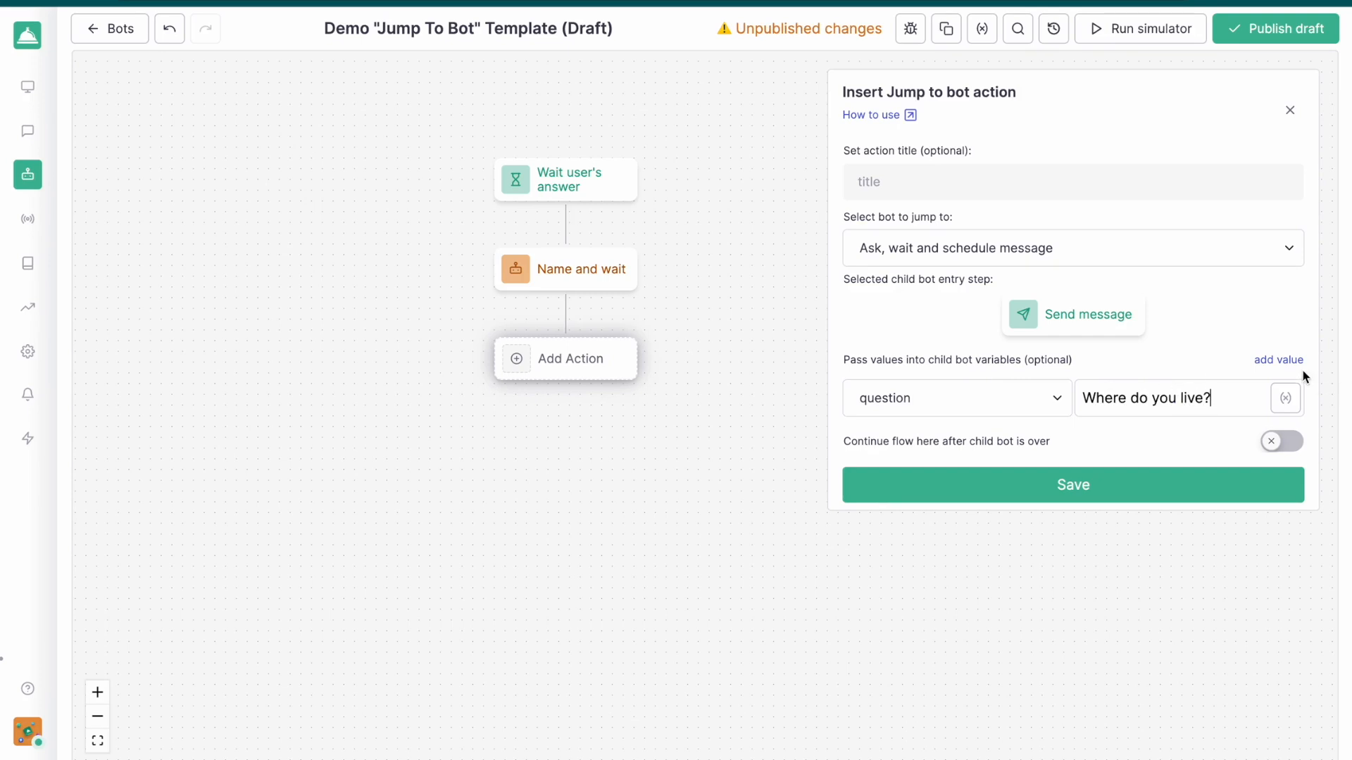
Pass "Sorry you forgot to answer" as the reminder message and enable continuing the flow here after the child bot is over
{"action": "left_click", "coordinate": [1283, 361]}
{"action": "left_click", "coordinate": [903, 451]}
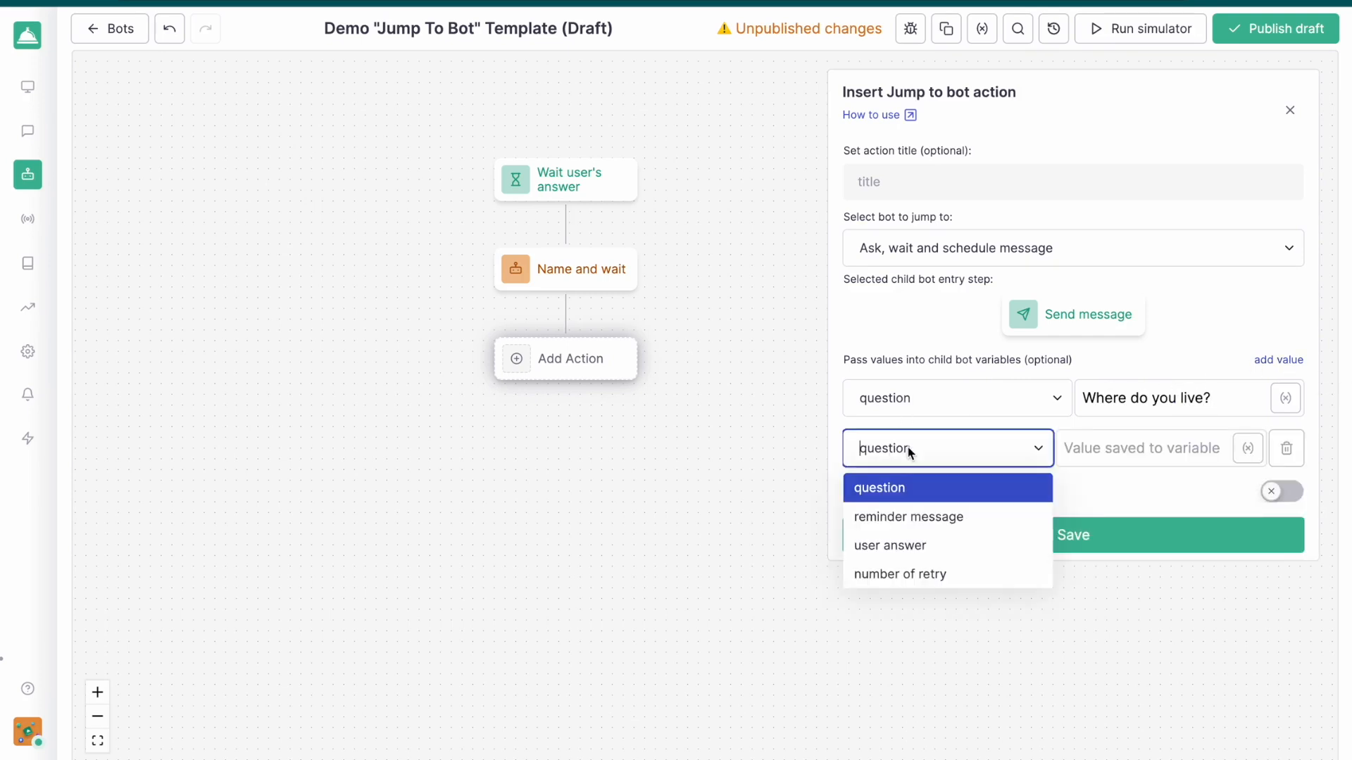
{"action": "left_click", "coordinate": [908, 518]}
{"action": "left_click", "coordinate": [1100, 457]}
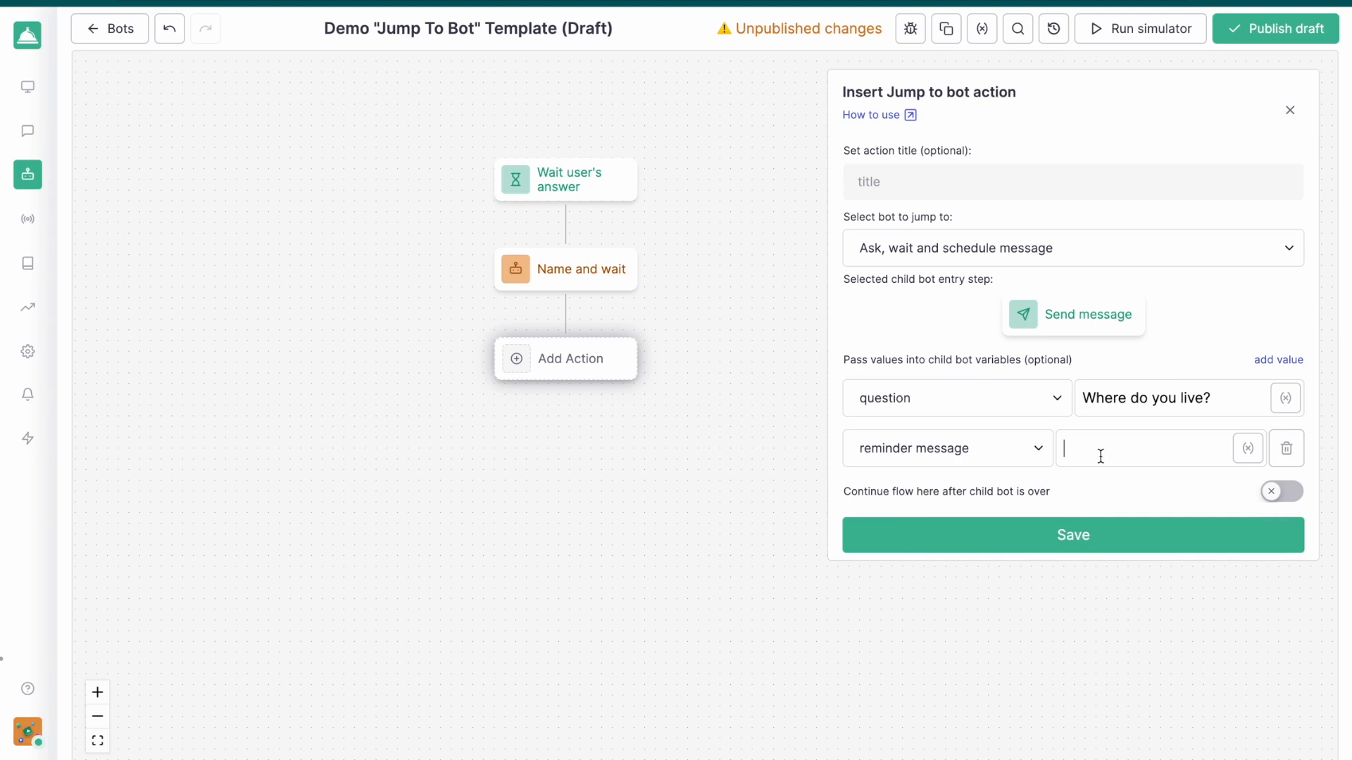
{"action": "type", "text": "Sorry you forgot to answer"}
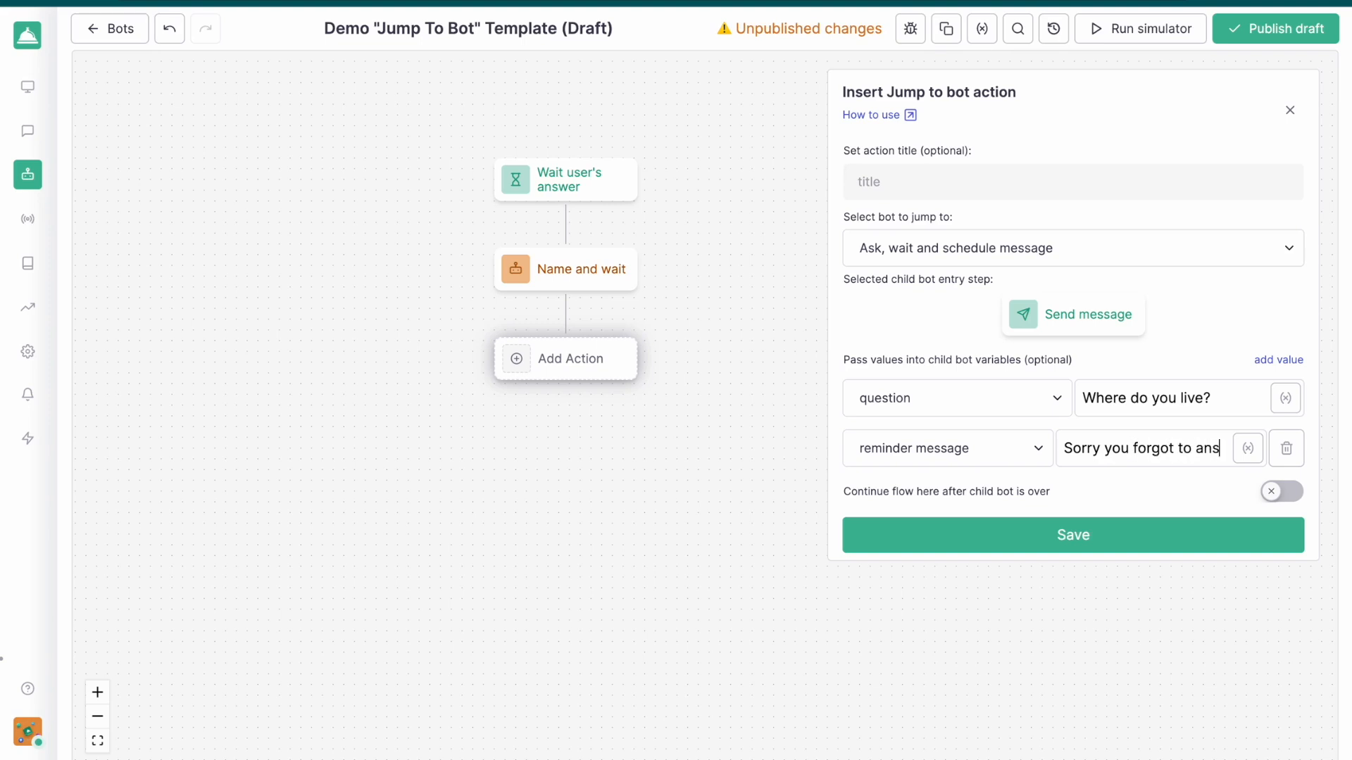
{"action": "left_click", "coordinate": [1264, 494]}
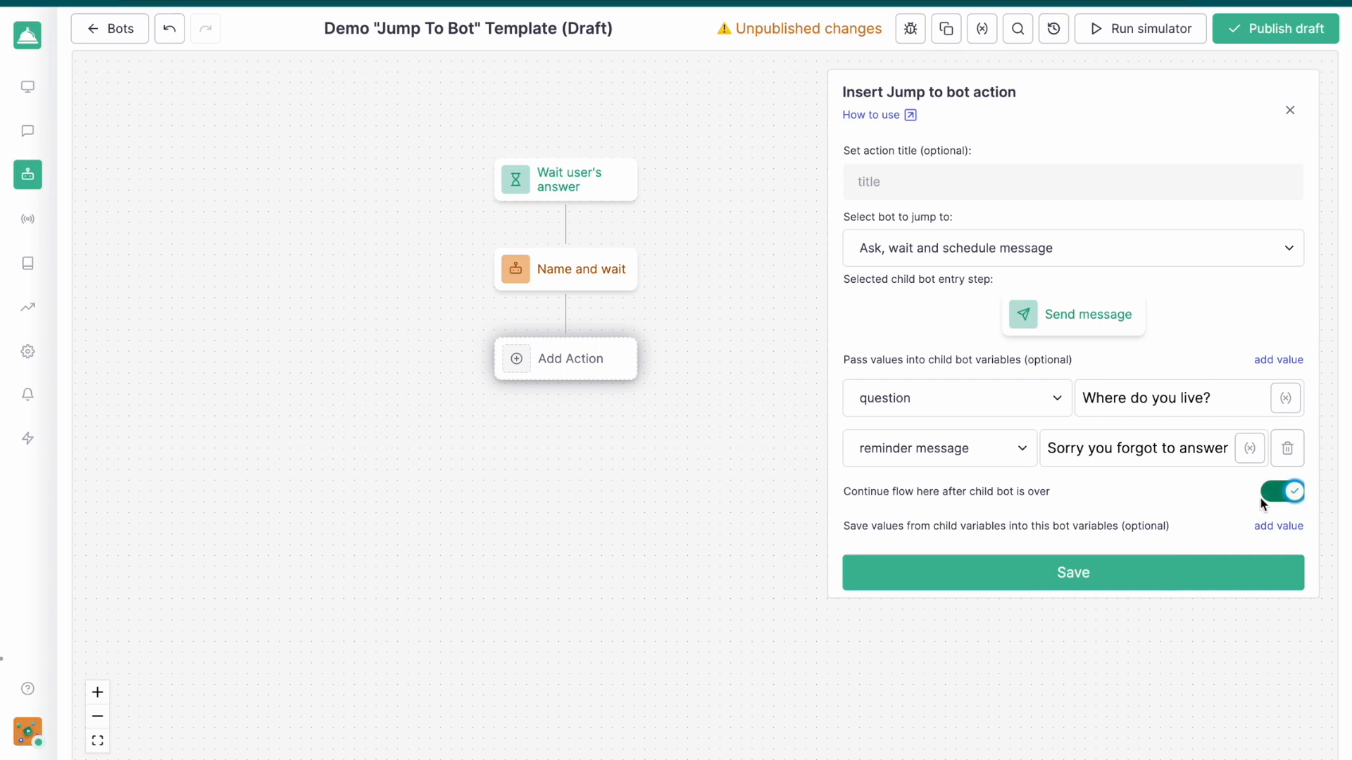
Save the second Jump to bot action and add a third, entering "Ask, wait and schedule message" at its first Send message node
{"action": "left_click", "coordinate": [1166, 568]}
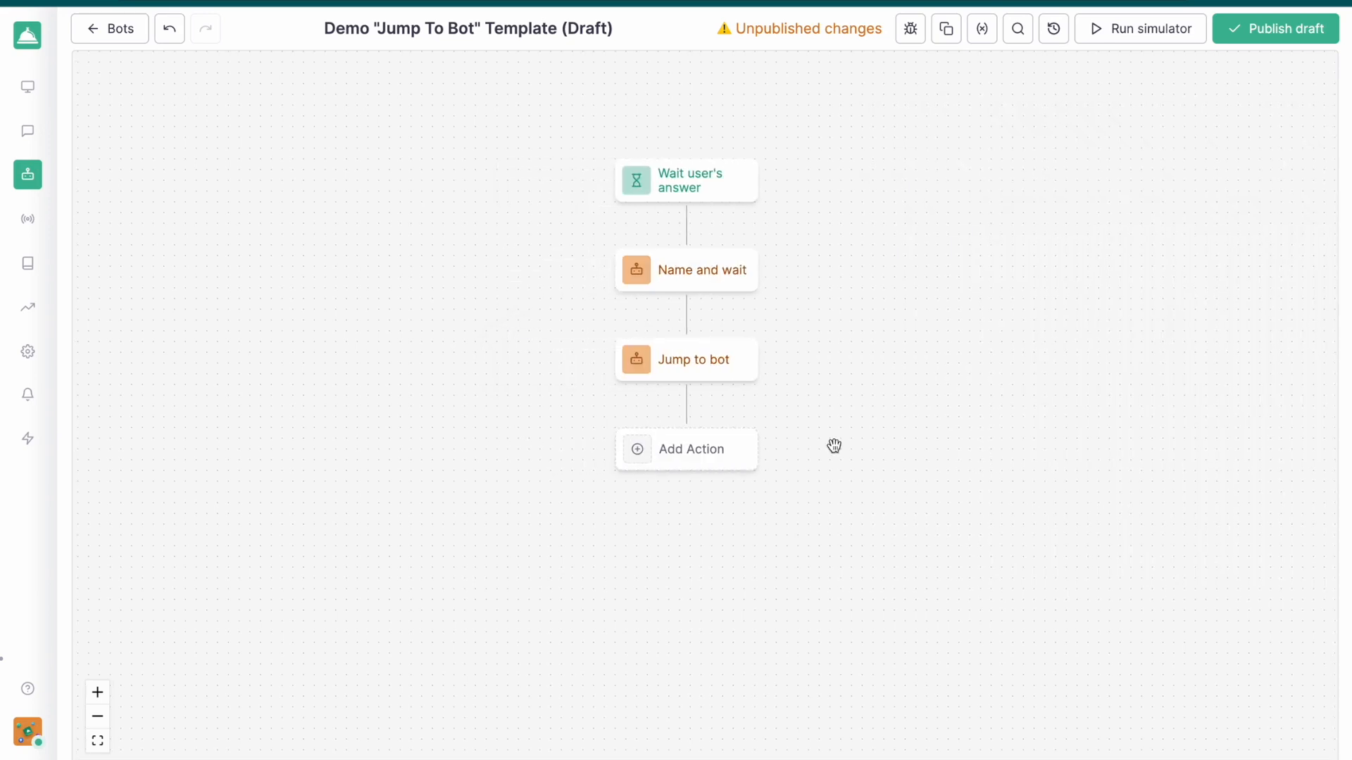
{"action": "left_click", "coordinate": [706, 454]}
{"action": "scroll", "coordinate": [945, 447], "scroll_direction": "down", "scroll_amount": 5}
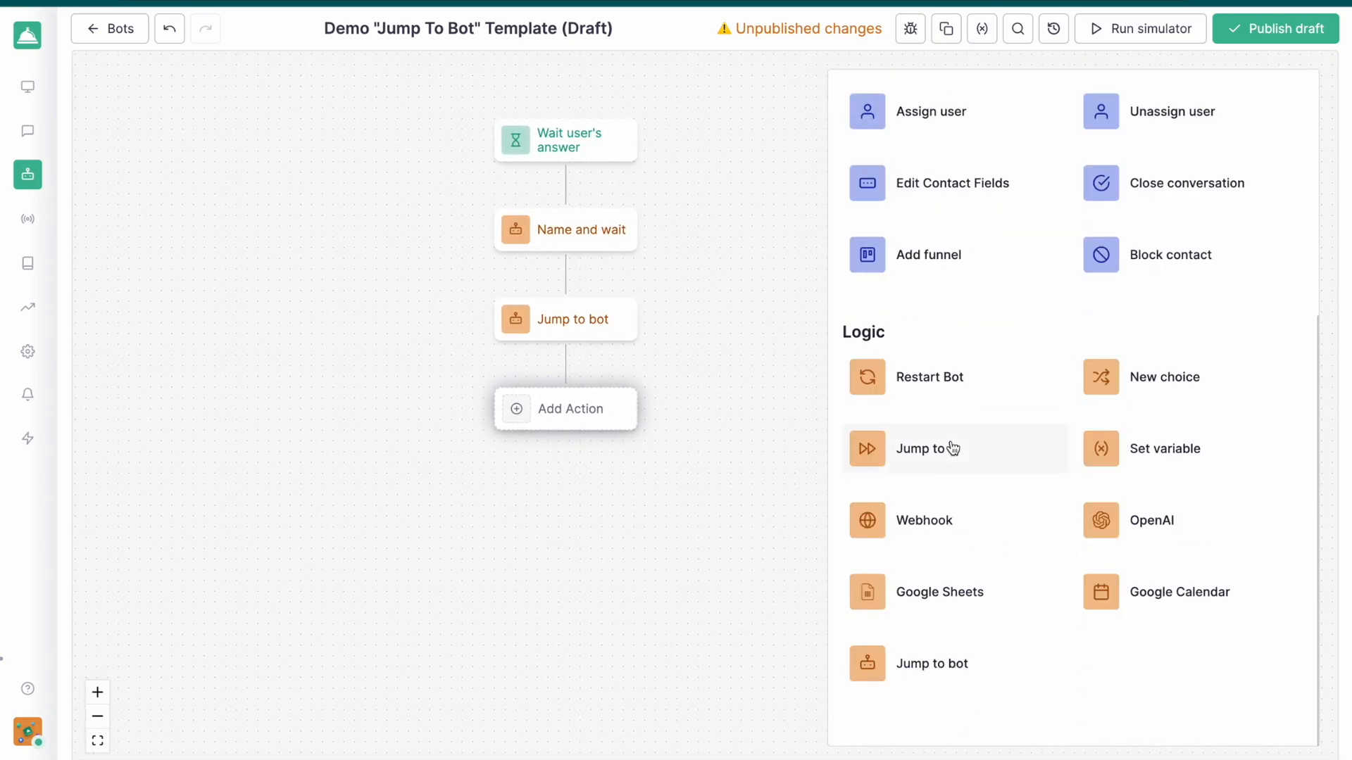
{"action": "left_click", "coordinate": [927, 675]}
{"action": "left_click", "coordinate": [958, 254]}
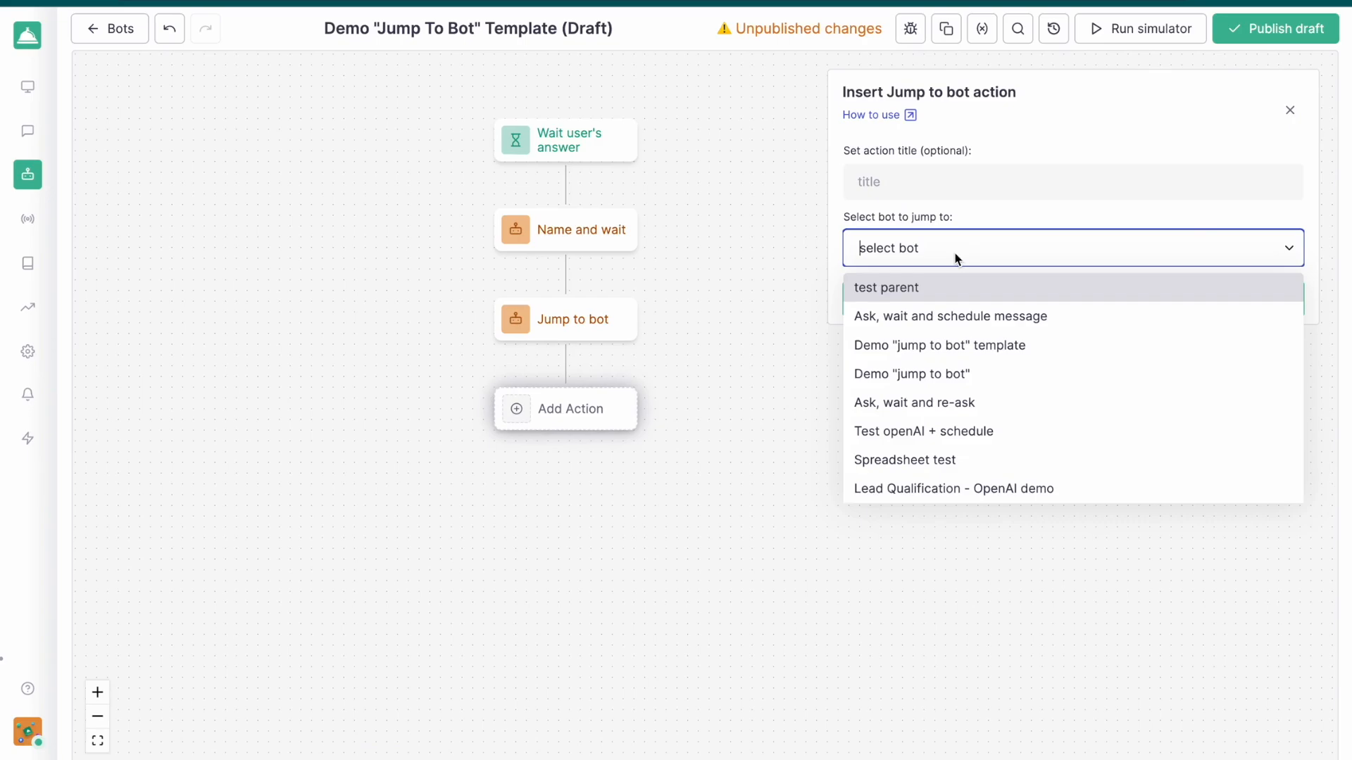
{"action": "left_click", "coordinate": [921, 317]}
{"action": "left_click", "coordinate": [659, 228]}
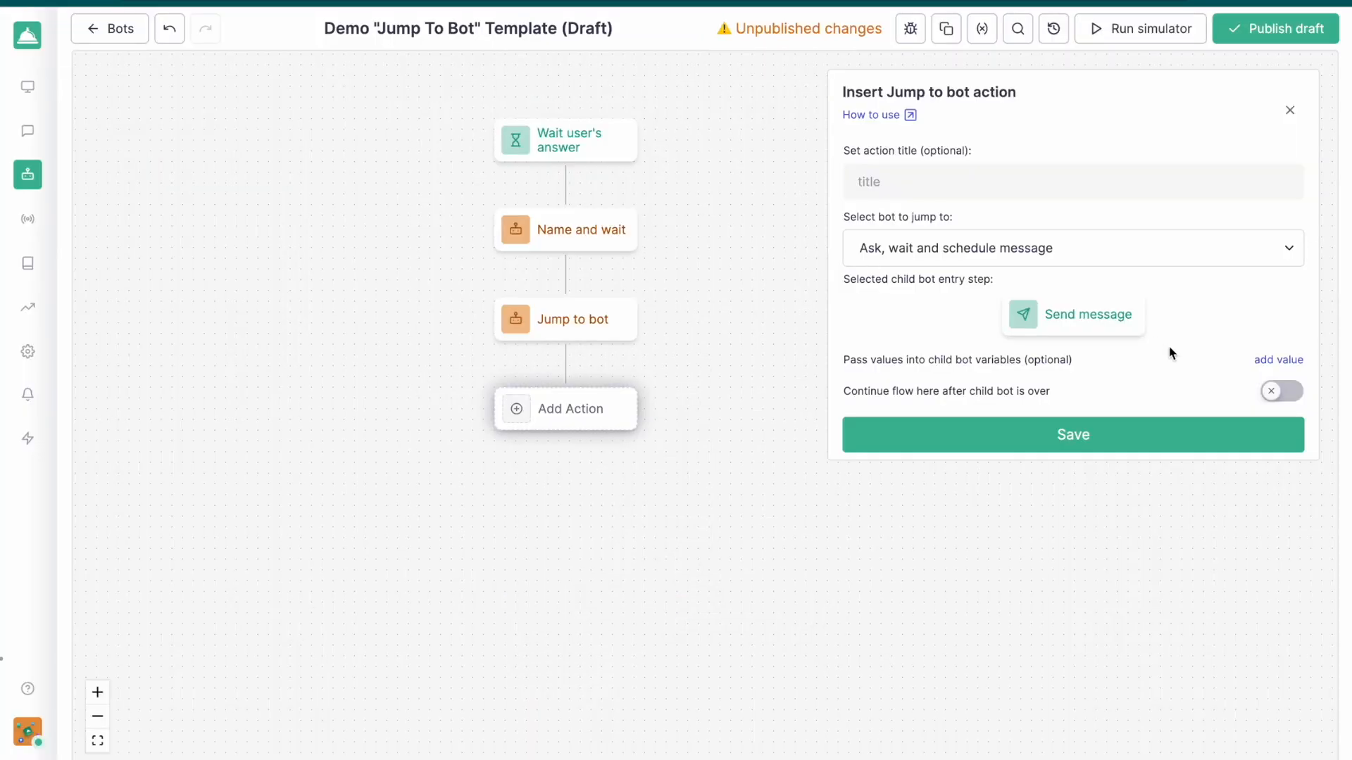
Pass "What do you like to eat?" into the child bot's question variable for the third Jump to bot action
{"action": "left_click", "coordinate": [1274, 360]}
{"action": "left_click", "coordinate": [1197, 394]}
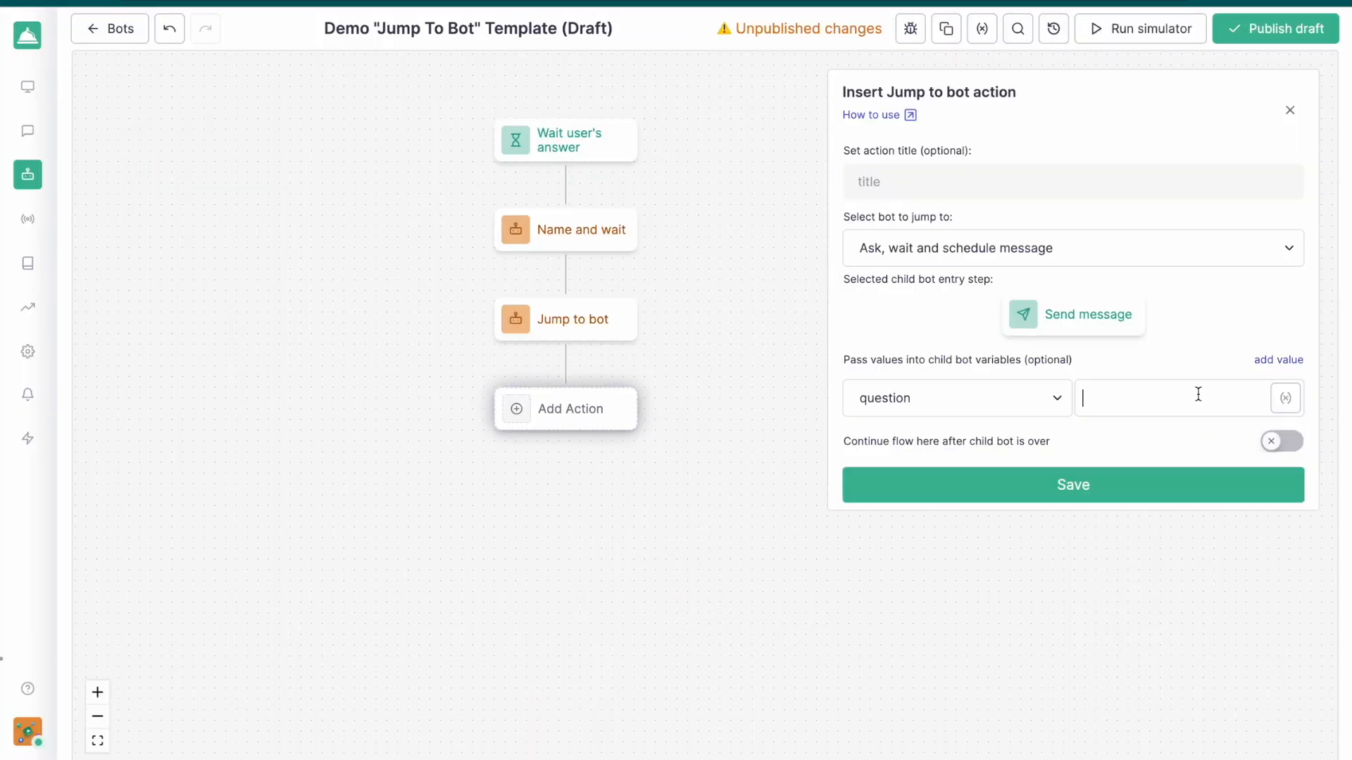
{"action": "type", "text": "Wh"}
{"action": "type", "text": "at d"}
{"action": "type", "text": "o you like to ea"}
{"action": "type", "text": "t>?"}
Pass "you forgot to answer" into the child bot's reminder message variable and save the third Jump to bot action
{"action": "left_click", "coordinate": [1288, 360]}
{"action": "left_click", "coordinate": [1007, 458]}
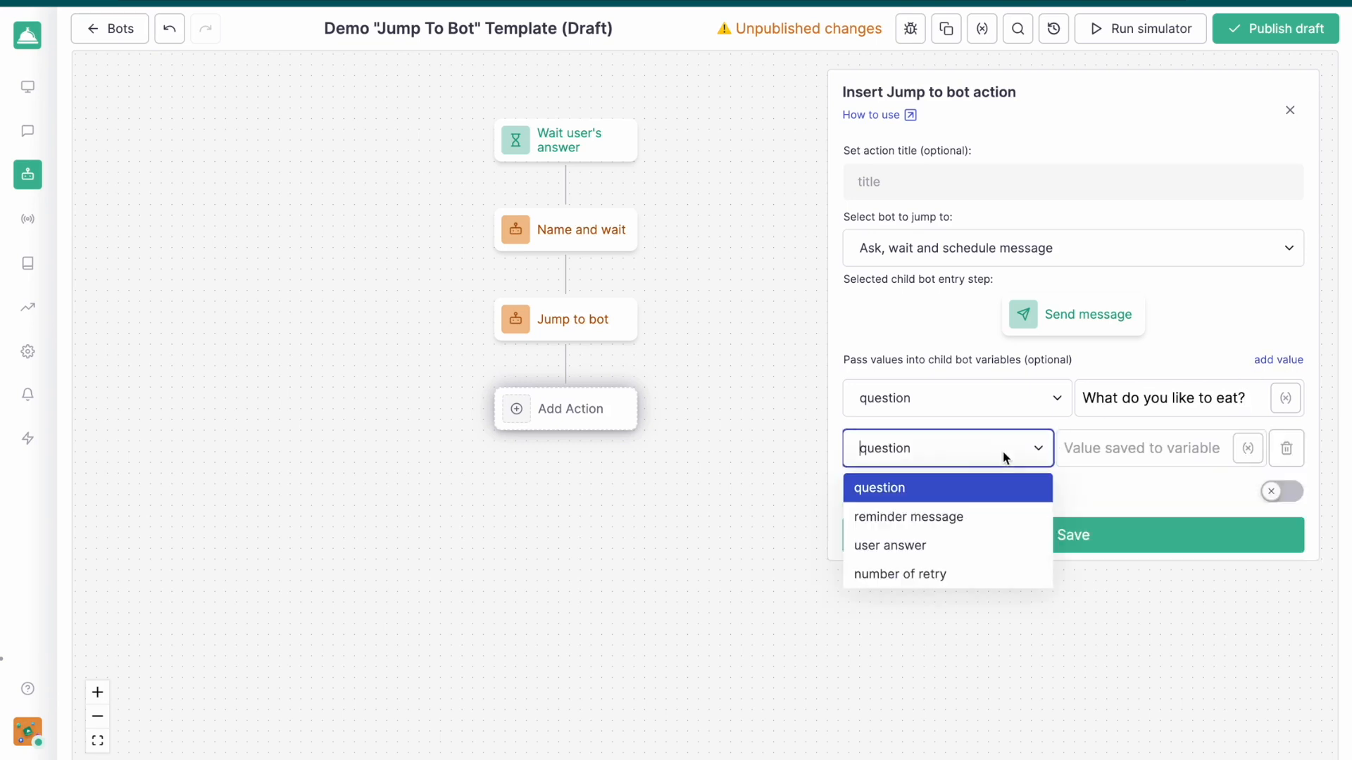
{"action": "left_click", "coordinate": [954, 516]}
{"action": "left_click", "coordinate": [1102, 450]}
{"action": "type", "text": "you forg"}
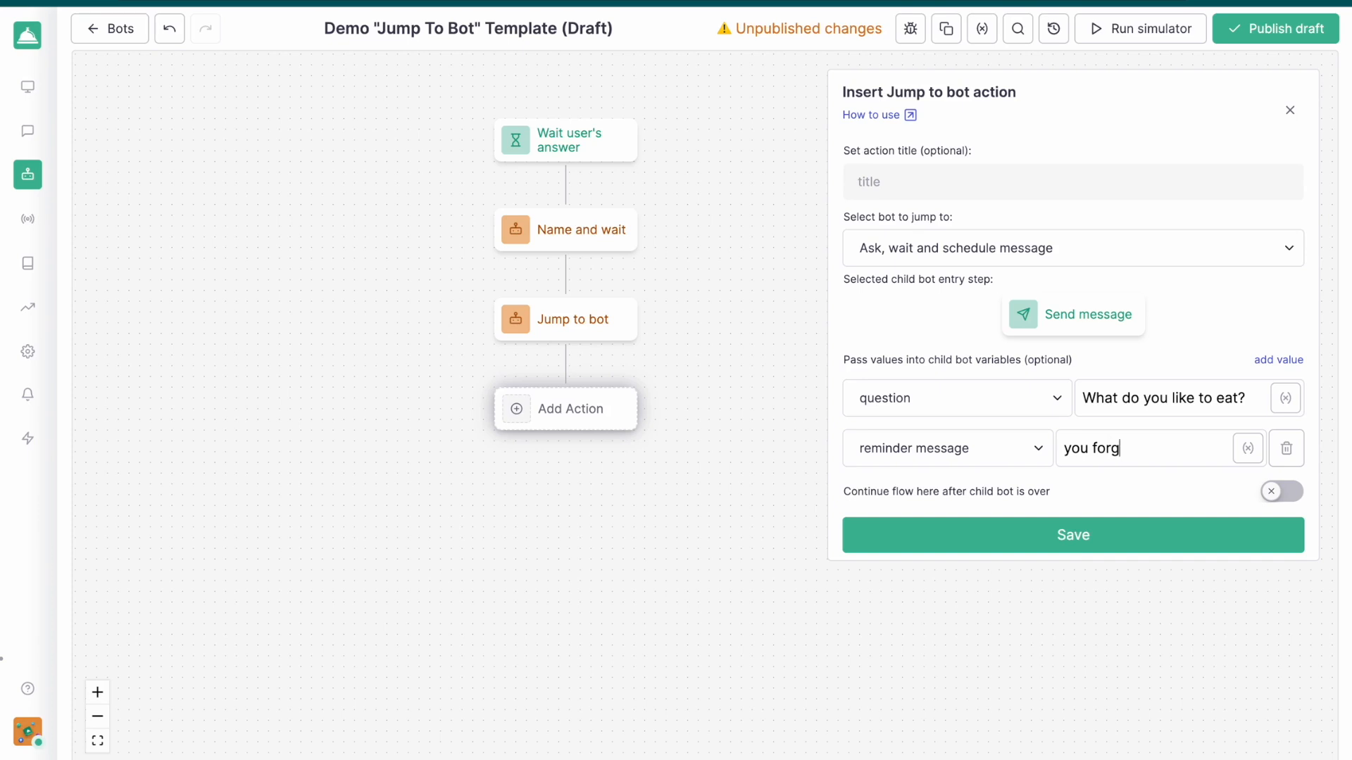
{"action": "type", "text": "ot to answer"}
{"action": "left_click", "coordinate": [1245, 544]}
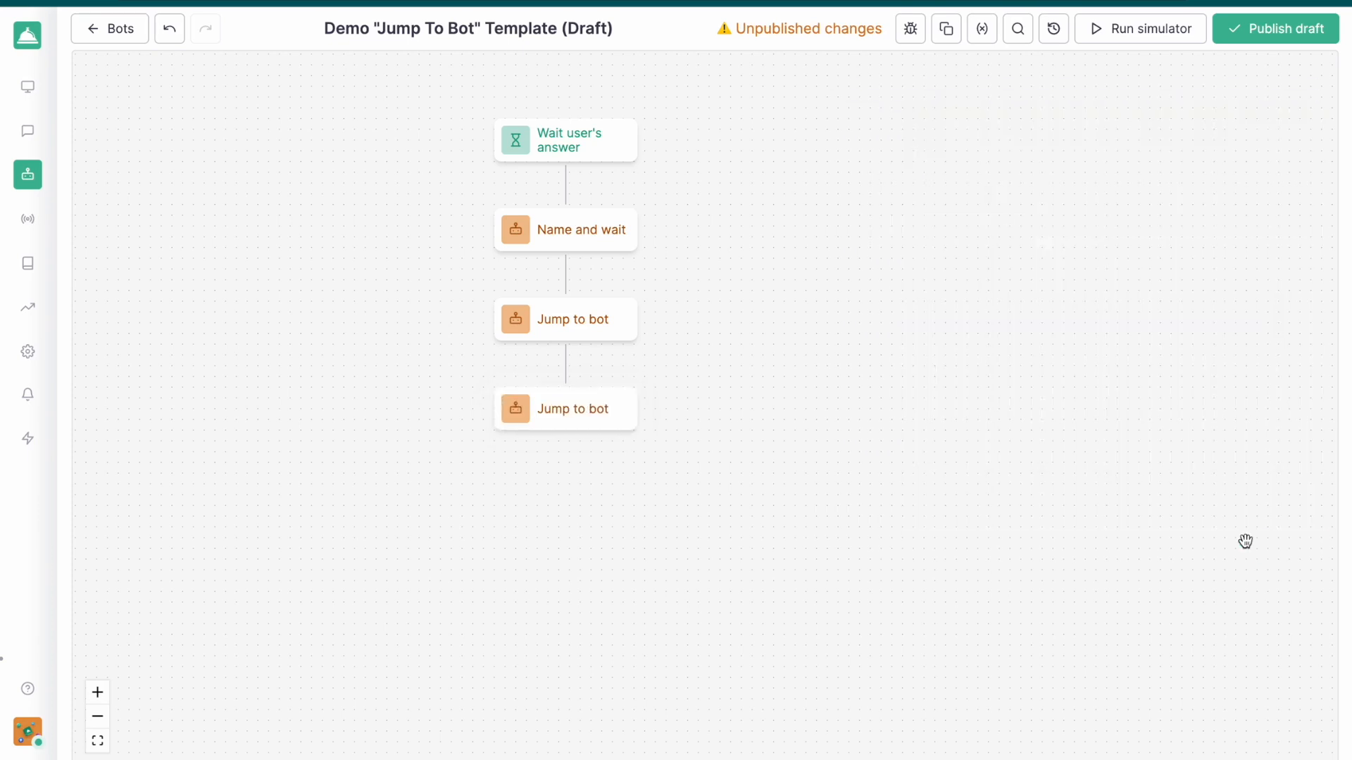
Undo back to the earlier branching flow and examine its reminder and retry branches
{"action": "left_click_drag", "start_coordinate": [990, 392], "coordinate": [1098, 467]}
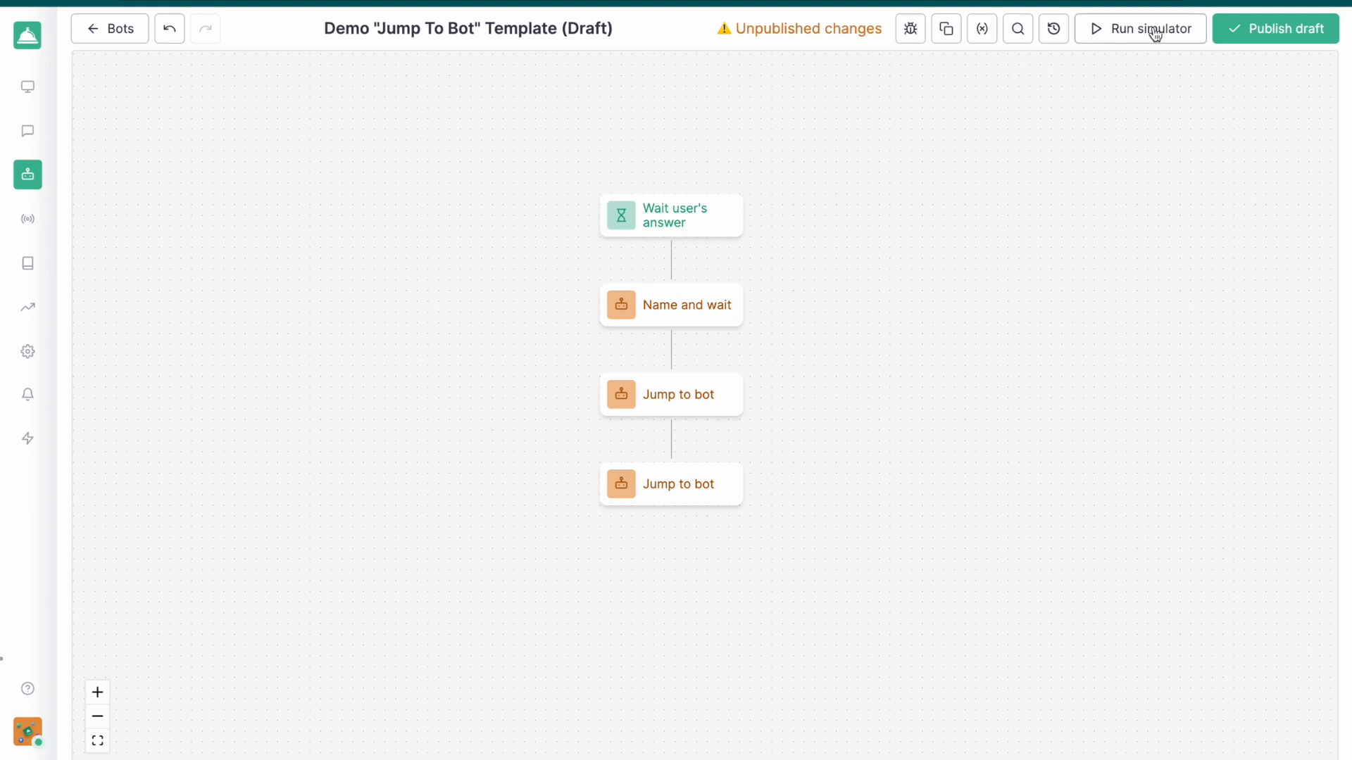
{"action": "left_click", "coordinate": [169, 36]}
{"action": "left_click", "coordinate": [169, 37]}
{"action": "left_click", "coordinate": [169, 39]}
{"action": "left_click", "coordinate": [169, 38]}
{"action": "left_click_drag", "start_coordinate": [213, 421], "coordinate": [392, 143]}
{"action": "scroll", "coordinate": [389, 147], "scroll_direction": "down", "scroll_amount": 3}
{"action": "scroll", "coordinate": [359, 232], "scroll_direction": "down", "scroll_amount": 2}
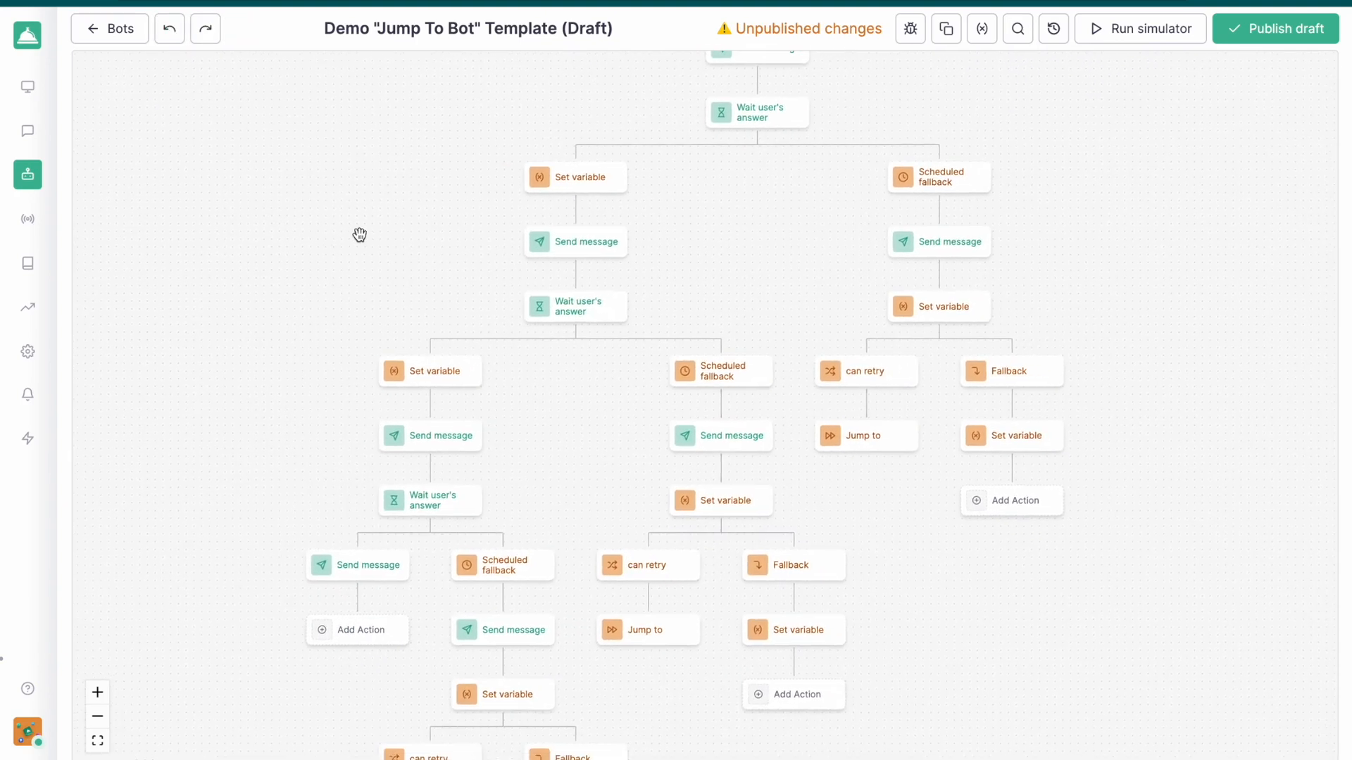
Redo all undone changes to restore the simplified flow with its three Jump to bot actions
{"action": "left_click", "coordinate": [206, 29]}
{"action": "left_click", "coordinate": [205, 29]}
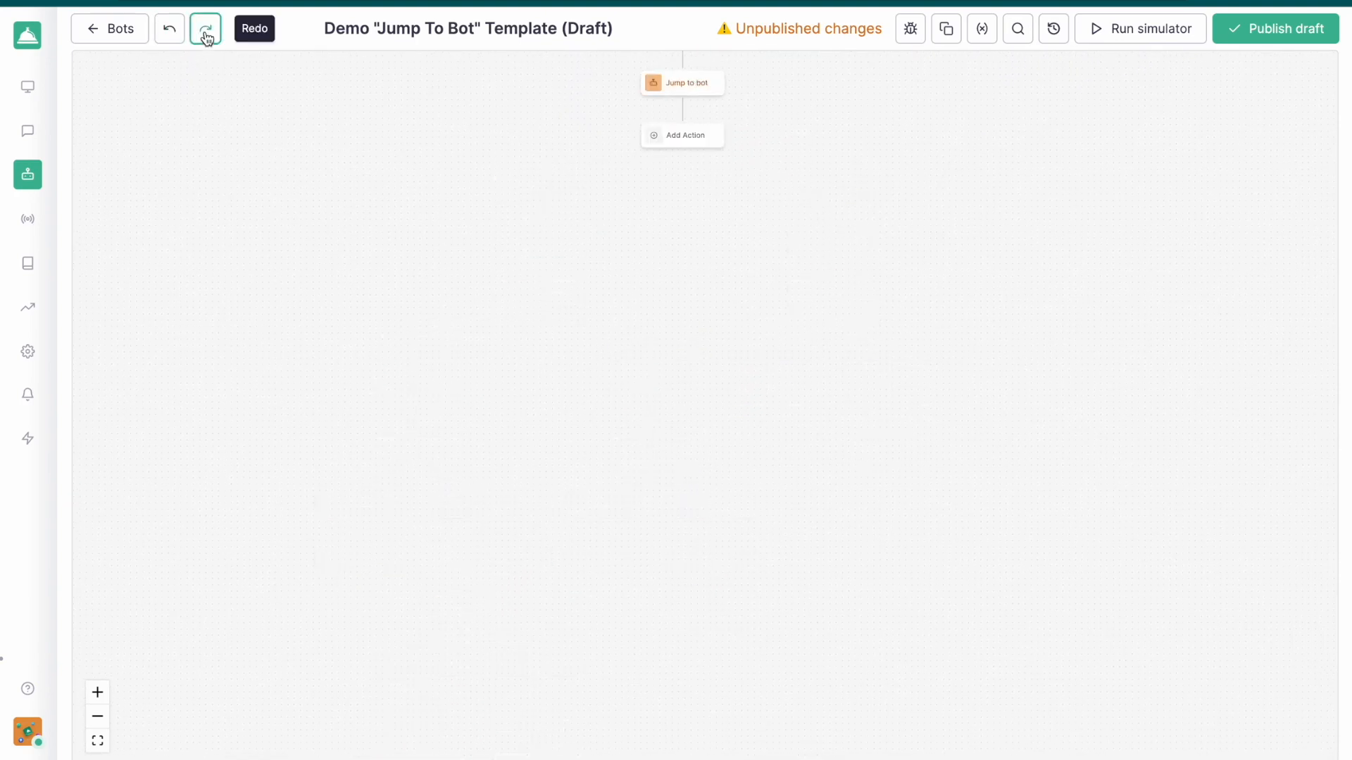
{"action": "triple_click", "coordinate": [206, 29]}
{"action": "left_click_drag", "start_coordinate": [427, 242], "coordinate": [331, 526]}
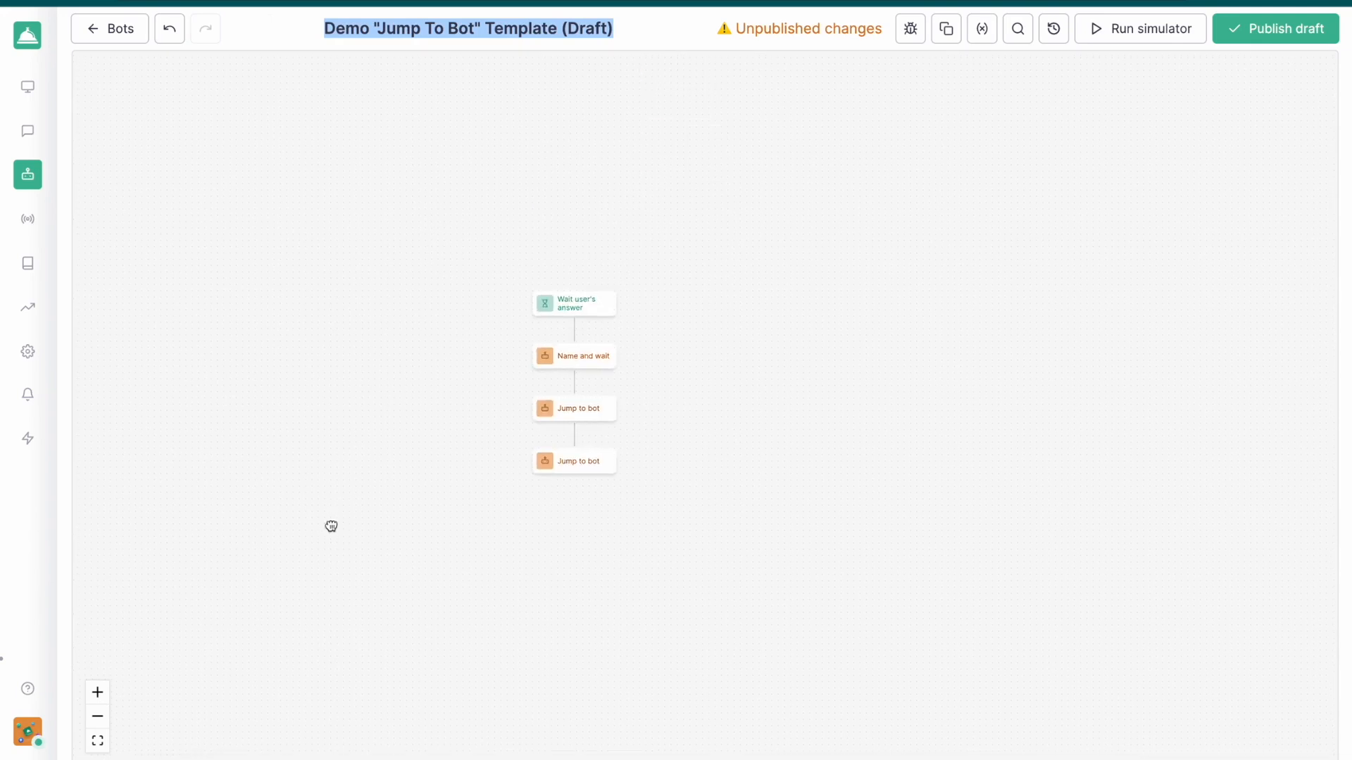
{"action": "scroll", "coordinate": [498, 422], "scroll_direction": "up", "scroll_amount": 3}
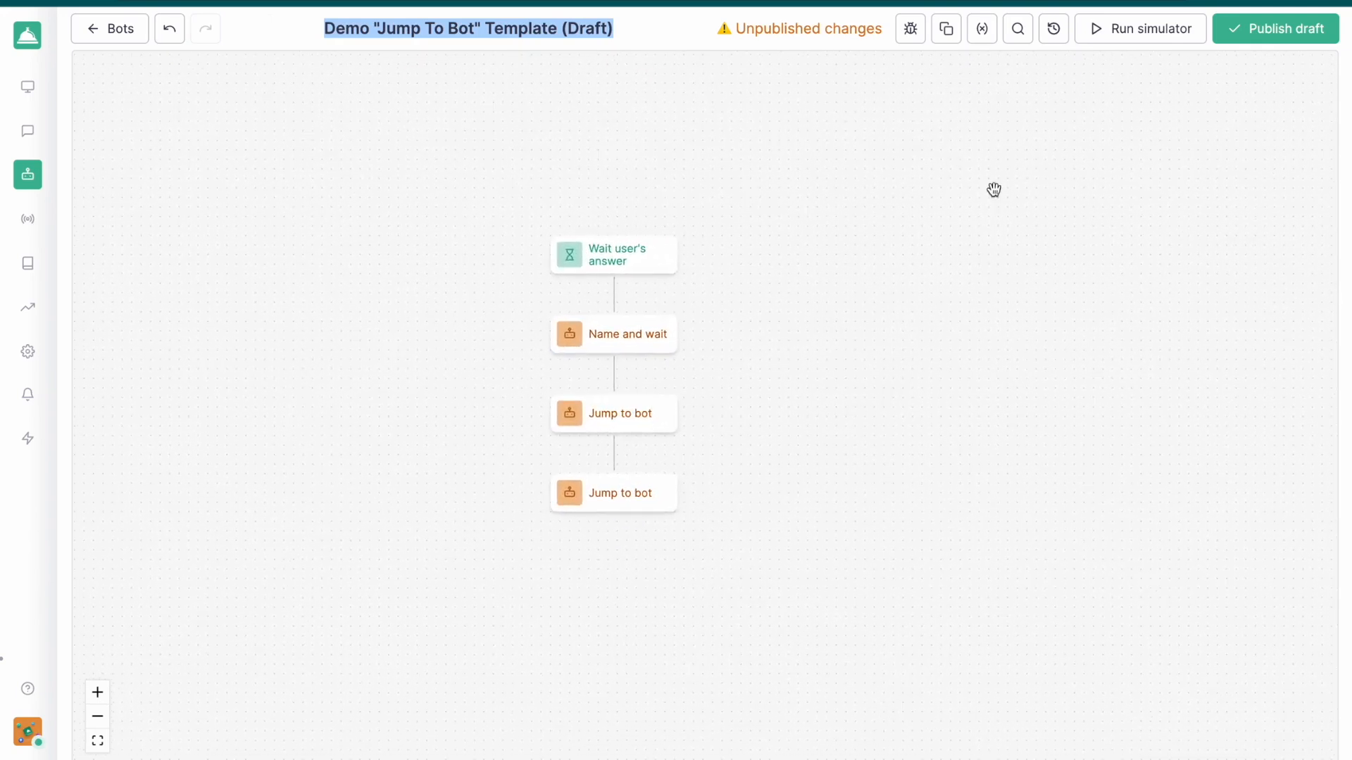
Run the bot simulator, open the conversation with "Hello" and answer the name question with a first name
{"action": "left_click", "coordinate": [1110, 39]}
{"action": "type", "text": "Hello"}
{"action": "key", "text": "Return"}
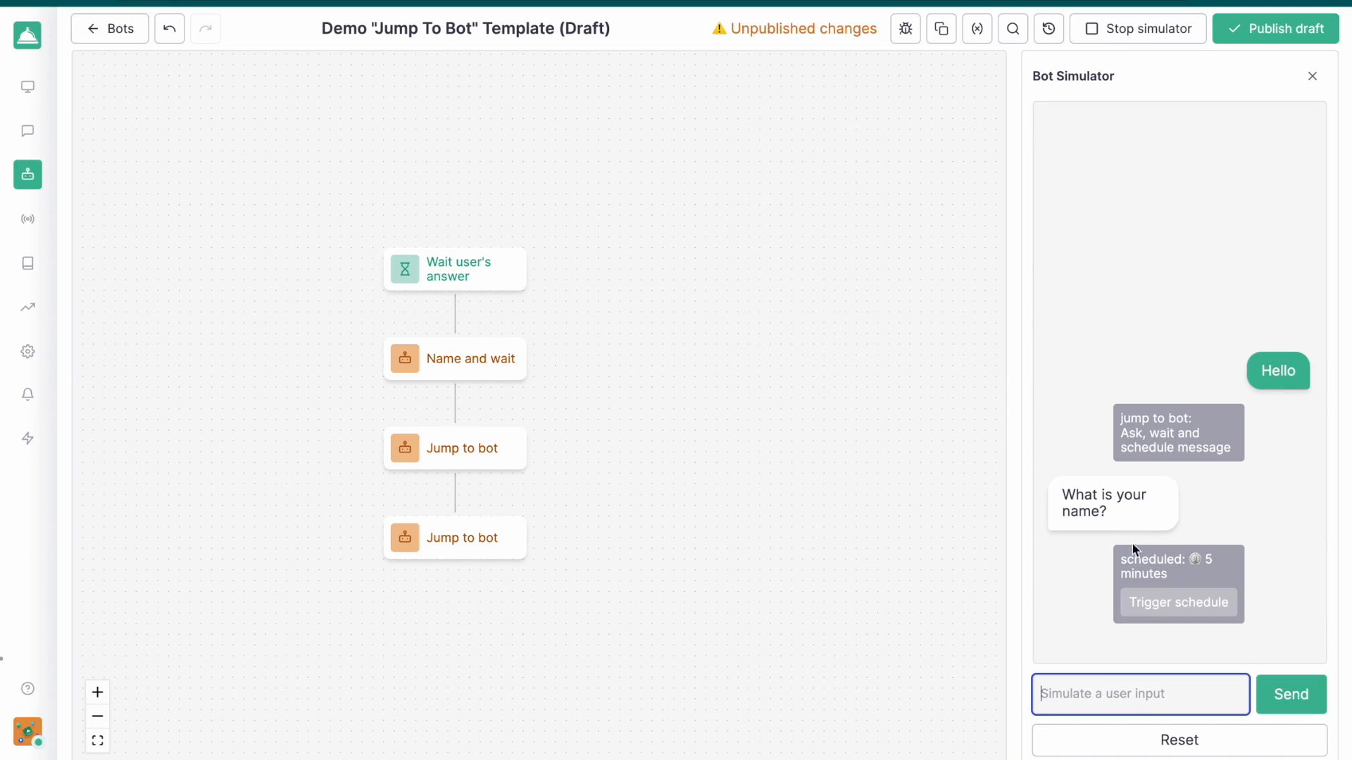
{"action": "type", "text": "romain"}
{"action": "key", "text": "Return"}
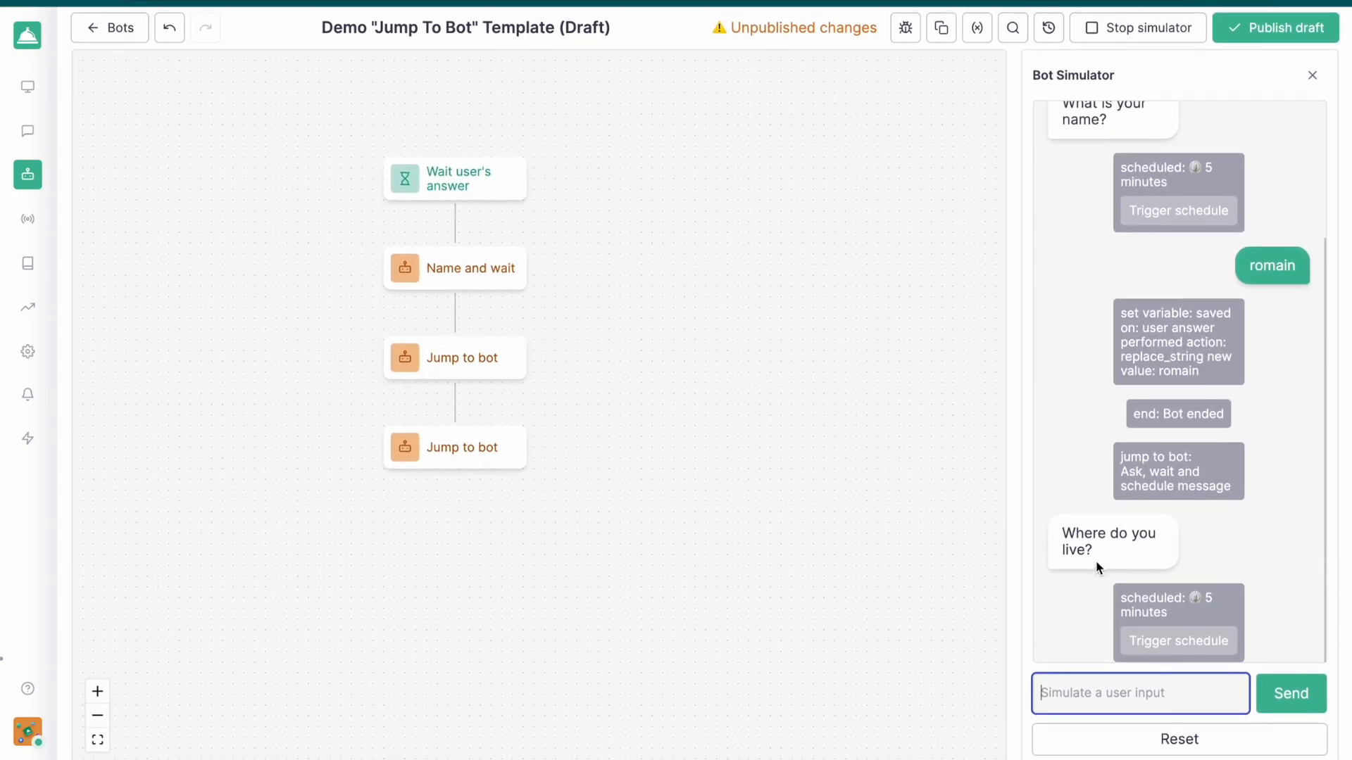
Answer the simulated location question with "paris" and the food question with "pasta", reviewing the conversation log
{"action": "type", "text": "paris"}
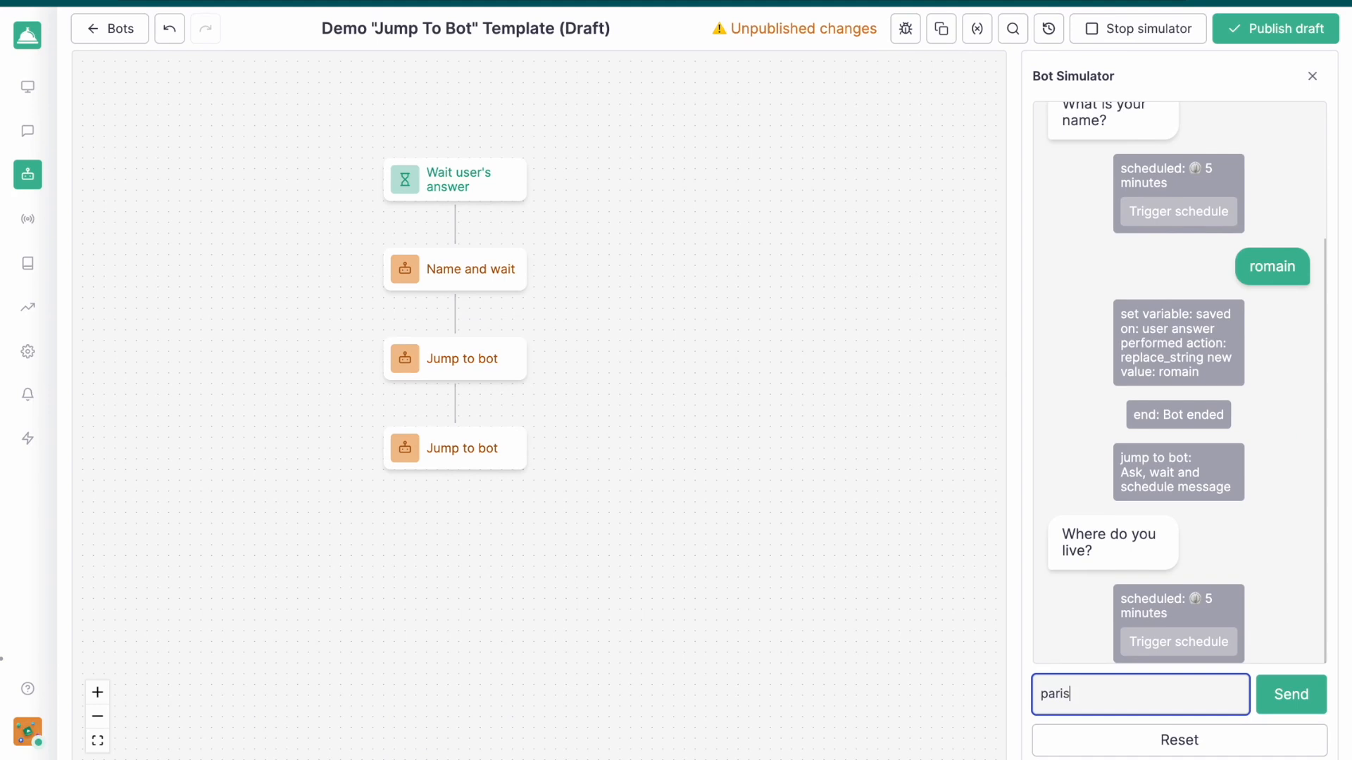
{"action": "key", "text": "Return"}
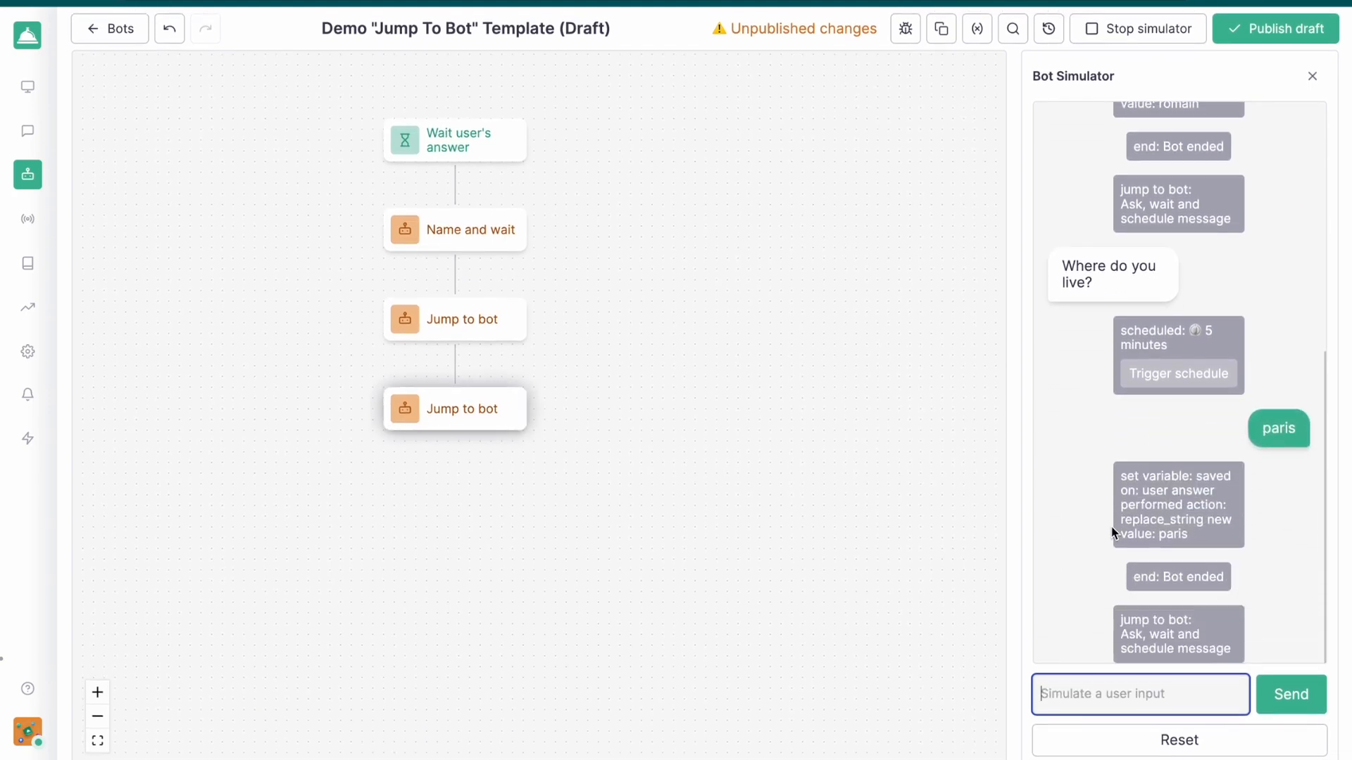
{"action": "type", "text": "pasta"}
{"action": "key", "text": "Return"}
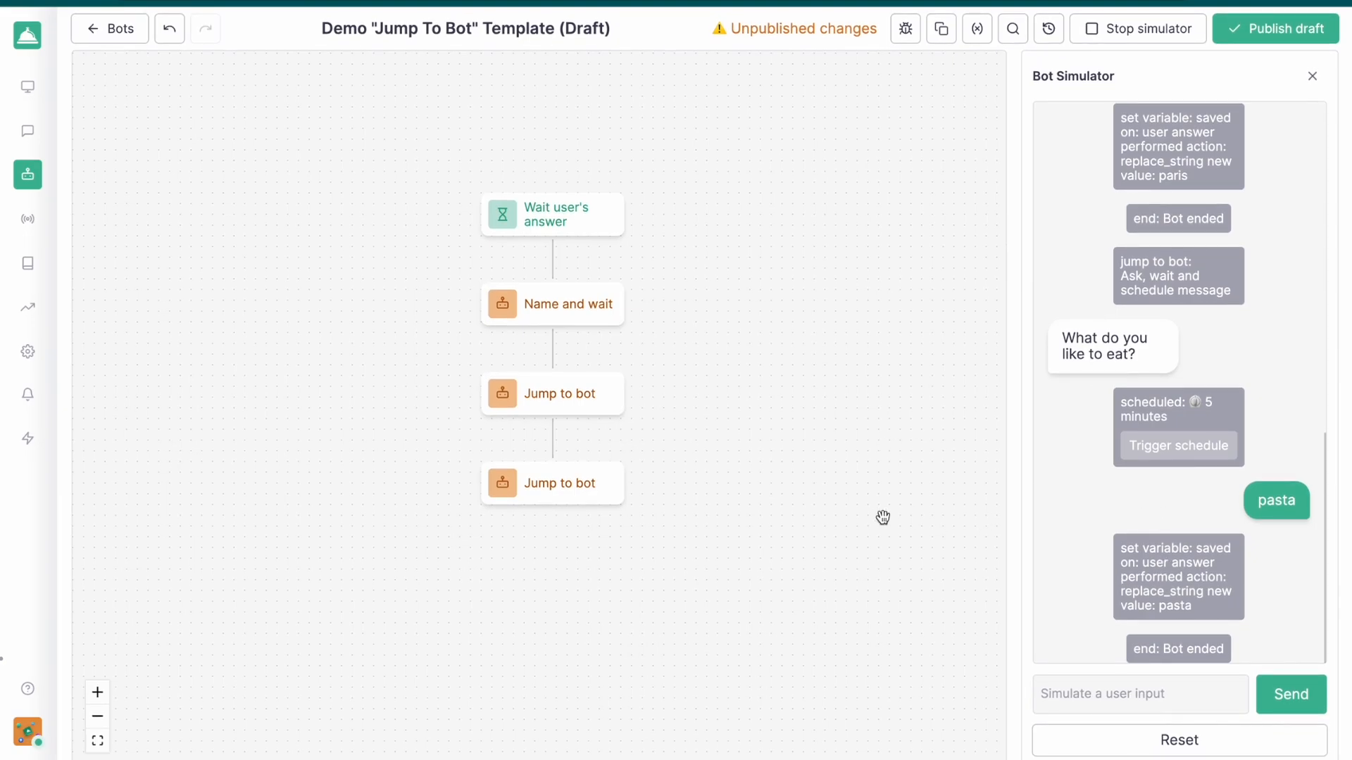
{"action": "scroll", "coordinate": [1159, 504], "scroll_direction": "up", "scroll_amount": 6}
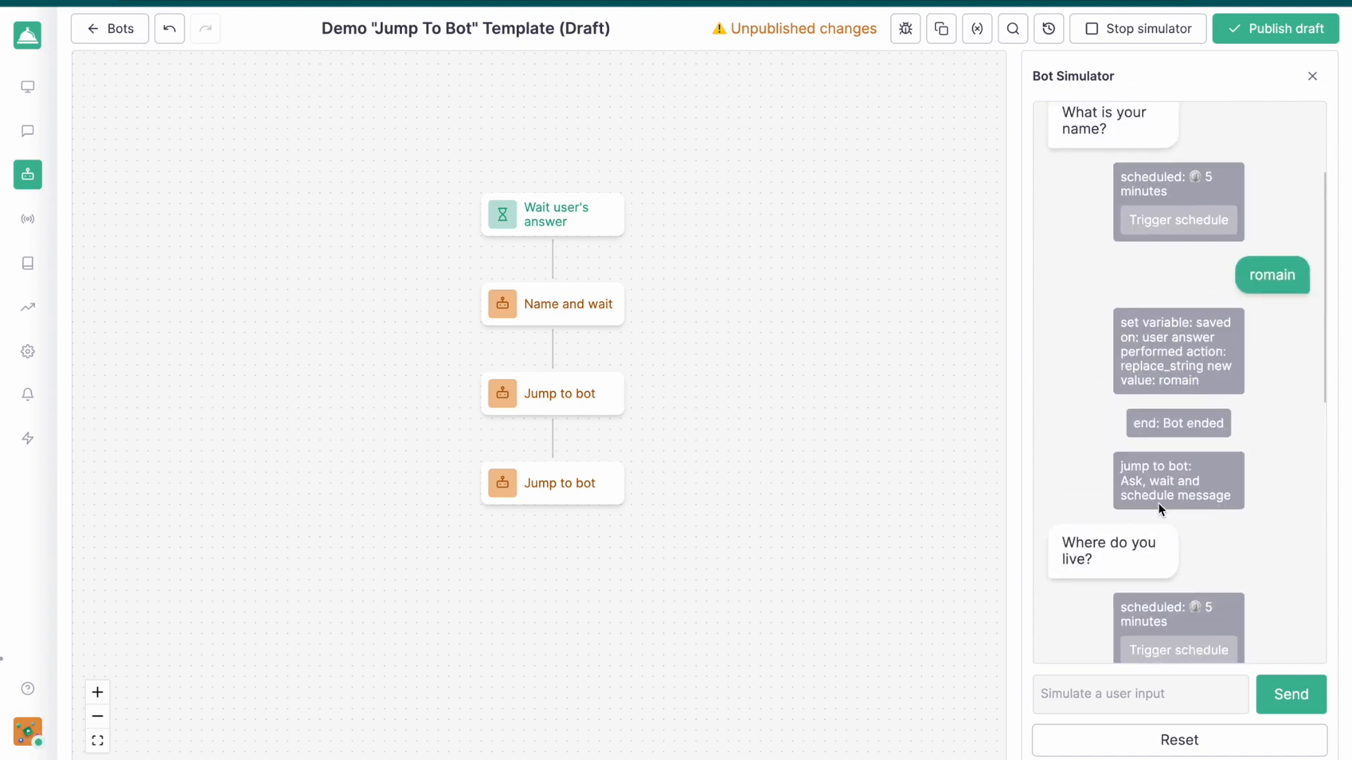
{"action": "scroll", "coordinate": [1159, 504], "scroll_direction": "down", "scroll_amount": 6}
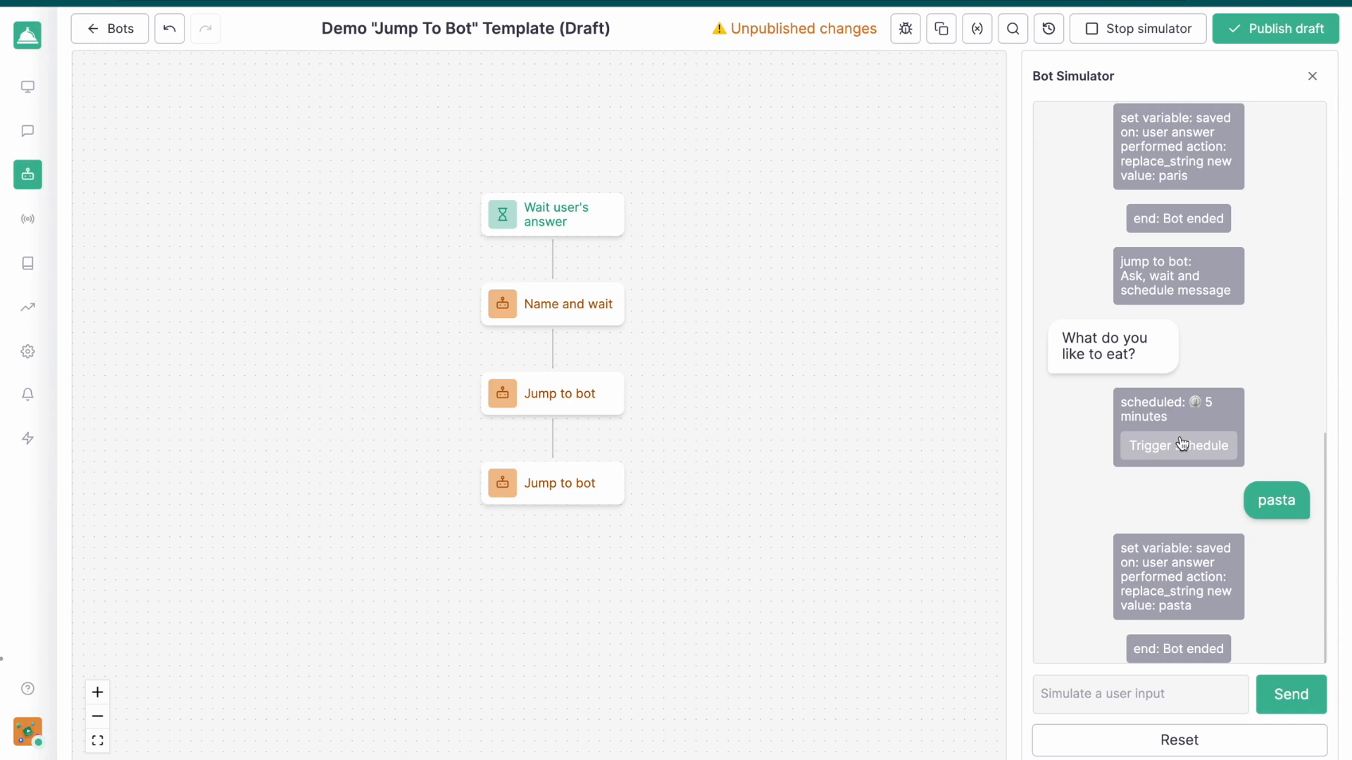
Enable continuing the flow here after the child bot is over in the last Jump to bot action and save it
{"action": "mouse_move", "coordinate": [602, 473]}
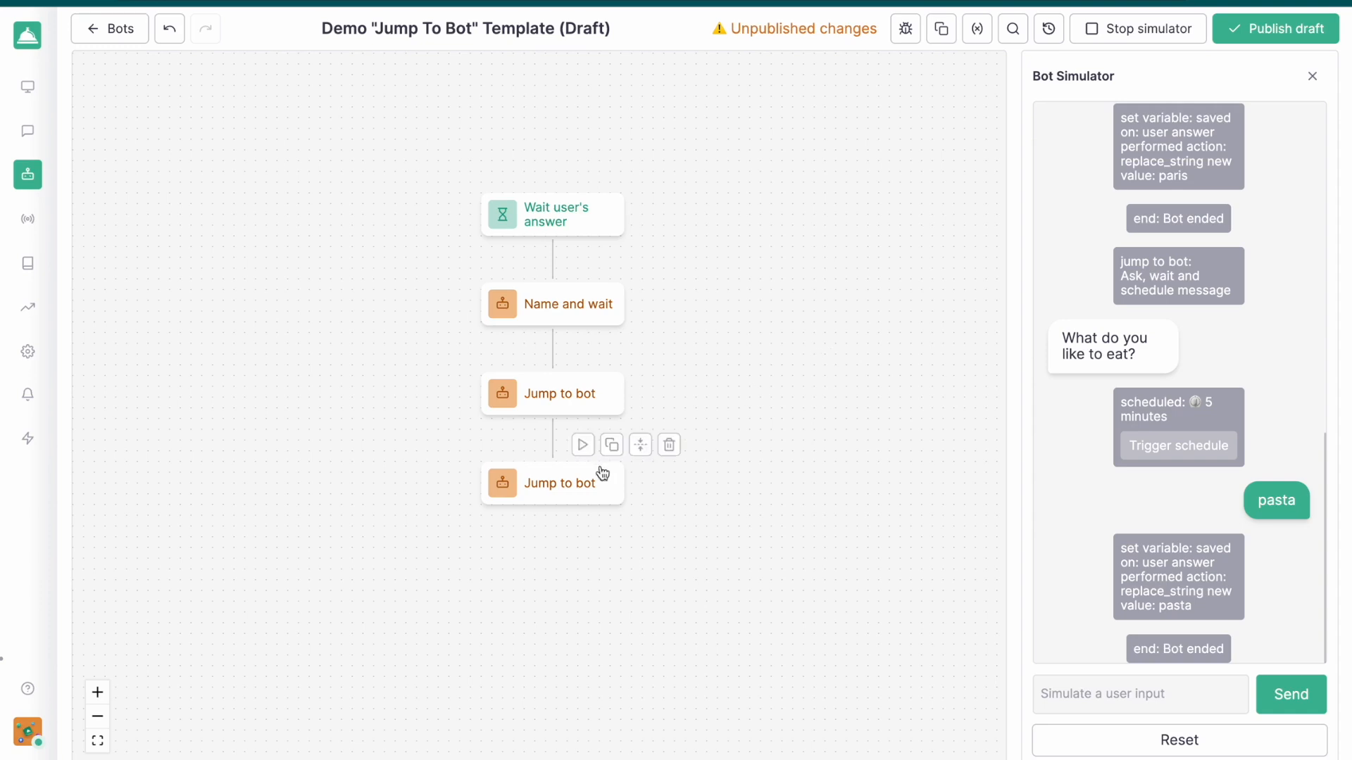
{"action": "left_click", "coordinate": [576, 491]}
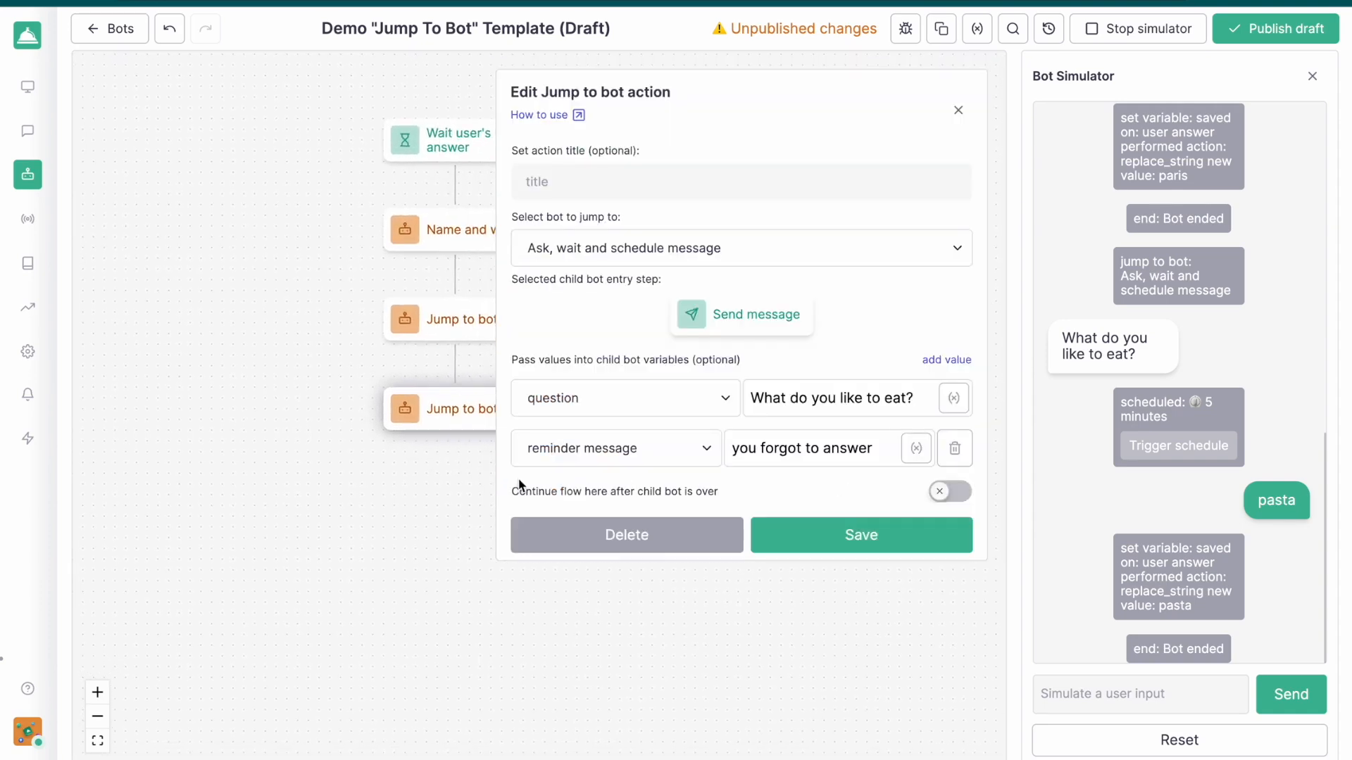
{"action": "left_click", "coordinate": [950, 491]}
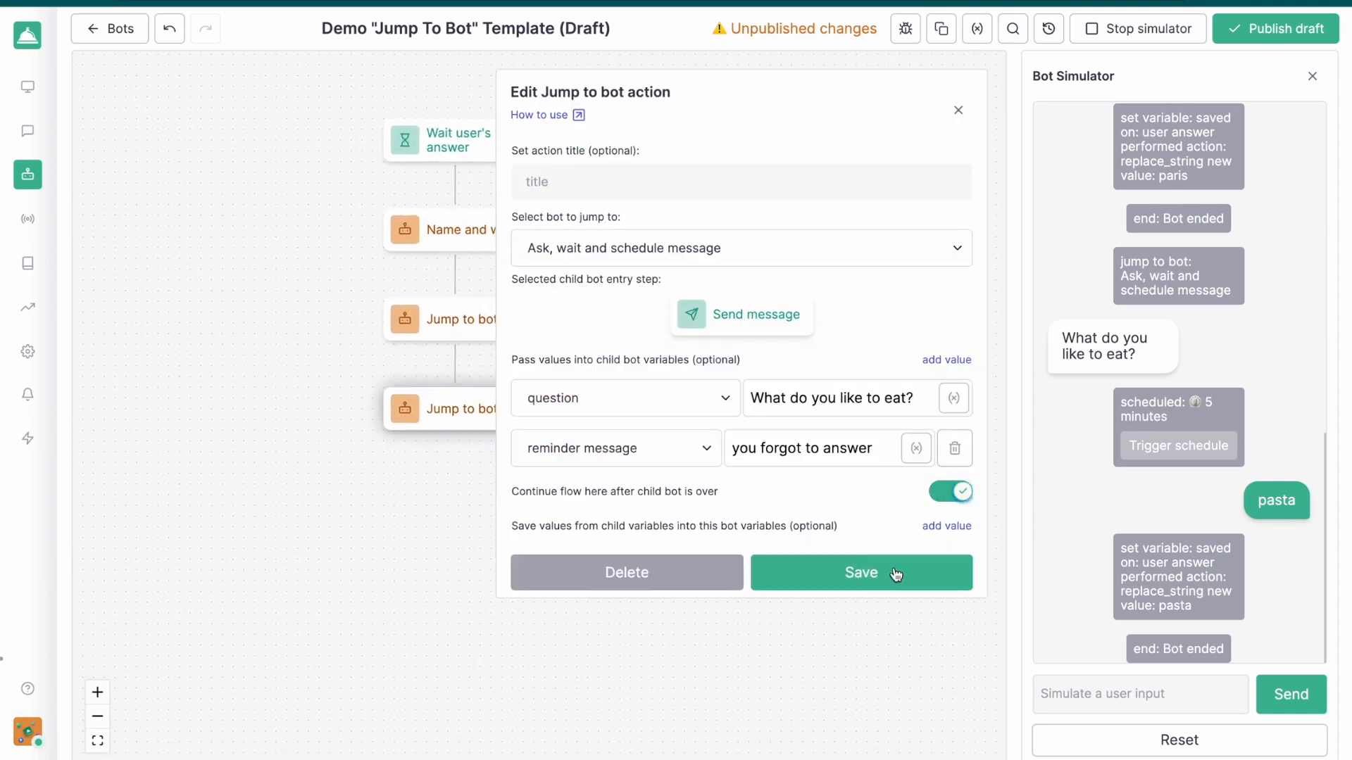
{"action": "left_click", "coordinate": [892, 570]}
Add a Send message action reading "Ok here are the answers:" after the last Jump to bot action
{"action": "left_click", "coordinate": [465, 511]}
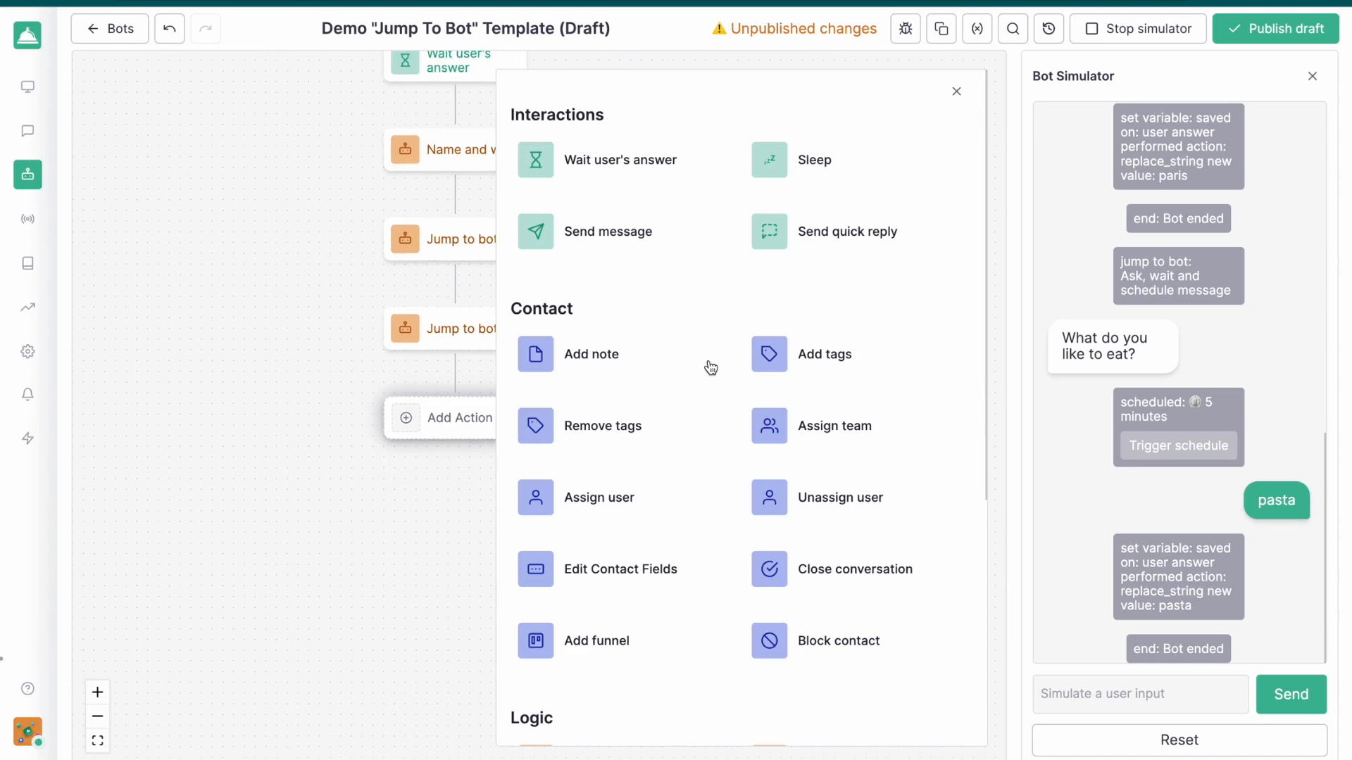
{"action": "left_click", "coordinate": [658, 242]}
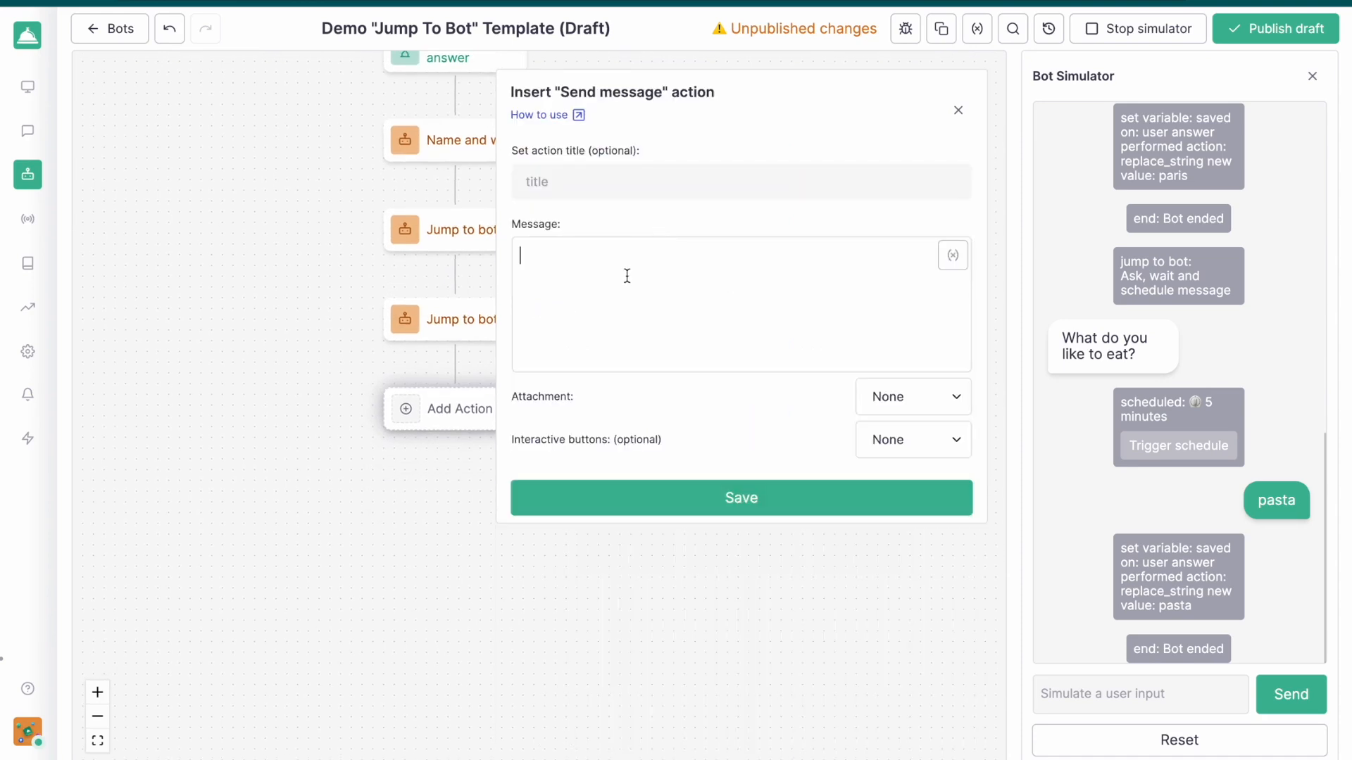
{"action": "type", "text": "Ok here are the answers"}
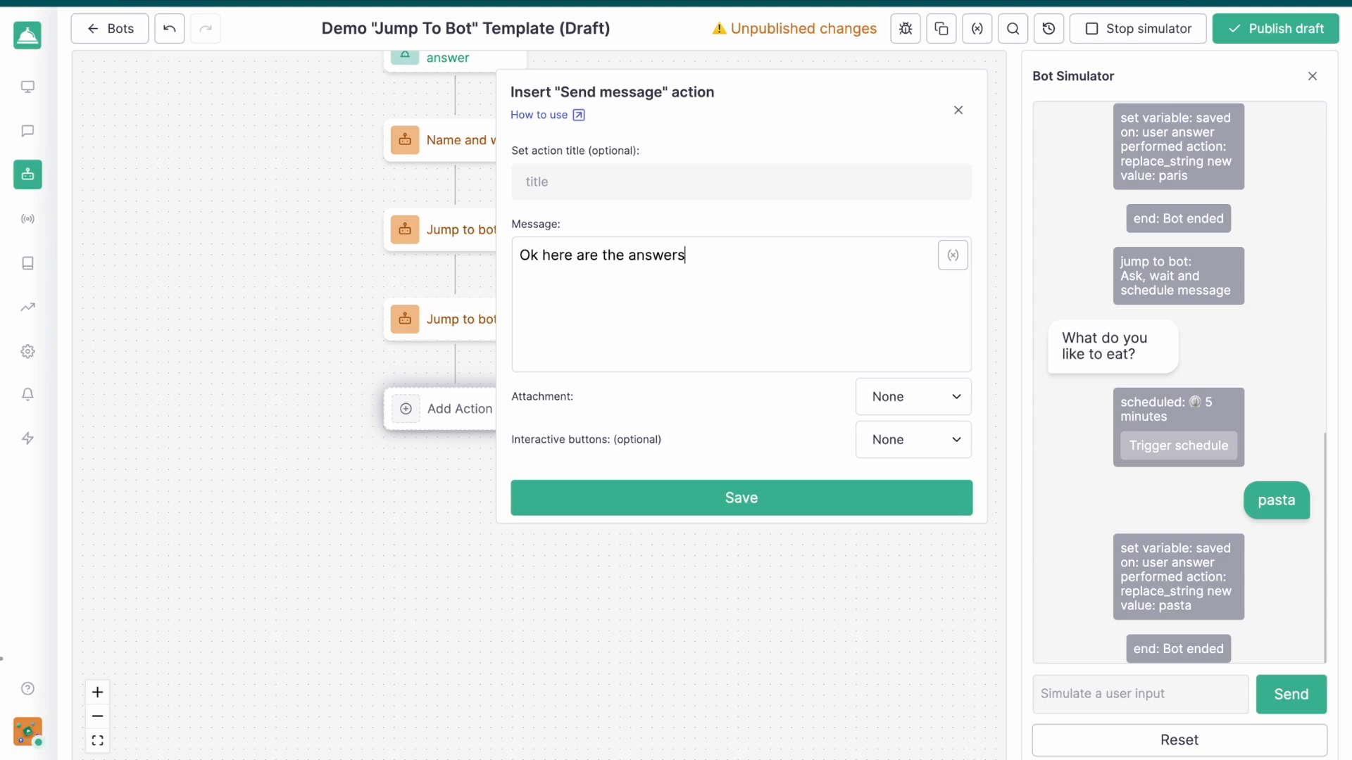
{"action": "type", "text": ":"}
{"action": "left_click", "coordinate": [739, 495]}
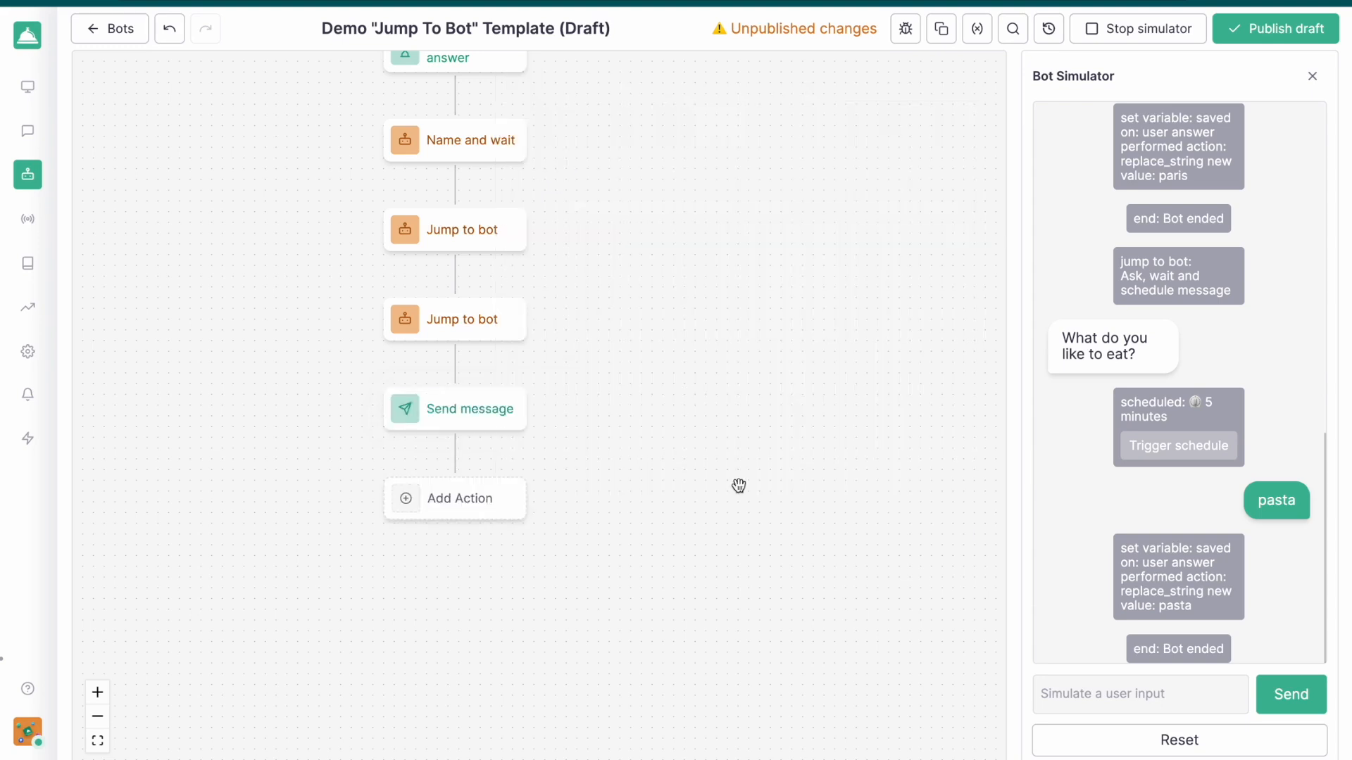
Close the simulator and create a String variable labelled "name" in the main bot
{"action": "left_click_drag", "start_coordinate": [682, 190], "coordinate": [776, 361]}
{"action": "mouse_move", "coordinate": [548, 326]}
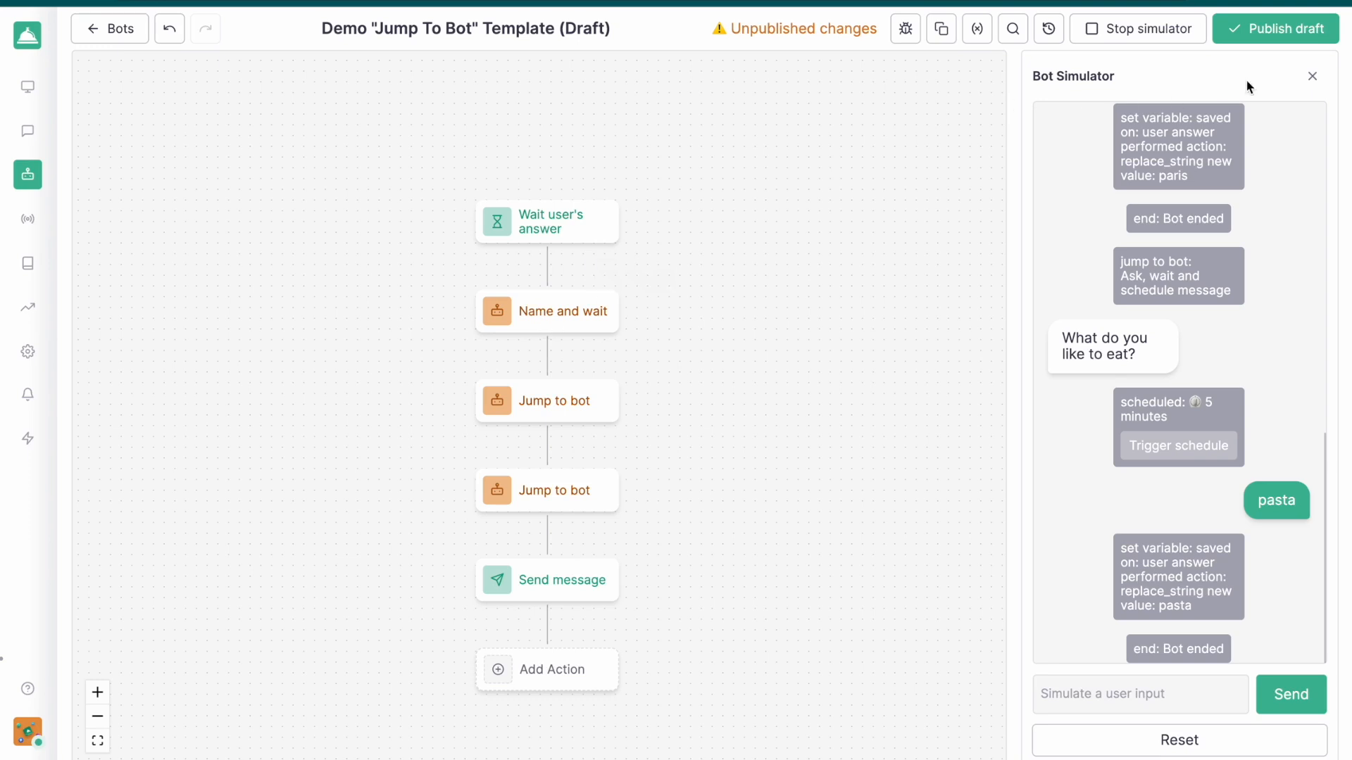
{"action": "left_click", "coordinate": [1313, 76]}
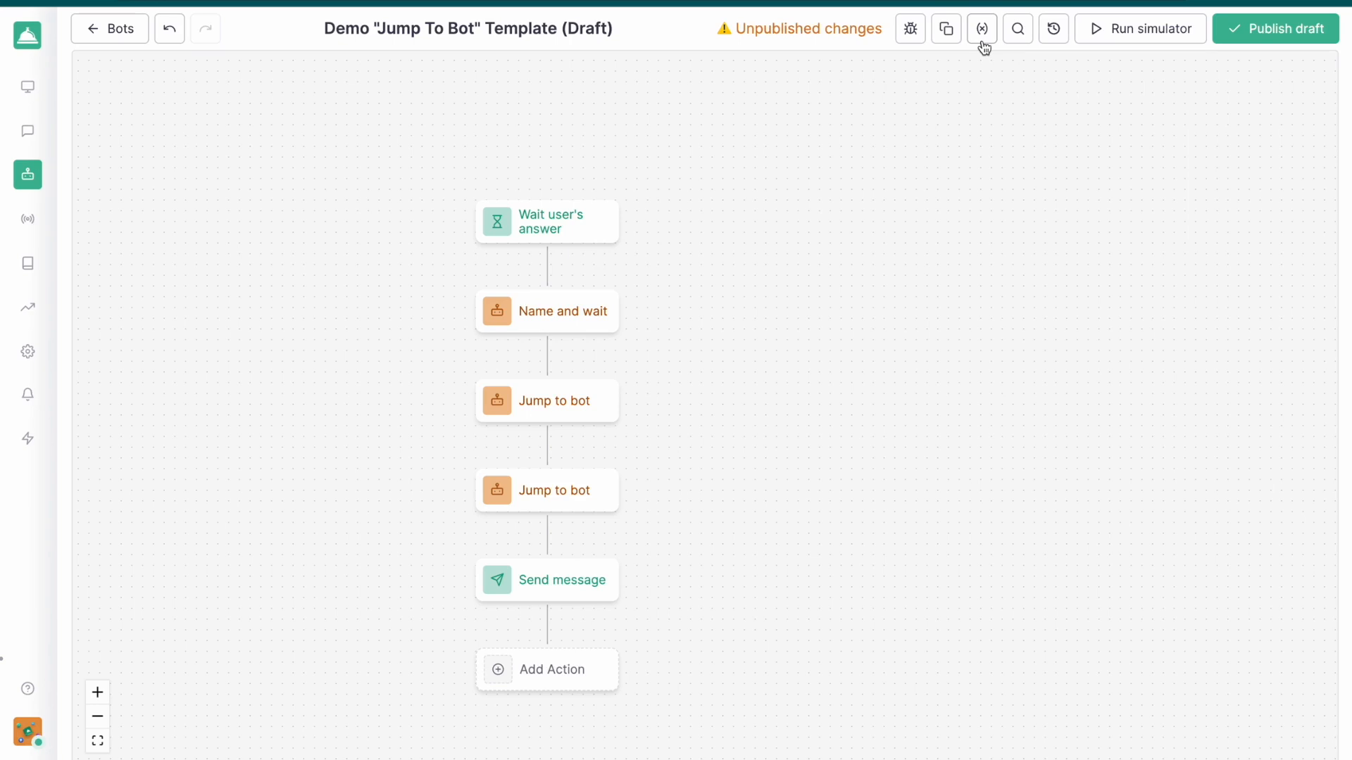
{"action": "left_click", "coordinate": [983, 35]}
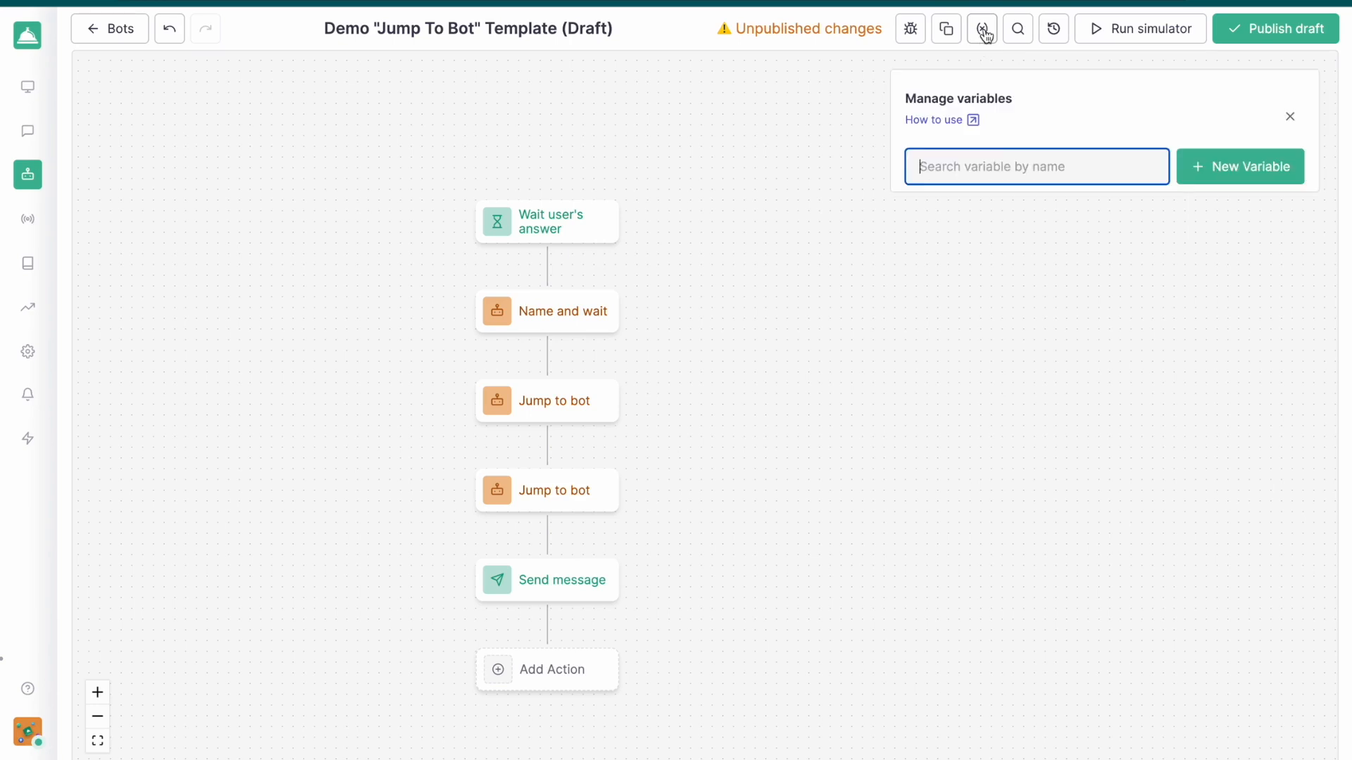
{"action": "left_click", "coordinate": [1206, 179]}
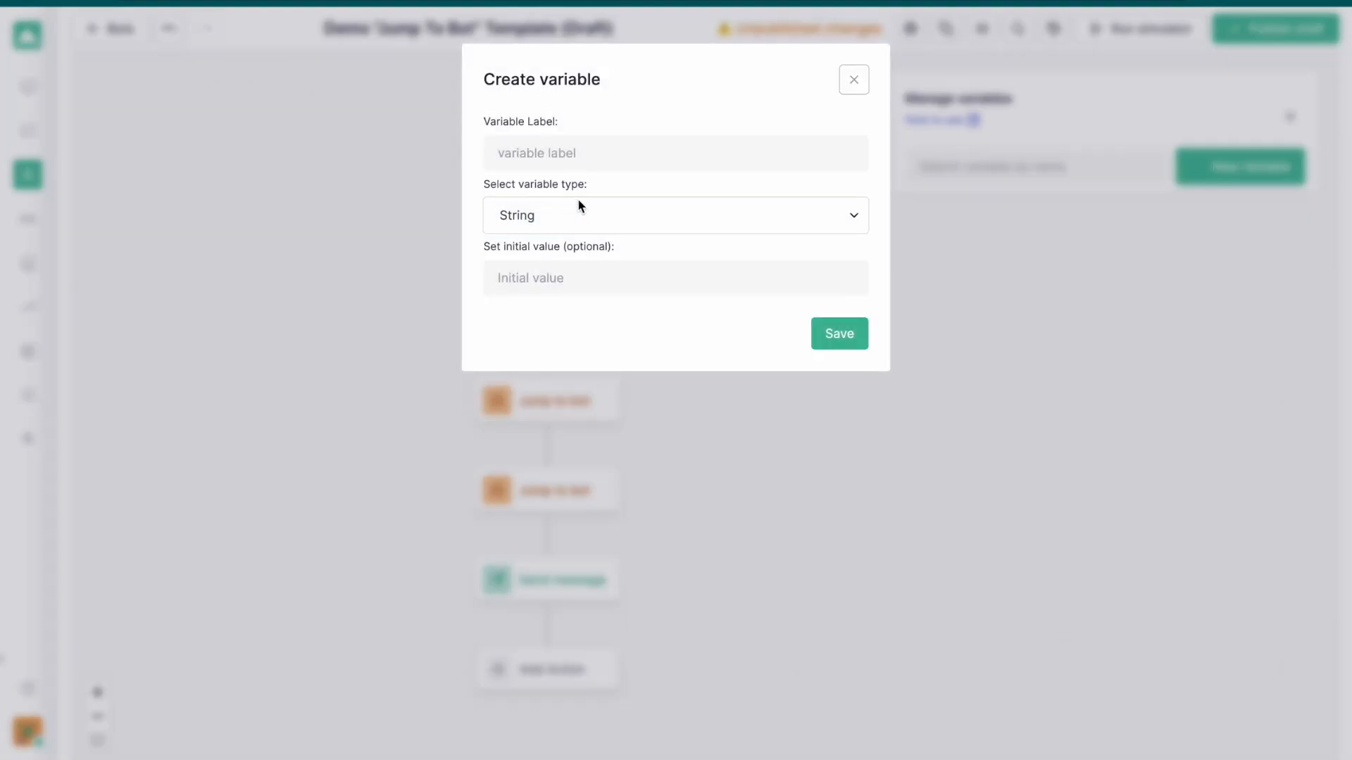
{"action": "left_click", "coordinate": [619, 151]}
{"action": "type", "text": "name"}
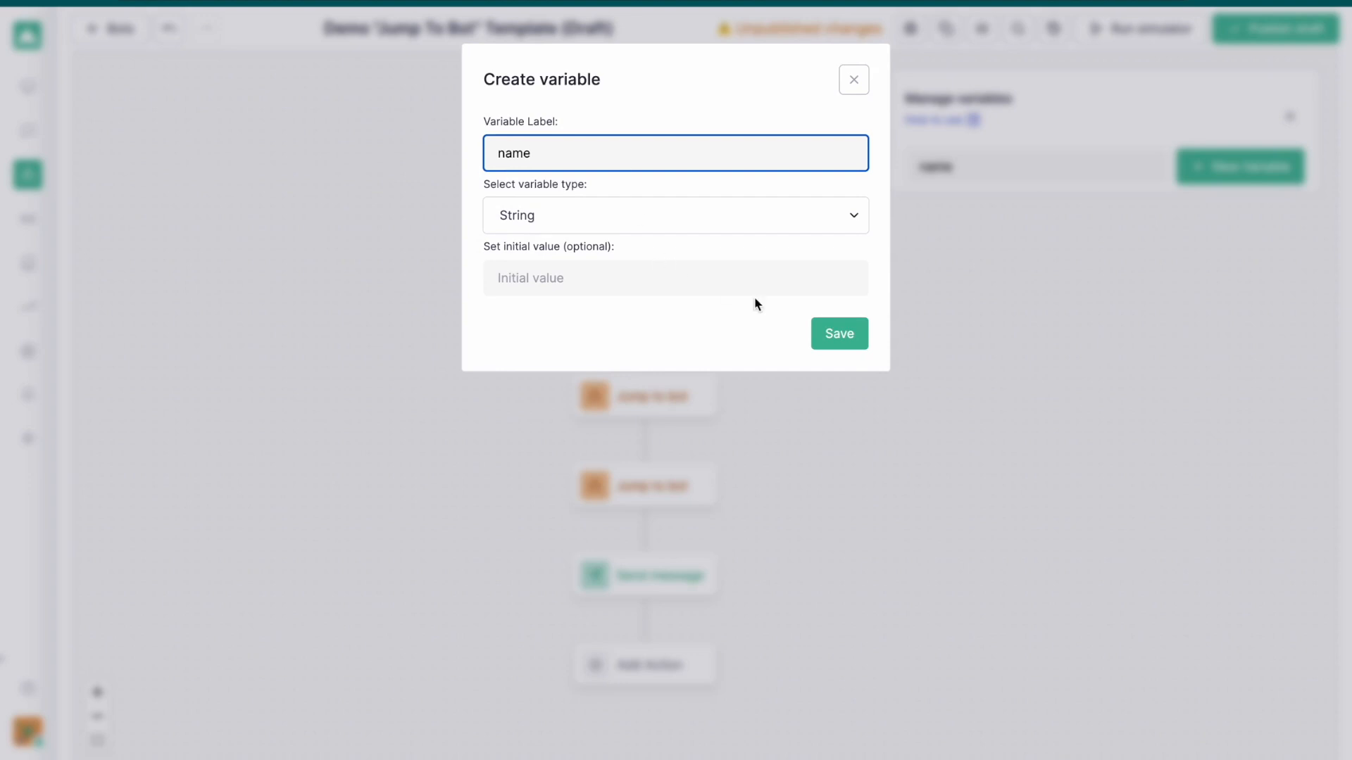
{"action": "left_click", "coordinate": [817, 330]}
Create a second String variable labelled "location" in the main bot
{"action": "left_click", "coordinate": [1253, 181]}
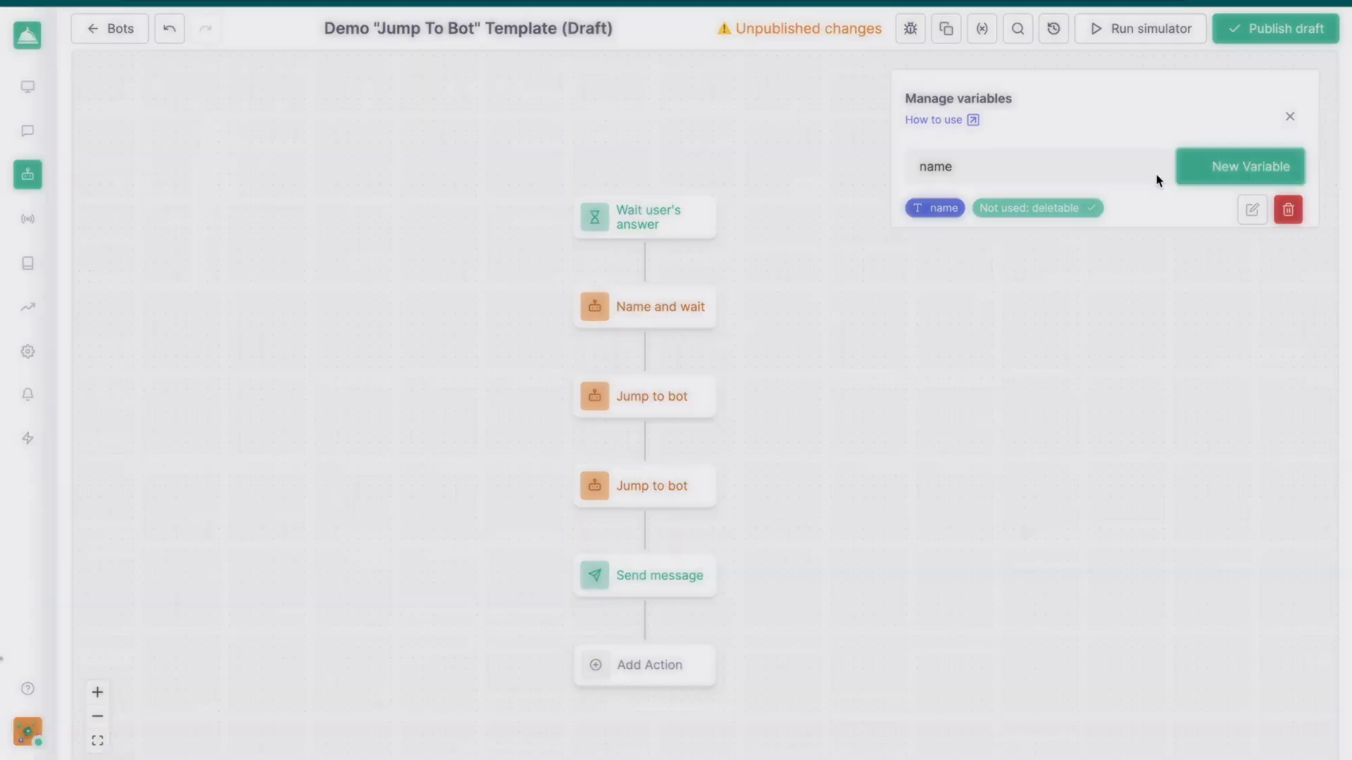
{"action": "left_click", "coordinate": [620, 150]}
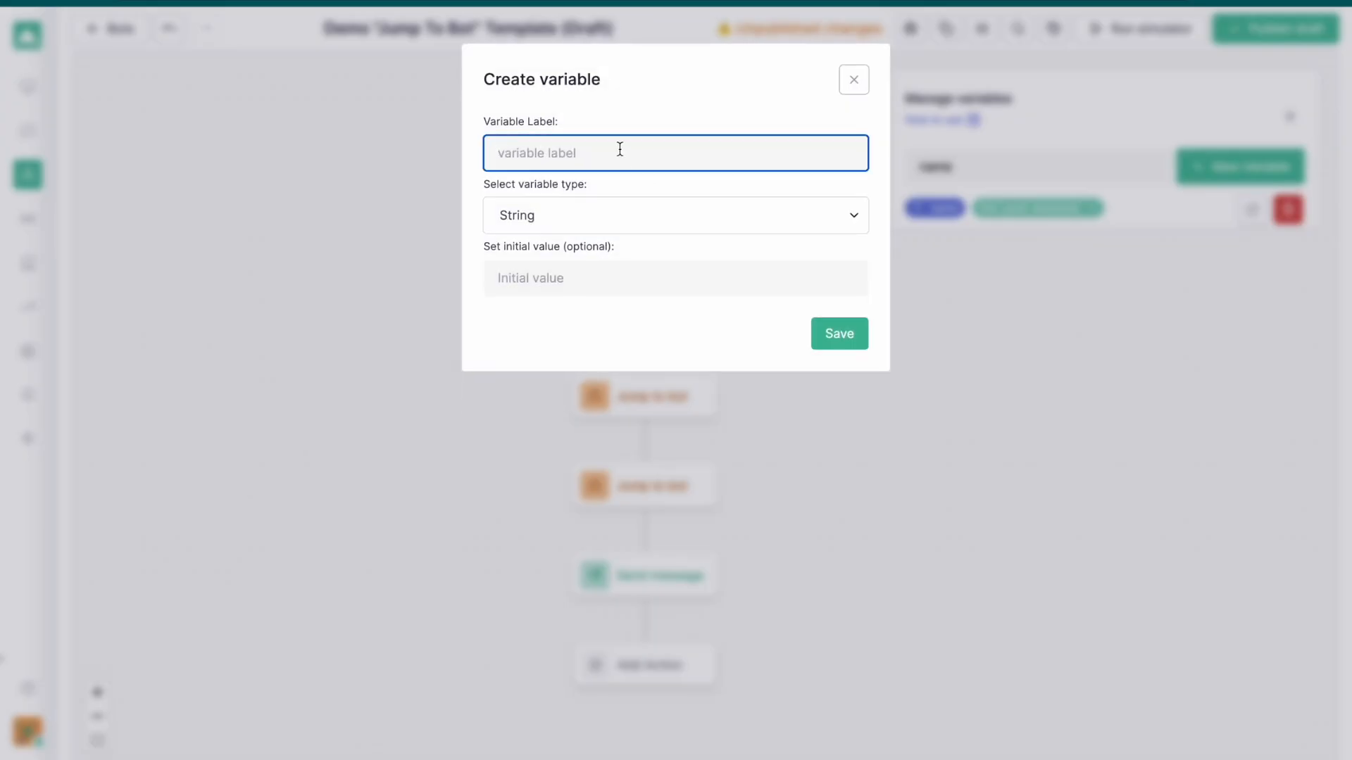
{"action": "type", "text": "l"}
{"action": "left_click", "coordinate": [839, 333]}
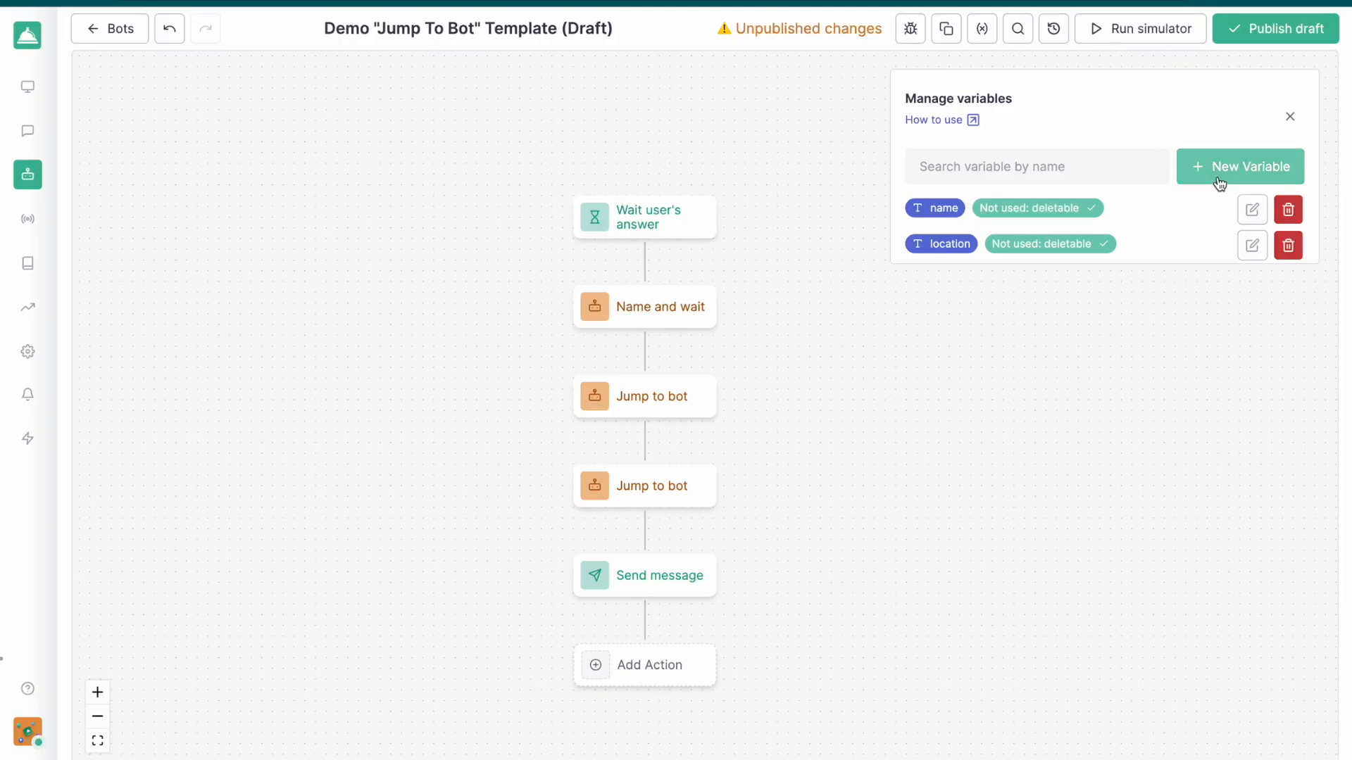
Create a third String variable labelled "food" in the main bot and finish managing variables
{"action": "left_click", "coordinate": [1218, 175]}
{"action": "left_click", "coordinate": [568, 154]}
{"action": "type", "text": "foo"}
{"action": "left_click", "coordinate": [839, 333]}
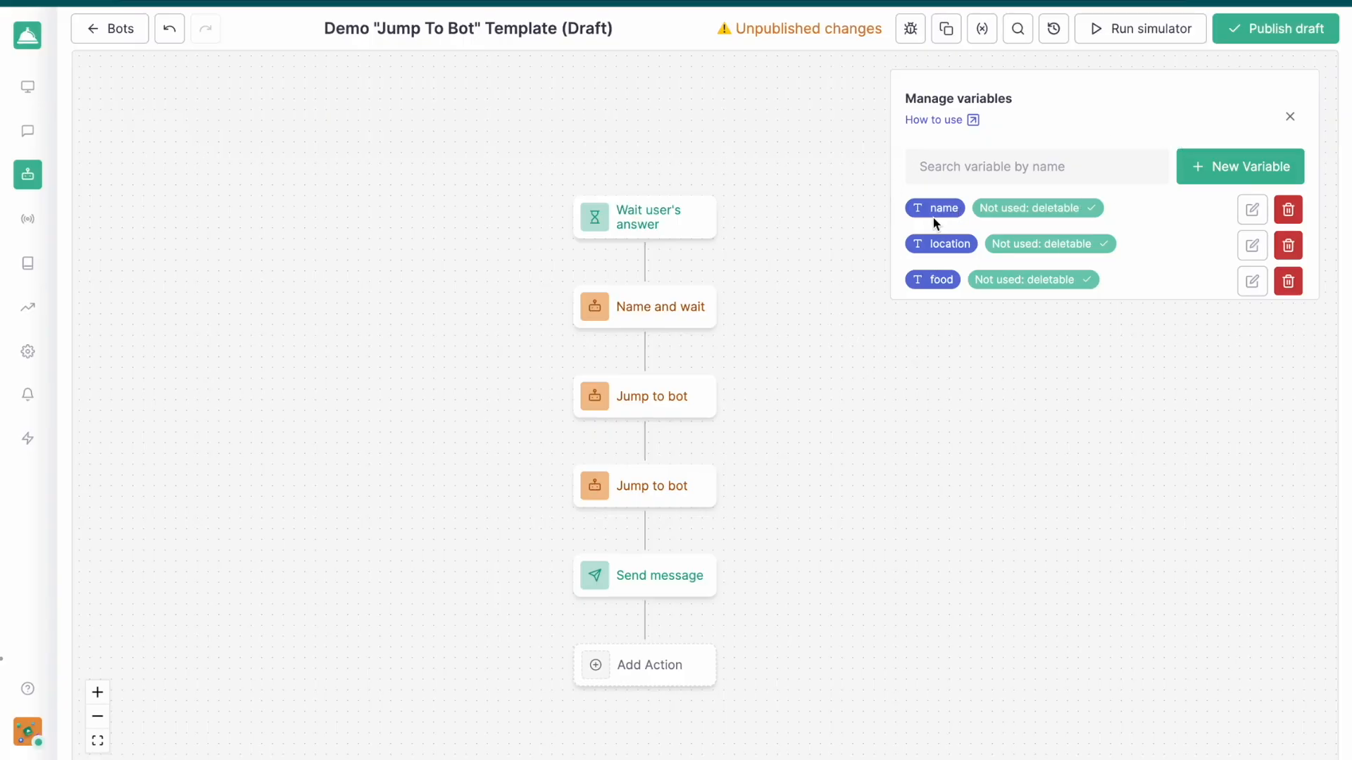
{"action": "left_click", "coordinate": [845, 414]}
Save the child bot's "user answer" into the main bot's "name" variable in the "Name and wait" action and save the action
{"action": "mouse_move", "coordinate": [687, 307]}
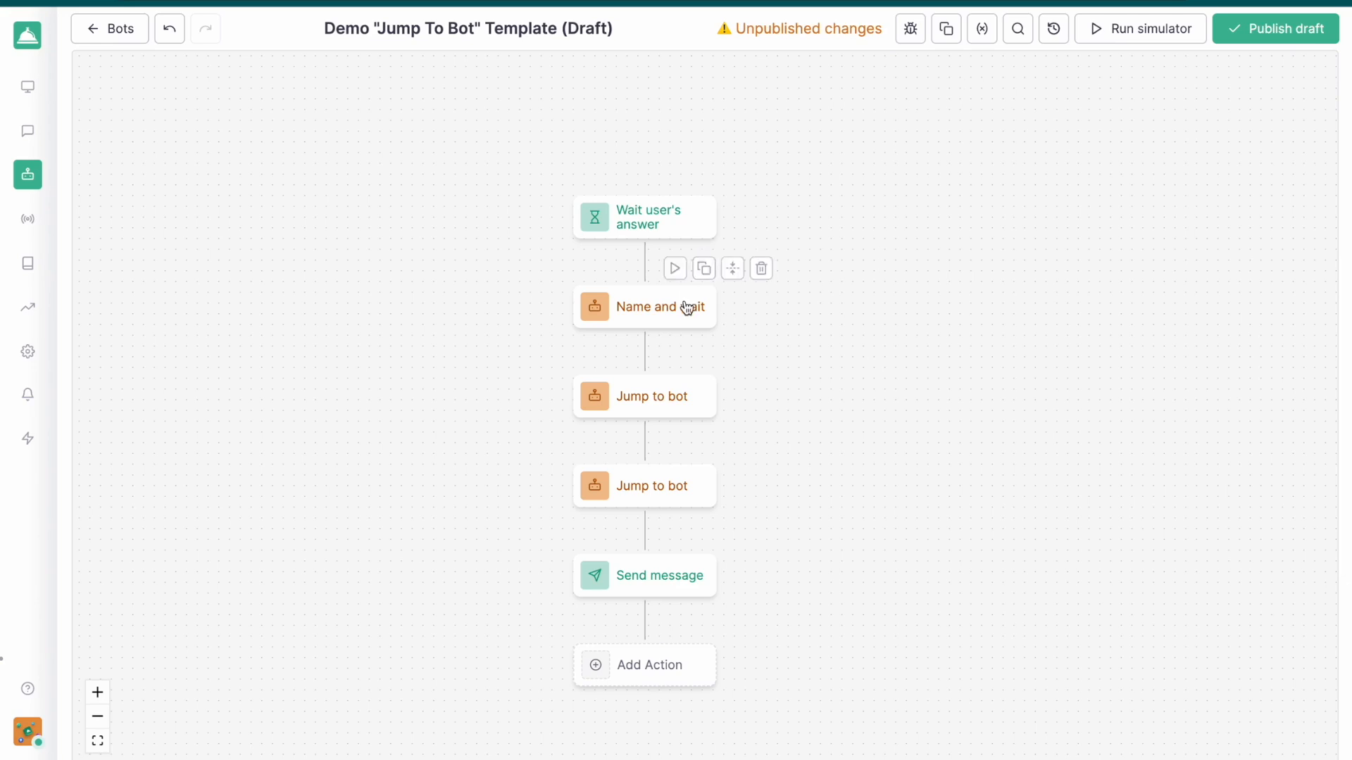
{"action": "left_click", "coordinate": [642, 325]}
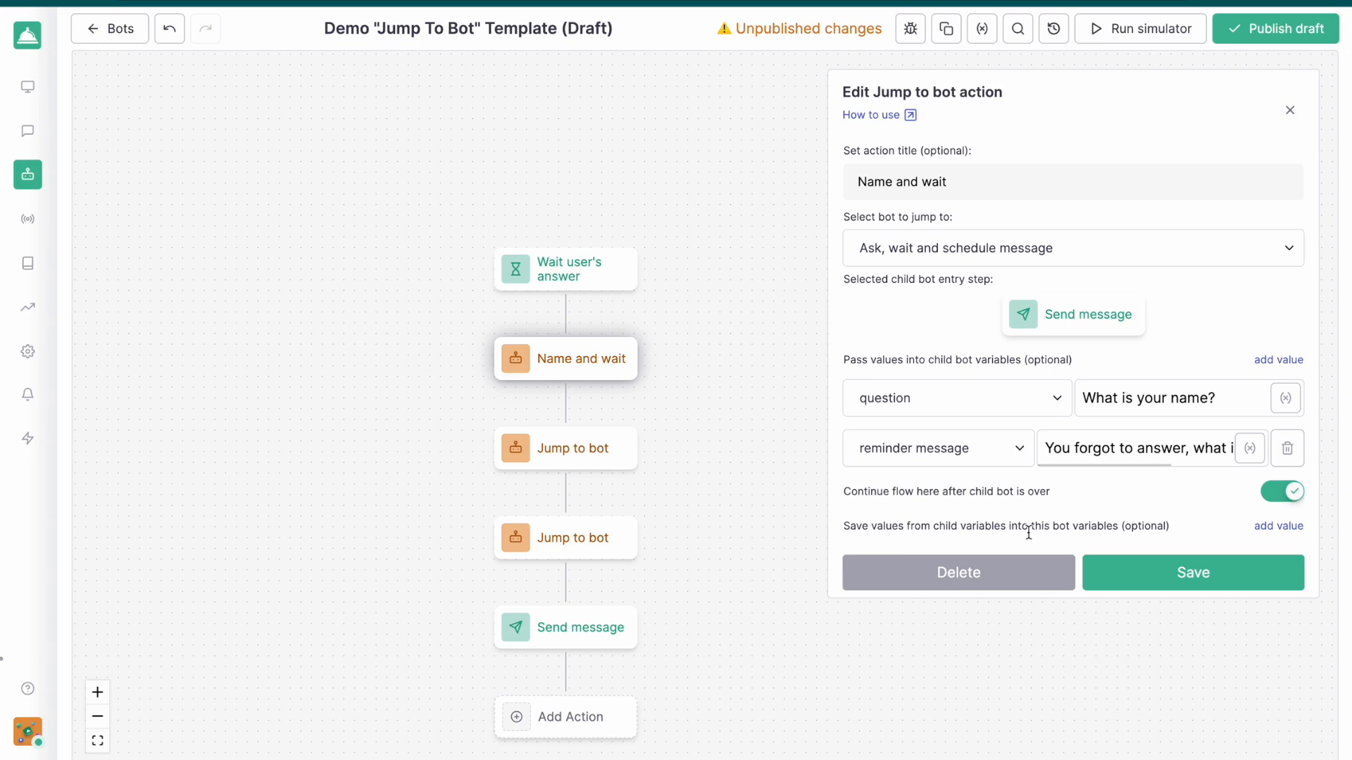
{"action": "left_click", "coordinate": [1278, 528]}
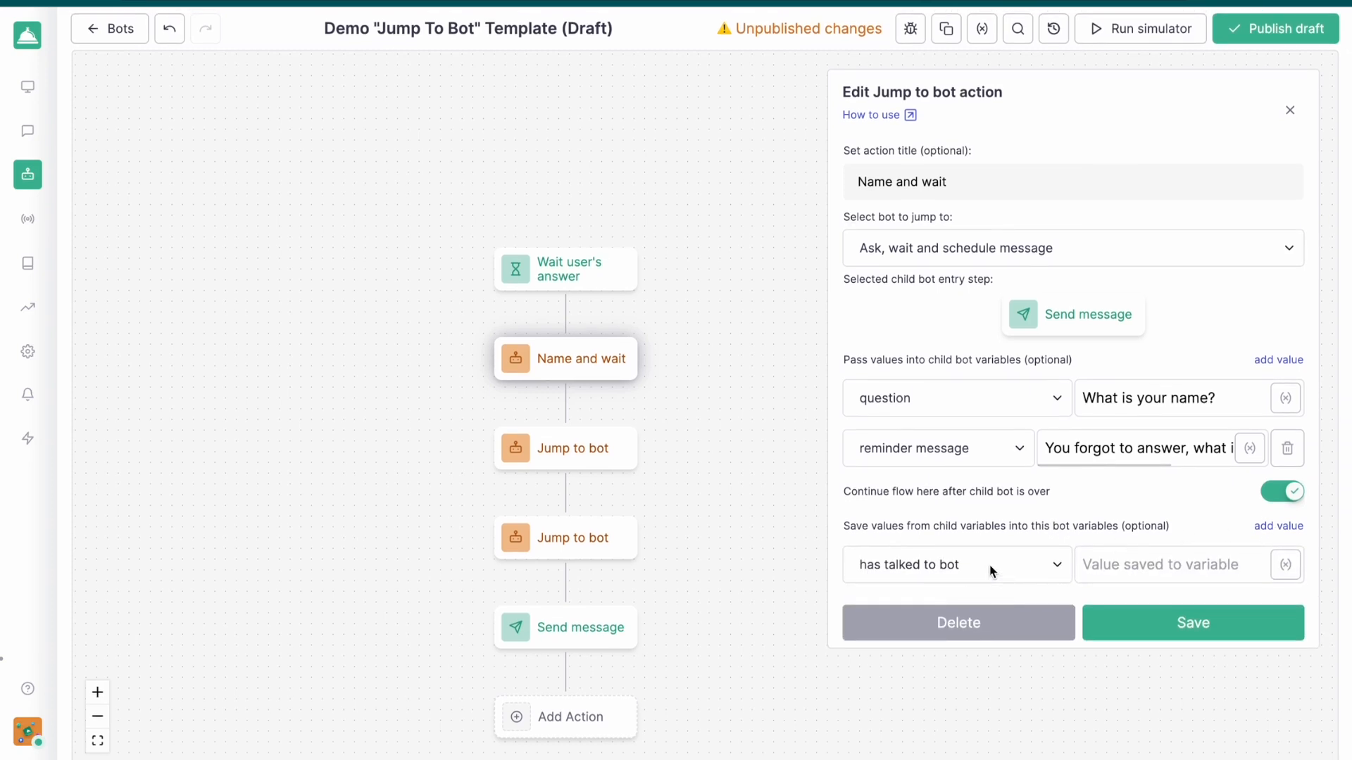
{"action": "left_click", "coordinate": [953, 569]}
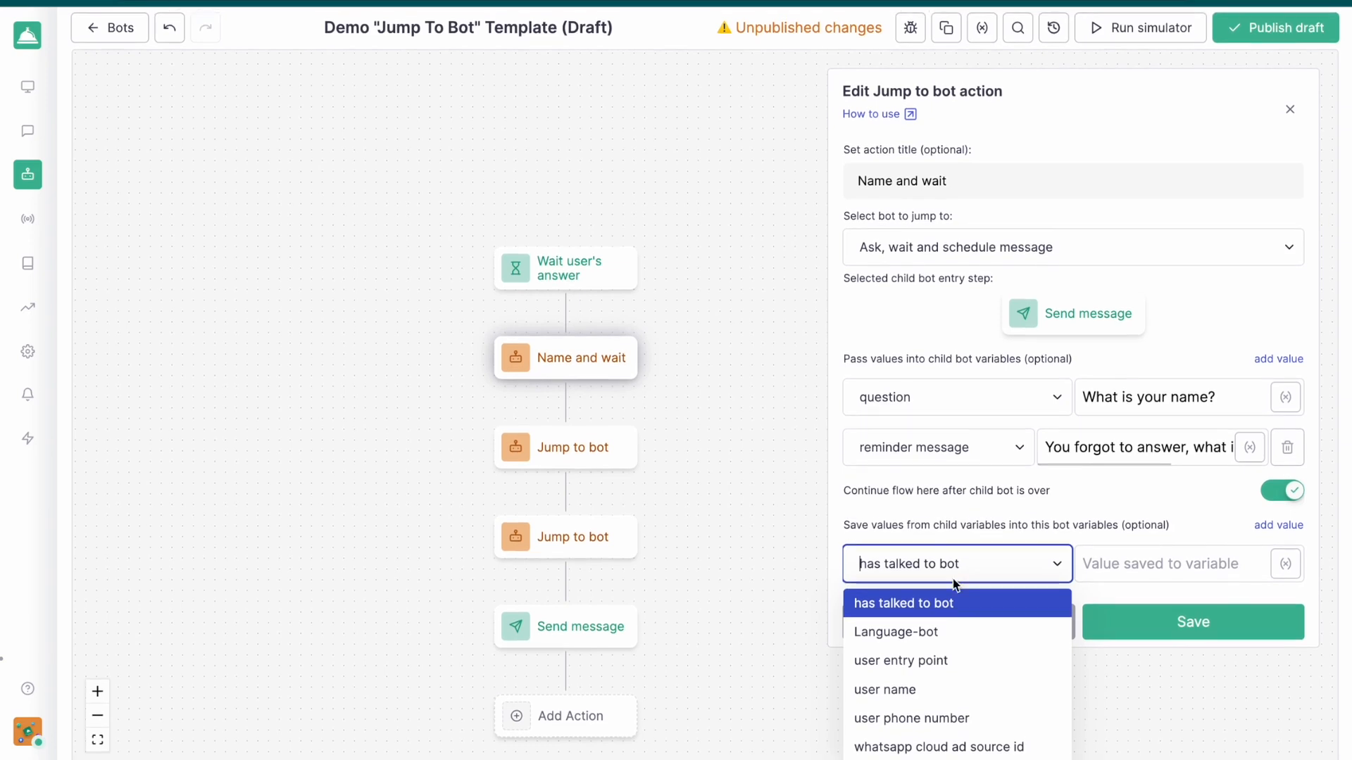
{"action": "scroll", "coordinate": [950, 686], "scroll_direction": "down", "scroll_amount": 5}
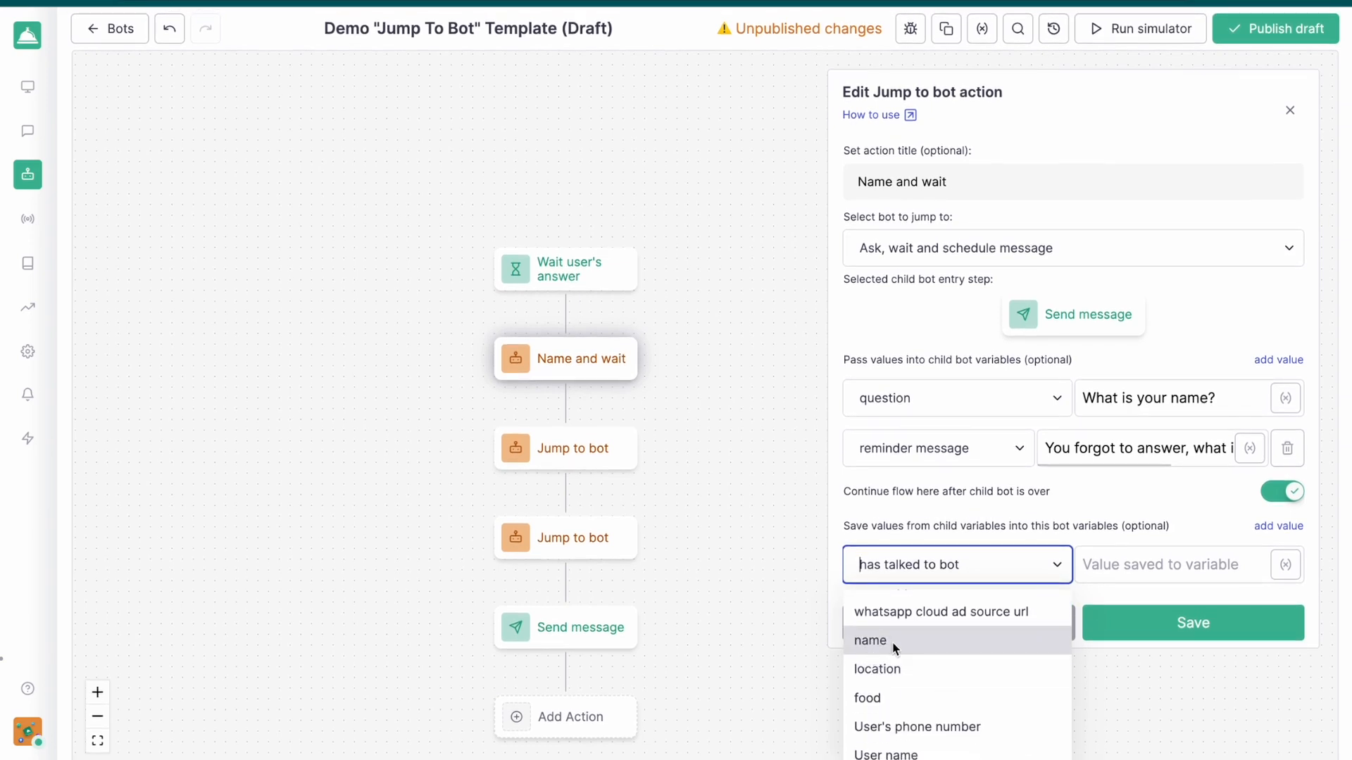
{"action": "left_click", "coordinate": [869, 642]}
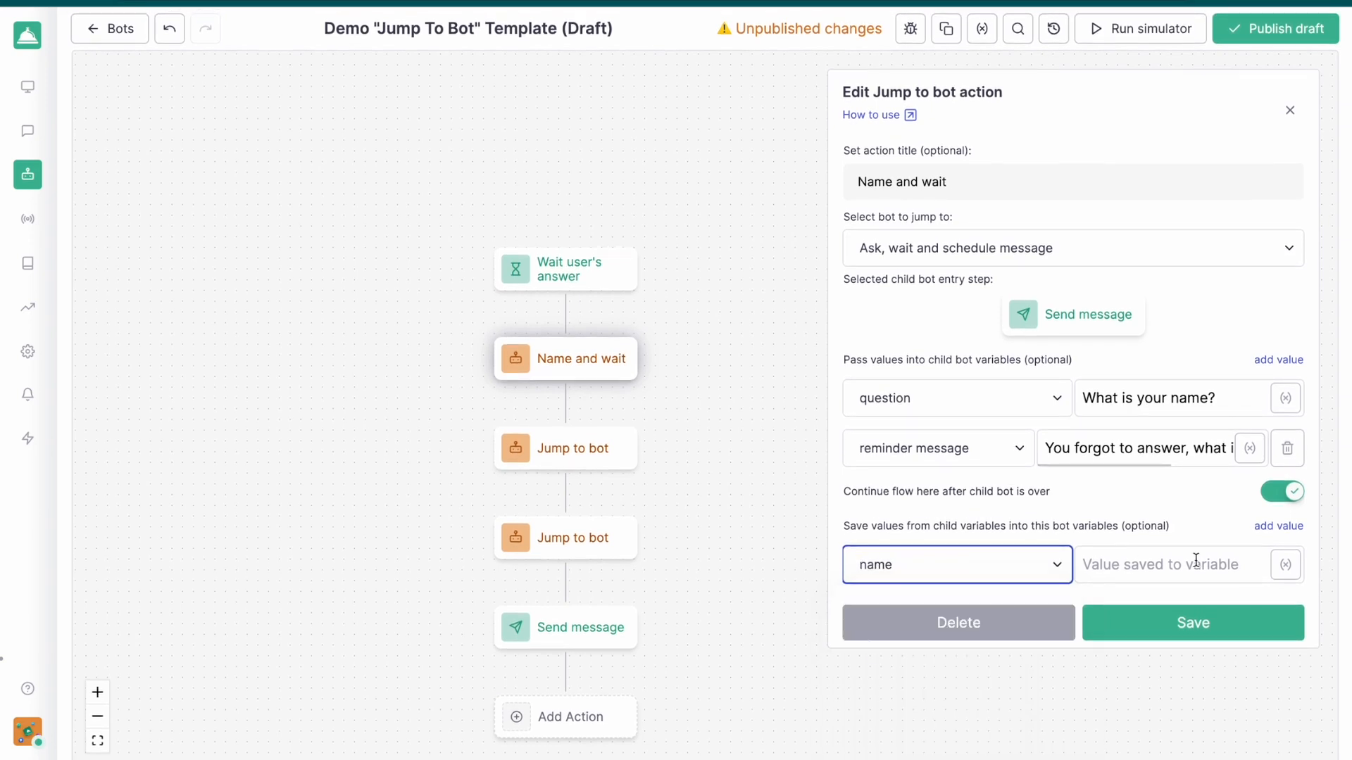
{"action": "left_click", "coordinate": [1283, 570]}
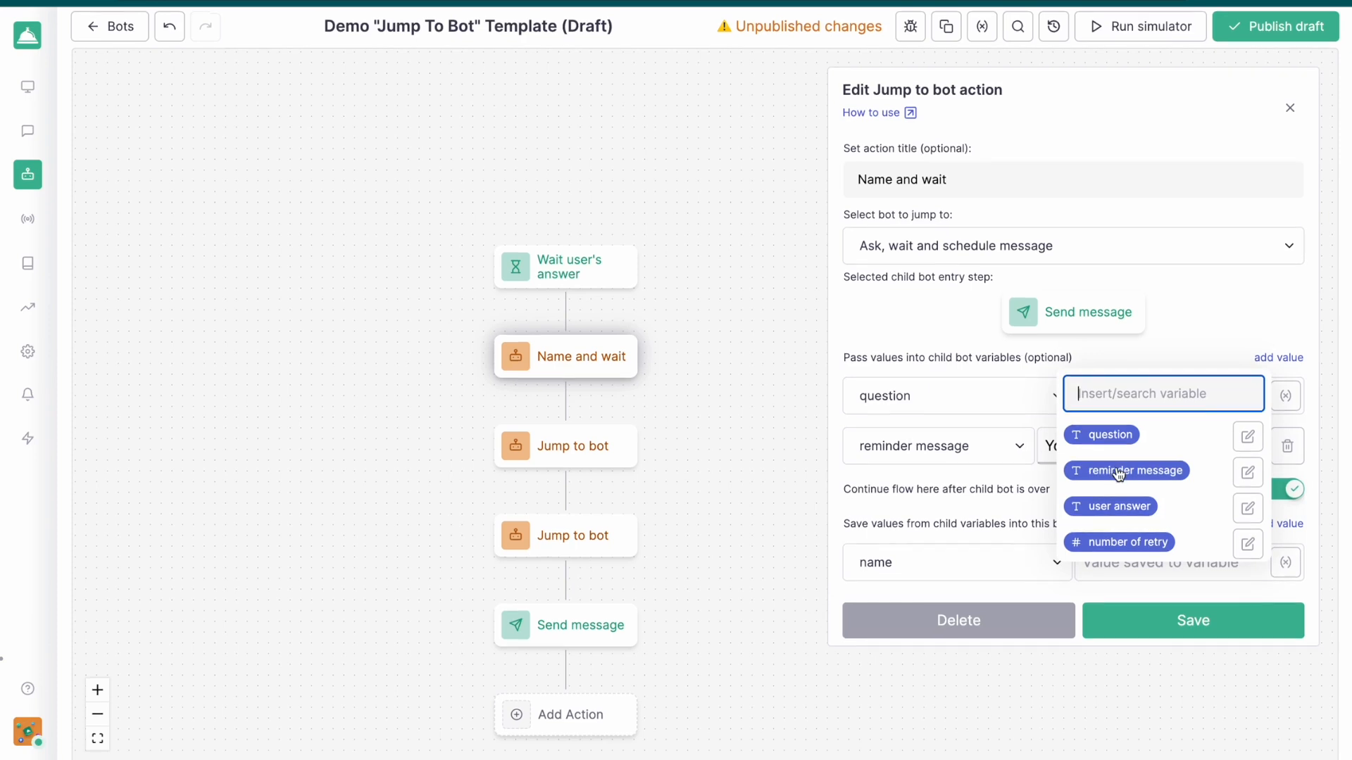
{"action": "left_click", "coordinate": [1113, 506]}
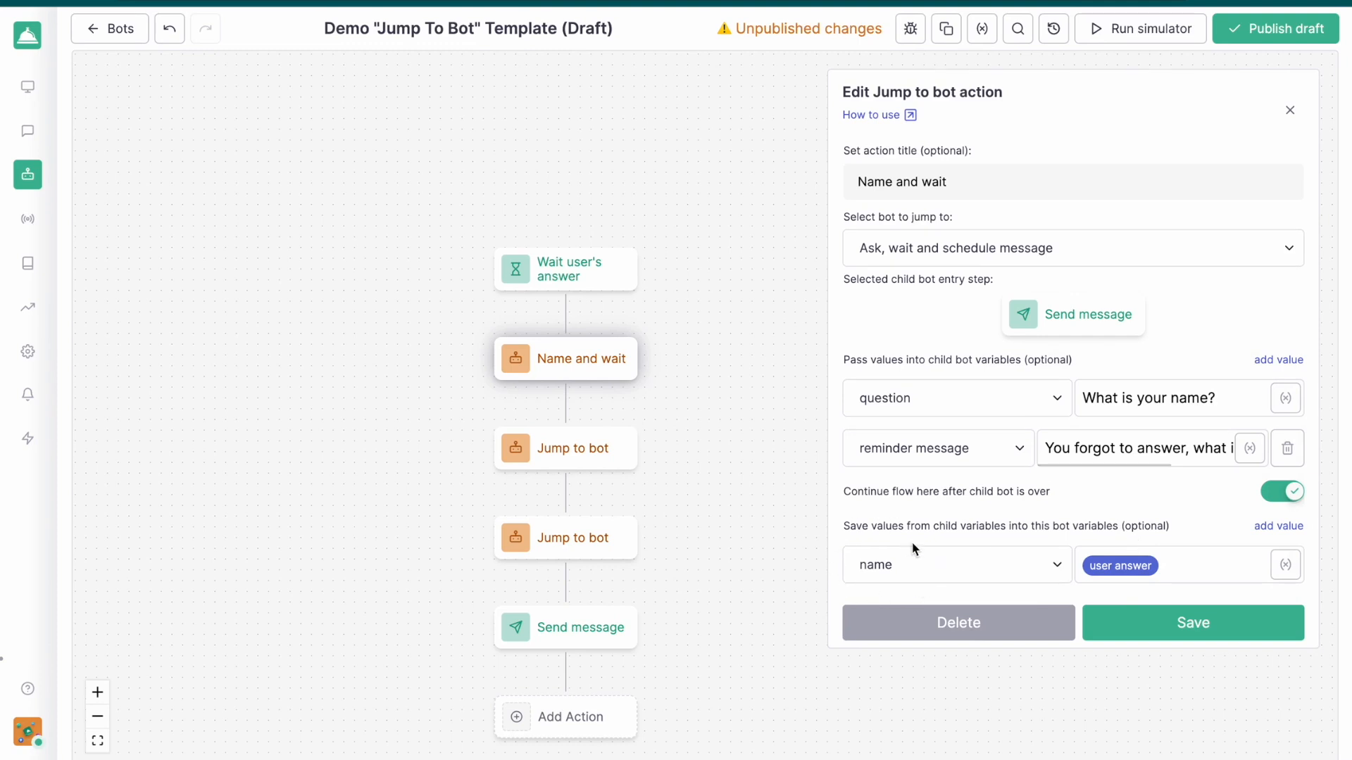
{"action": "left_click", "coordinate": [1189, 622]}
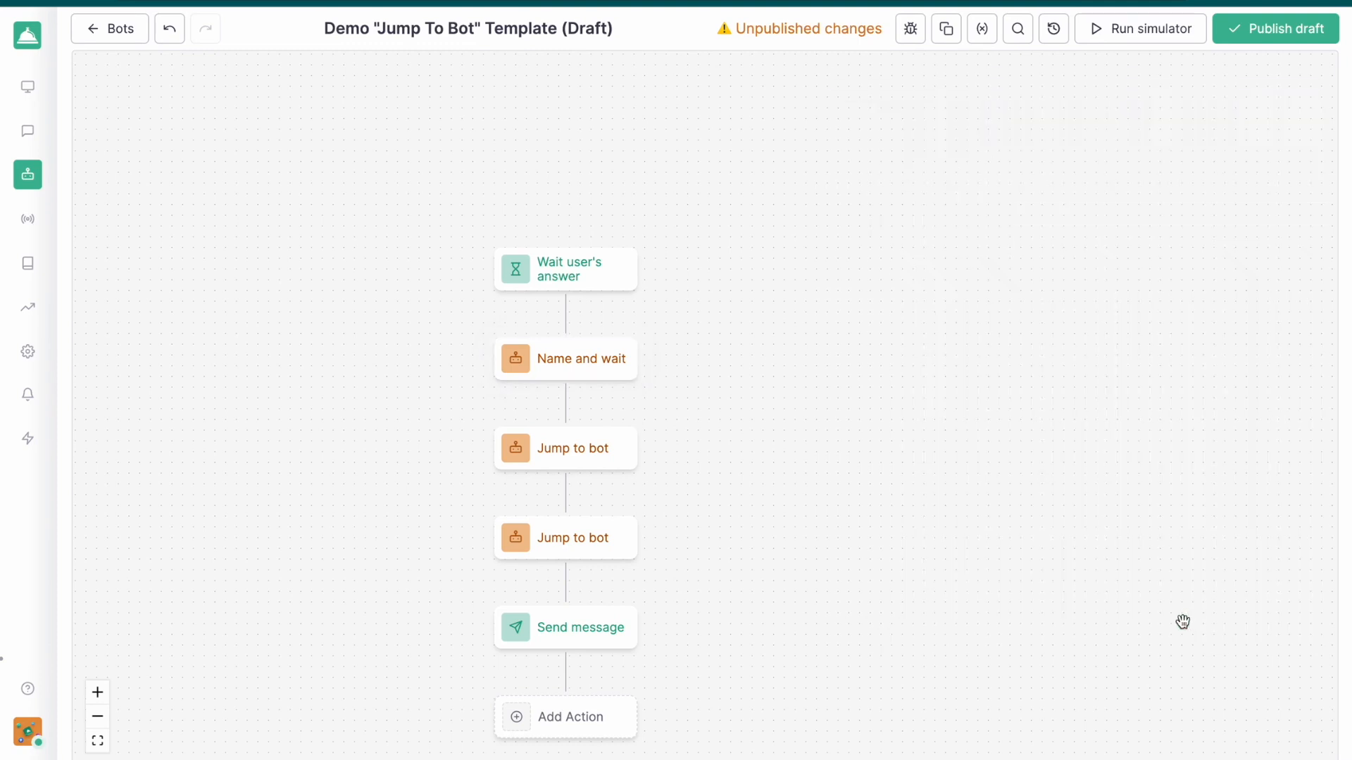
Store the child bot's "user answer" in "location" in the "Where do you live?" Jump to bot action and save it
{"action": "left_click", "coordinate": [724, 355]}
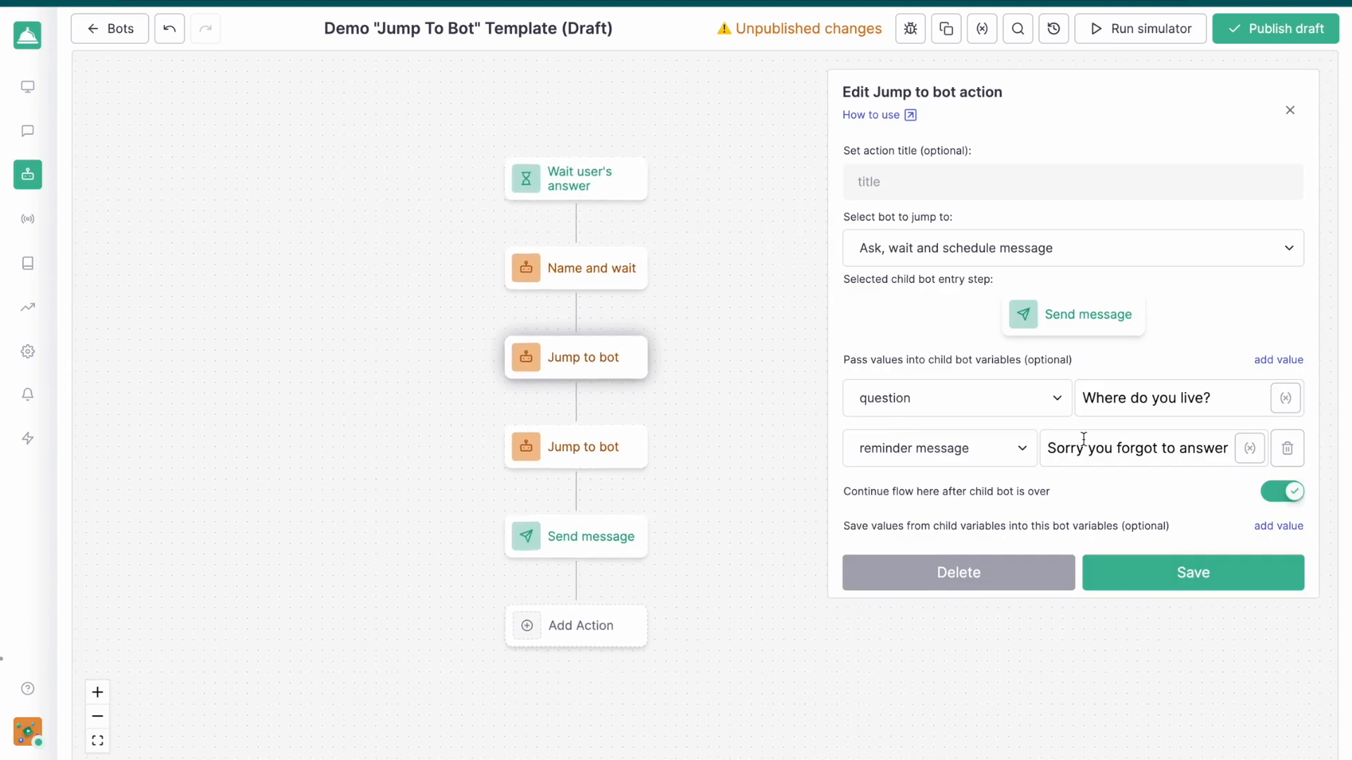
{"action": "left_click", "coordinate": [1274, 522]}
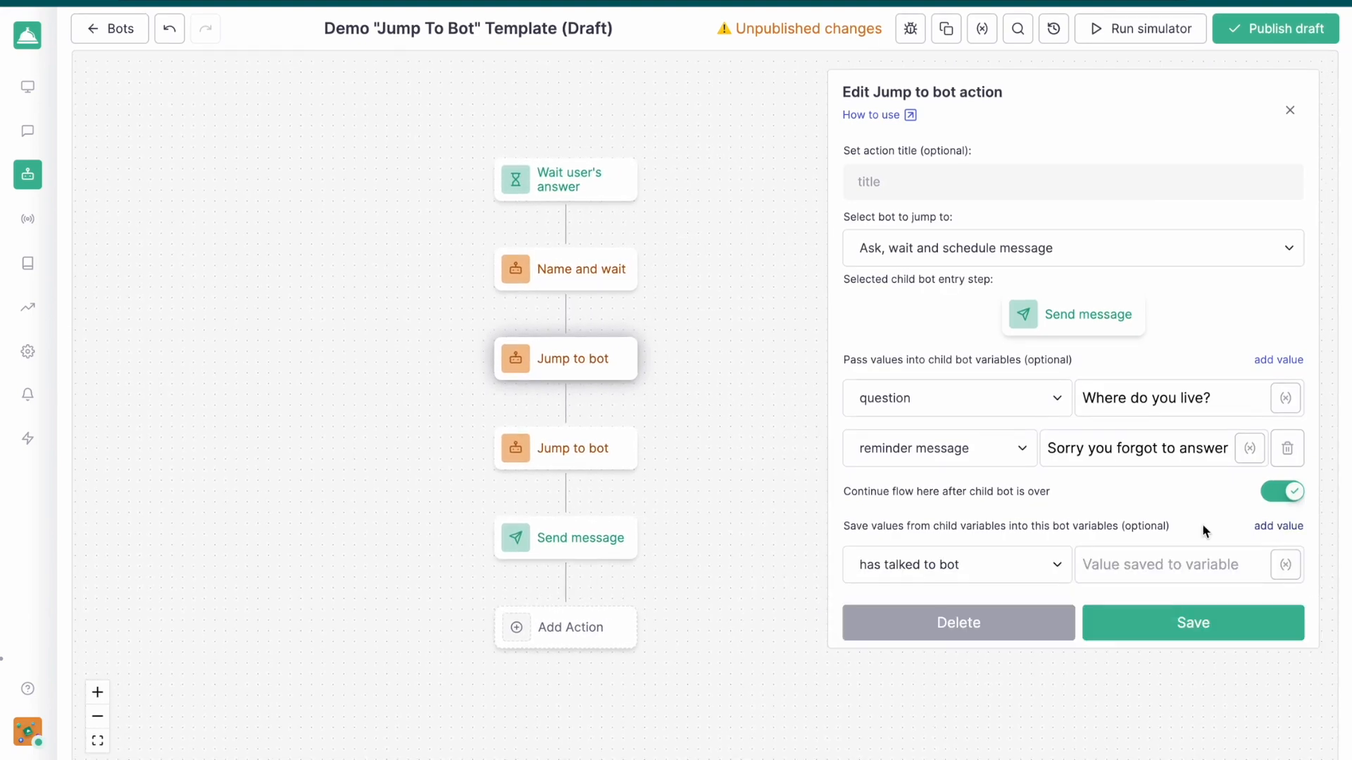
{"action": "left_click", "coordinate": [994, 564]}
{"action": "scroll", "coordinate": [932, 671], "scroll_direction": "down", "scroll_amount": 5}
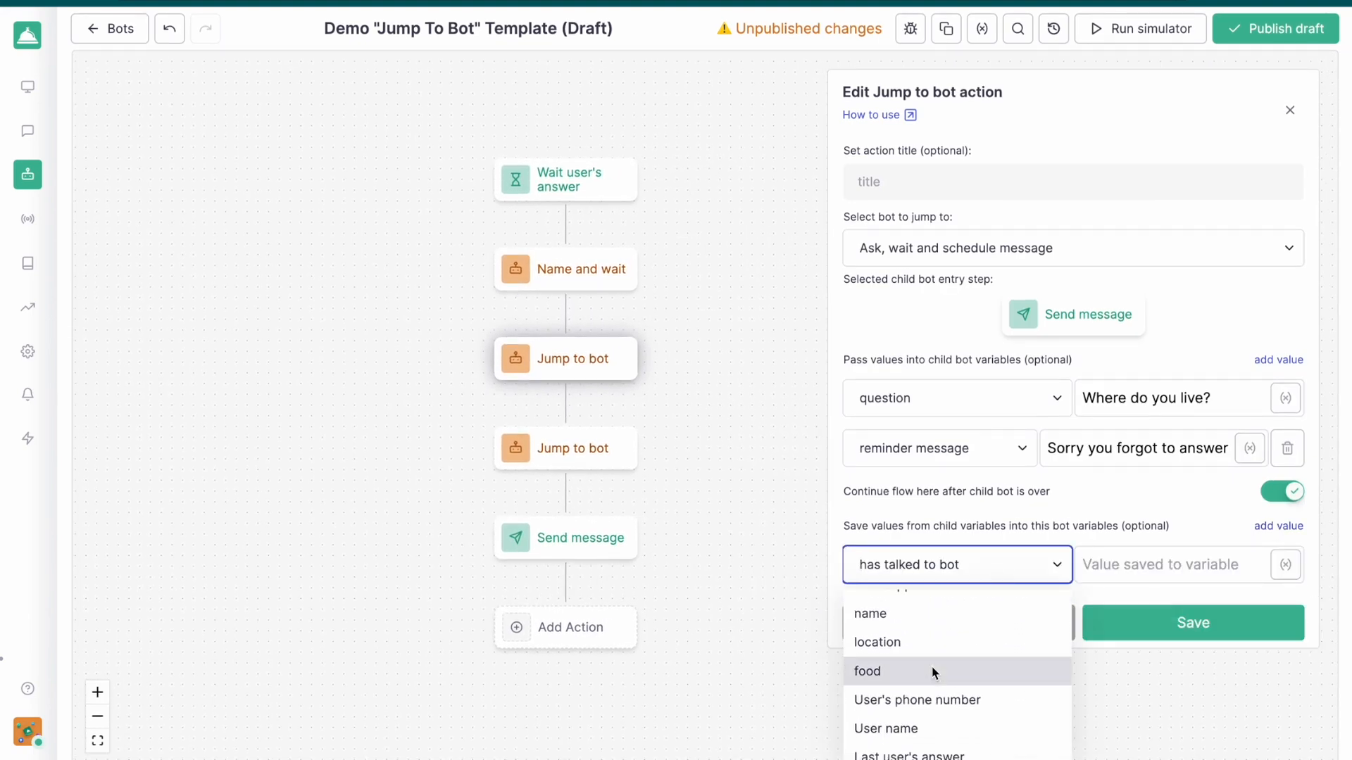
{"action": "left_click", "coordinate": [884, 644]}
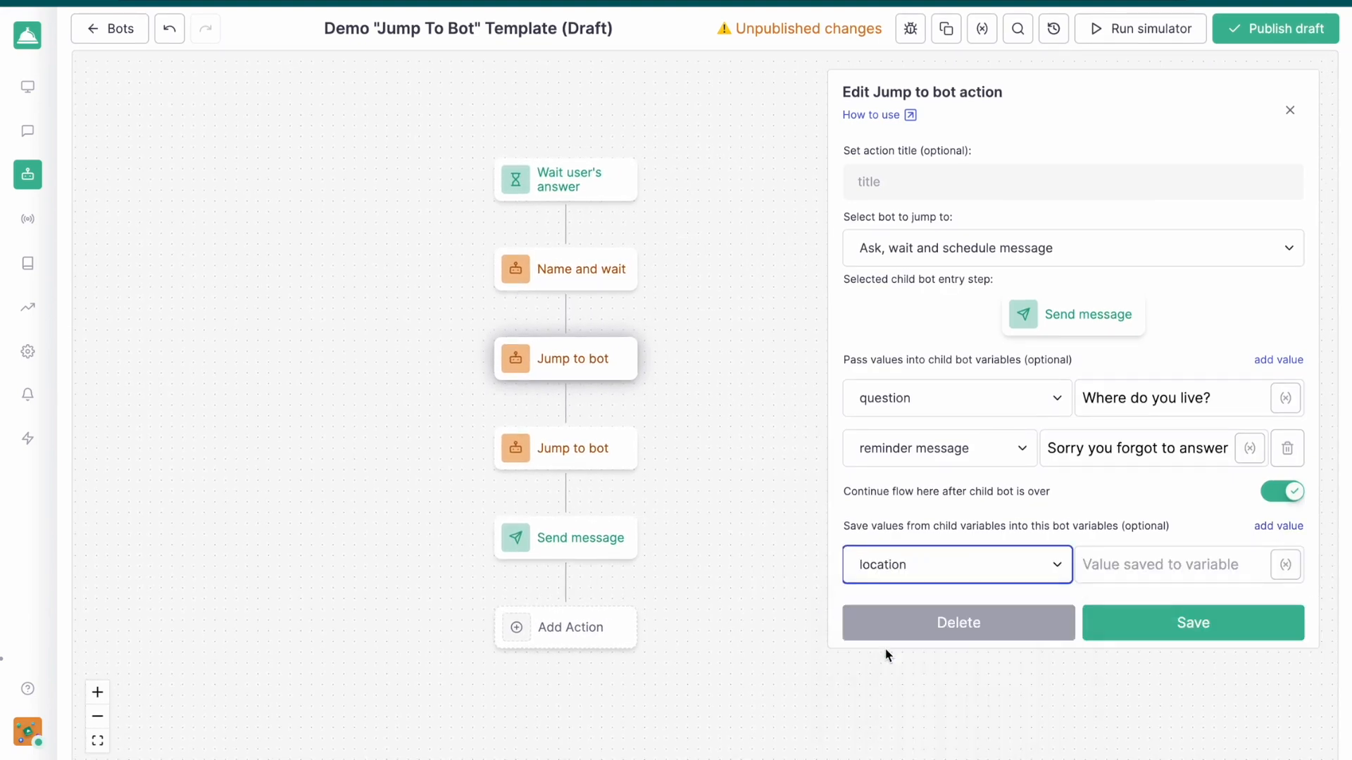
{"action": "left_click", "coordinate": [1194, 566]}
{"action": "left_click", "coordinate": [1285, 564]}
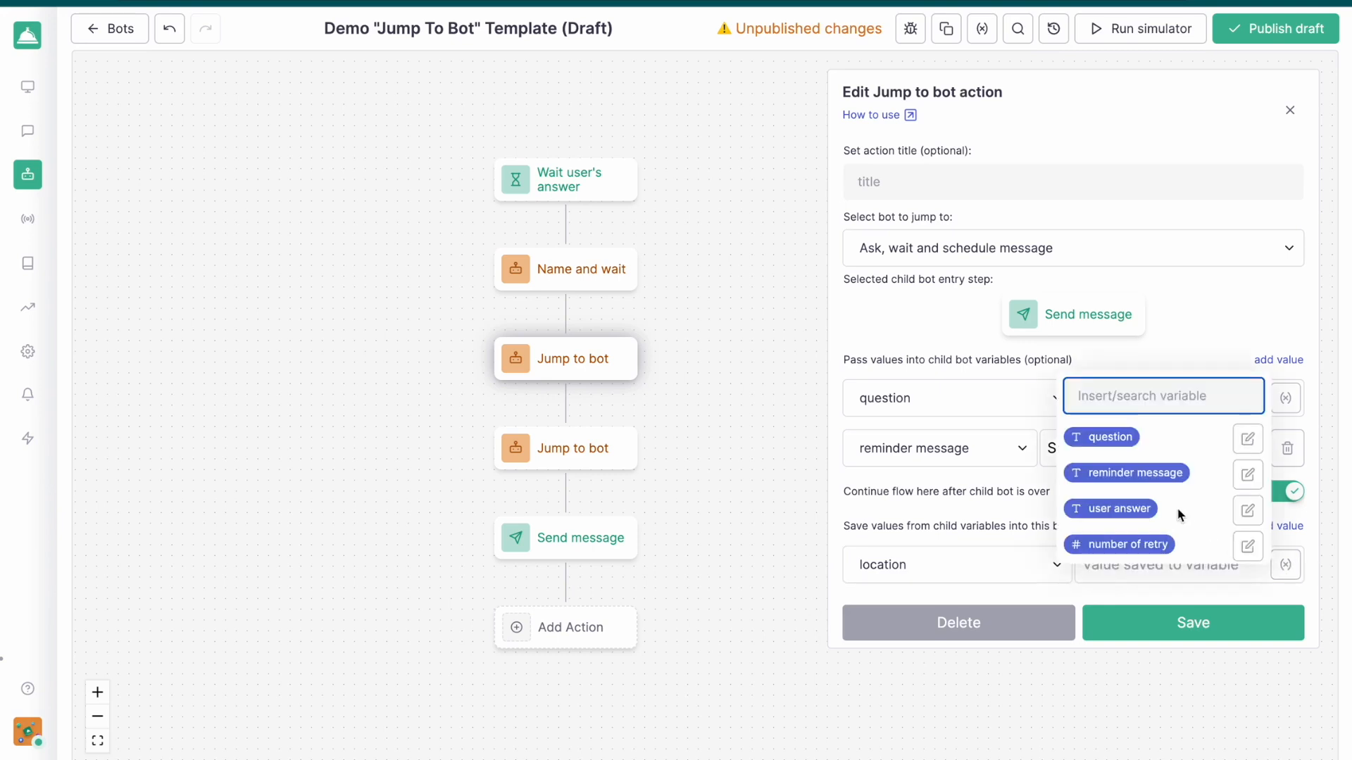
{"action": "left_click", "coordinate": [1141, 510]}
{"action": "left_click", "coordinate": [1194, 621]}
Store the child bot's "user answer" in "food" in the "What do you like to eat?" Jump to bot action and save it
{"action": "left_click", "coordinate": [594, 449]}
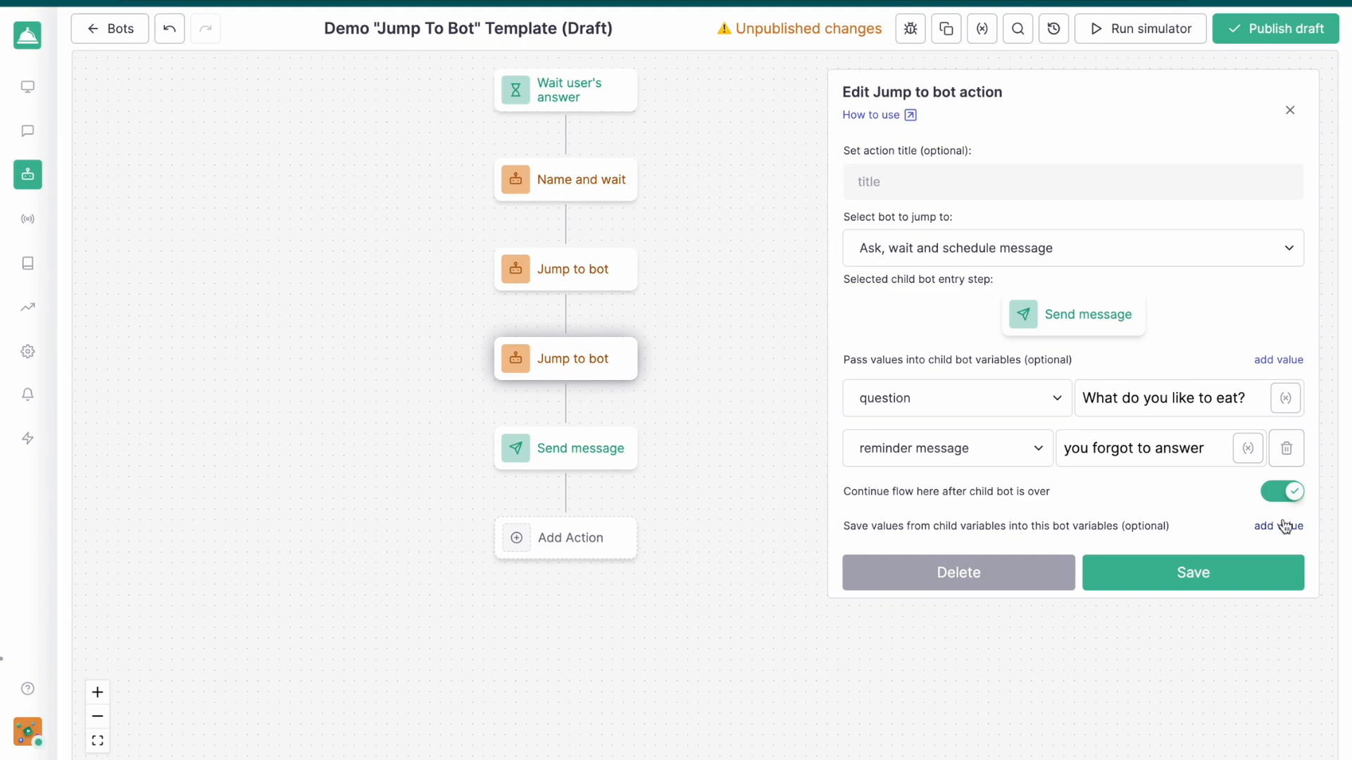
{"action": "left_click", "coordinate": [1284, 526]}
{"action": "left_click", "coordinate": [977, 572]}
{"action": "scroll", "coordinate": [973, 686], "scroll_direction": "down", "scroll_amount": 2}
{"action": "scroll", "coordinate": [972, 687], "scroll_direction": "up", "scroll_amount": 3}
{"action": "left_click", "coordinate": [889, 604]}
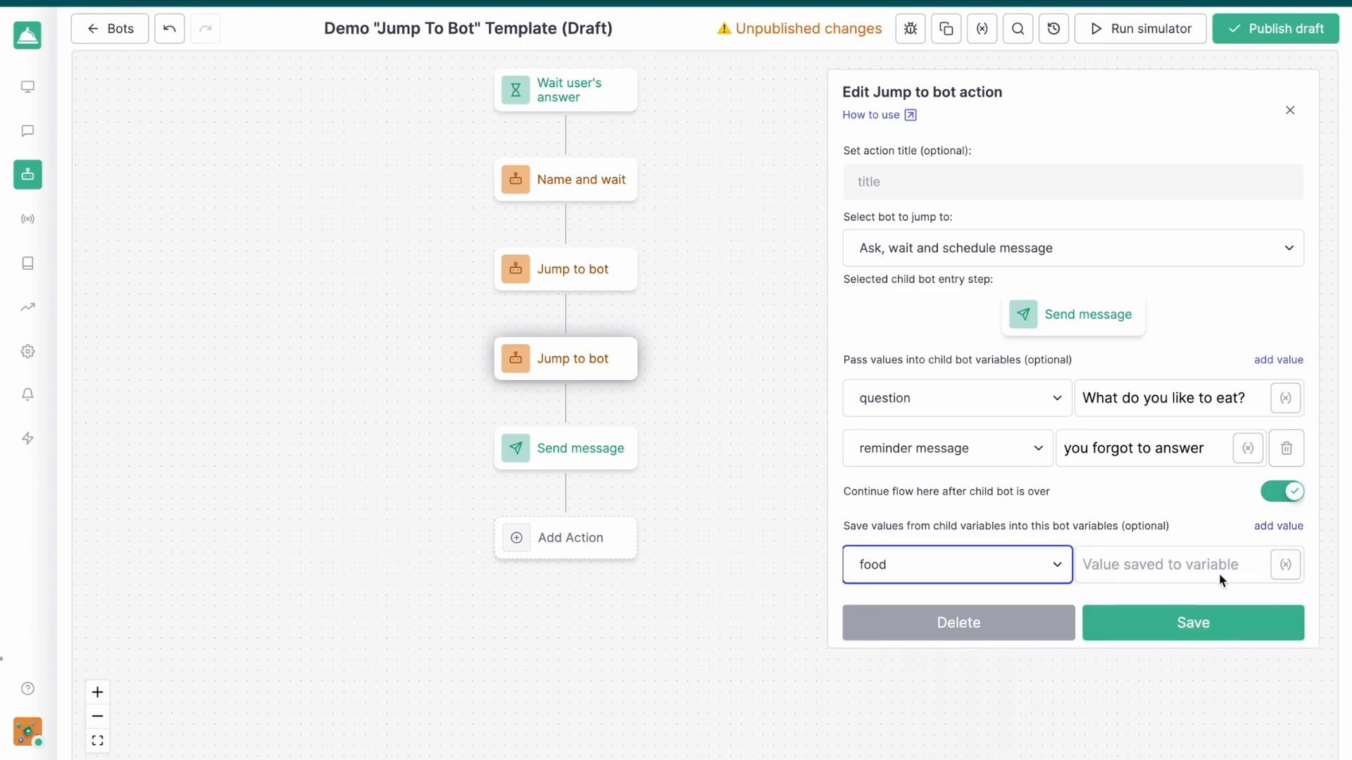
{"action": "left_click", "coordinate": [1291, 574]}
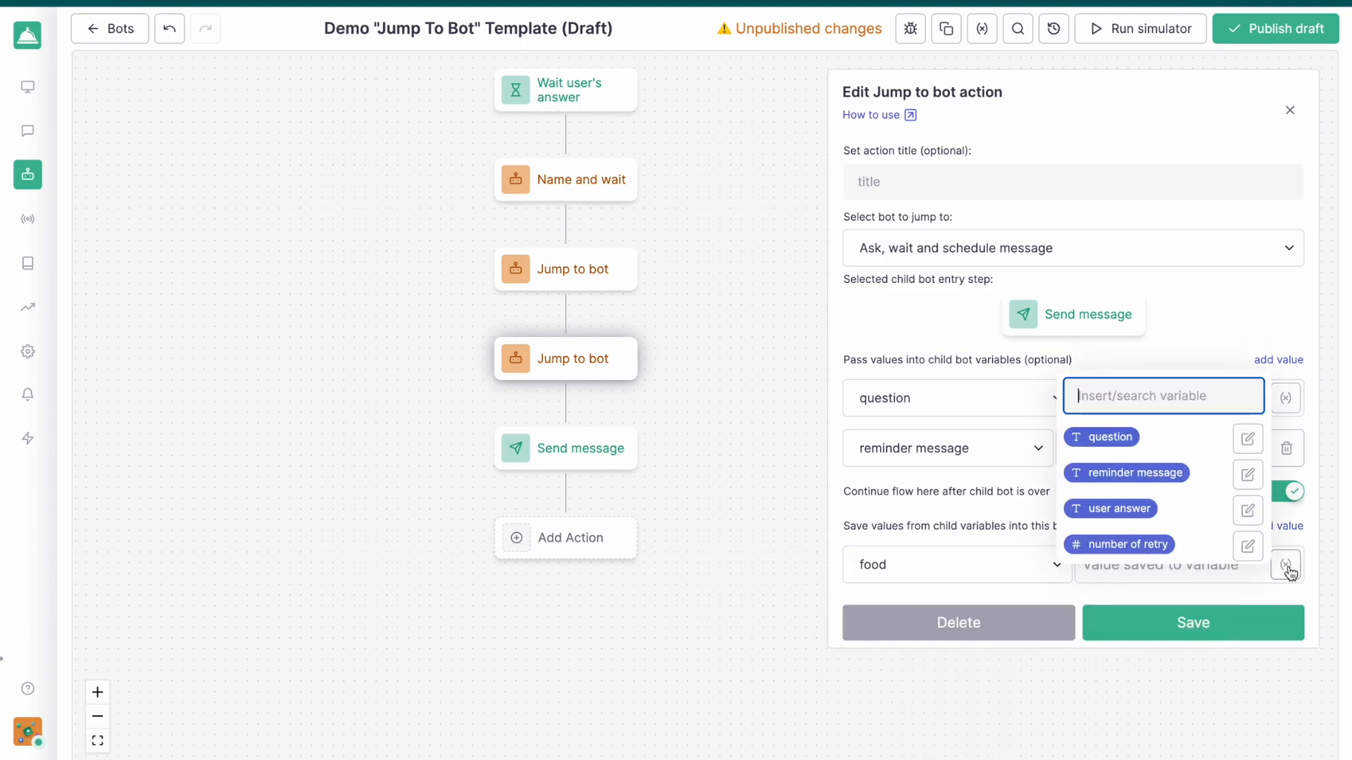
{"action": "left_click", "coordinate": [1126, 508]}
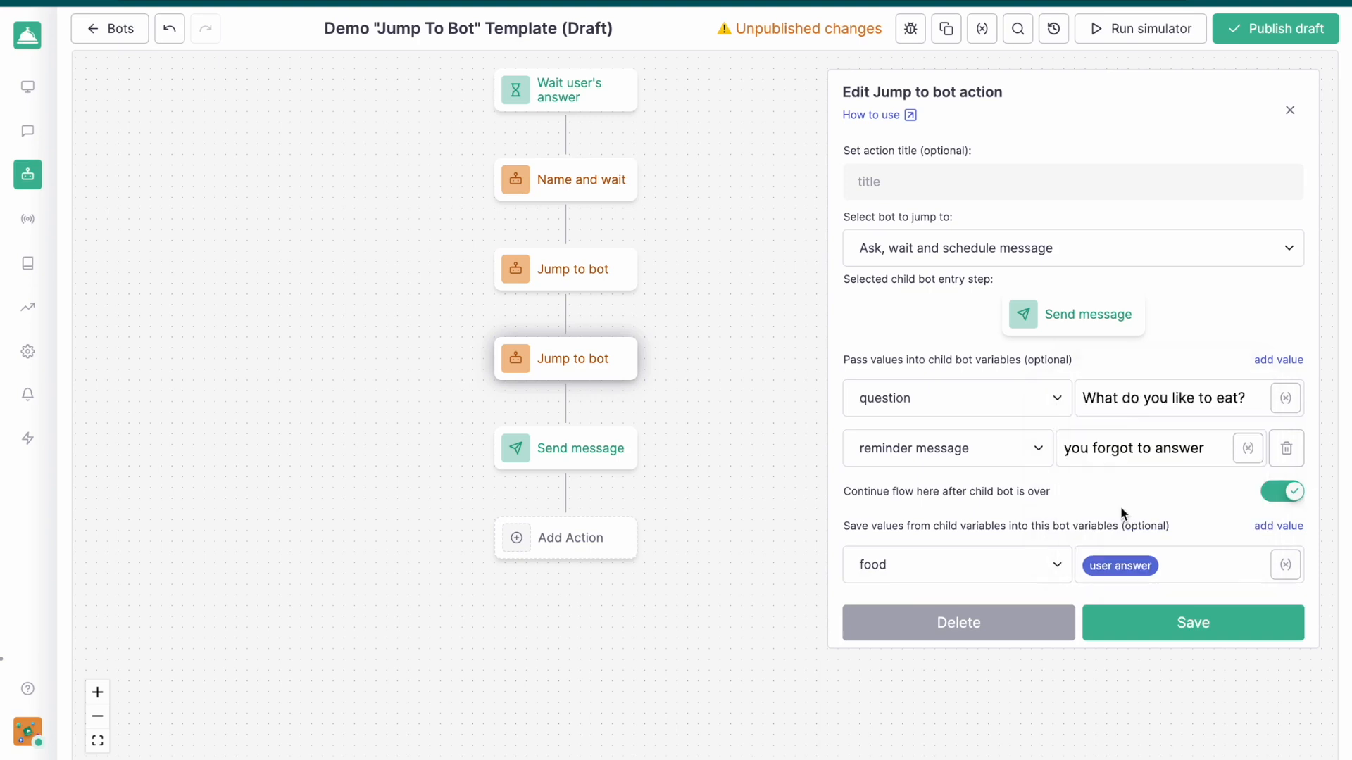
{"action": "left_click", "coordinate": [1192, 629]}
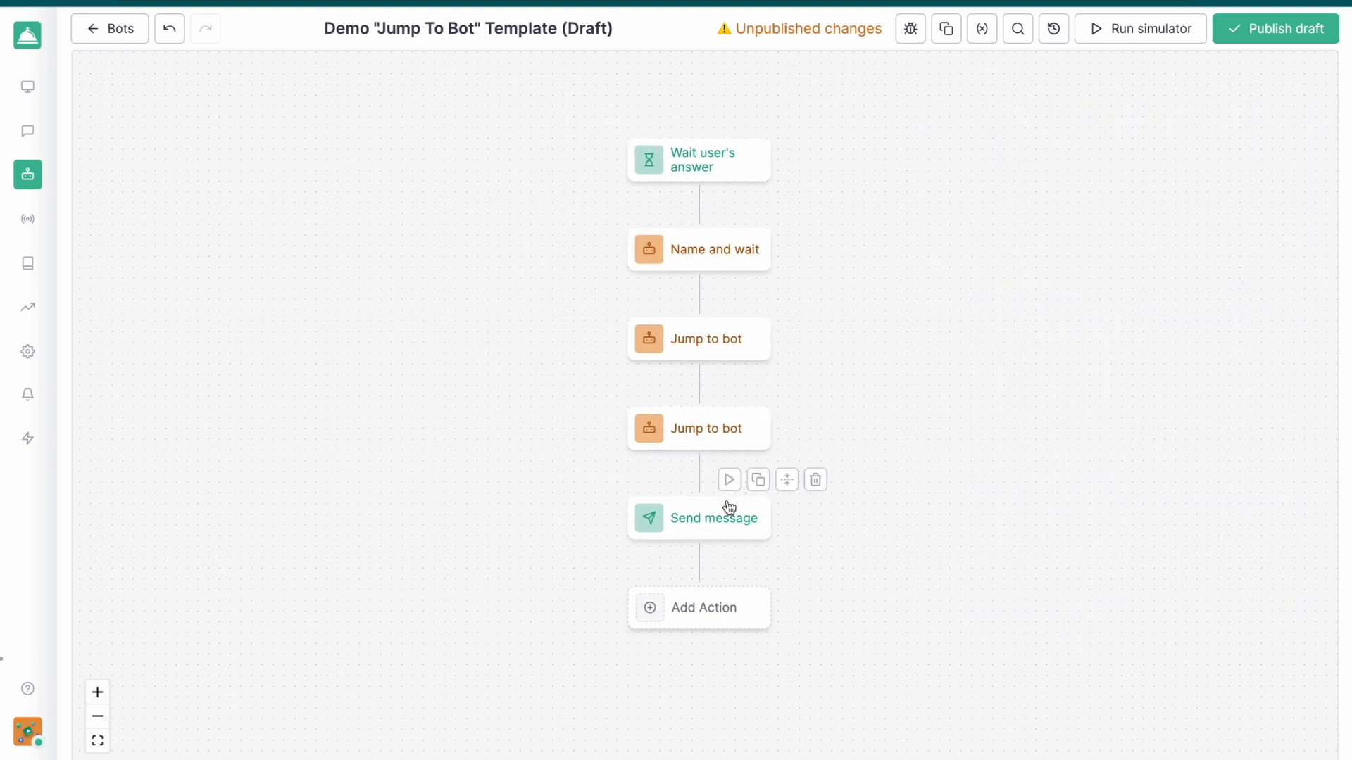
Add a "- name:" line with the "name" variable below the text of the final Send message action
{"action": "left_click", "coordinate": [687, 524]}
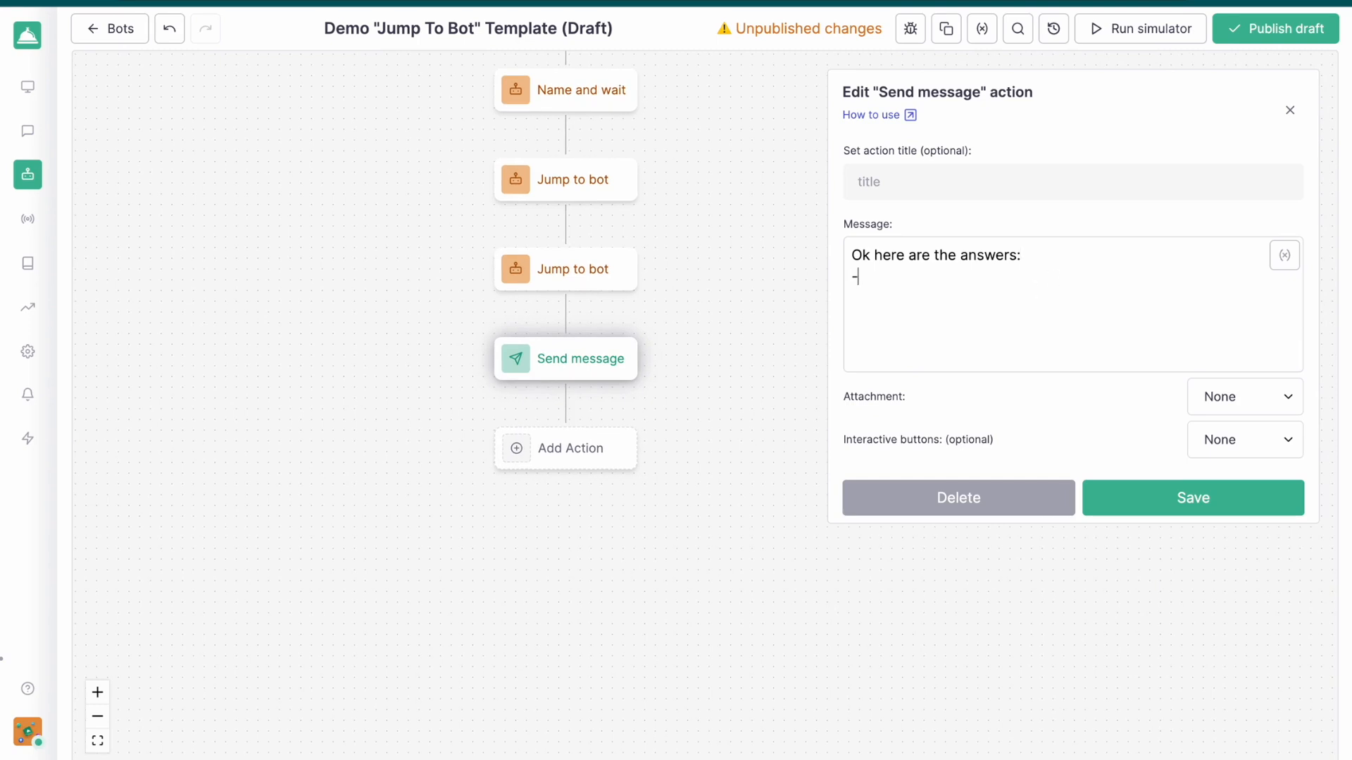
{"action": "type", "text": "name:"}
{"action": "left_click", "coordinate": [1276, 255]}
{"action": "scroll", "coordinate": [1150, 386], "scroll_direction": "down", "scroll_amount": 3}
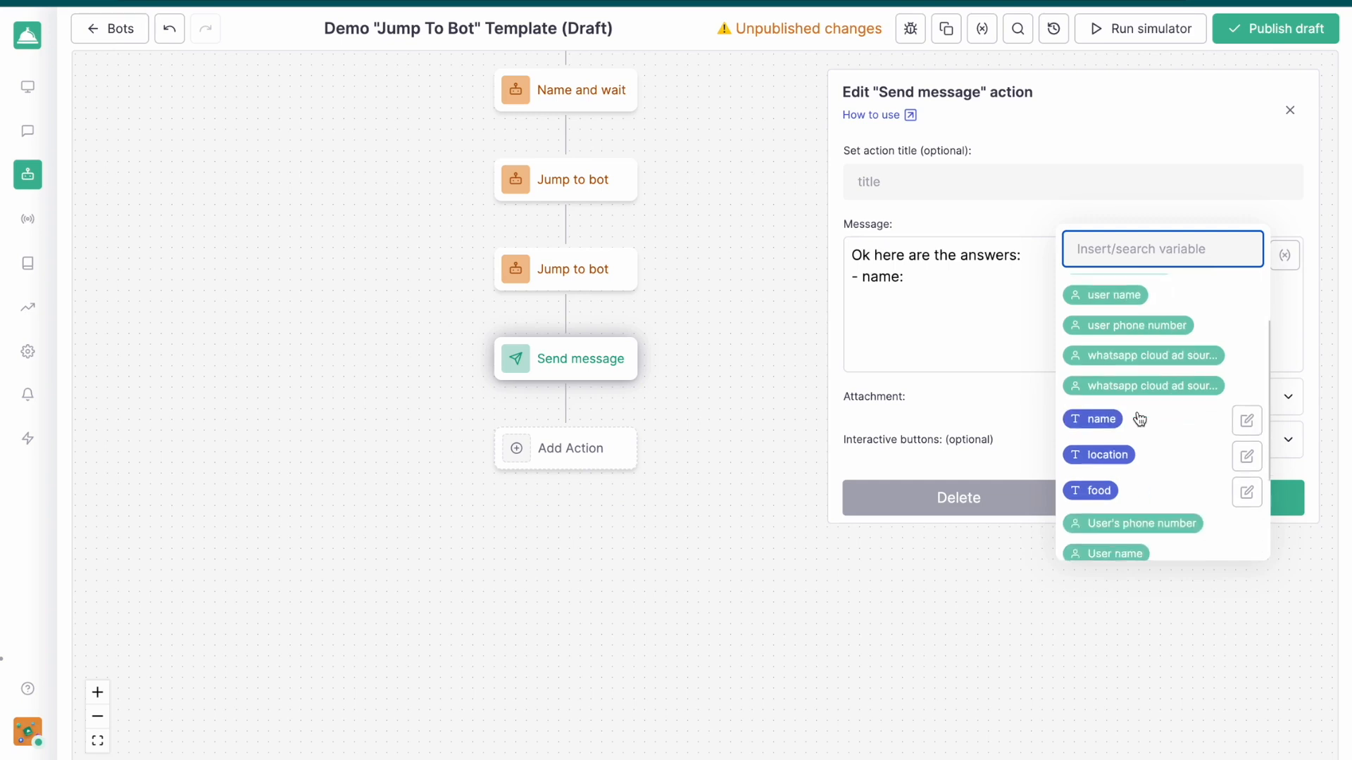
{"action": "left_click", "coordinate": [1101, 418]}
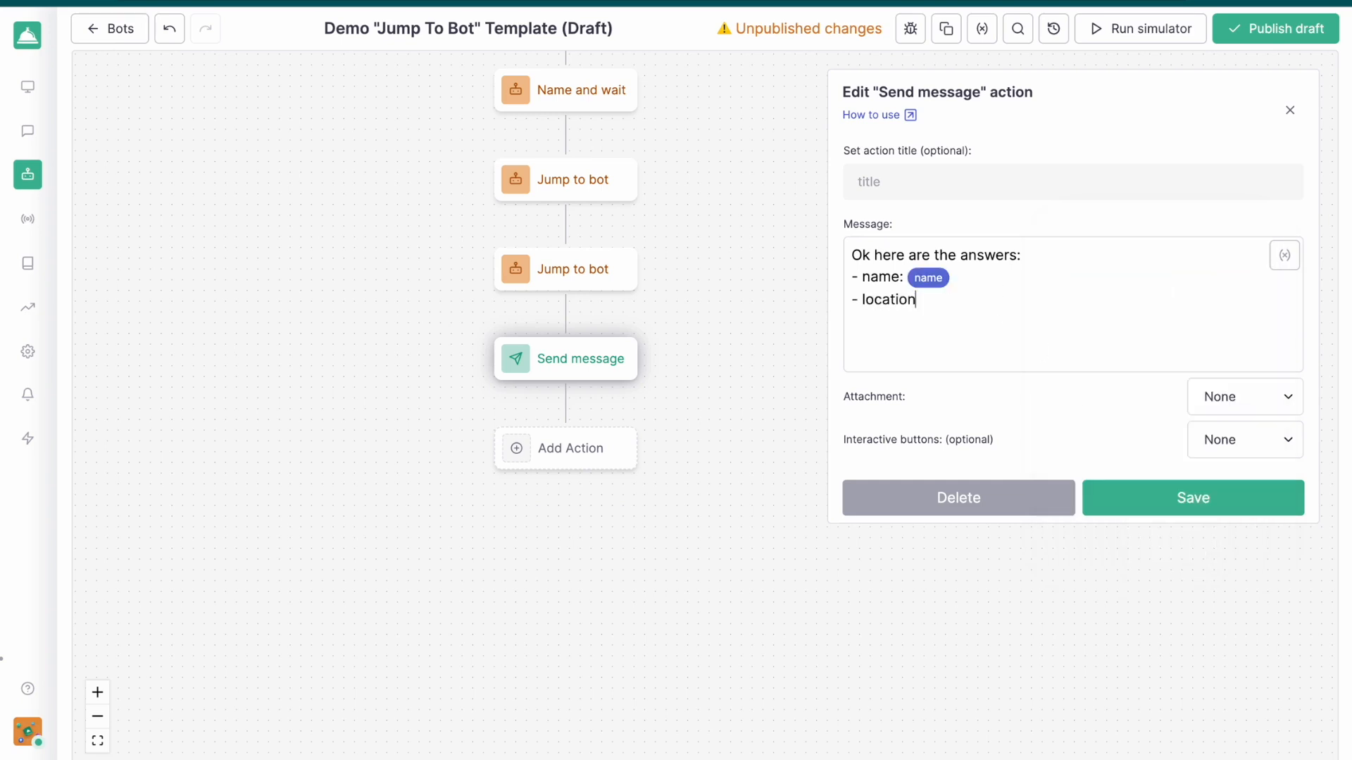
Add "- location:" and "- food:" lines with their matching variables to the message and save the action
{"action": "left_click", "coordinate": [1283, 256]}
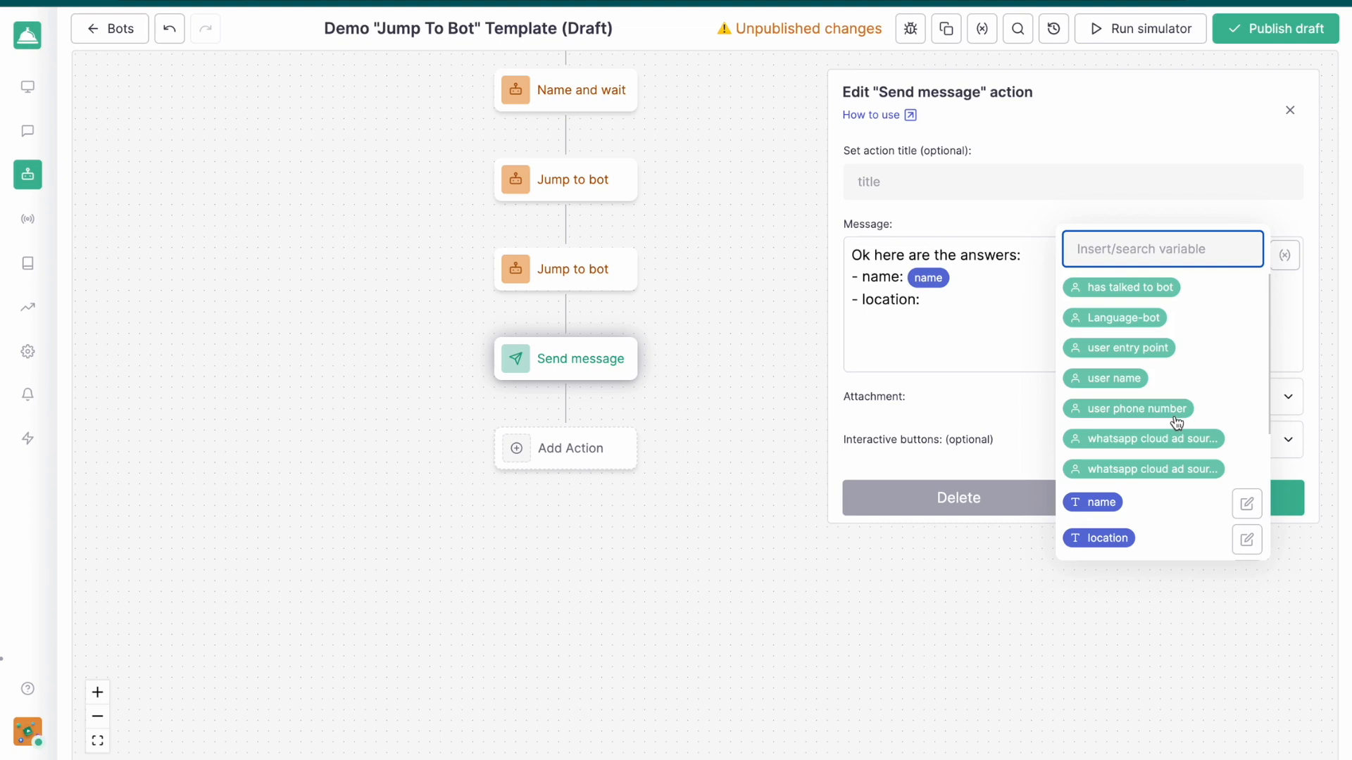
{"action": "type", "text": "loc"}
{"action": "left_click", "coordinate": [1118, 316]}
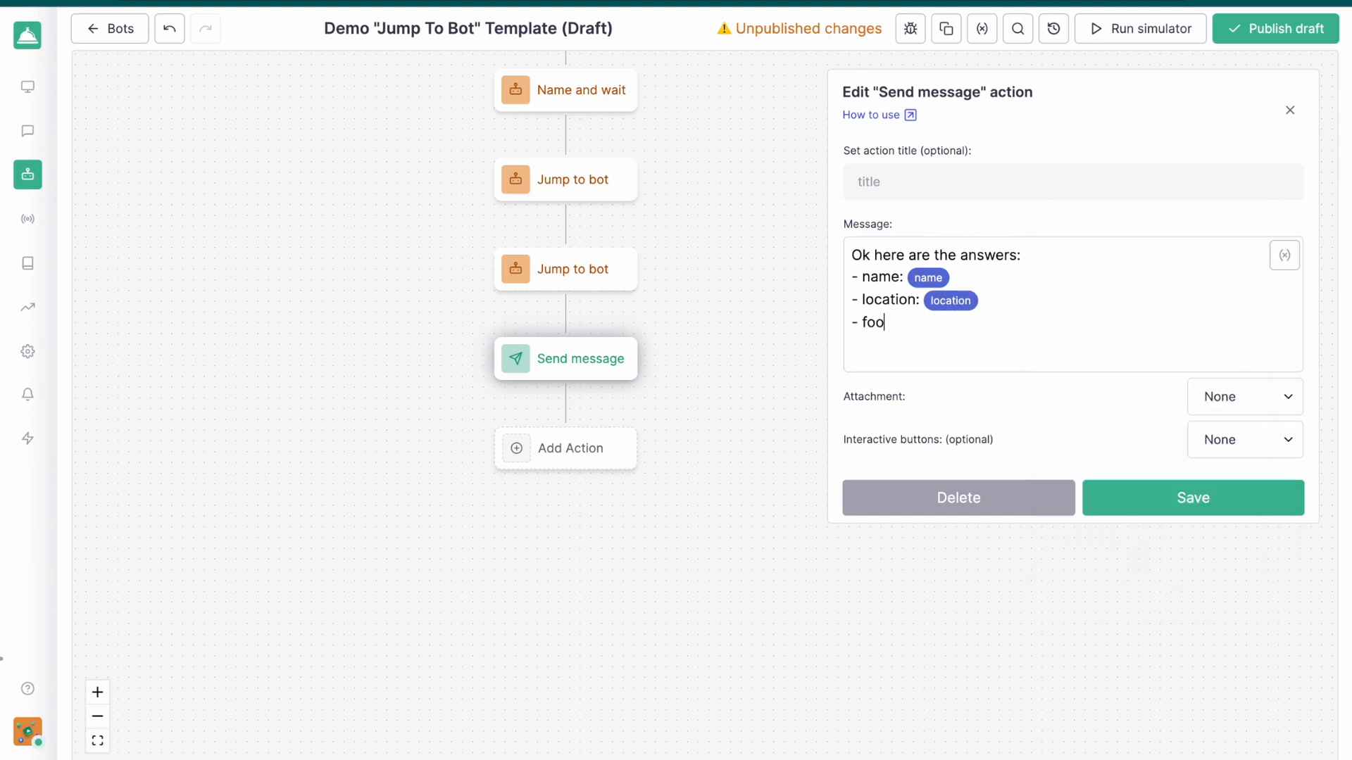
{"action": "left_click", "coordinate": [1282, 259]}
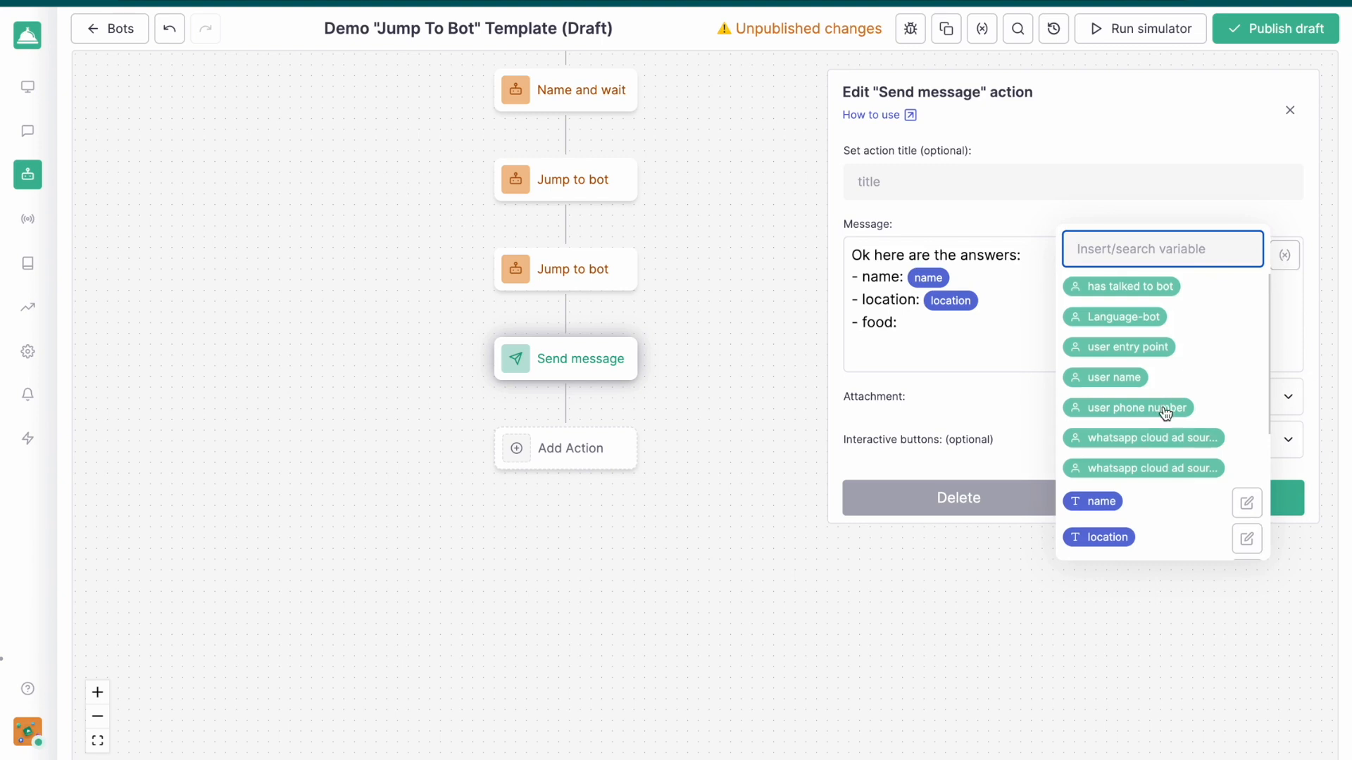
{"action": "scroll", "coordinate": [1164, 408], "scroll_direction": "down", "scroll_amount": 2}
{"action": "left_click", "coordinate": [1104, 500]}
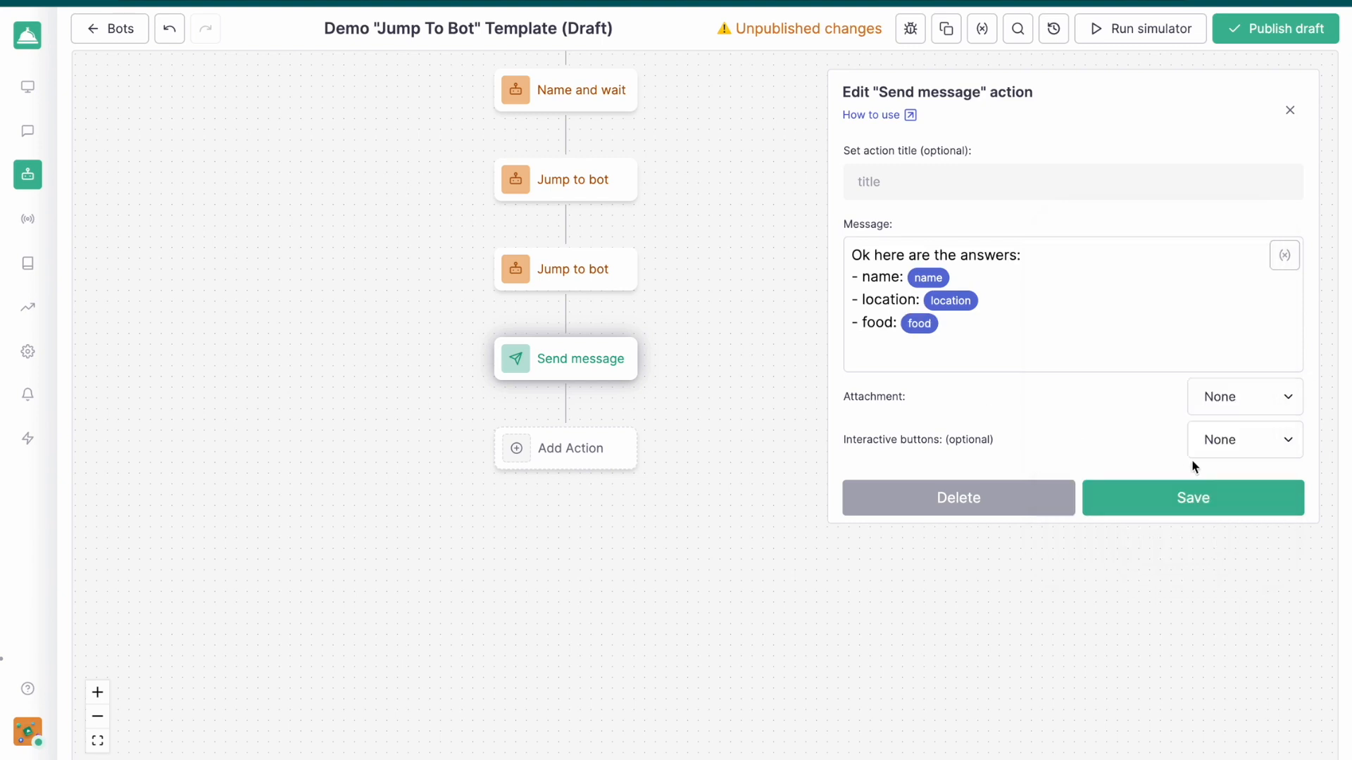
{"action": "left_click", "coordinate": [1205, 497]}
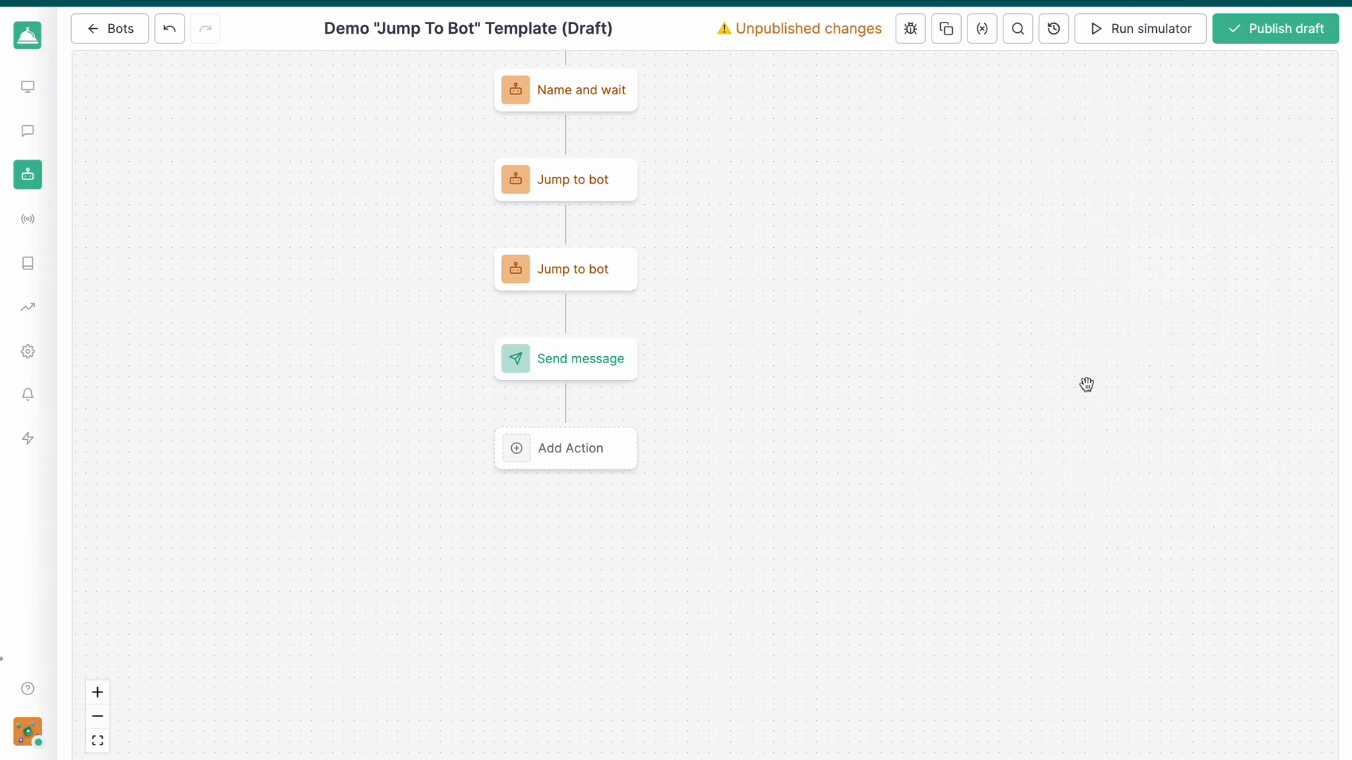
Run the simulator, send "Hello", and answer the name question with a first name
{"action": "left_click", "coordinate": [1155, 28]}
{"action": "type", "text": "Hello"}
{"action": "key", "text": "Return"}
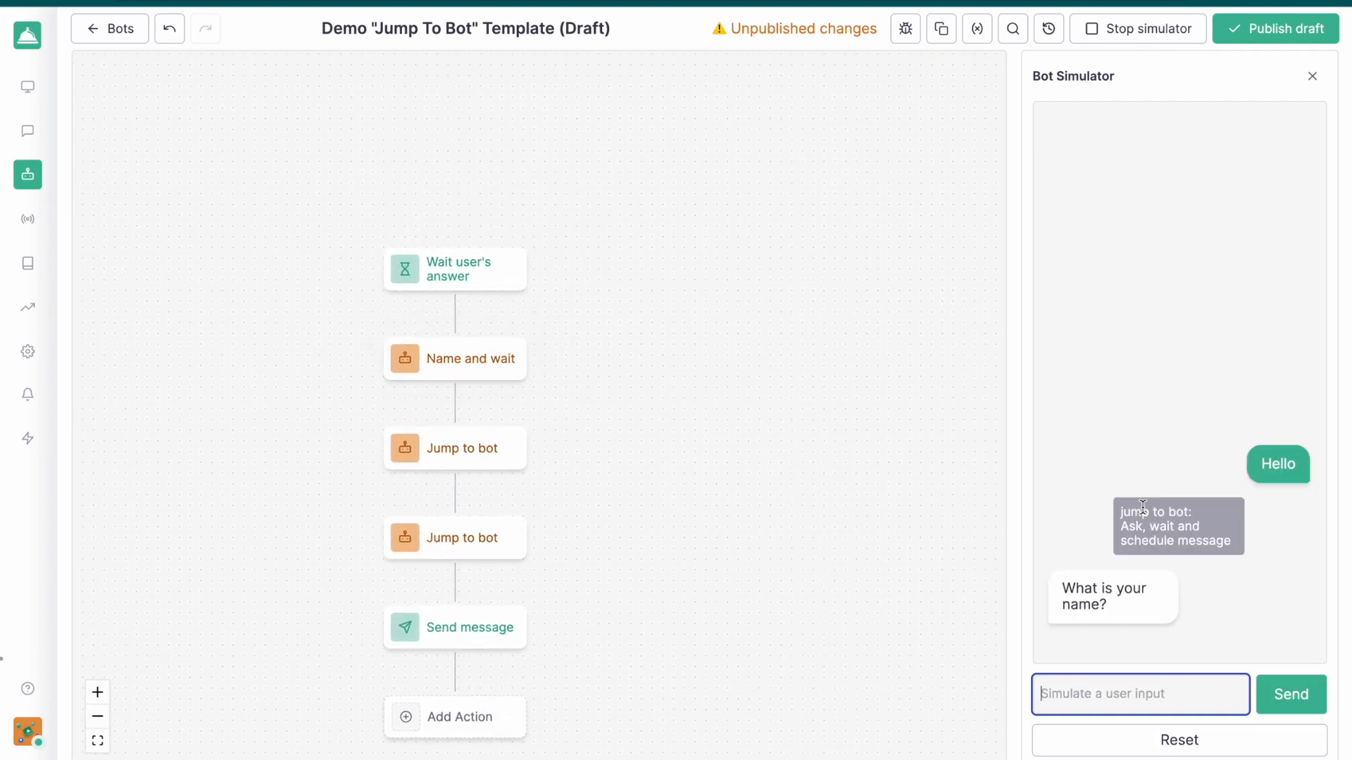
{"action": "type", "text": "romain"}
{"action": "key", "text": "Return"}
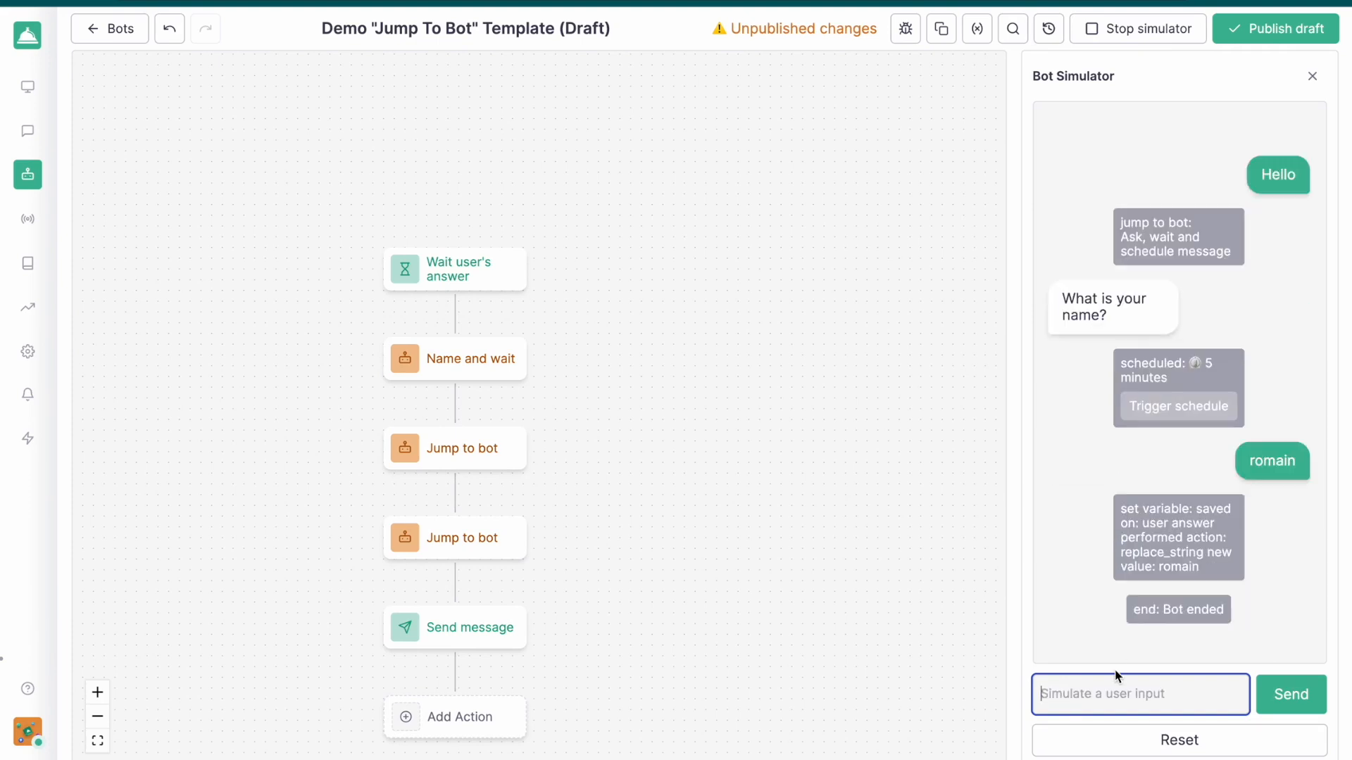
Answer the simulator's location question with "paris" and the food question with "pain au chocolat"
{"action": "type", "text": "paris"}
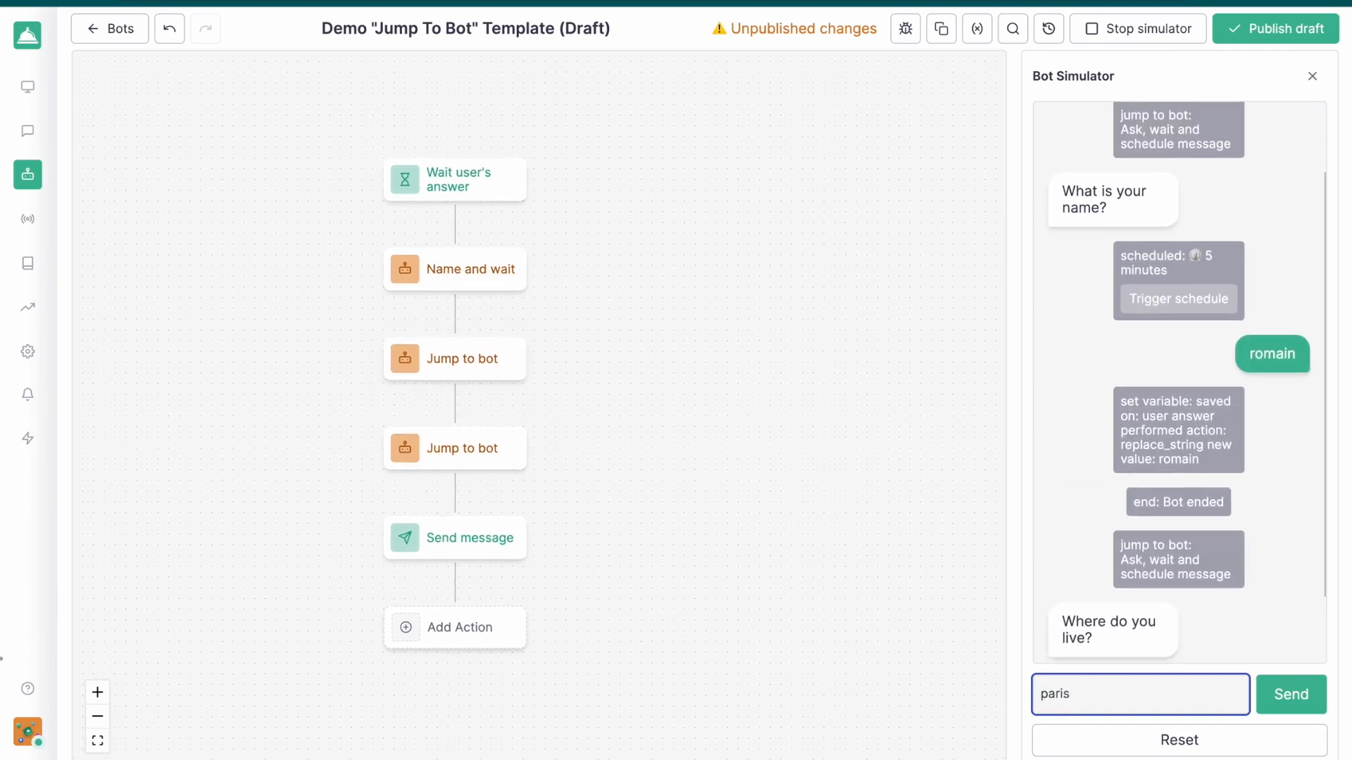
{"action": "key", "text": "Return"}
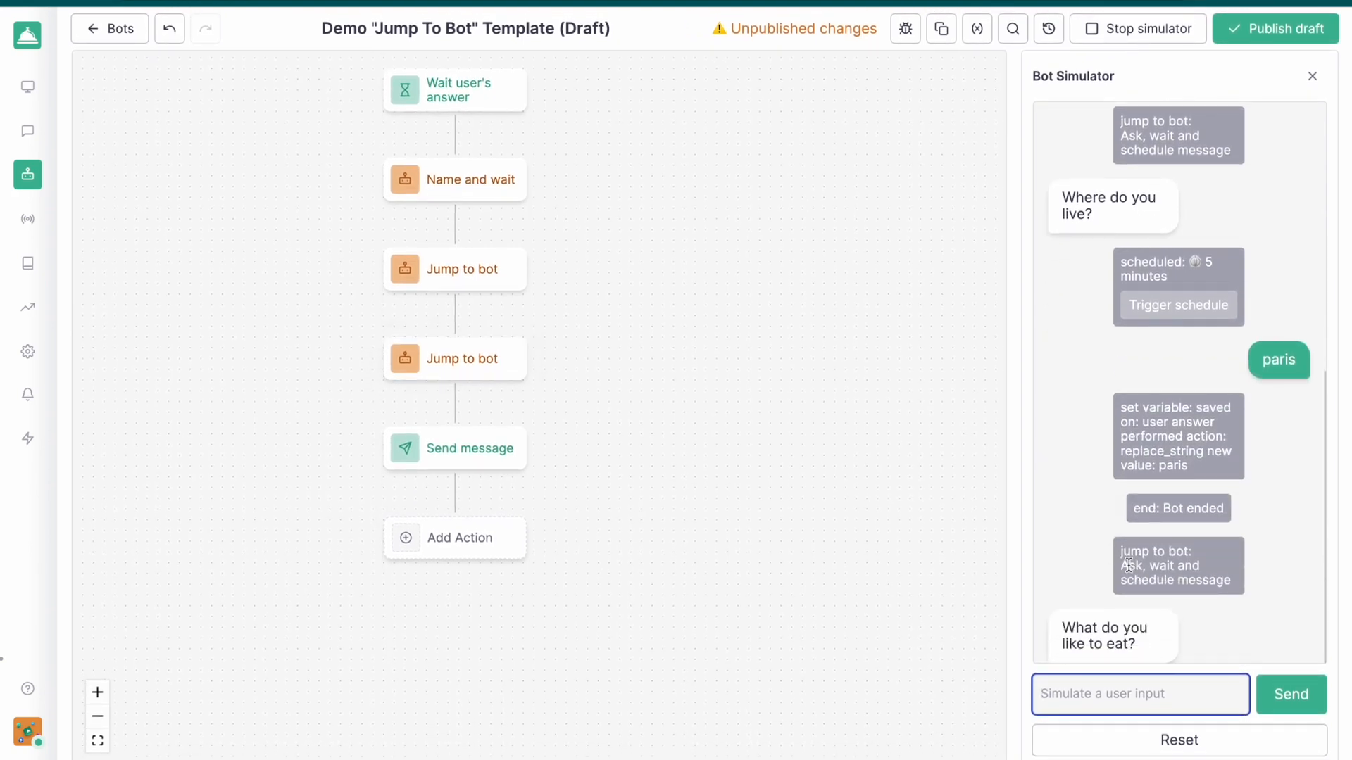
{"action": "type", "text": "pain au chocolat"}
{"action": "key", "text": "Return"}
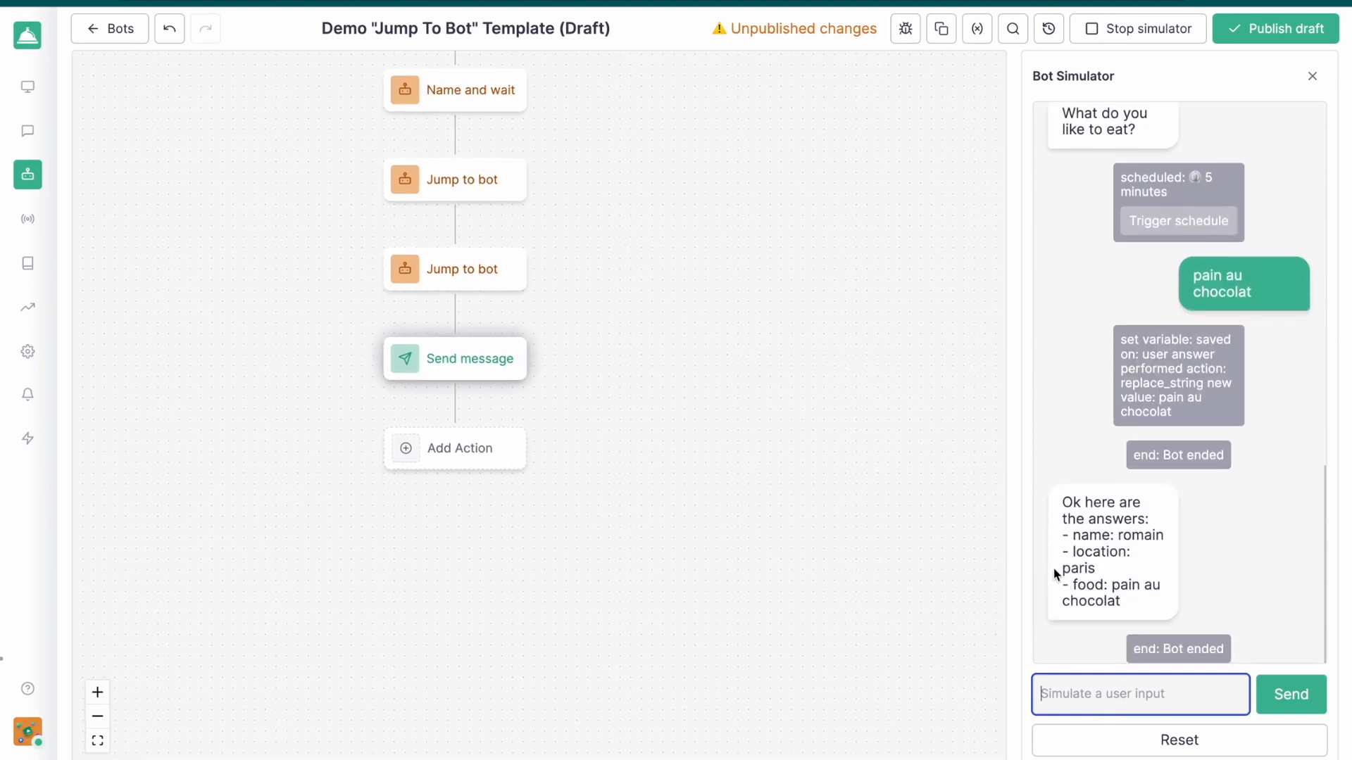
Check the name, location and food values in the simulator's final answers message and close the simulator
{"action": "mouse_move", "coordinate": [468, 350]}
{"action": "left_click_drag", "start_coordinate": [1114, 533], "coordinate": [1082, 528]}
{"action": "left_click", "coordinate": [1120, 573]}
{"action": "left_click", "coordinate": [1083, 528]}
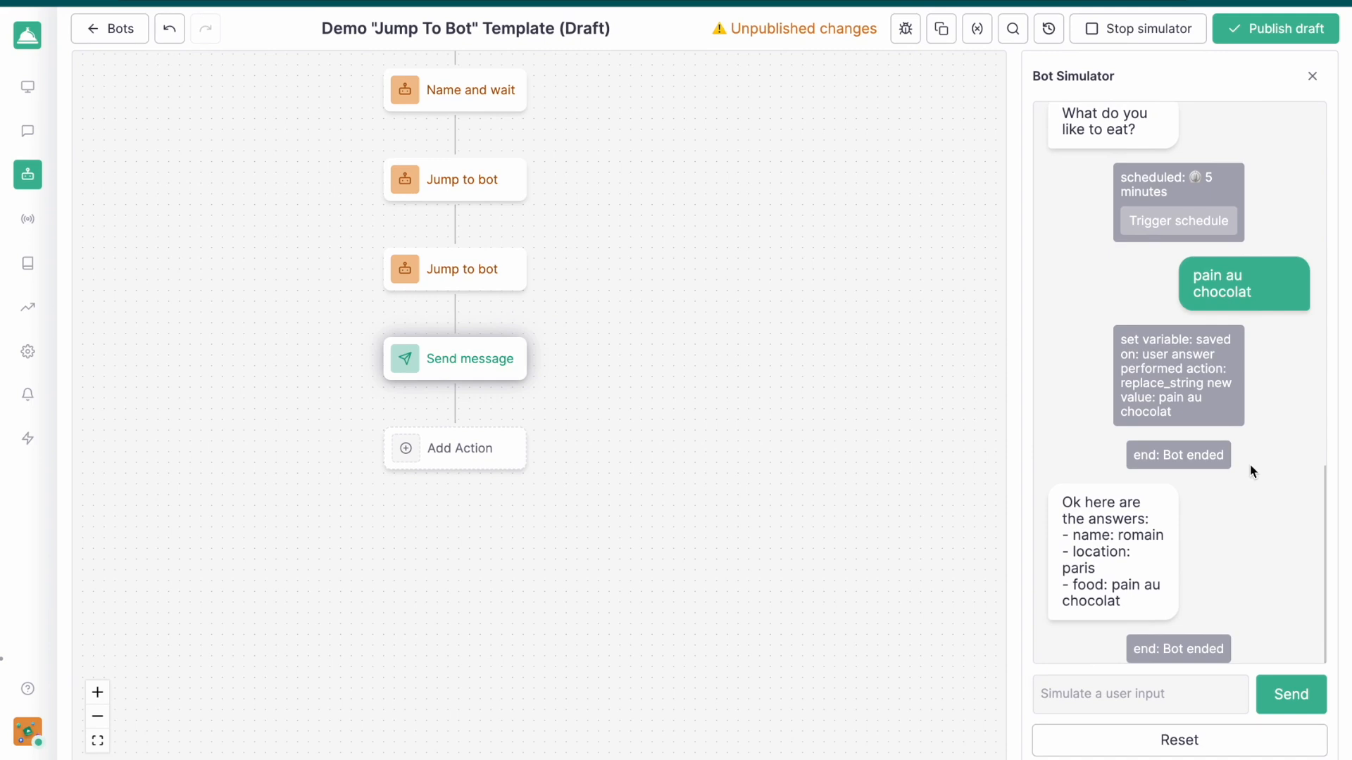
{"action": "scroll", "coordinate": [1253, 473], "scroll_direction": "up", "scroll_amount": 10}
{"action": "left_click", "coordinate": [1313, 76]}
{"action": "left_click_drag", "start_coordinate": [805, 178], "coordinate": [911, 382]}
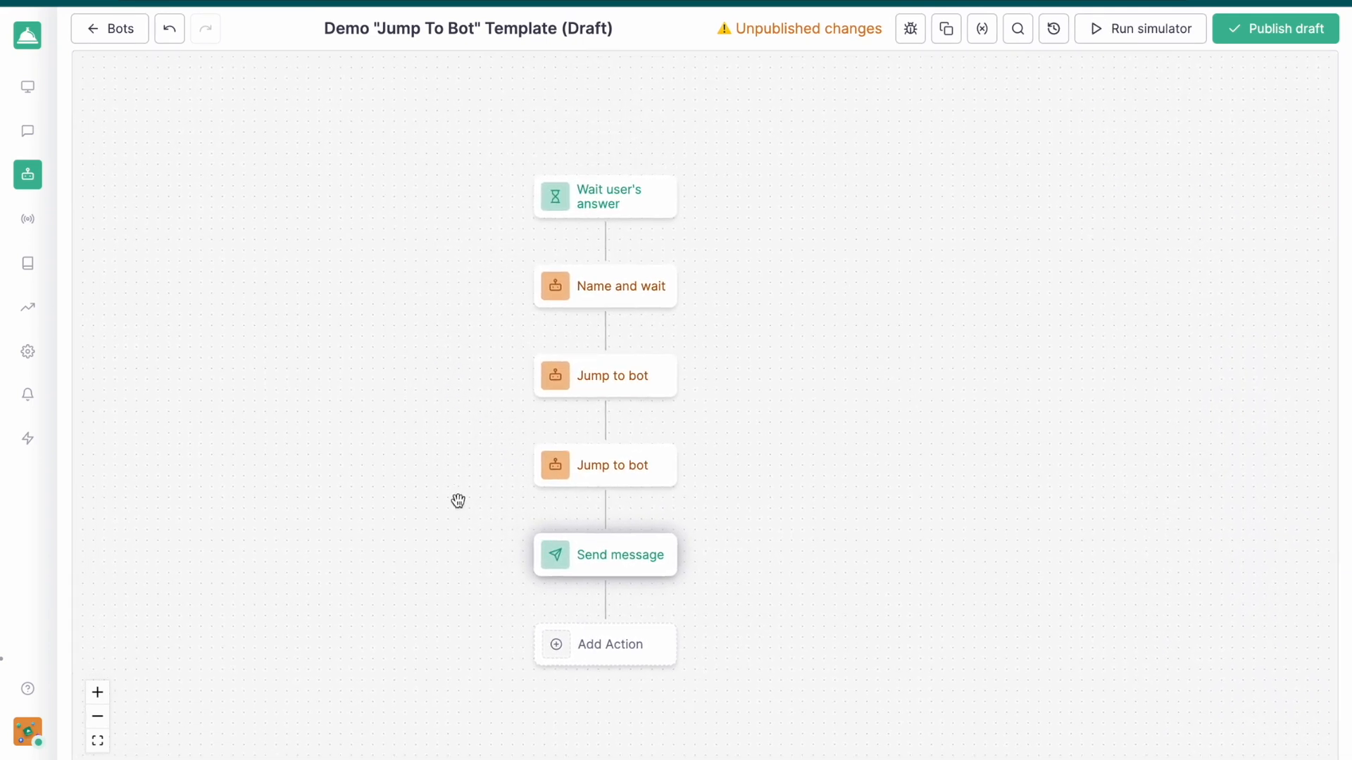